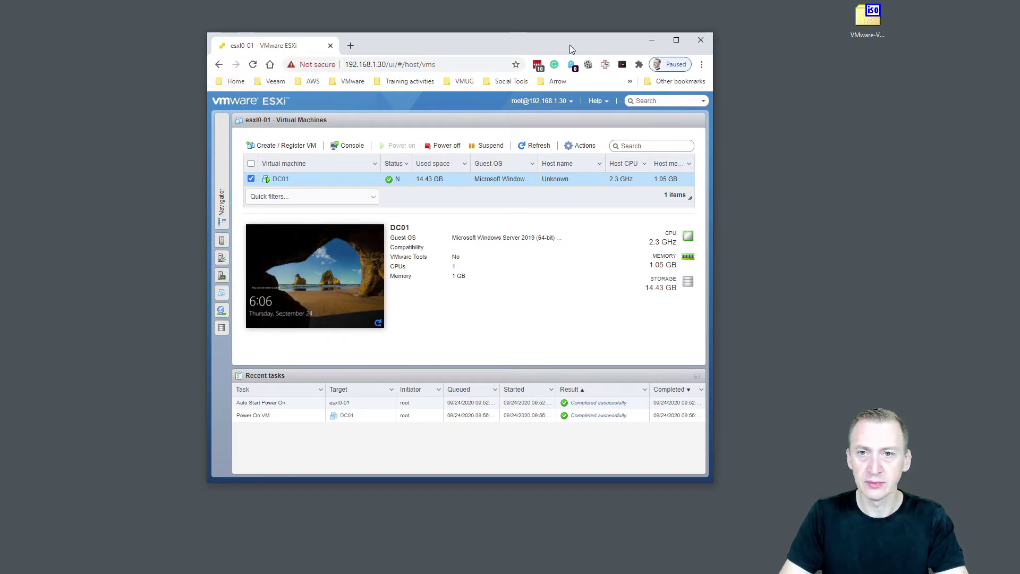
Minimize the ESXi Host Client browser and move the VMware-VCSA ISO to the desktop centre.
{"action": "left_click", "coordinate": [652, 41]}
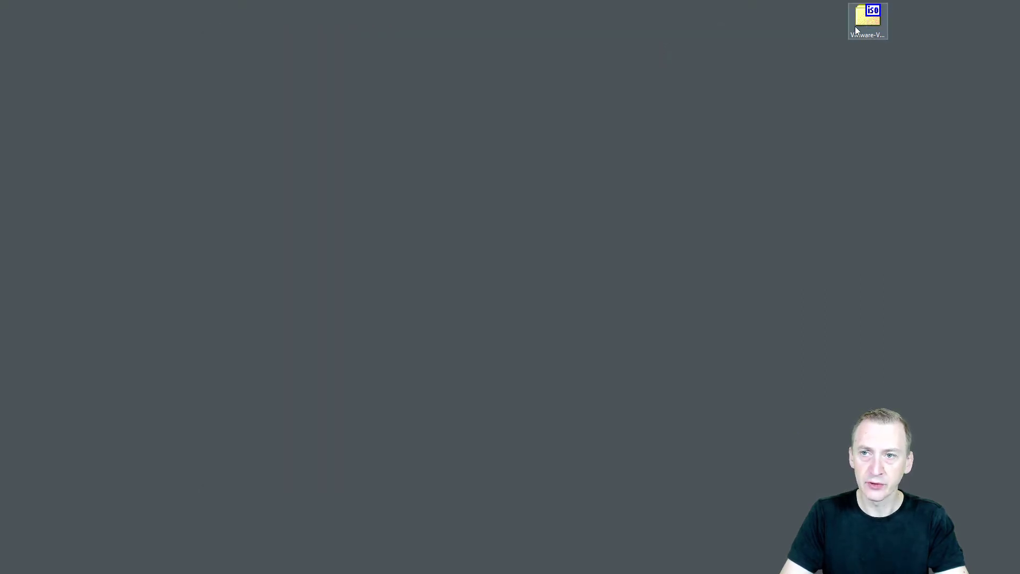
{"action": "left_click_drag", "start_coordinate": [857, 30], "coordinate": [412, 187]}
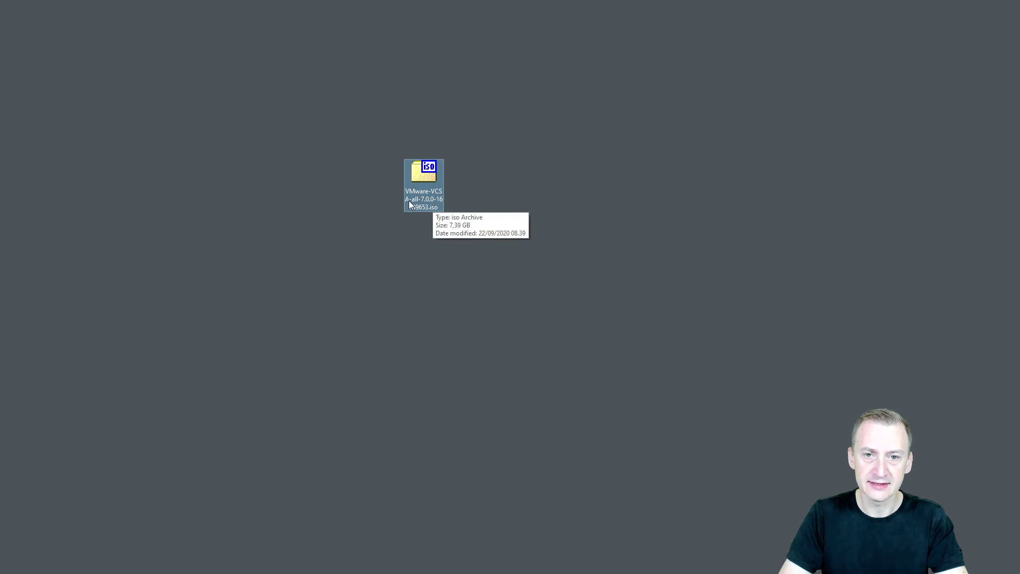
Mount the VCSA ISO by opening it with Windows Explorer.
{"action": "right_click", "coordinate": [427, 177]}
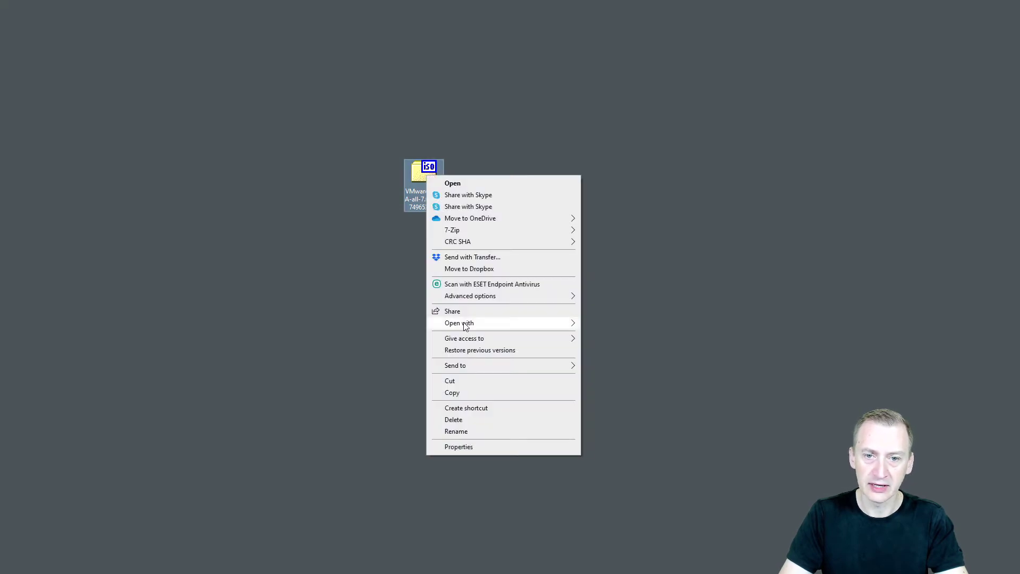
{"action": "mouse_move", "coordinate": [462, 323]}
{"action": "left_click", "coordinate": [621, 347]}
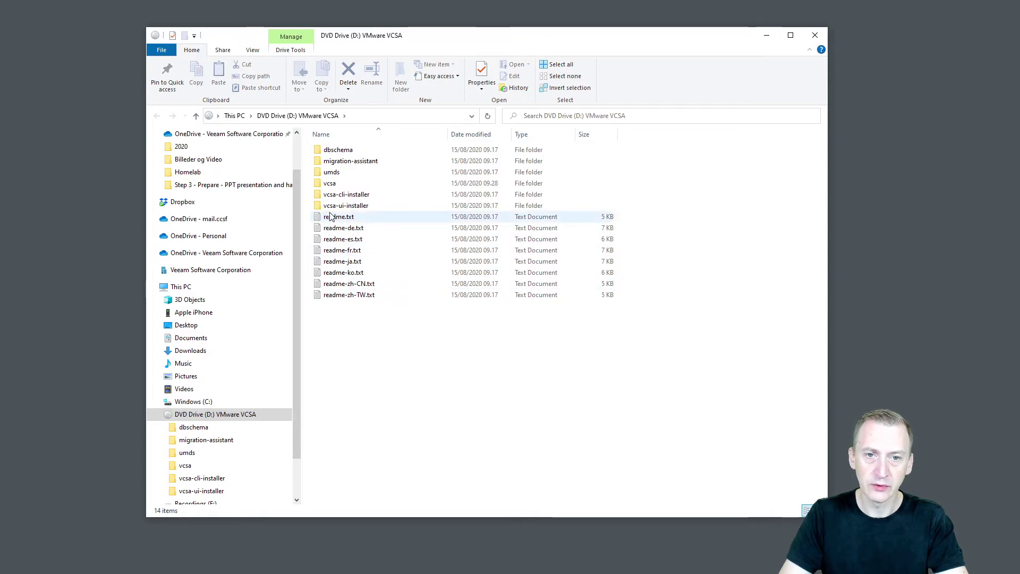
In vcsa-ui-installer, point out the lin64, mac and win32 folders, then launch win32\installer.exe.
{"action": "double_click", "coordinate": [330, 207]}
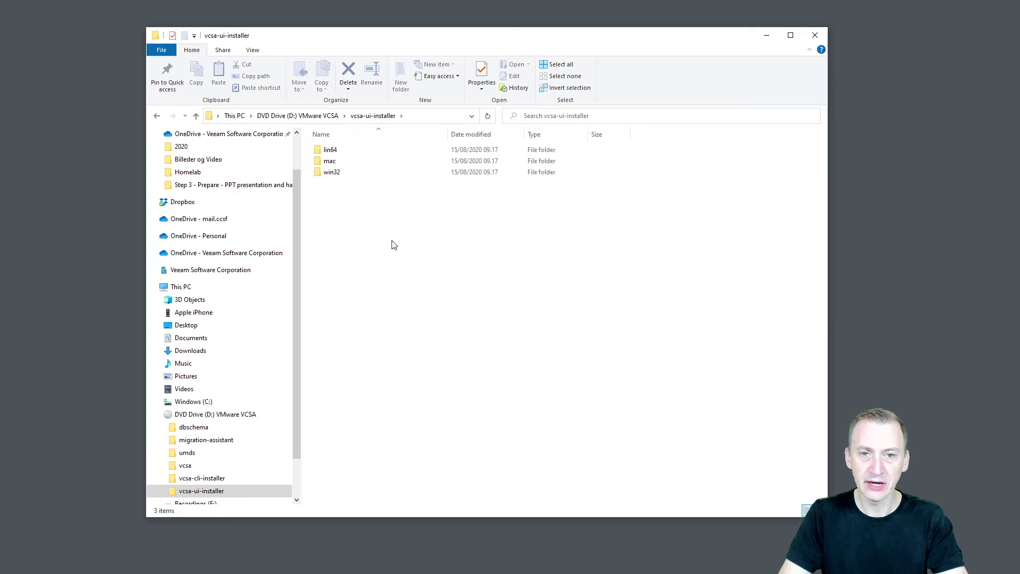
{"action": "left_click", "coordinate": [355, 151]}
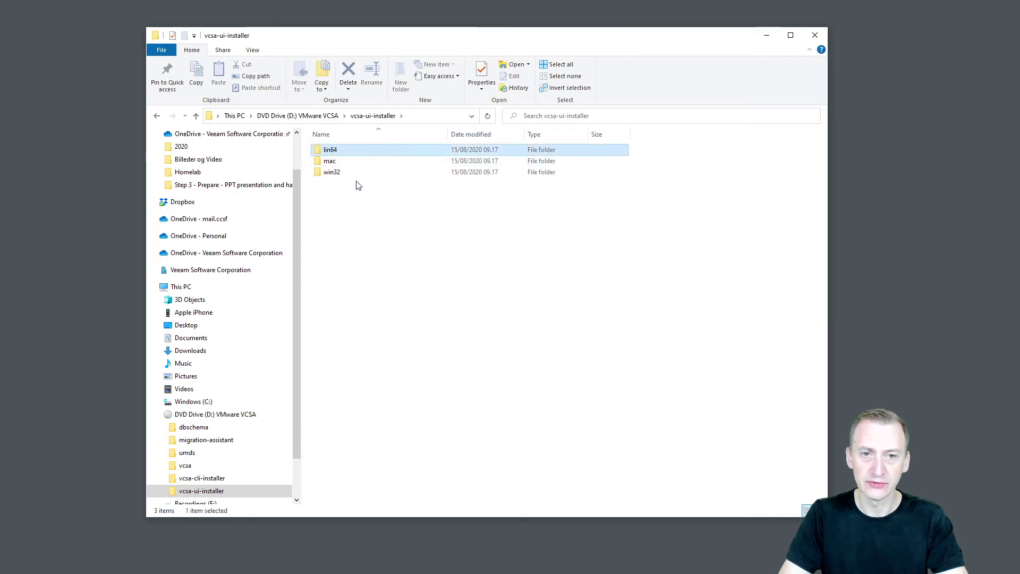
{"action": "left_click", "coordinate": [347, 163]}
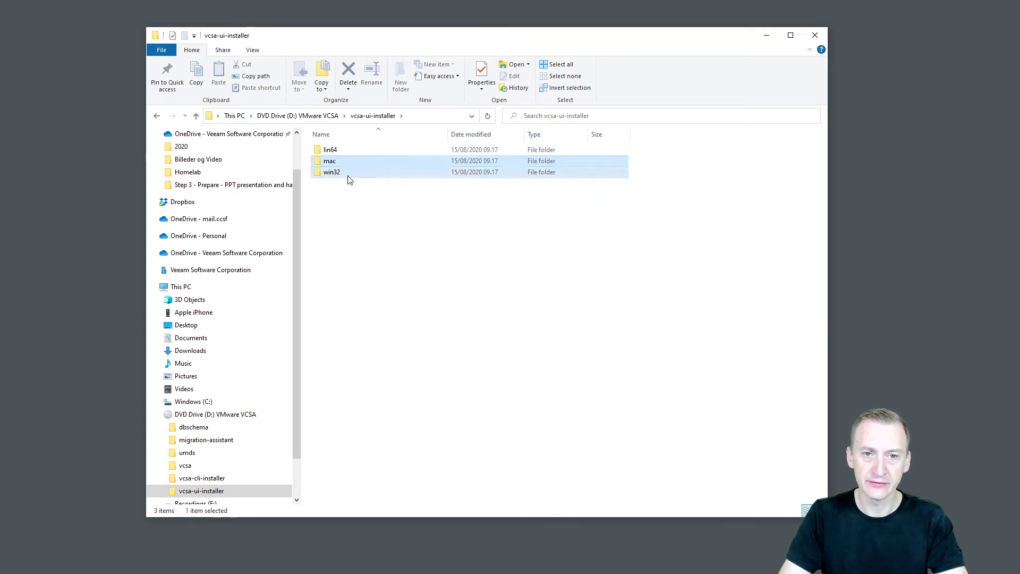
{"action": "left_click", "coordinate": [355, 172]}
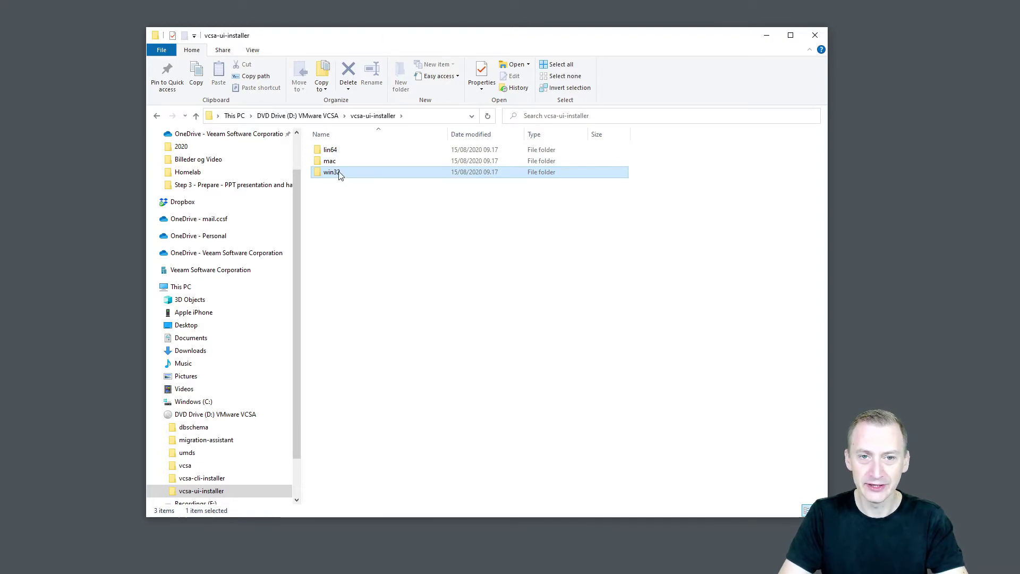
{"action": "double_click", "coordinate": [340, 172]}
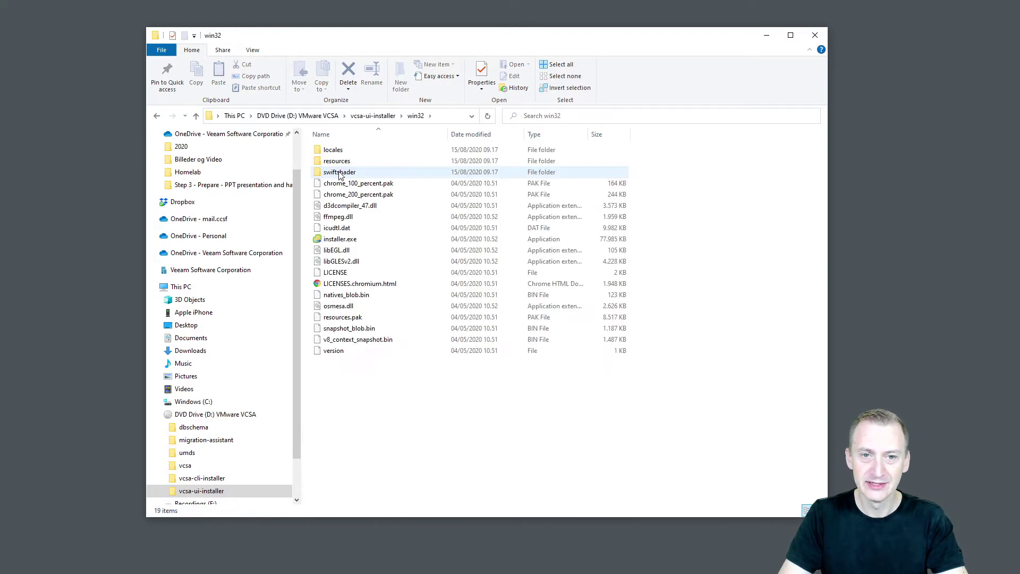
{"action": "double_click", "coordinate": [336, 241]}
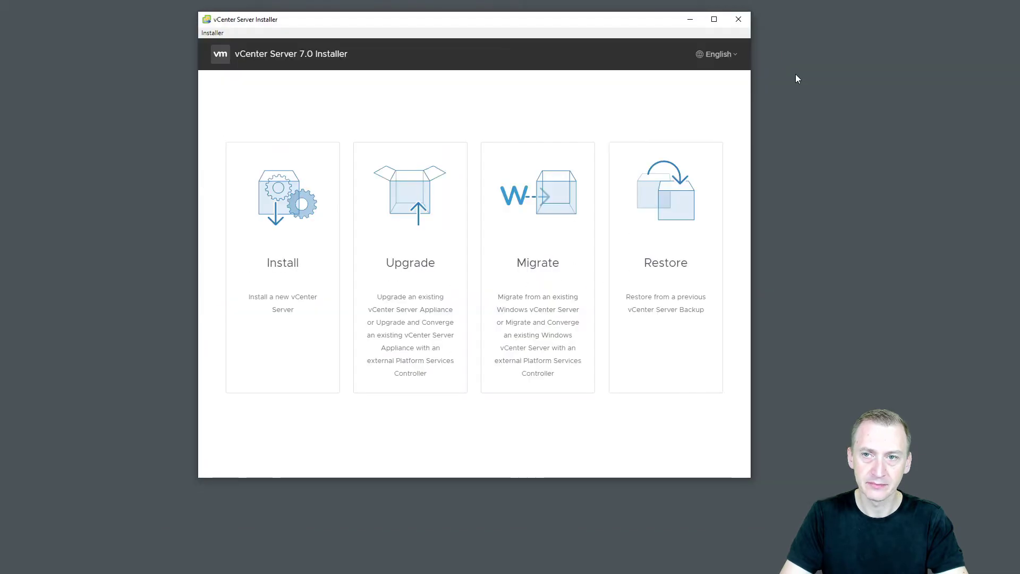
{"action": "left_click_drag", "start_coordinate": [641, 23], "coordinate": [644, 25]}
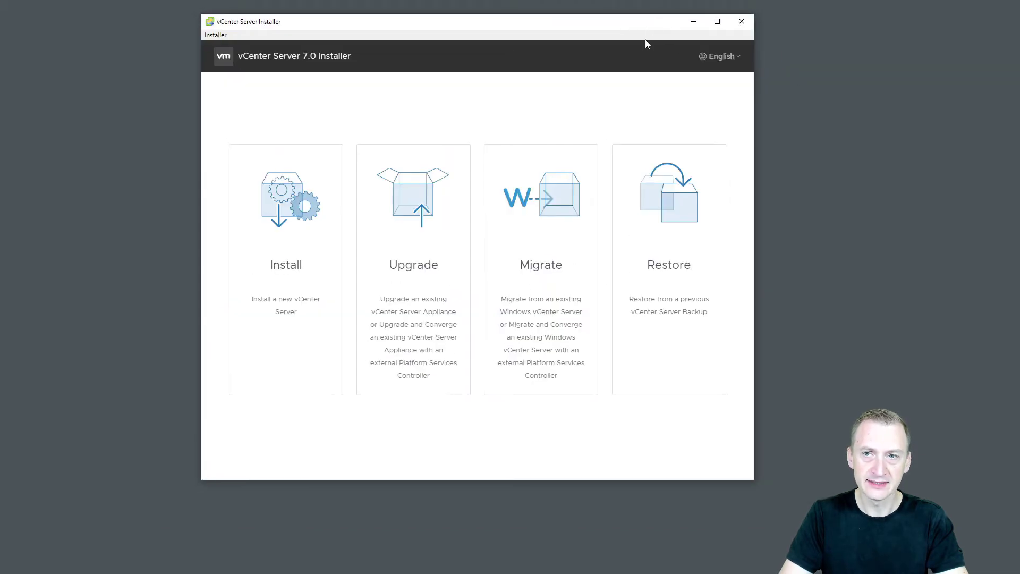
{"action": "left_click", "coordinate": [735, 55]}
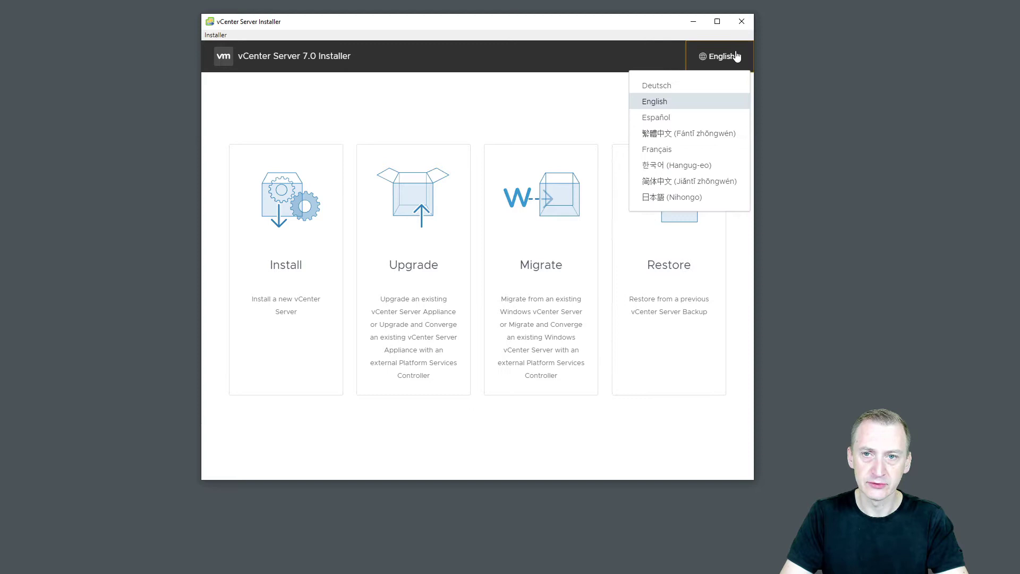
{"action": "left_click", "coordinate": [513, 64]}
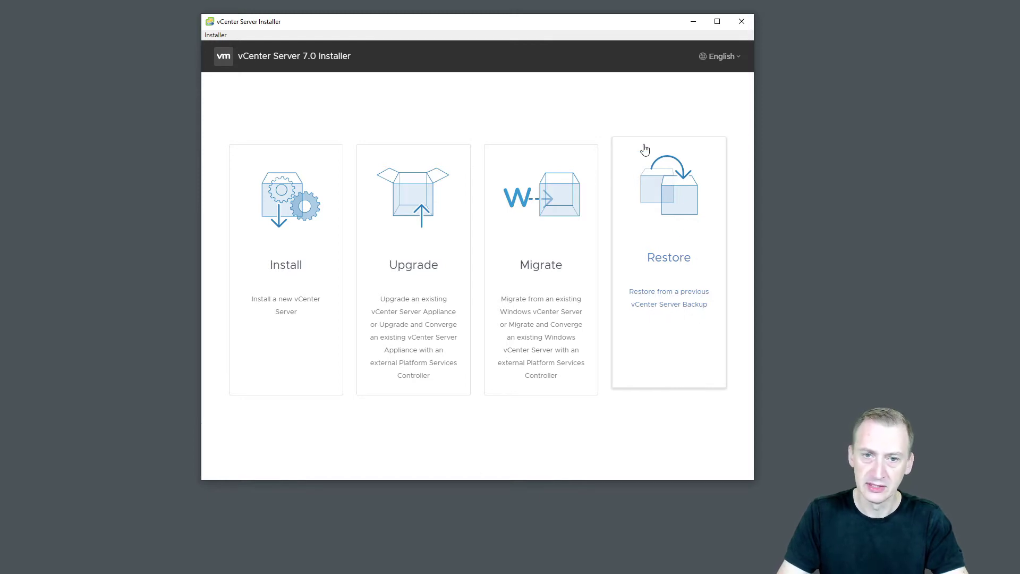
Start a new Install, review the Platform Services Controller deprecation notice, and continue.
{"action": "left_click", "coordinate": [294, 236]}
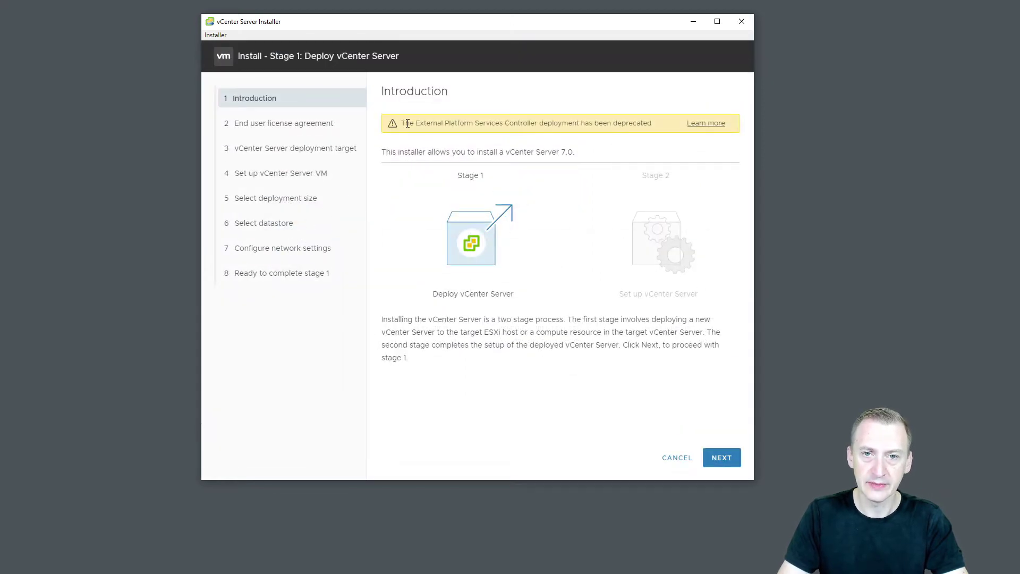
{"action": "left_click_drag", "start_coordinate": [407, 123], "coordinate": [639, 124]}
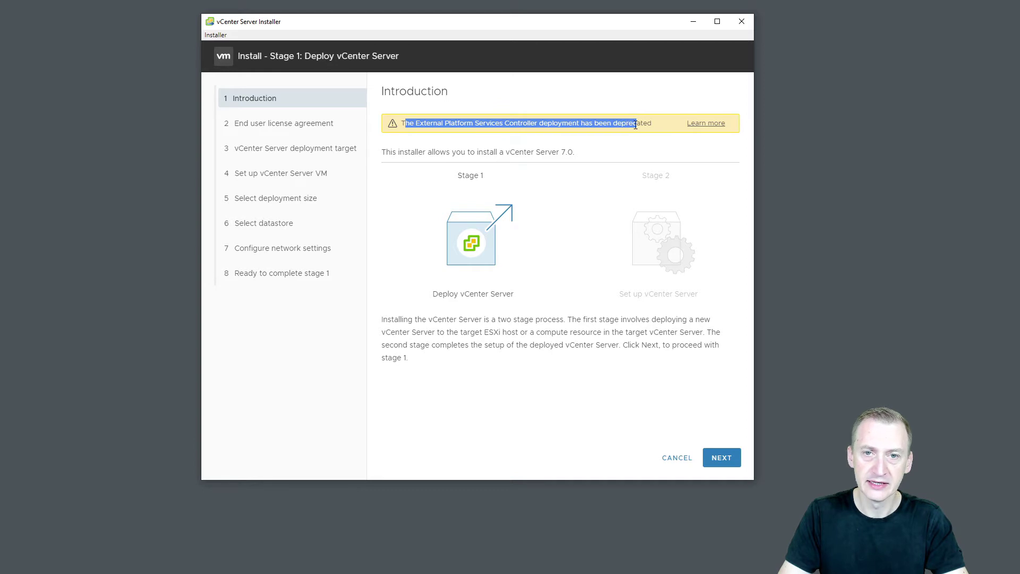
{"action": "left_click", "coordinate": [457, 122]}
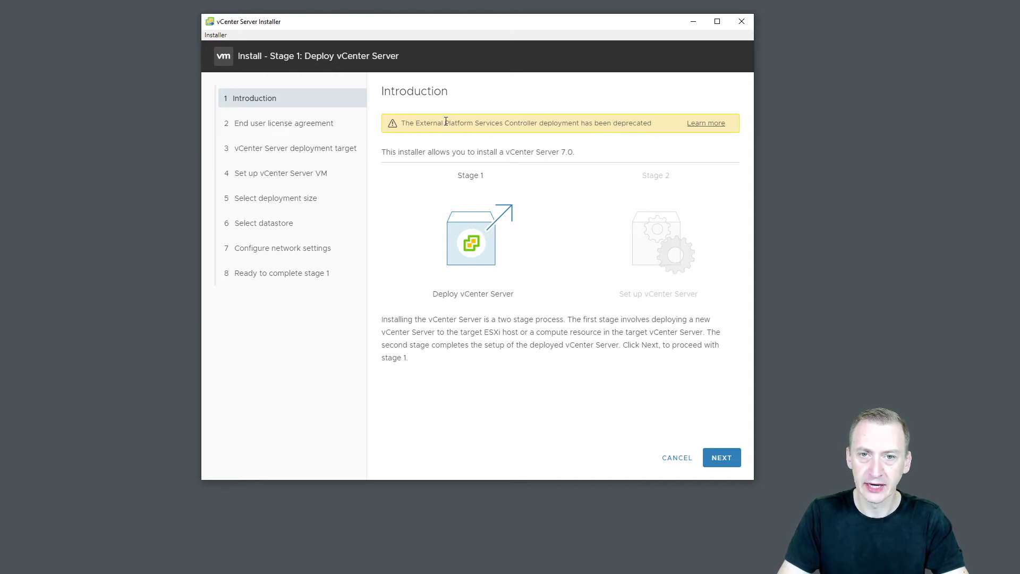
{"action": "left_click_drag", "start_coordinate": [445, 122], "coordinate": [540, 122]}
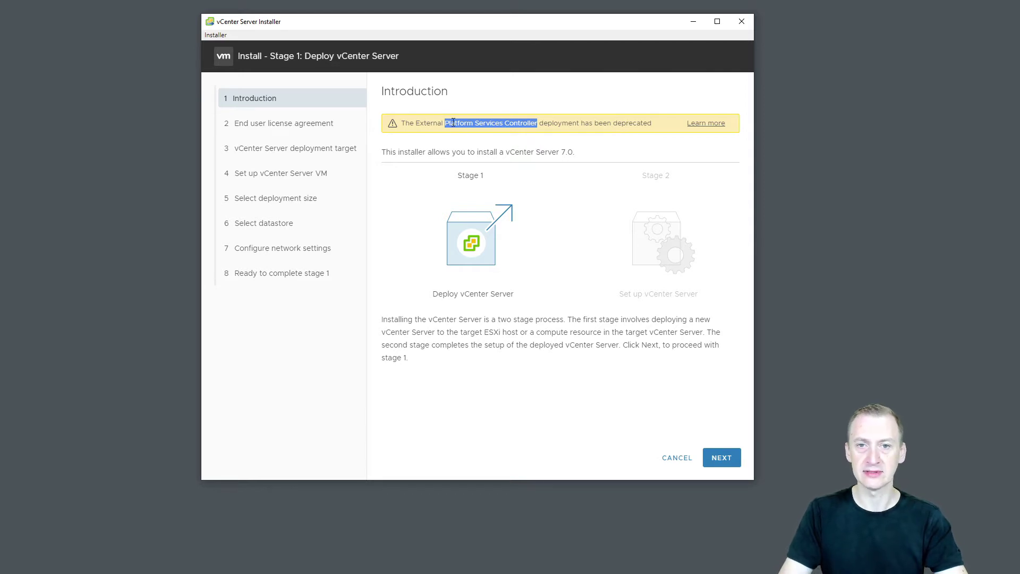
{"action": "left_click", "coordinate": [525, 140]}
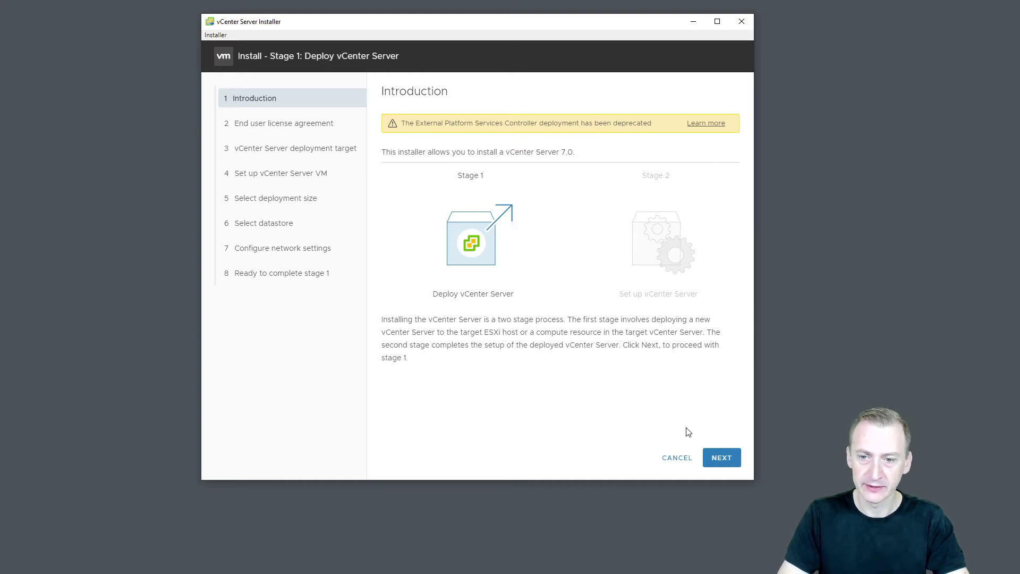
{"action": "left_click", "coordinate": [727, 458]}
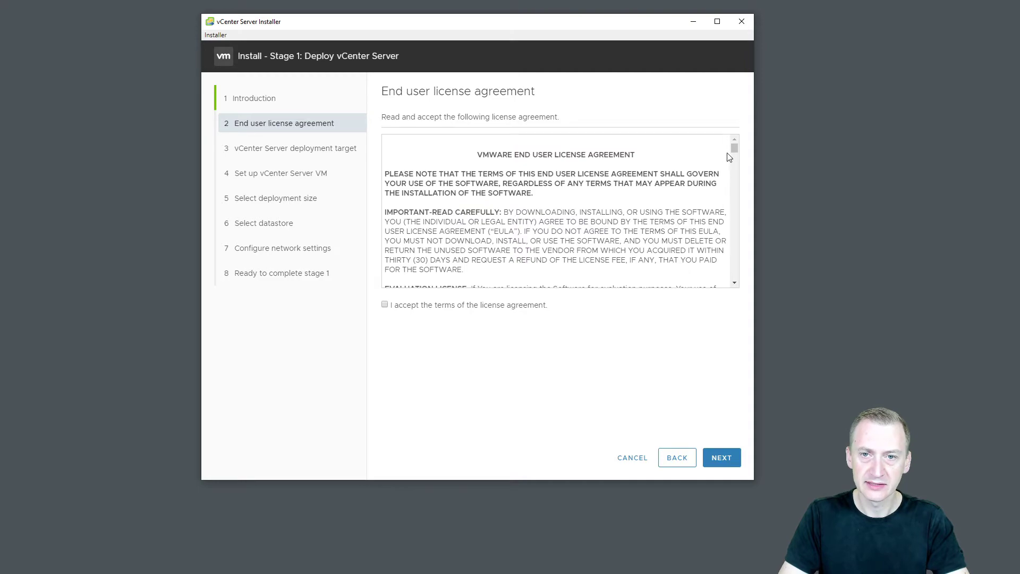
Scroll through the EULA, accept its terms, and move on to the deployment target.
{"action": "left_click_drag", "start_coordinate": [736, 150], "coordinate": [733, 276]}
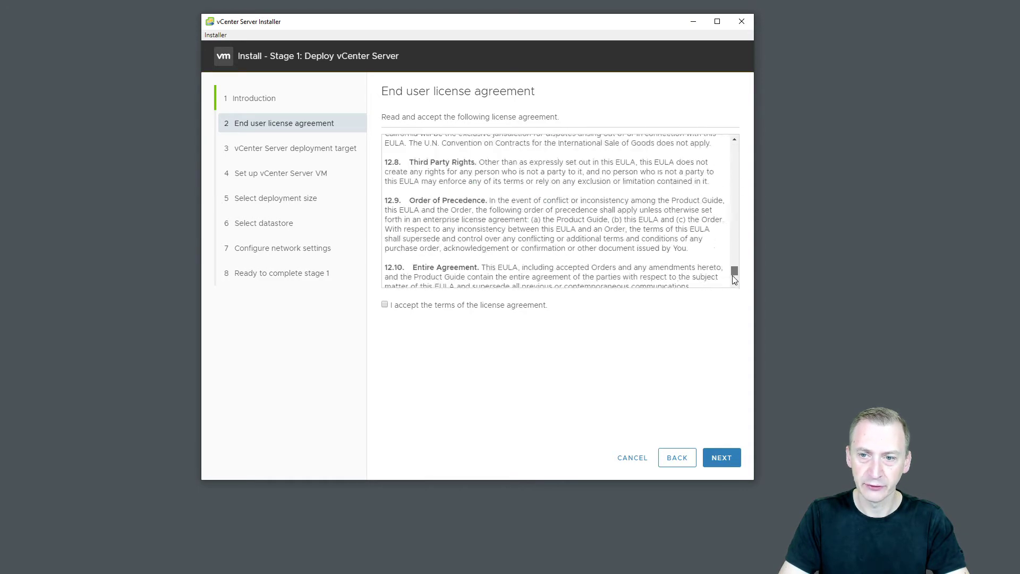
{"action": "left_click", "coordinate": [385, 305]}
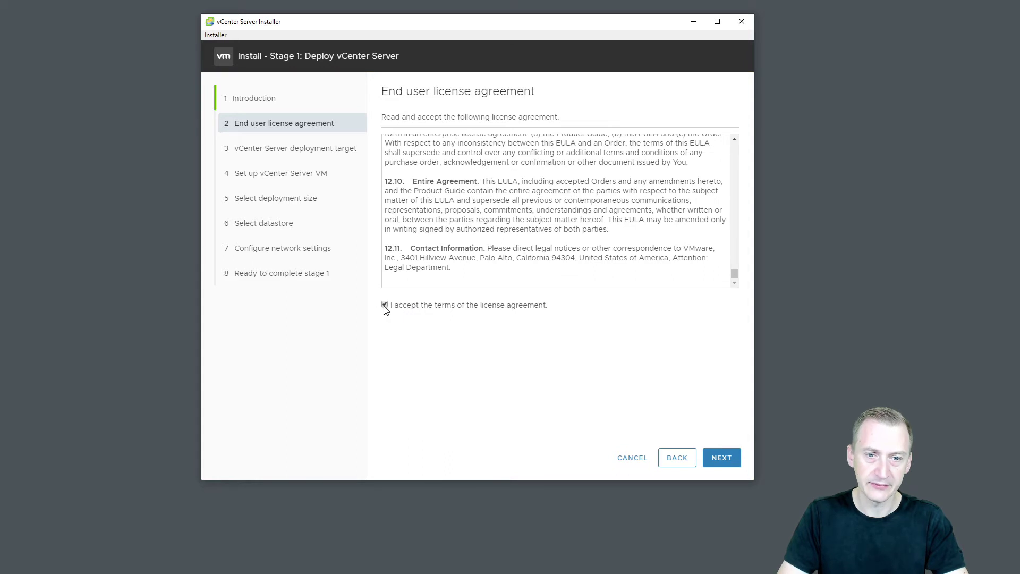
{"action": "left_click", "coordinate": [717, 454]}
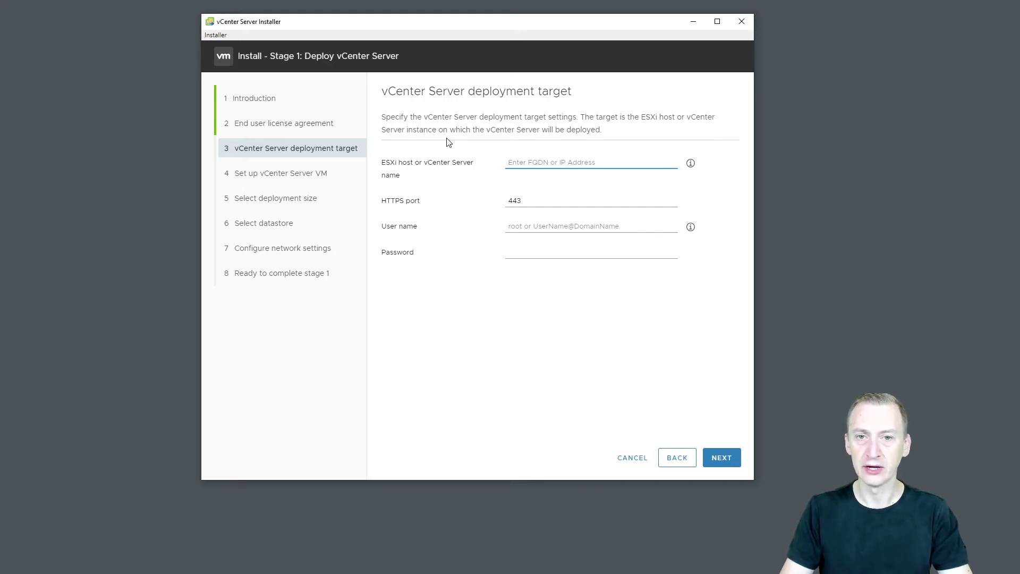
Target ESXi host 192.168.1.30 as root with the host password and accept its certificate.
{"action": "left_click_drag", "start_coordinate": [414, 164], "coordinate": [475, 167]}
{"action": "left_click", "coordinate": [425, 164]}
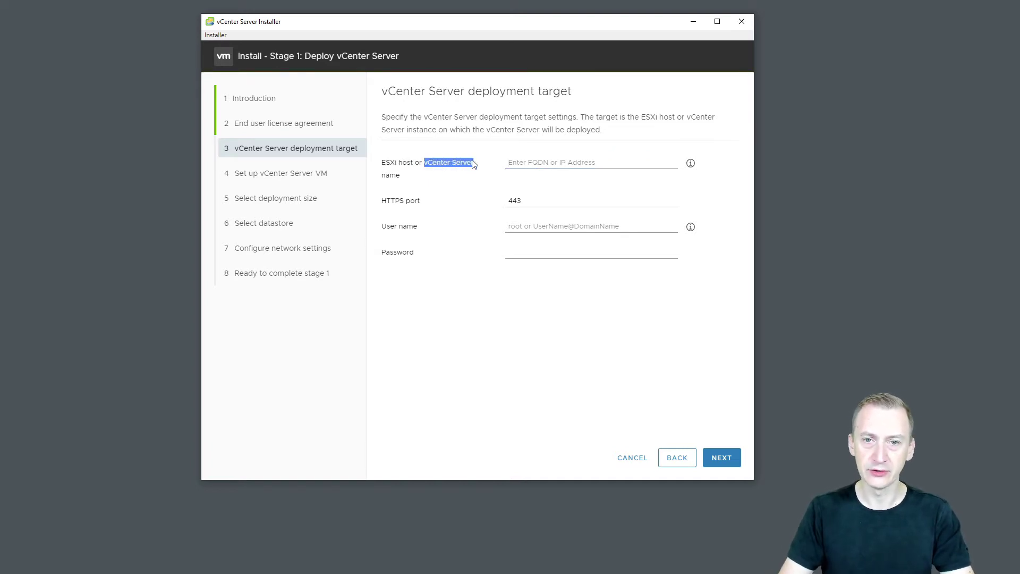
{"action": "left_click", "coordinate": [447, 171]}
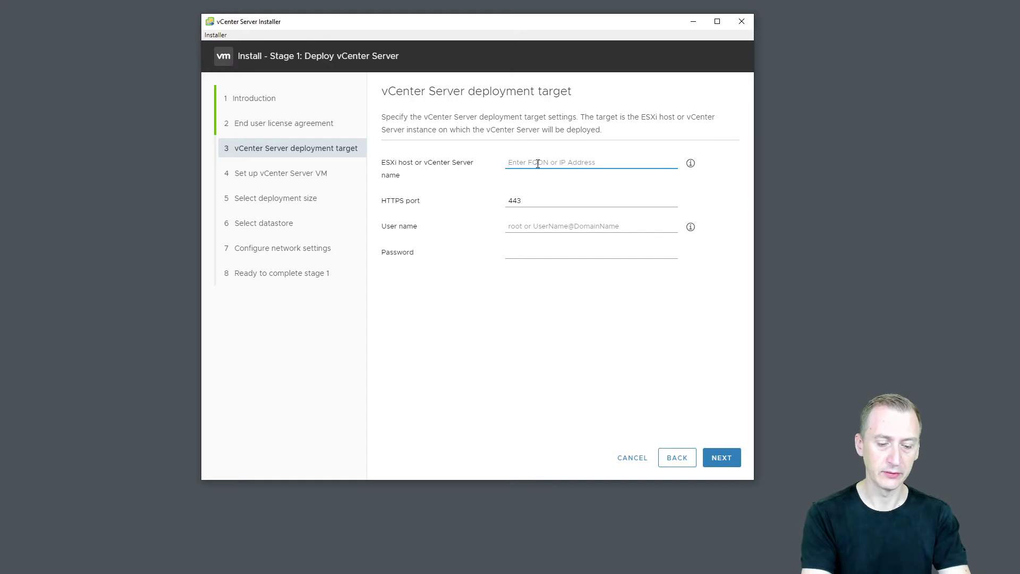
{"action": "type", "text": "192."}
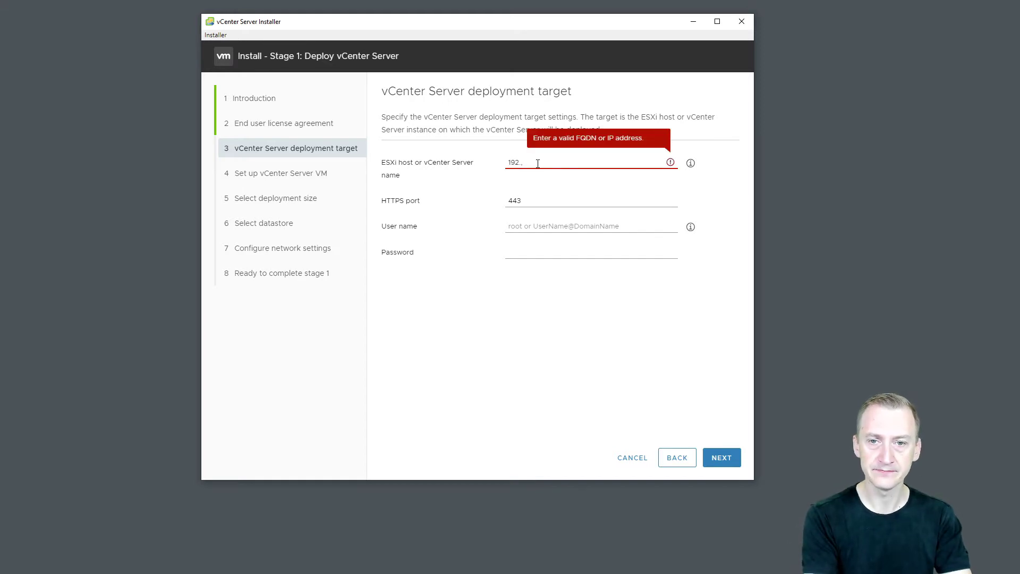
{"action": "type", "text": "168.130"}
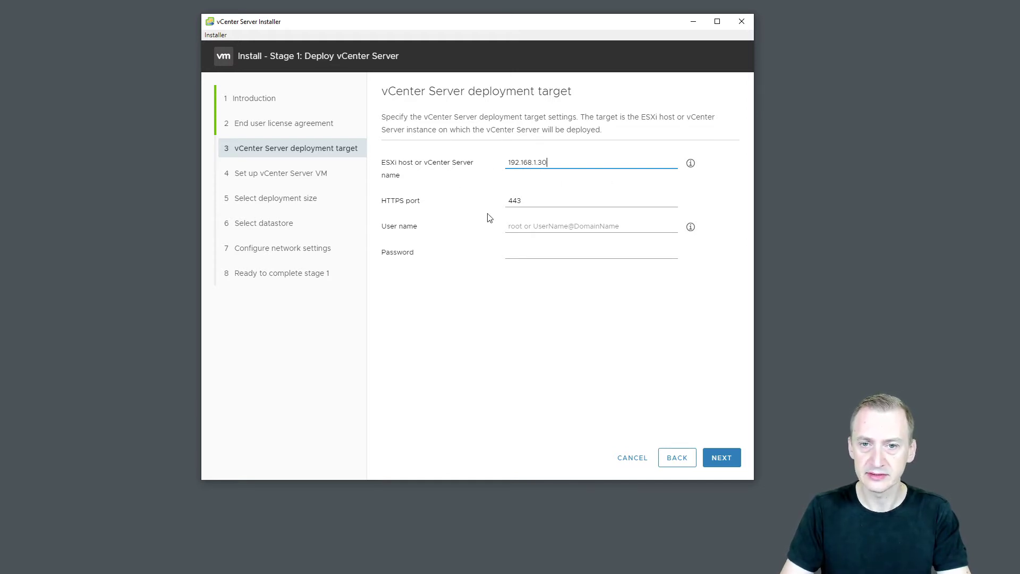
{"action": "left_click", "coordinate": [540, 224]}
{"action": "type", "text": "root"}
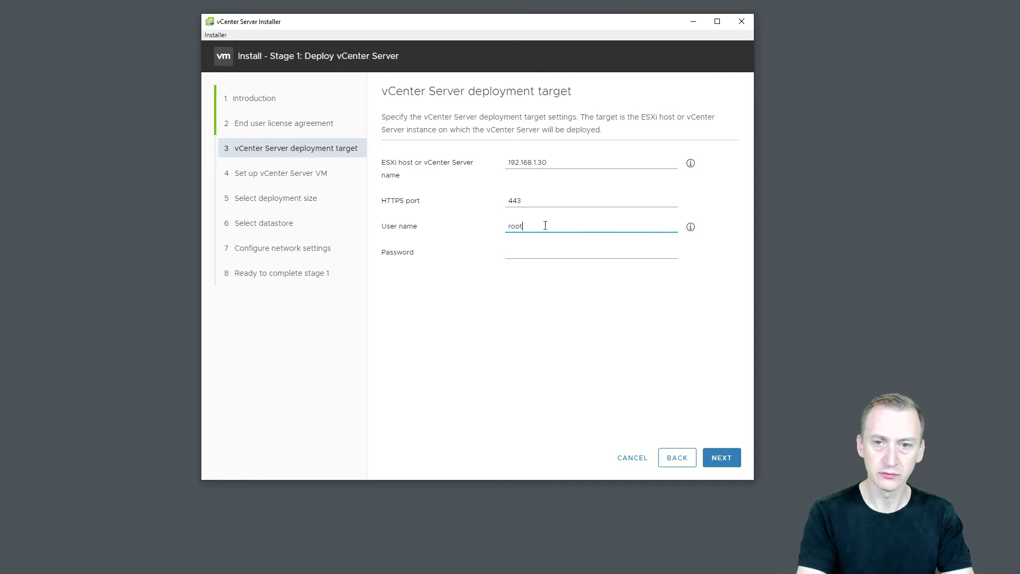
{"action": "key", "text": "Tab"}
{"action": "type", "text": "****"}
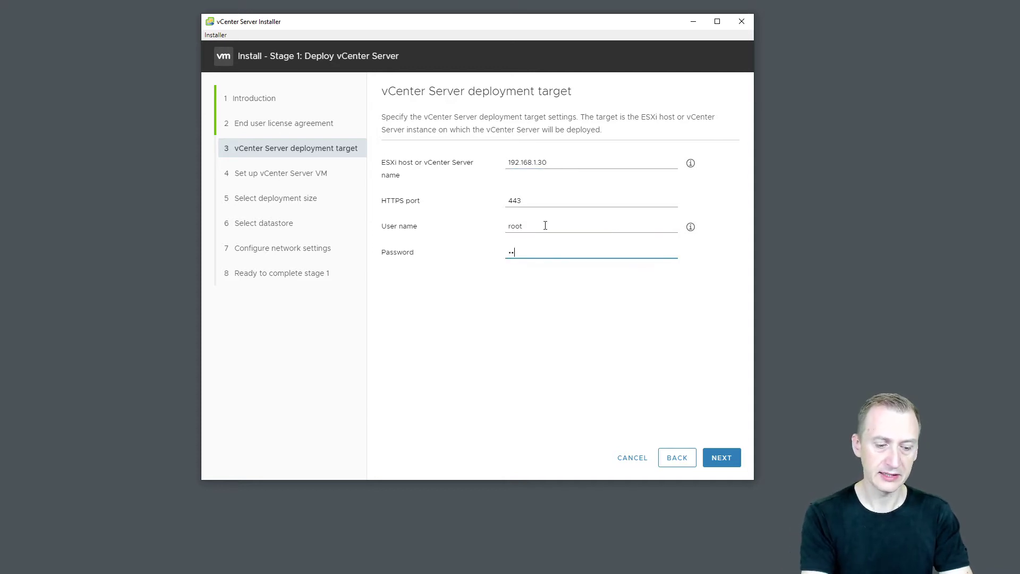
{"action": "type", "text": "****"}
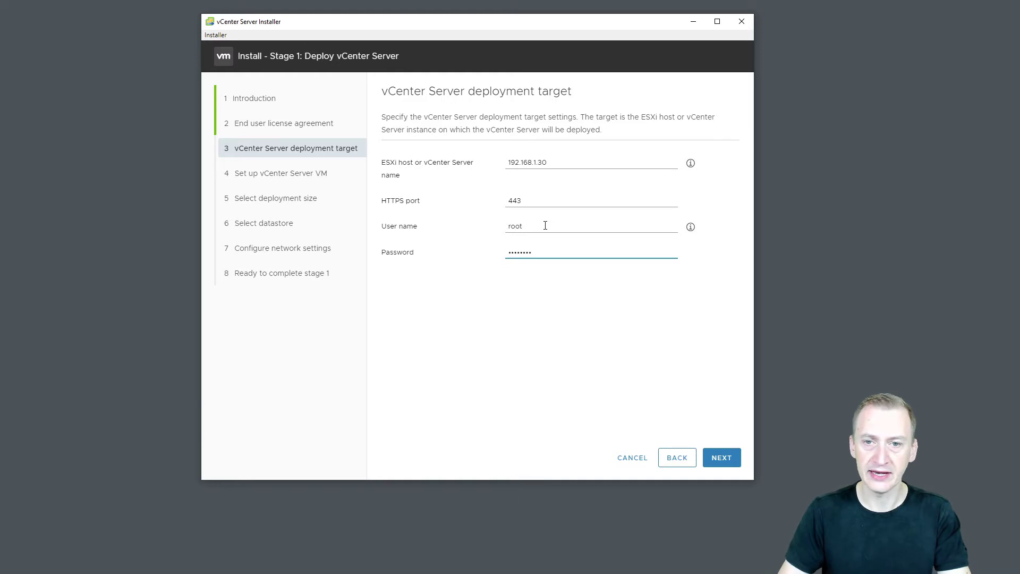
{"action": "left_click", "coordinate": [718, 450]}
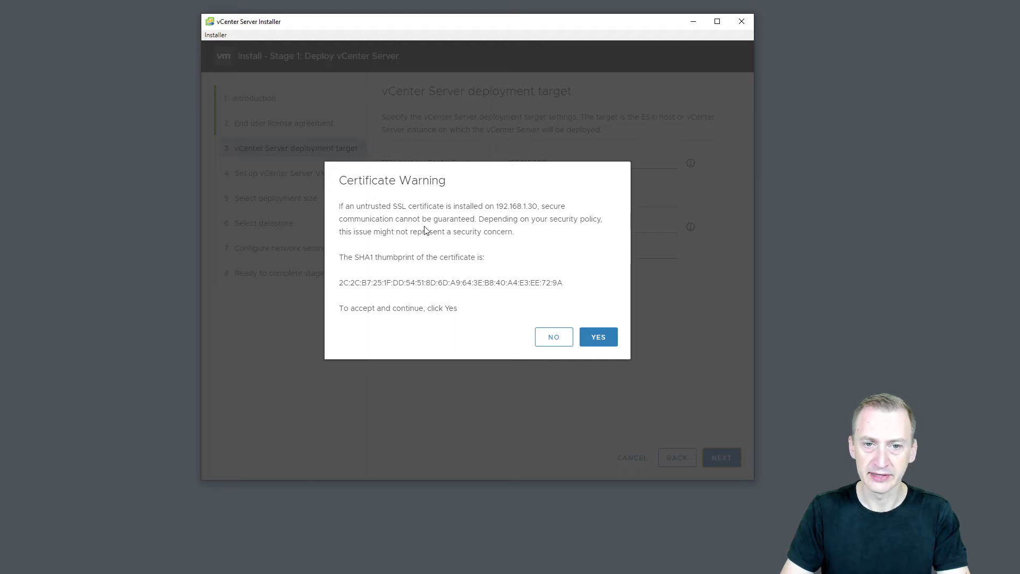
{"action": "left_click", "coordinate": [605, 338]}
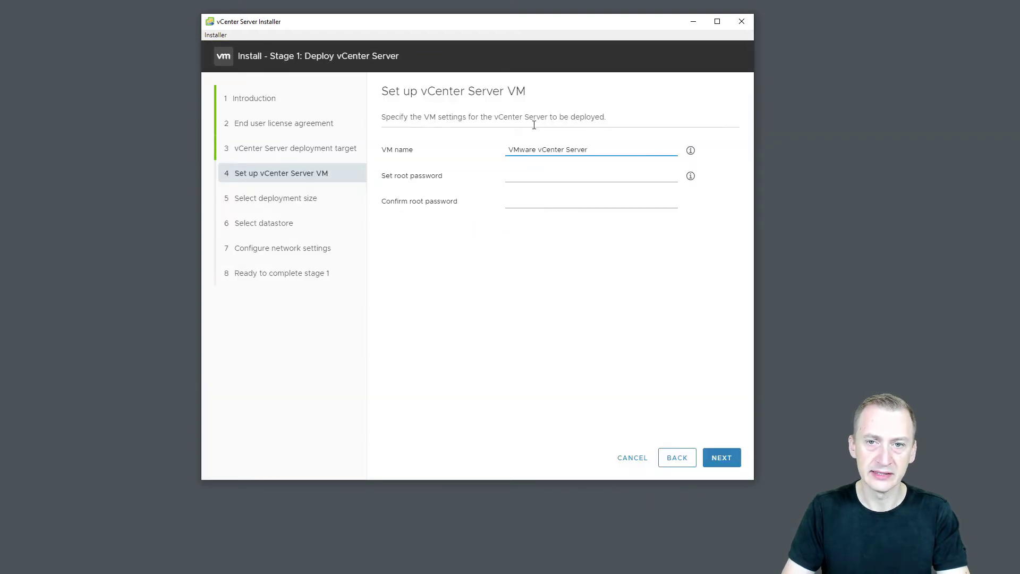
Name the vCenter VM VCENTER01, set and confirm its root password, and continue.
{"action": "left_click_drag", "start_coordinate": [593, 149], "coordinate": [465, 153]}
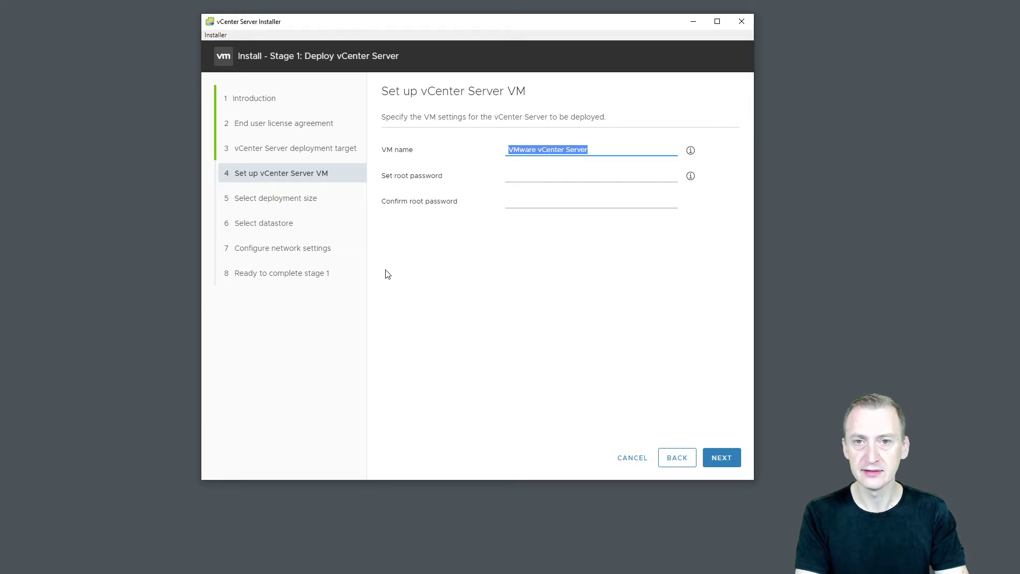
{"action": "type", "text": "VC"}
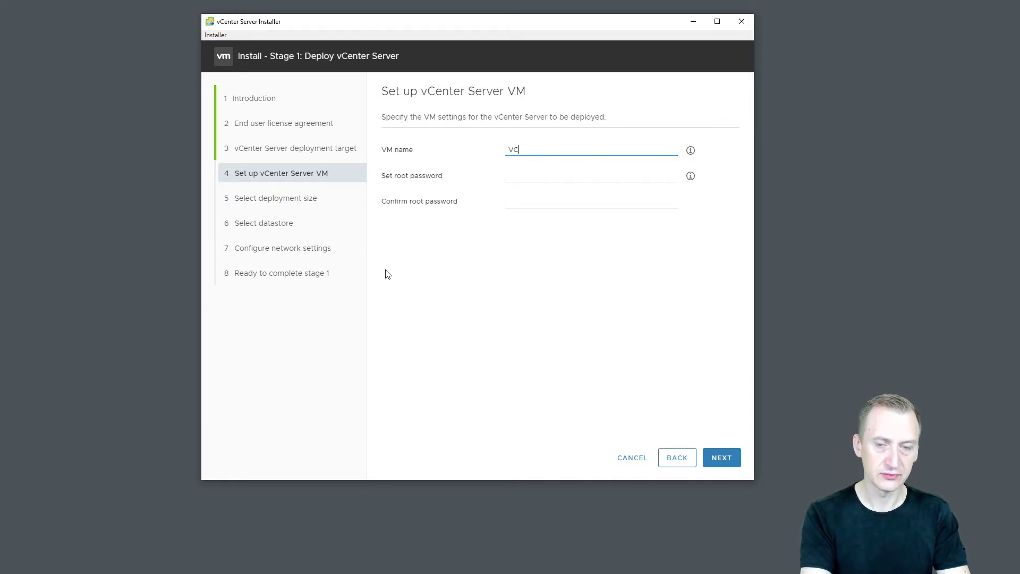
{"action": "type", "text": "ENTER01"}
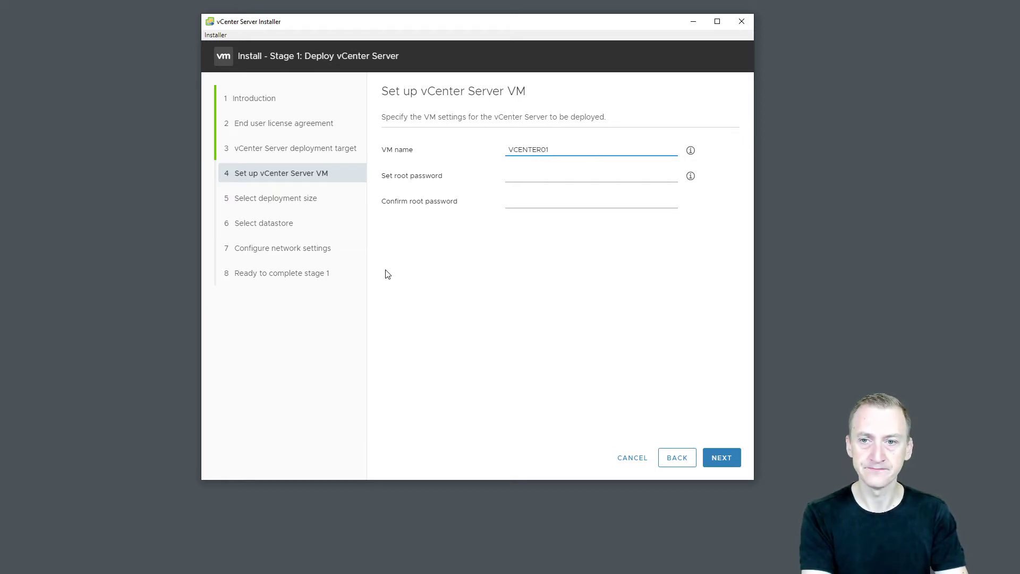
{"action": "key", "text": "Tab"}
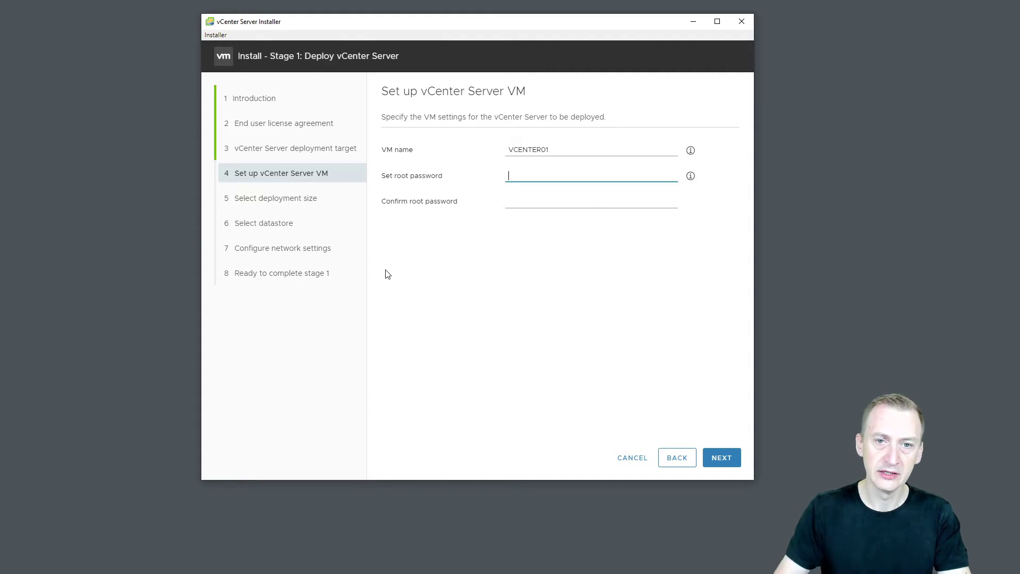
{"action": "mouse_move", "coordinate": [692, 180]}
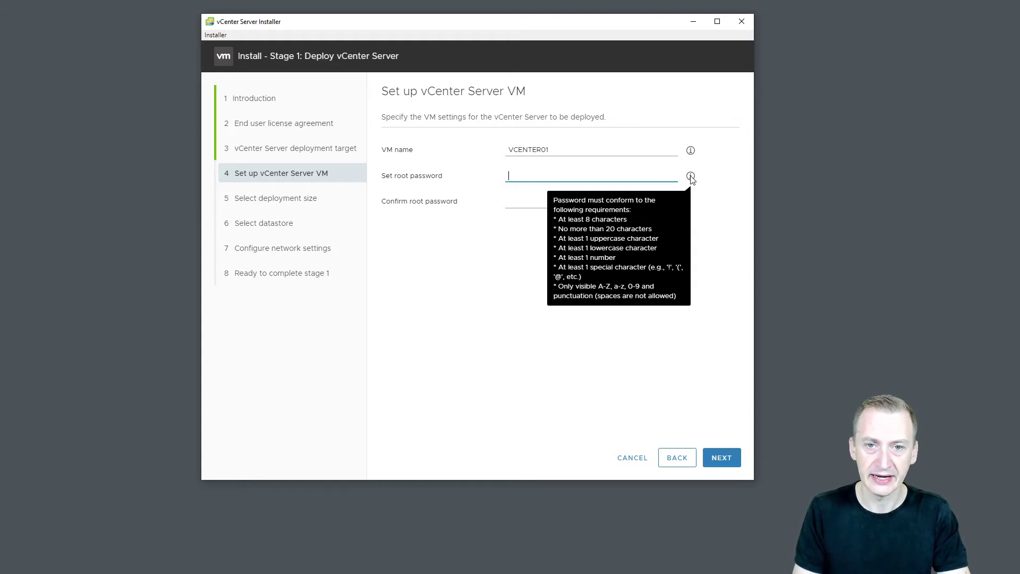
{"action": "type", "text": "••••"}
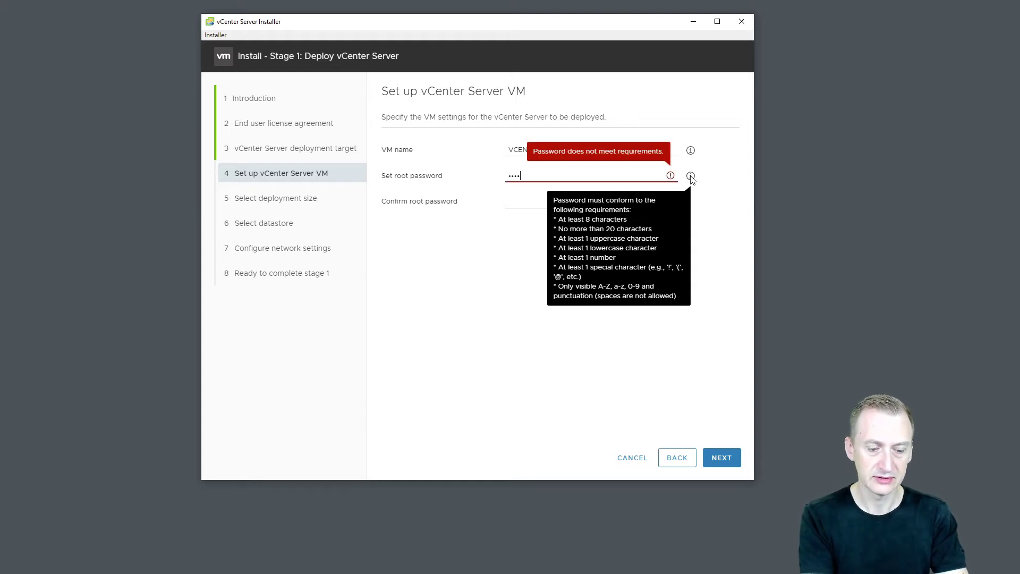
{"action": "type", "text": "••••"}
{"action": "key", "text": "Tab"}
{"action": "type", "text": "••••"}
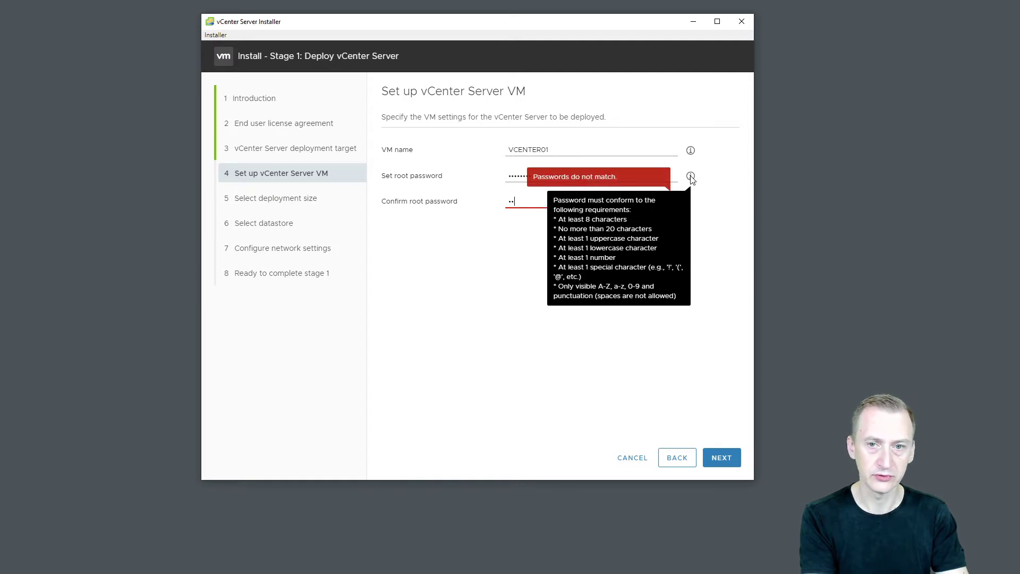
{"action": "type", "text": "••••"}
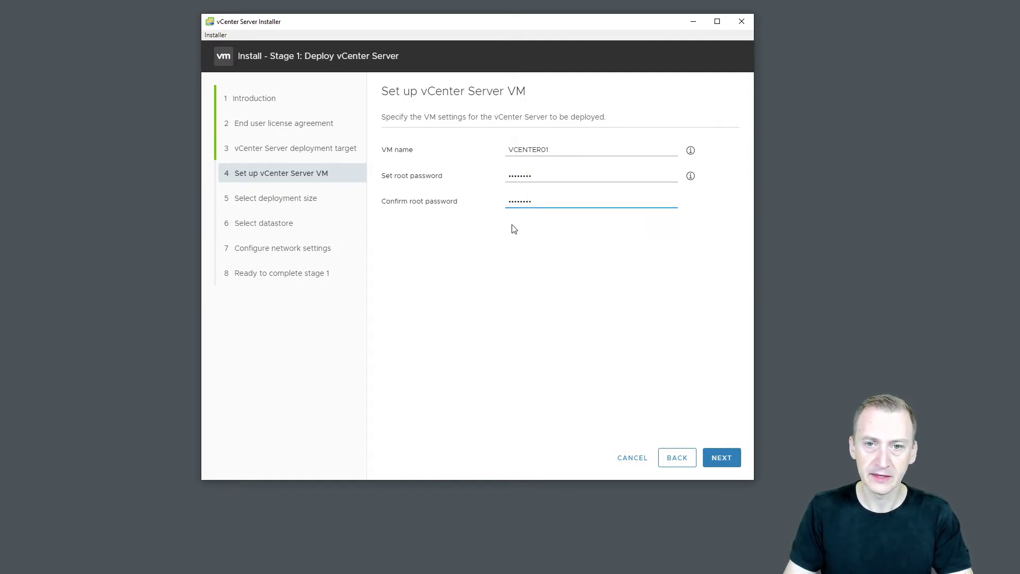
{"action": "left_click", "coordinate": [720, 458]}
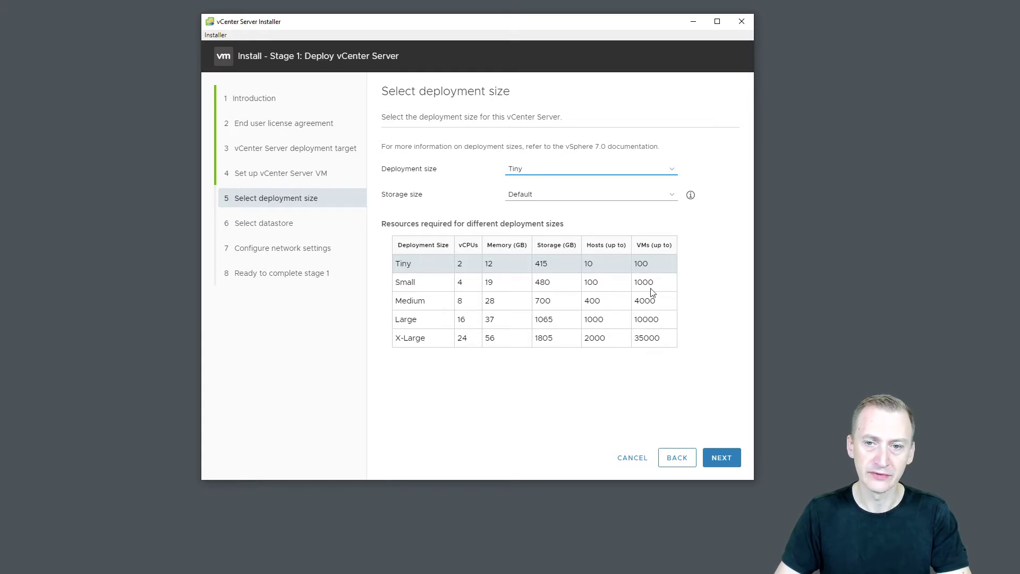
Keep Tiny deployment size with Default storage, review the vSphere 7.0 sizing reference, and continue.
{"action": "left_click", "coordinate": [548, 197]}
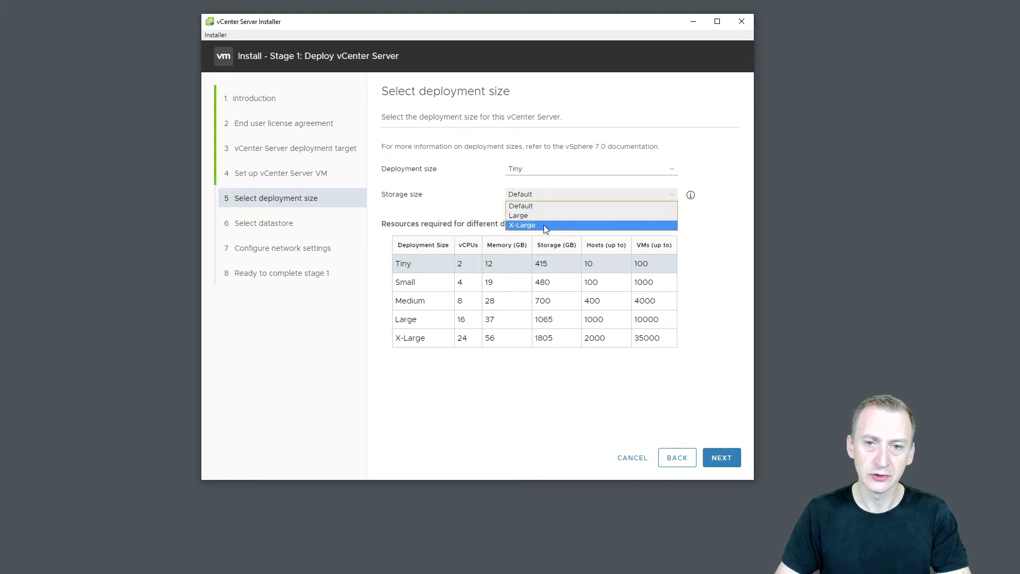
{"action": "left_click", "coordinate": [542, 205]}
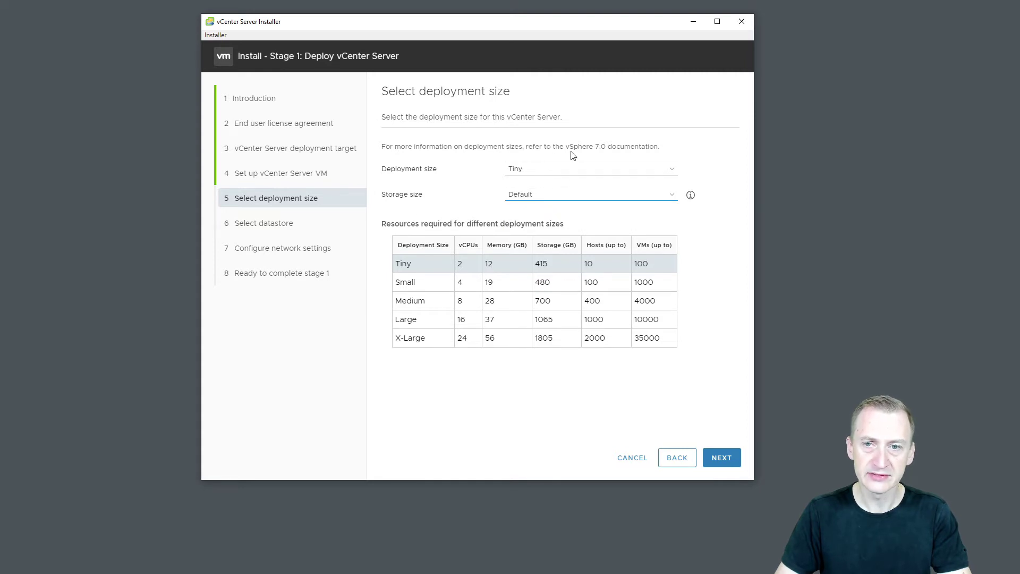
{"action": "mouse_move", "coordinate": [659, 147]}
{"action": "left_mouse_down"}
{"action": "mouse_move", "coordinate": [383, 152]}
{"action": "mouse_move", "coordinate": [659, 144]}
{"action": "left_mouse_up"}
{"action": "left_click", "coordinate": [664, 146]}
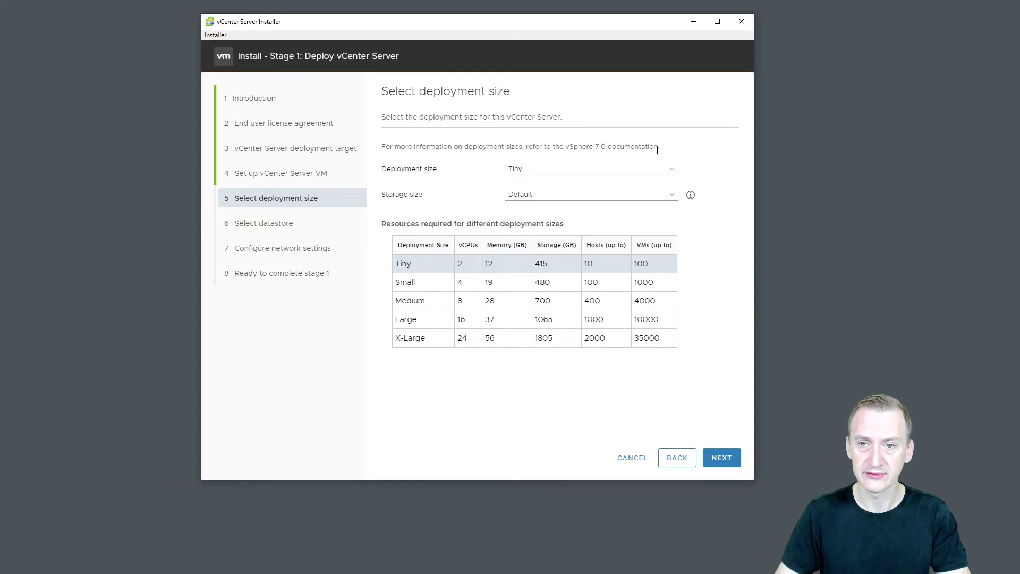
{"action": "left_click_drag", "start_coordinate": [658, 148], "coordinate": [567, 148]}
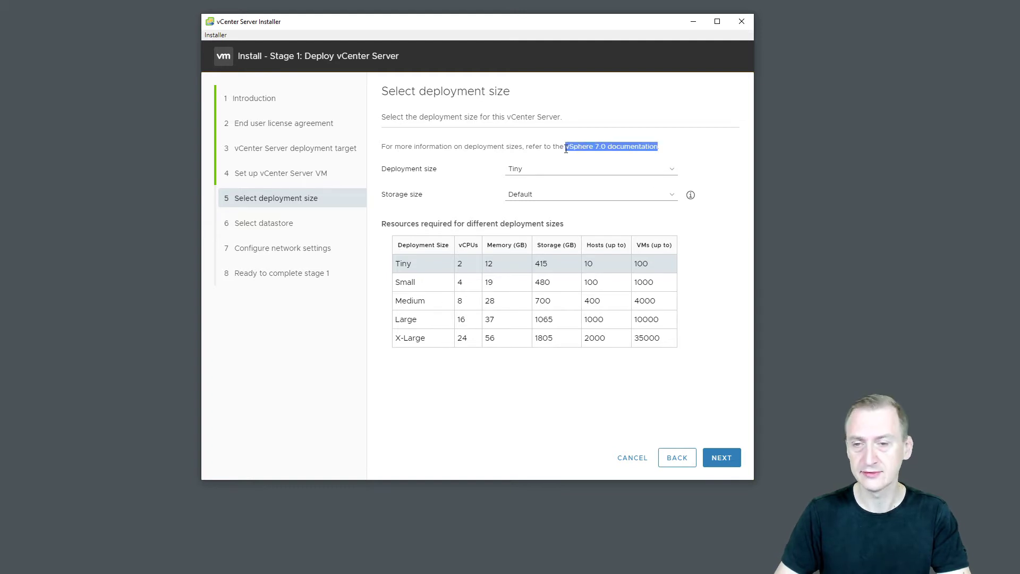
{"action": "left_click", "coordinate": [567, 149]}
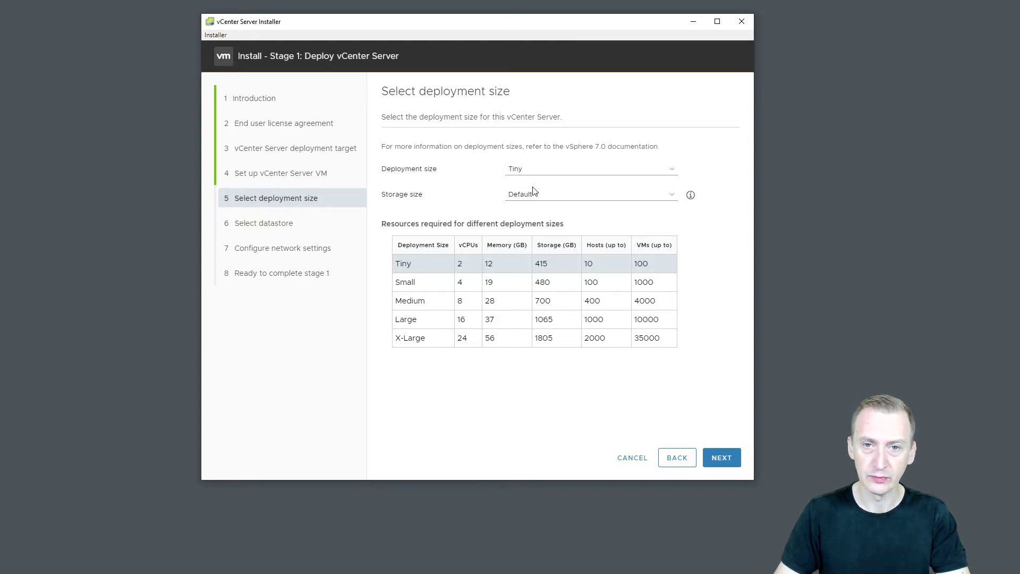
{"action": "left_click", "coordinate": [718, 460]}
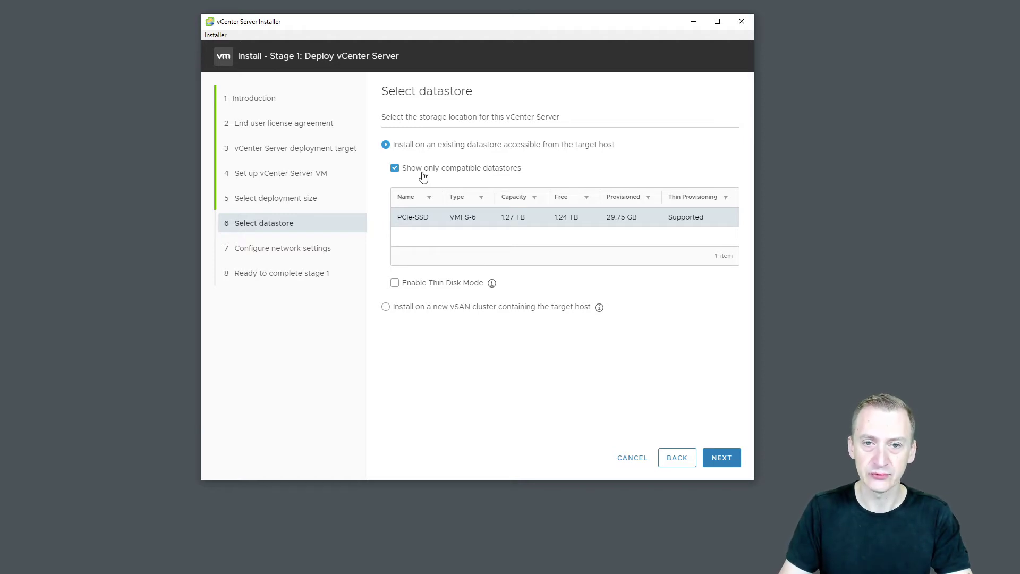
Use the existing PCIe-SSD datastore instead of a new vSAN cluster, with Thin Disk Mode enabled.
{"action": "left_click", "coordinate": [386, 307]}
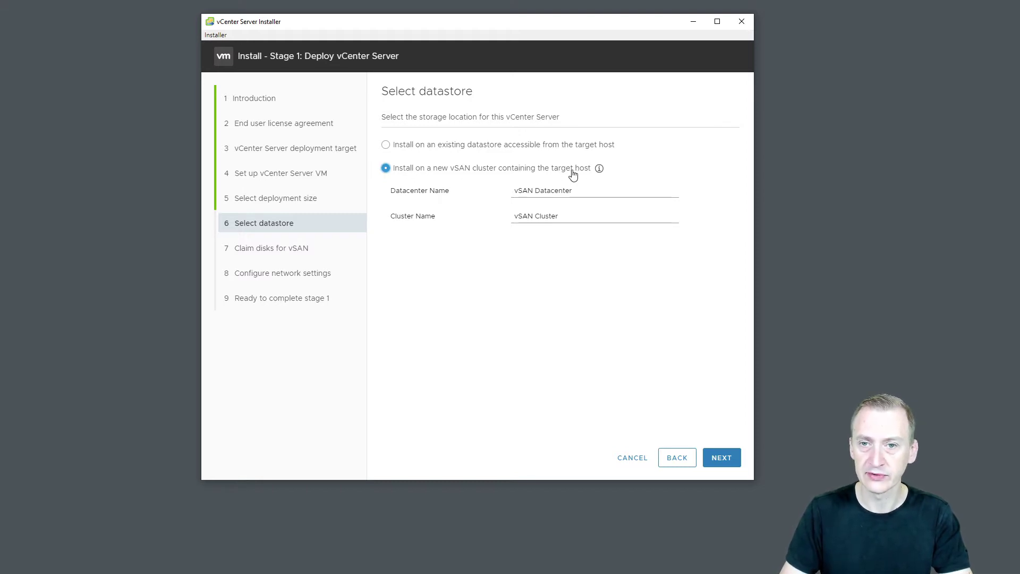
{"action": "left_click", "coordinate": [436, 150]}
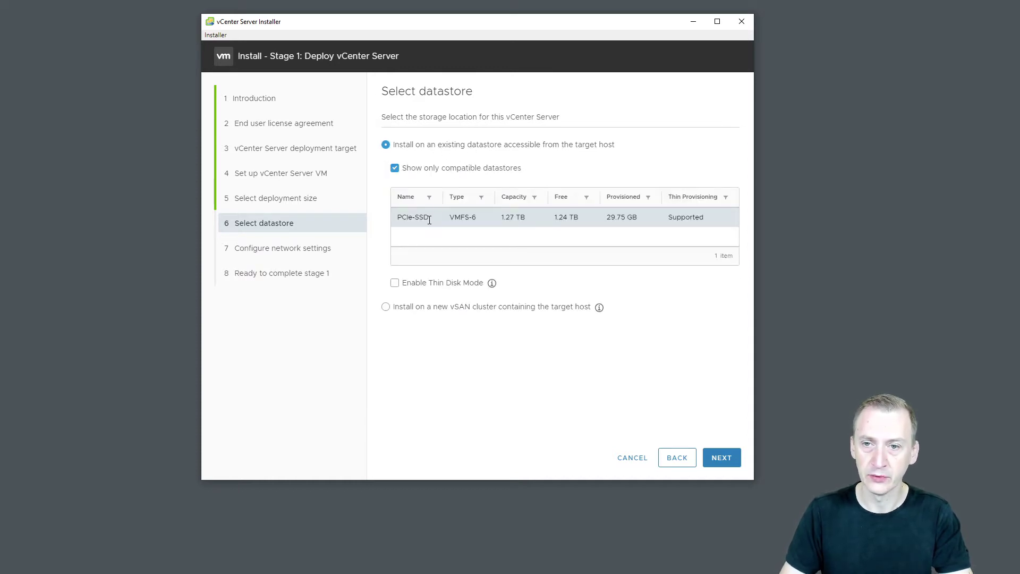
{"action": "mouse_move", "coordinate": [489, 287]}
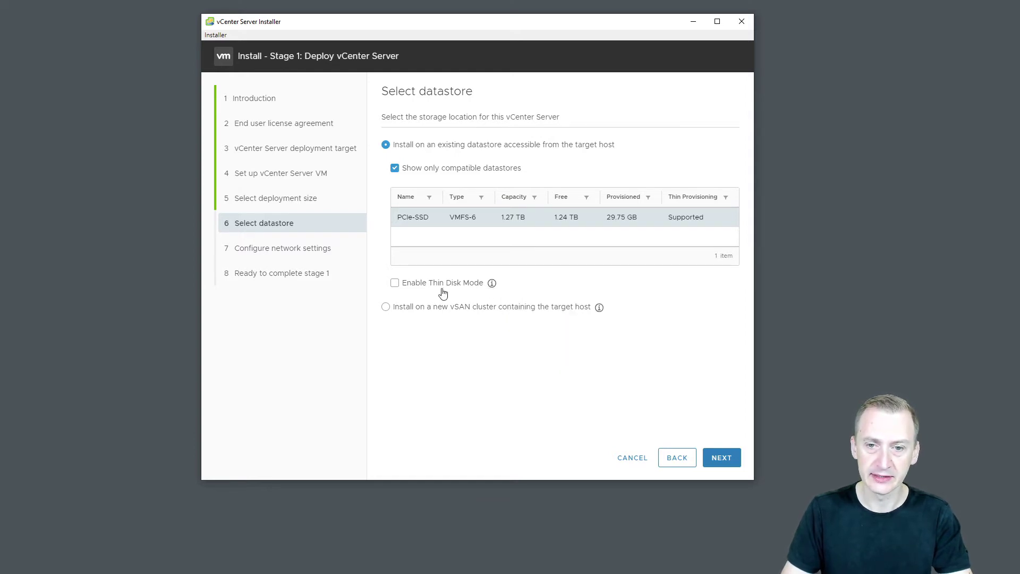
{"action": "left_click", "coordinate": [394, 283]}
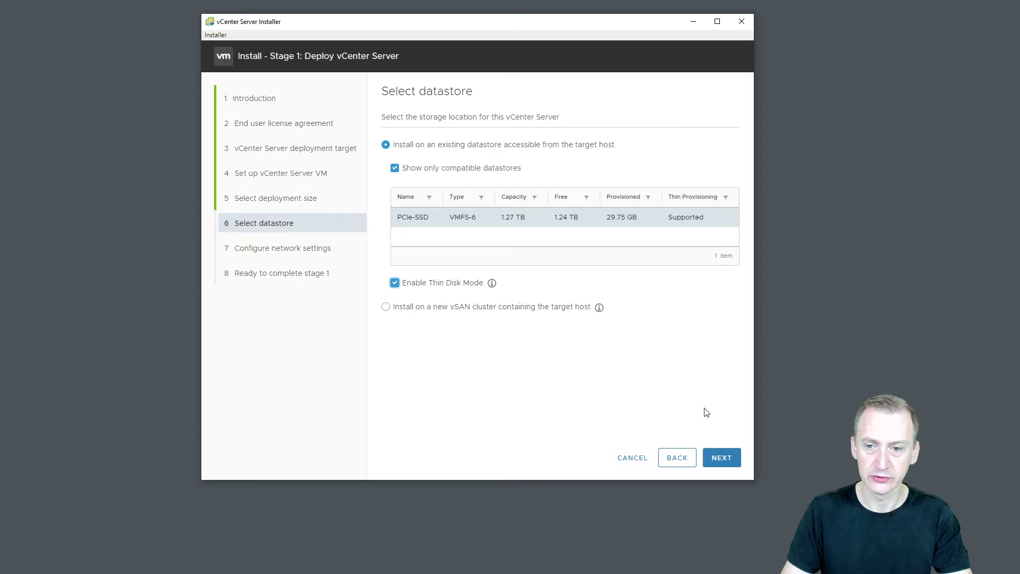
{"action": "left_click", "coordinate": [726, 460]}
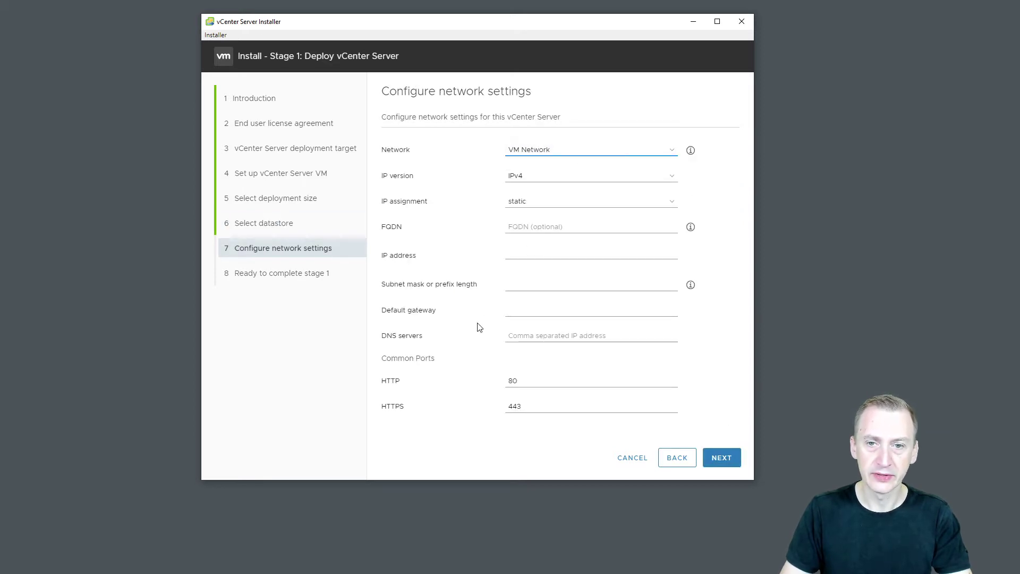
{"action": "left_click", "coordinate": [560, 154]}
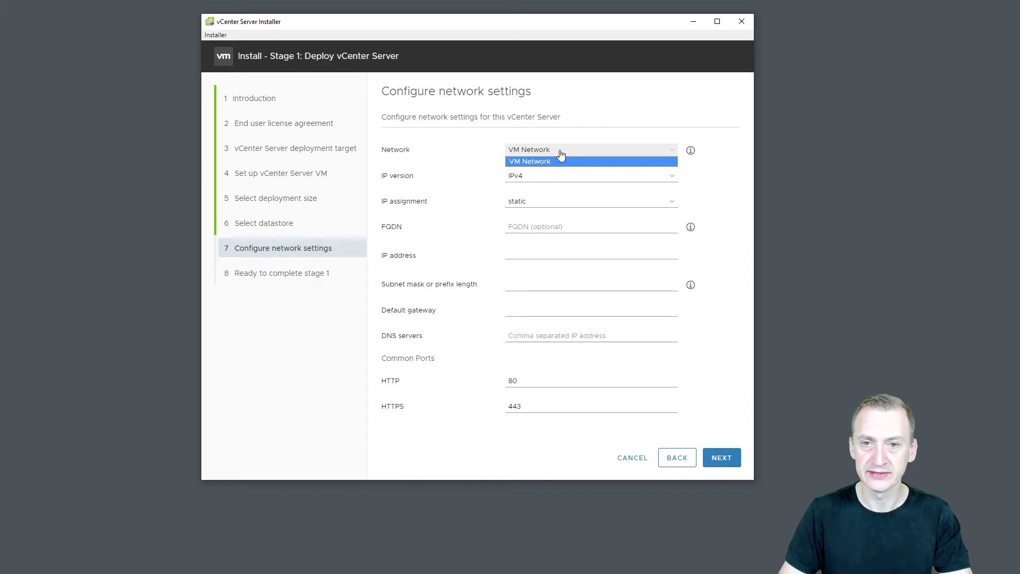
{"action": "left_click", "coordinate": [570, 155]}
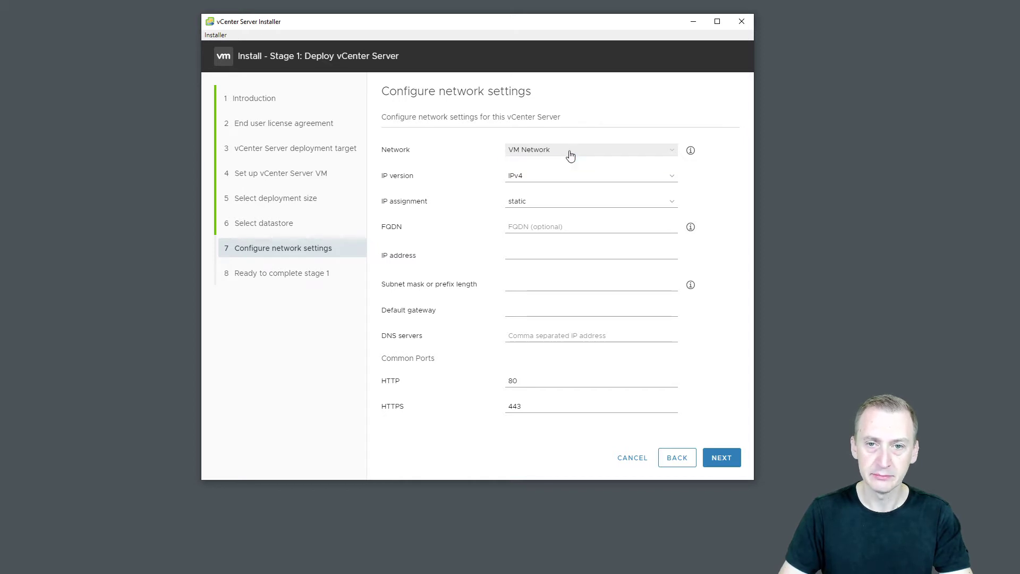
{"action": "left_click", "coordinate": [533, 182]}
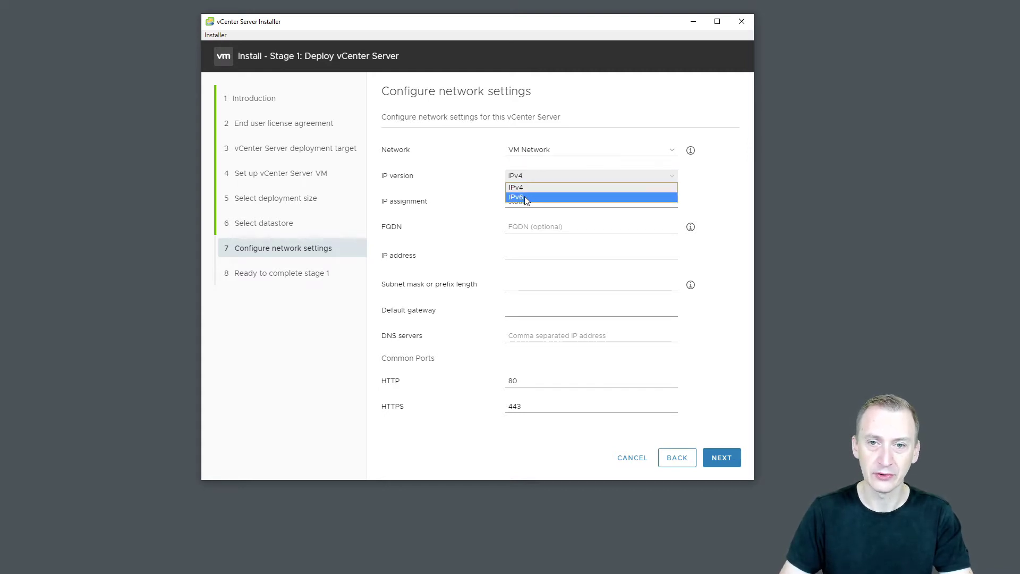
{"action": "left_click", "coordinate": [538, 179]}
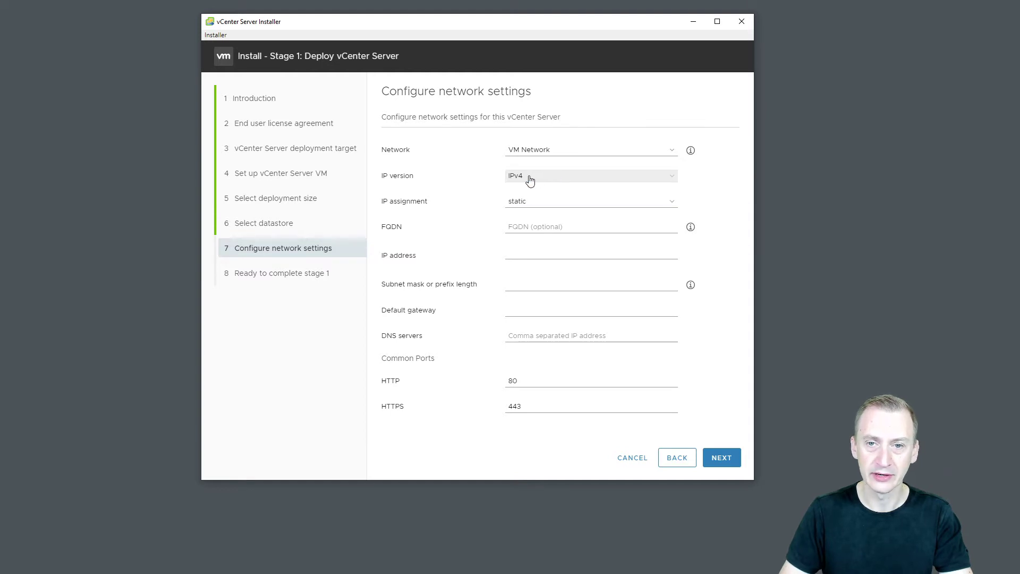
{"action": "left_click", "coordinate": [548, 204]}
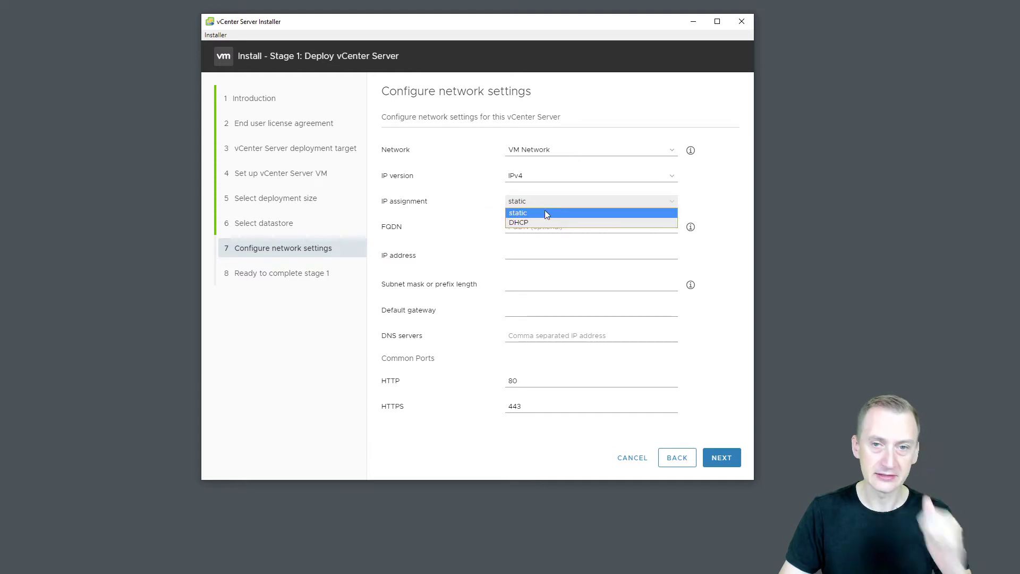
{"action": "left_click", "coordinate": [545, 212]}
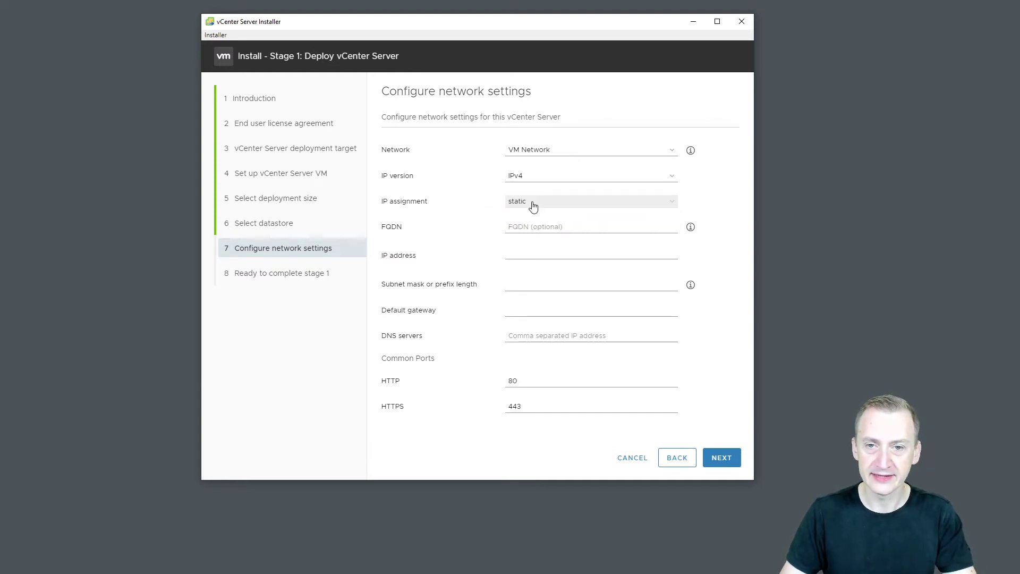
{"action": "left_click", "coordinate": [533, 205]}
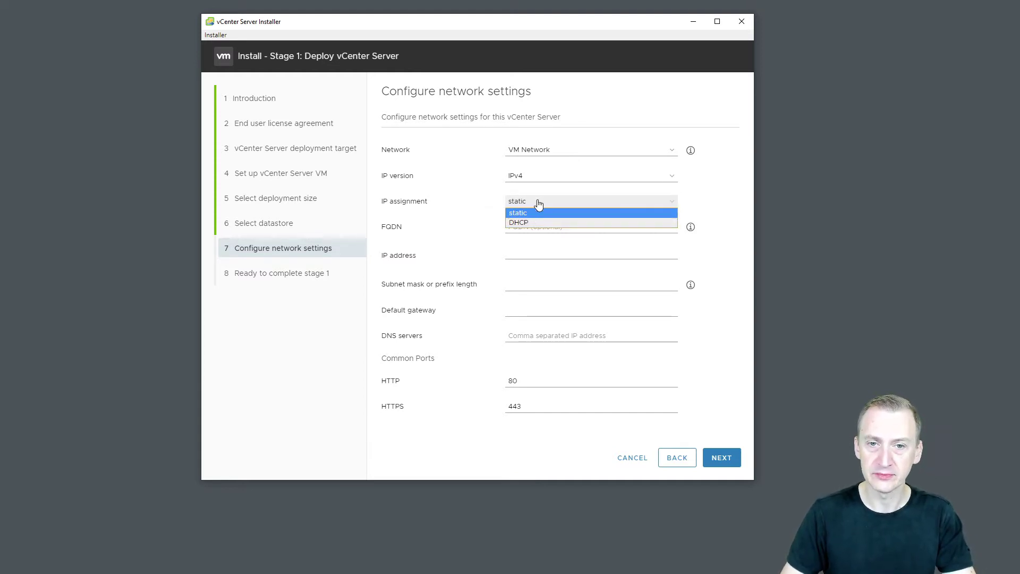
{"action": "left_click", "coordinate": [538, 212]}
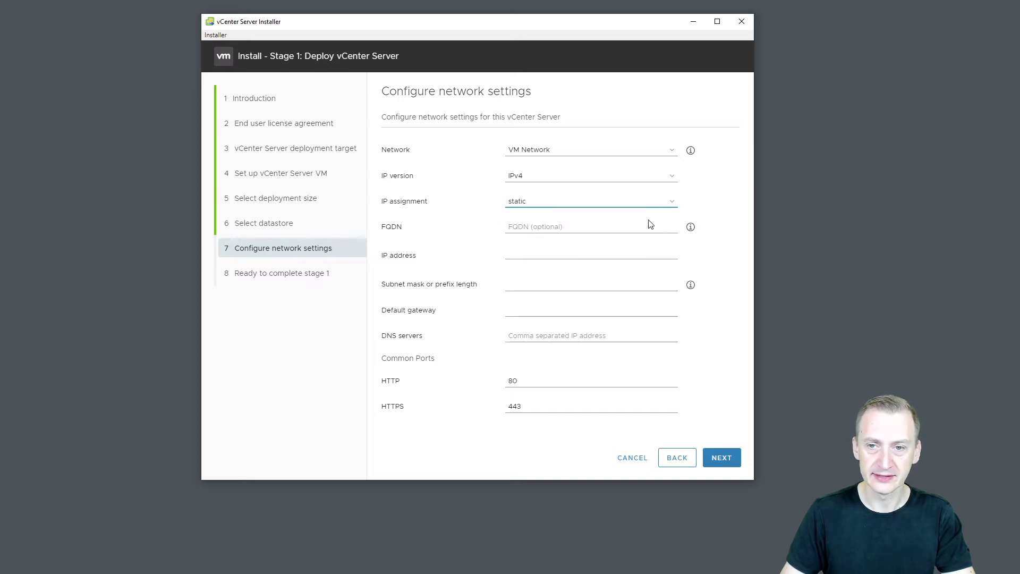
{"action": "left_click", "coordinate": [659, 207]}
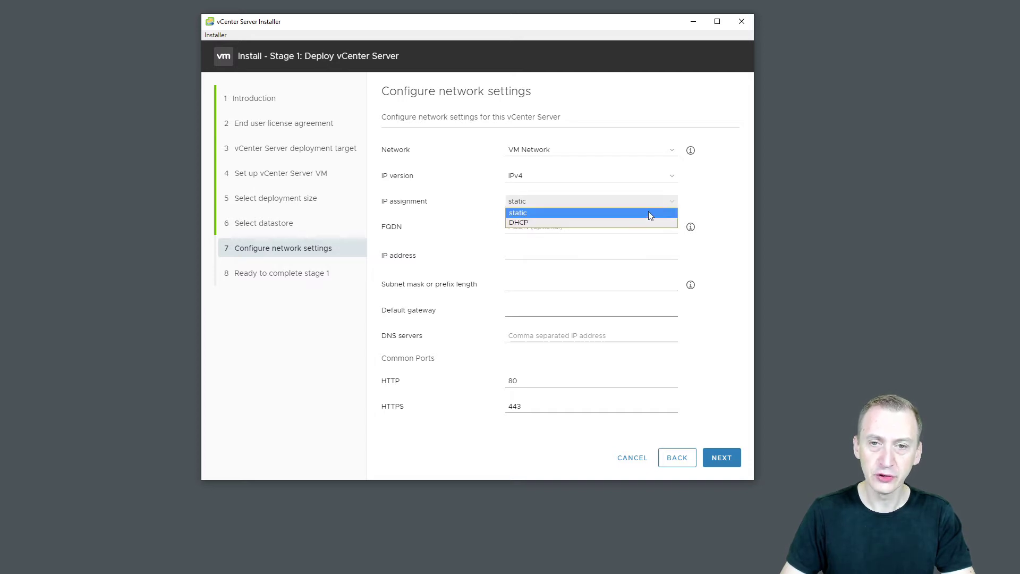
{"action": "left_click", "coordinate": [637, 223]}
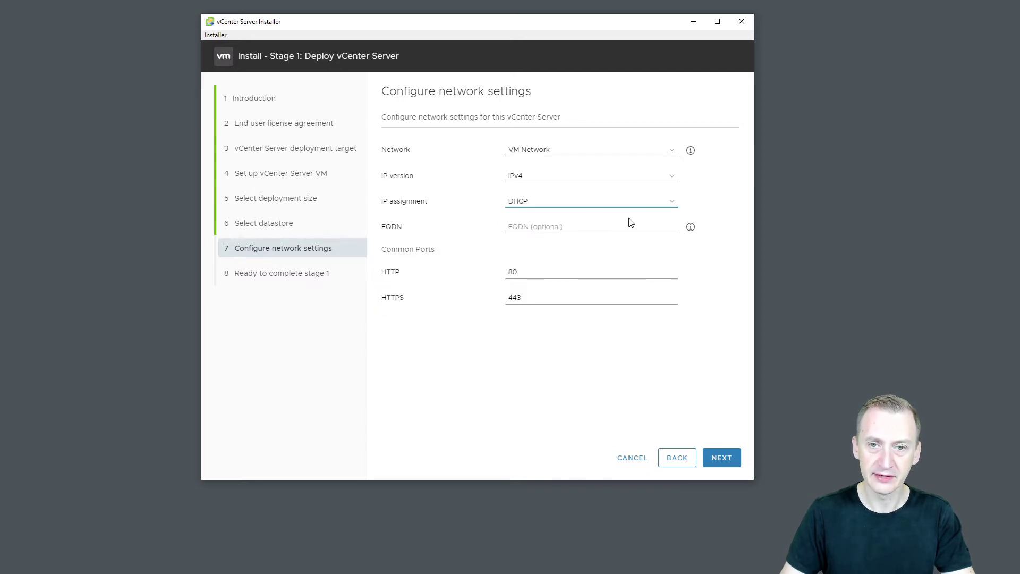
{"action": "left_click", "coordinate": [613, 207]}
{"action": "left_click", "coordinate": [612, 213]}
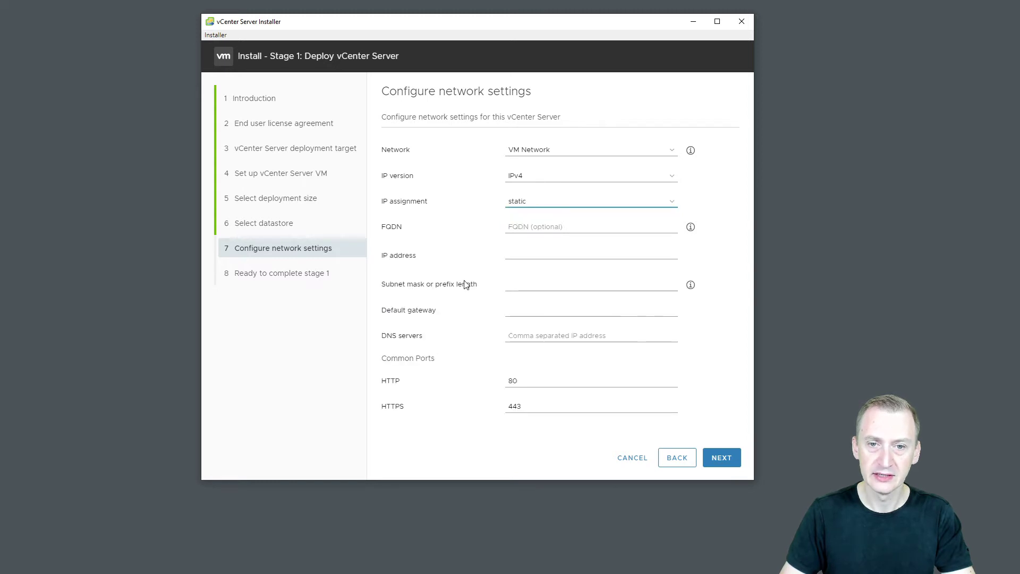
{"action": "left_click", "coordinate": [533, 200]}
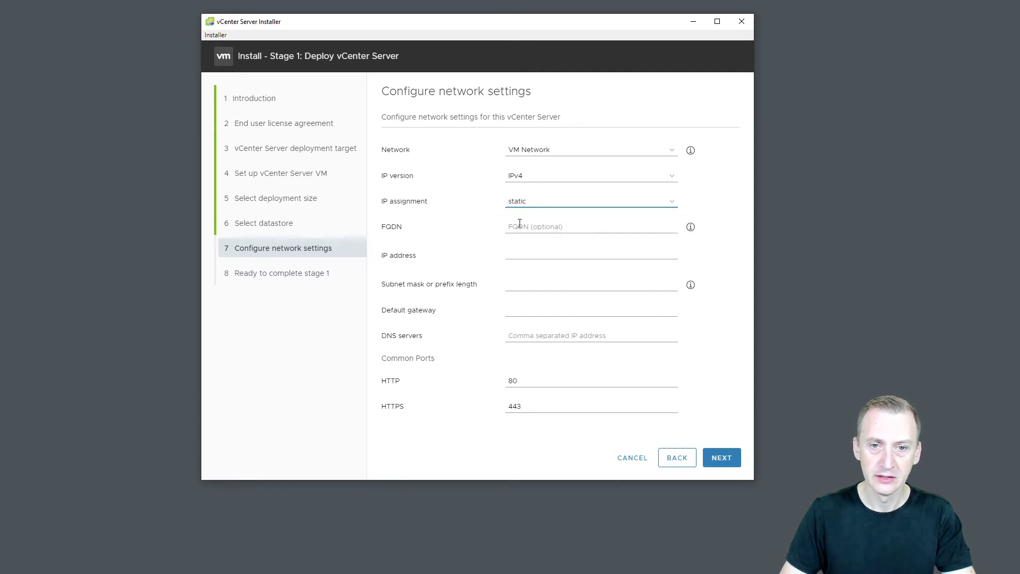
Enter FQDN vcenter01.haslund.lab and IP address 192.168.1.31.
{"action": "left_click", "coordinate": [542, 227]}
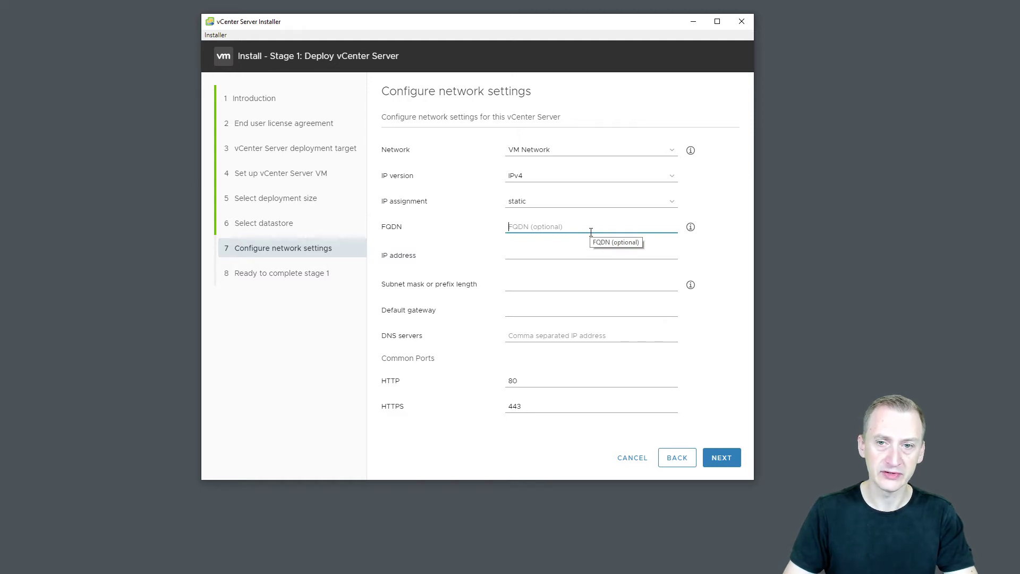
{"action": "type", "text": "vcente"}
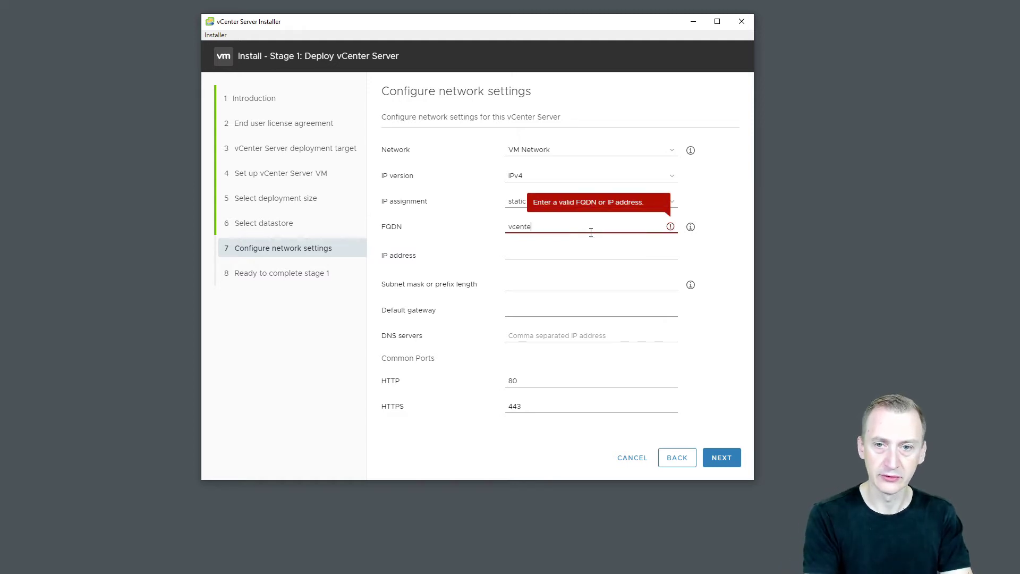
{"action": "type", "text": "r01."}
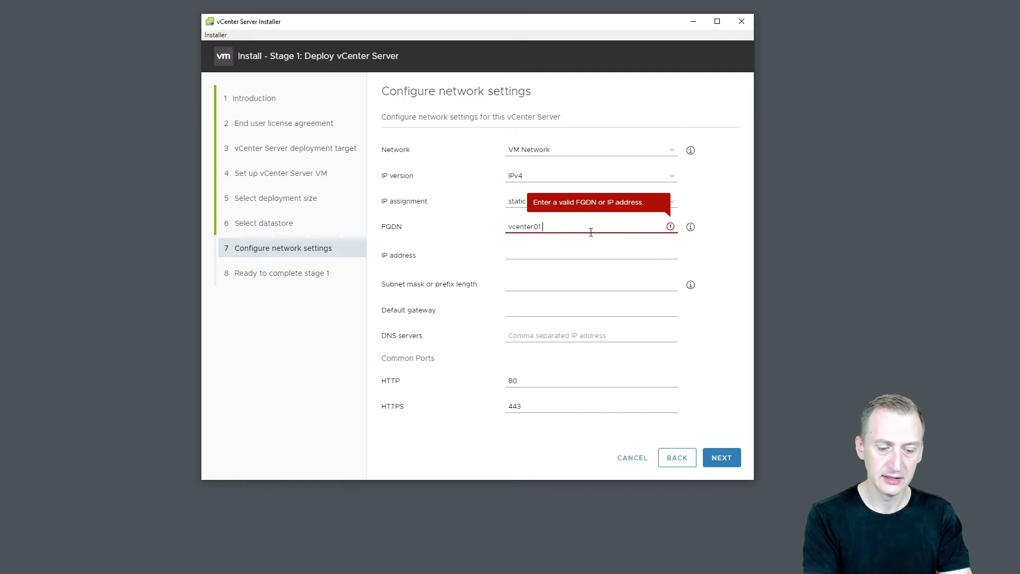
{"action": "type", "text": "haslund.lab"}
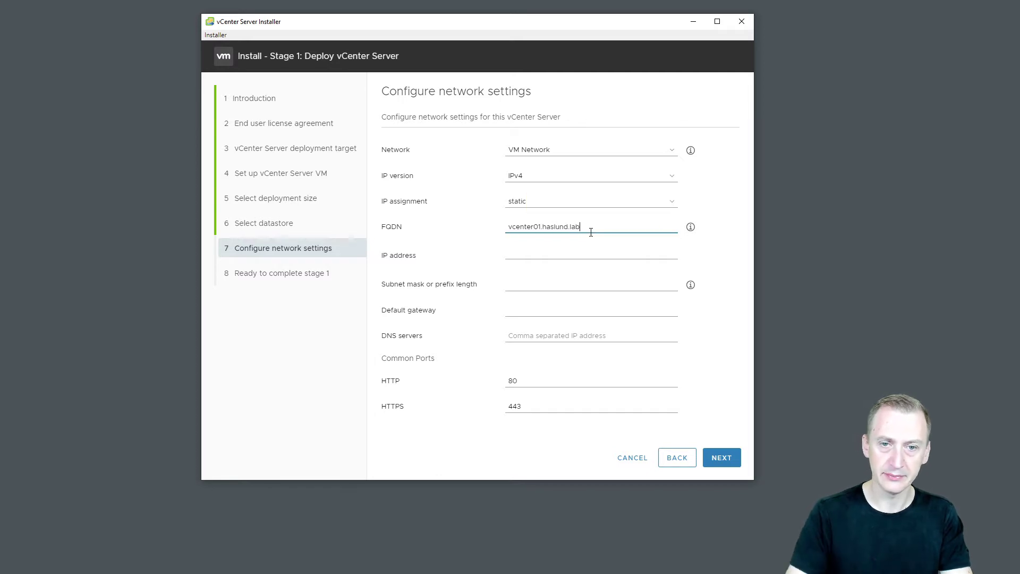
{"action": "left_click", "coordinate": [560, 252]}
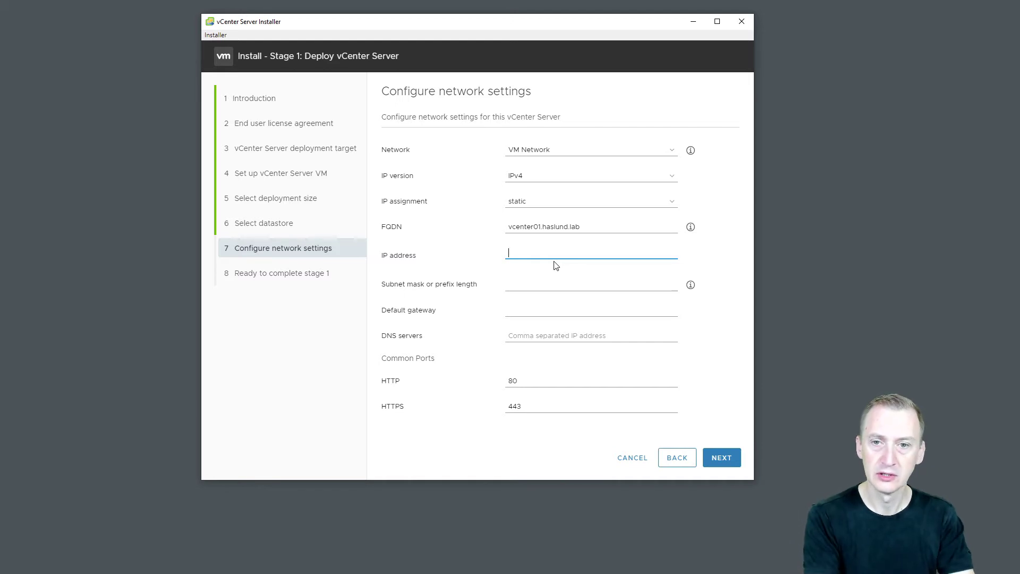
{"action": "type", "text": "192.168"}
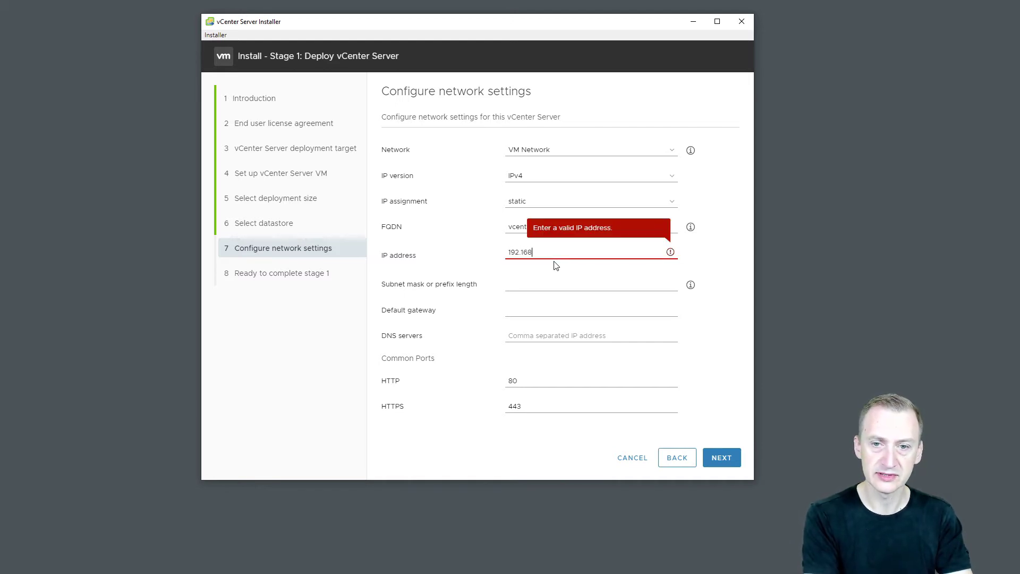
{"action": "type", "text": ".1.31"}
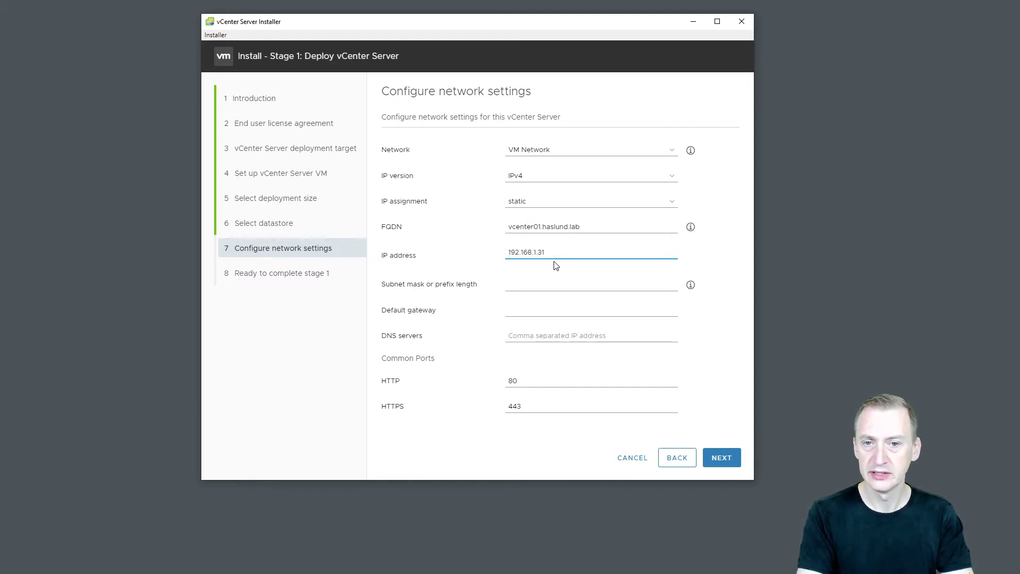
Set subnet mask 255.255.255.0 and default gateway 192.168.1.1.
{"action": "key", "text": "Tab"}
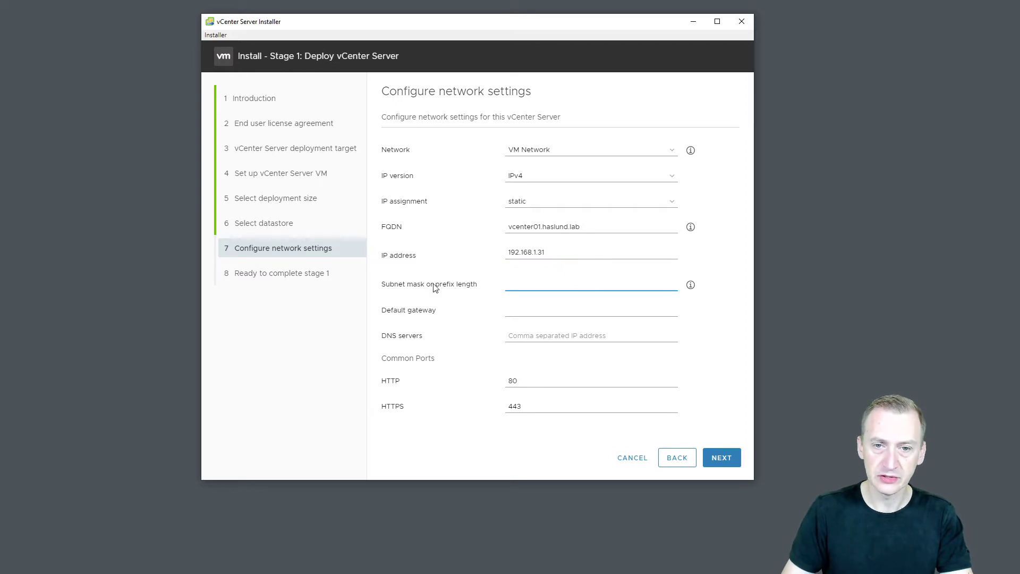
{"action": "mouse_move", "coordinate": [692, 286]}
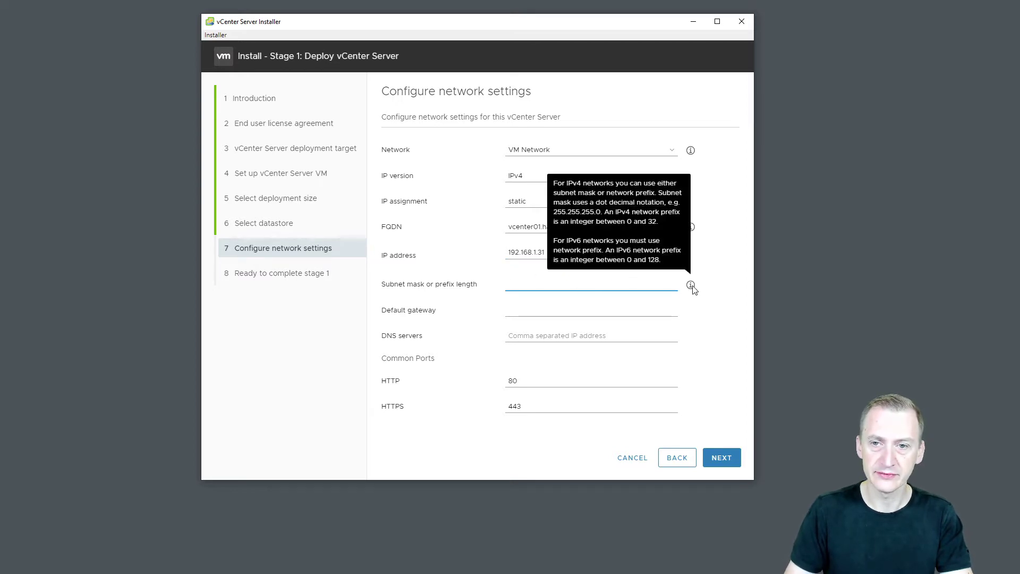
{"action": "type", "text": "255"}
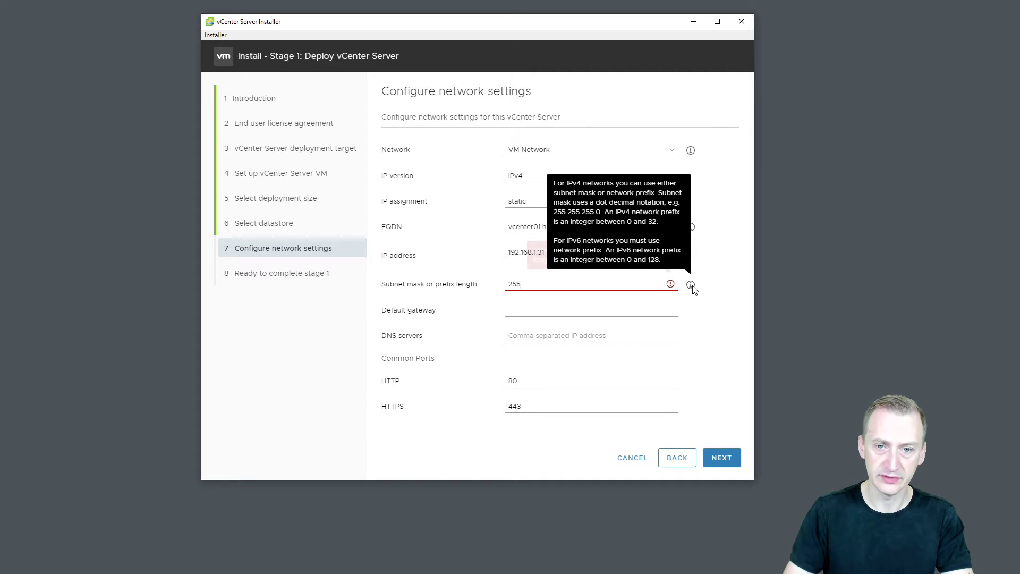
{"action": "type", "text": ".2545.255.255"}
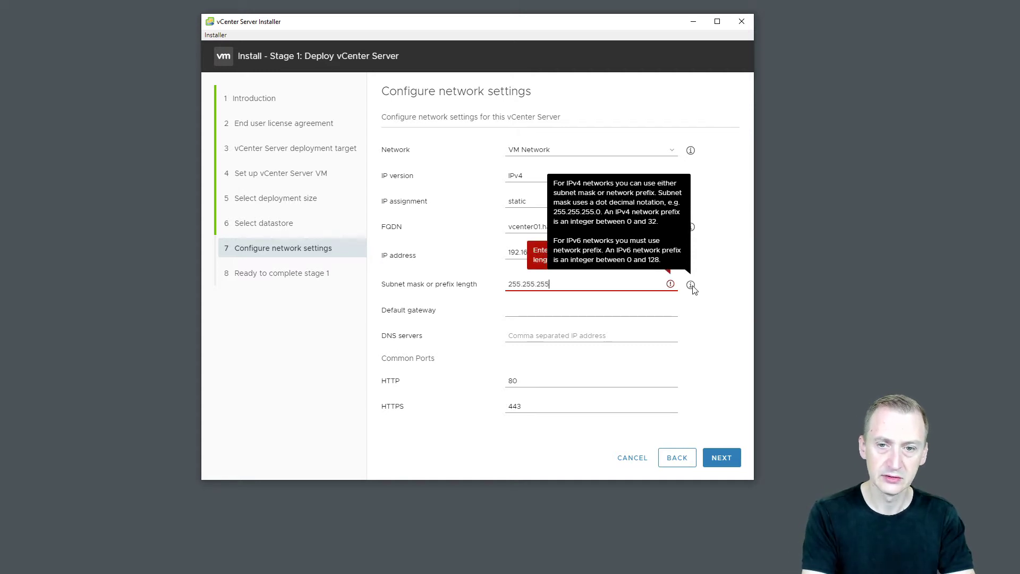
{"action": "type", "text": ".0"}
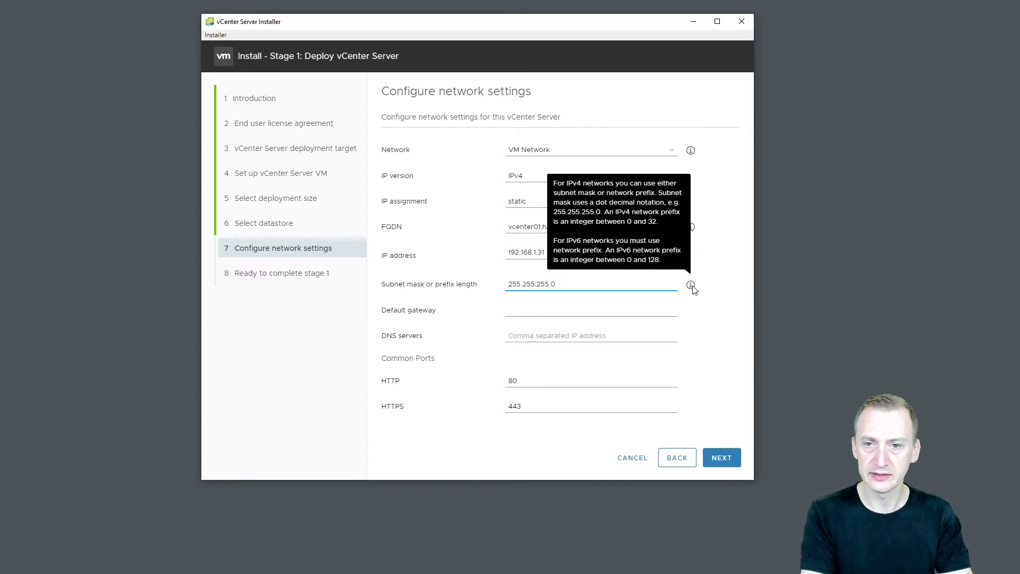
{"action": "key", "text": "ctrl+a"}
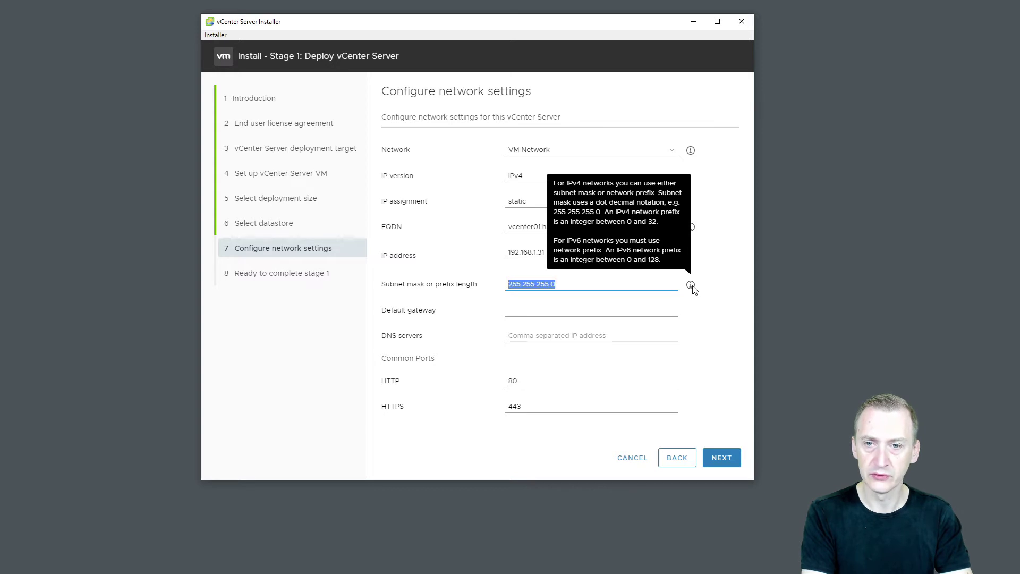
{"action": "type", "text": "24"}
{"action": "key", "text": "Tab"}
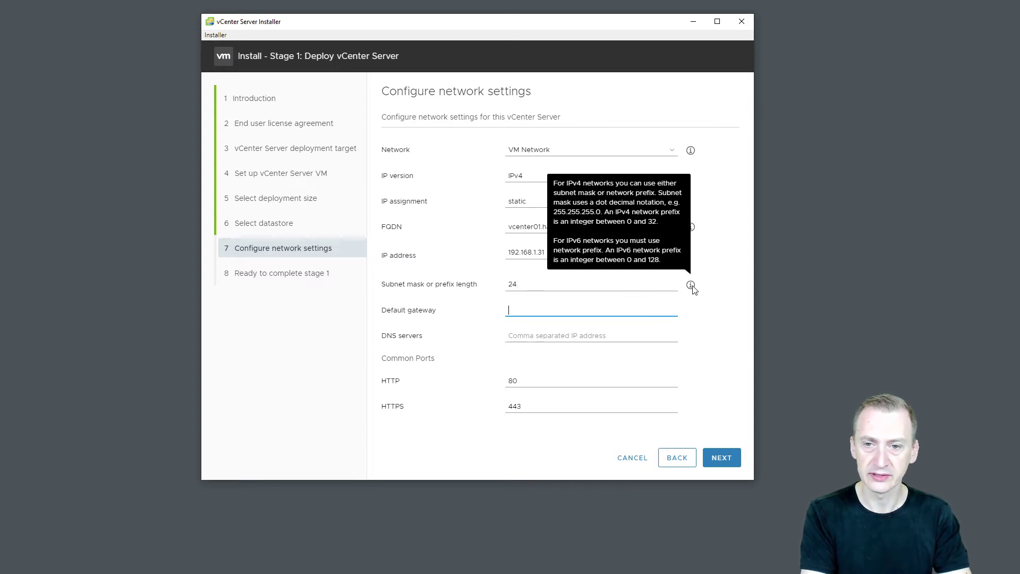
{"action": "key", "text": "shift+Tab"}
{"action": "type", "text": "255.255.2"}
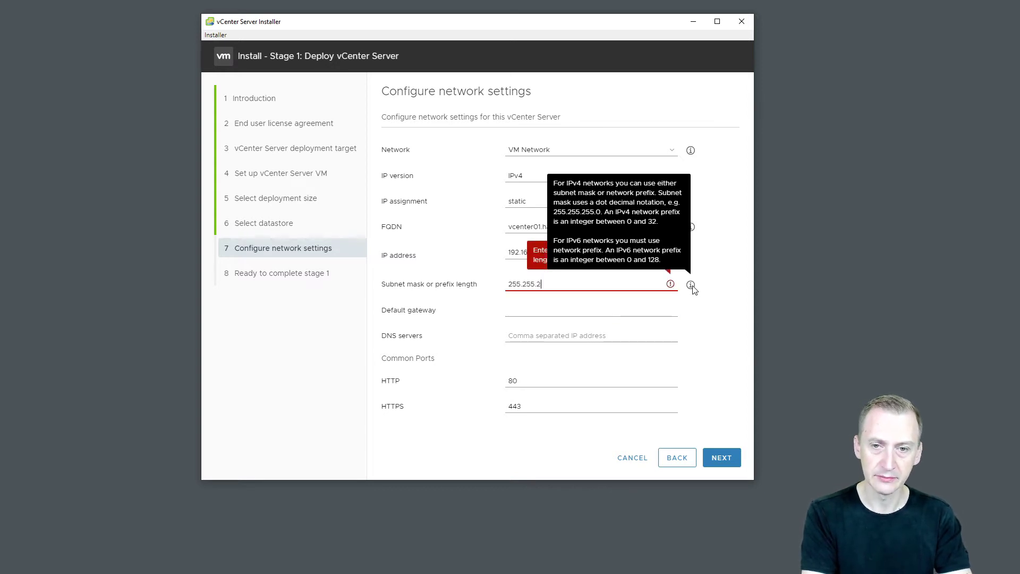
{"action": "type", "text": "55.0"}
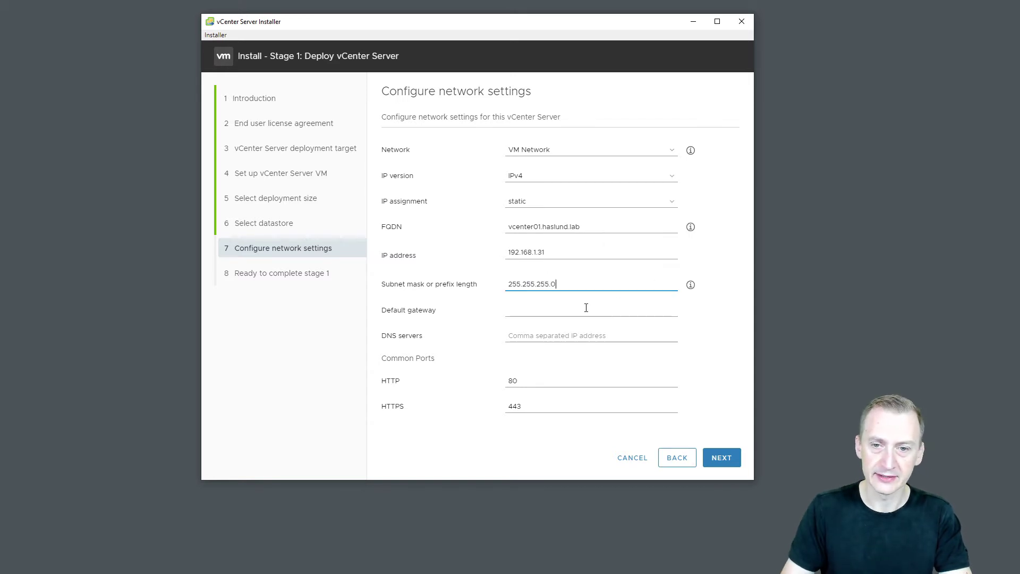
{"action": "left_click", "coordinate": [583, 309]}
{"action": "type", "text": "192.1"}
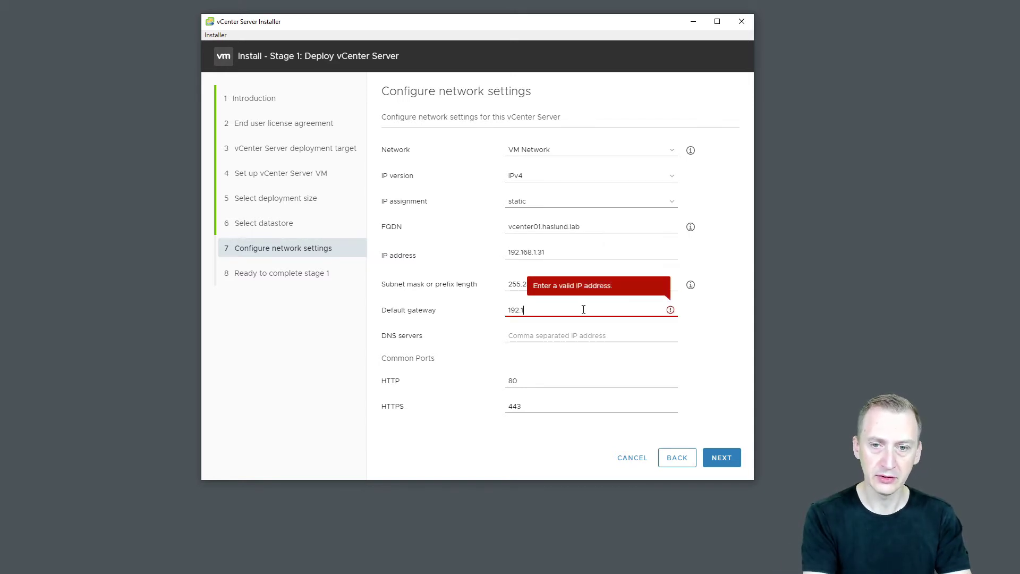
{"action": "type", "text": "68.1.1"}
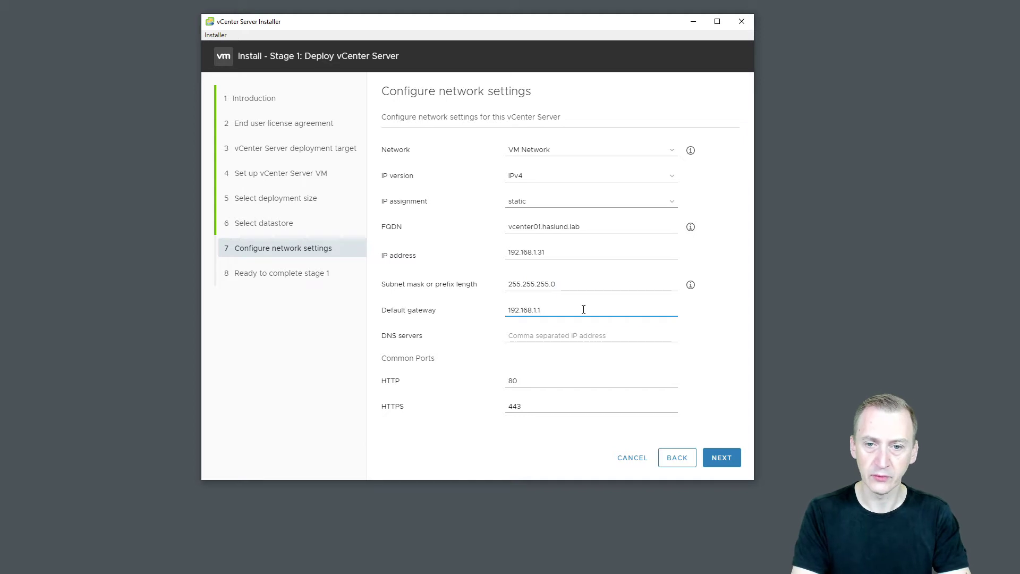
{"action": "key", "text": "Tab"}
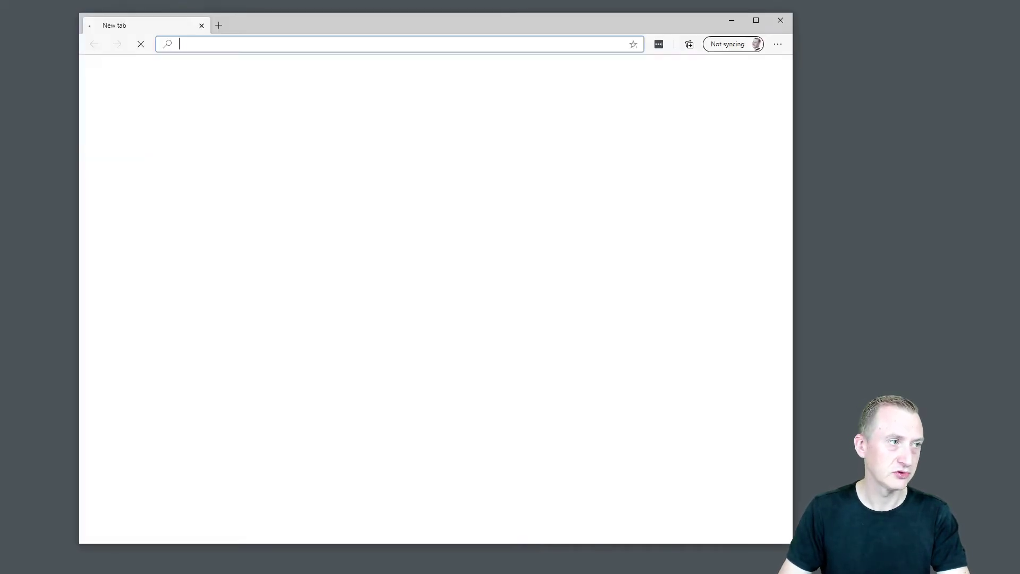
Sign in to the ESXi Host Client at 192.168.1.30 as root.
{"action": "type", "text": "192.168"}
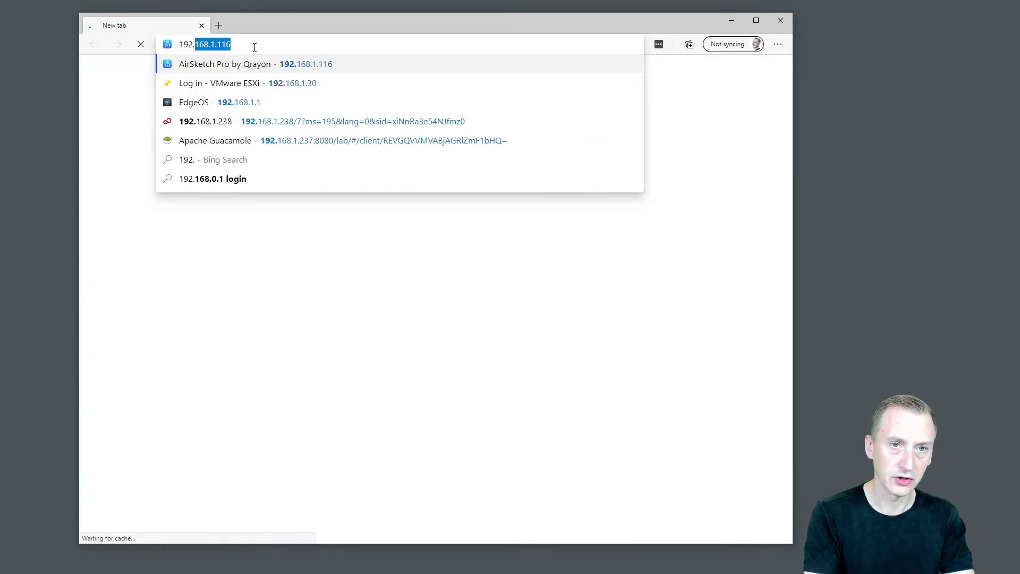
{"action": "type", "text": ".1.30"}
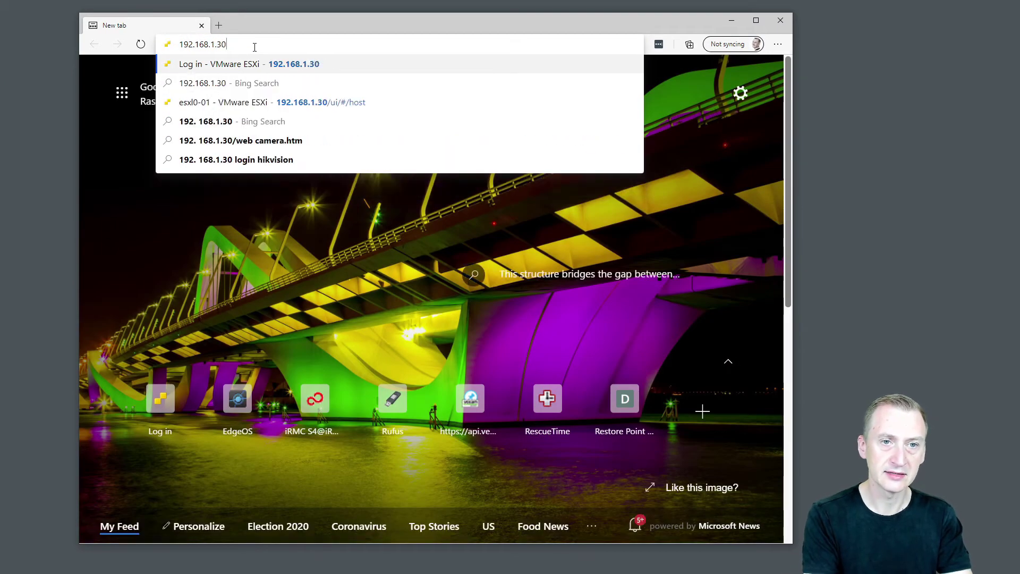
{"action": "key", "text": "Return"}
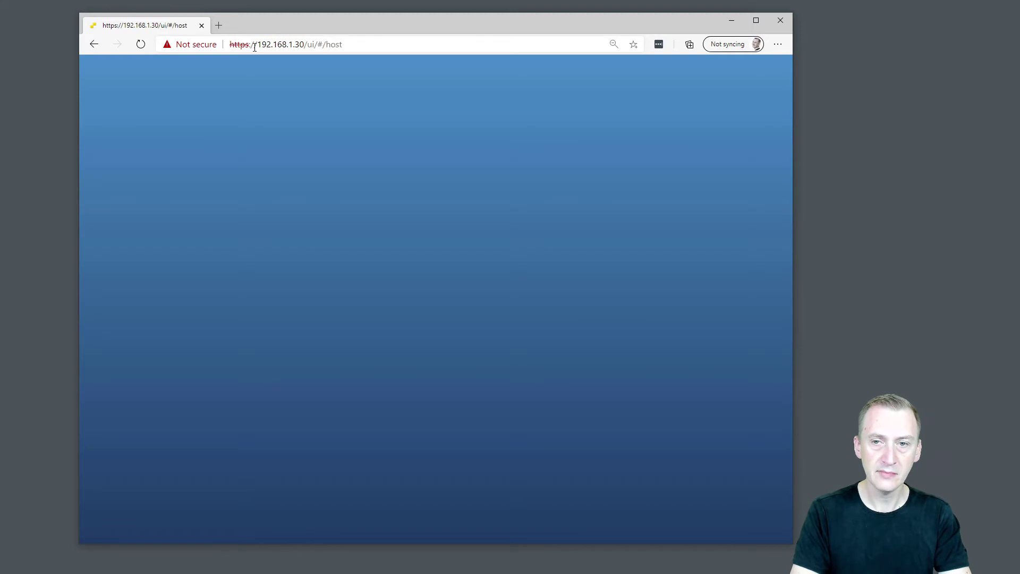
{"action": "left_click", "coordinate": [212, 234]}
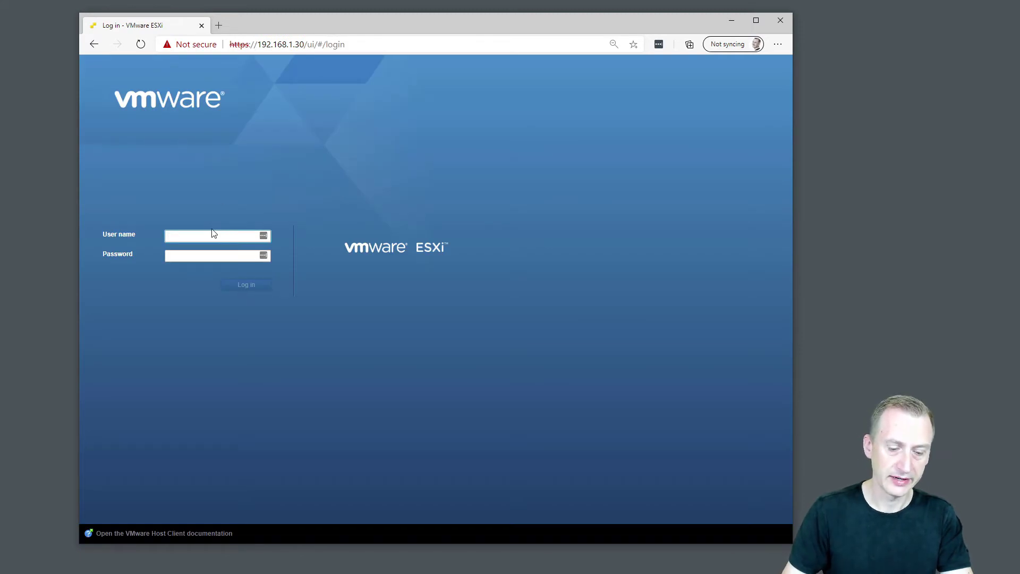
{"action": "type", "text": "root"}
{"action": "key", "text": "Tab"}
{"action": "type", "text": "***"}
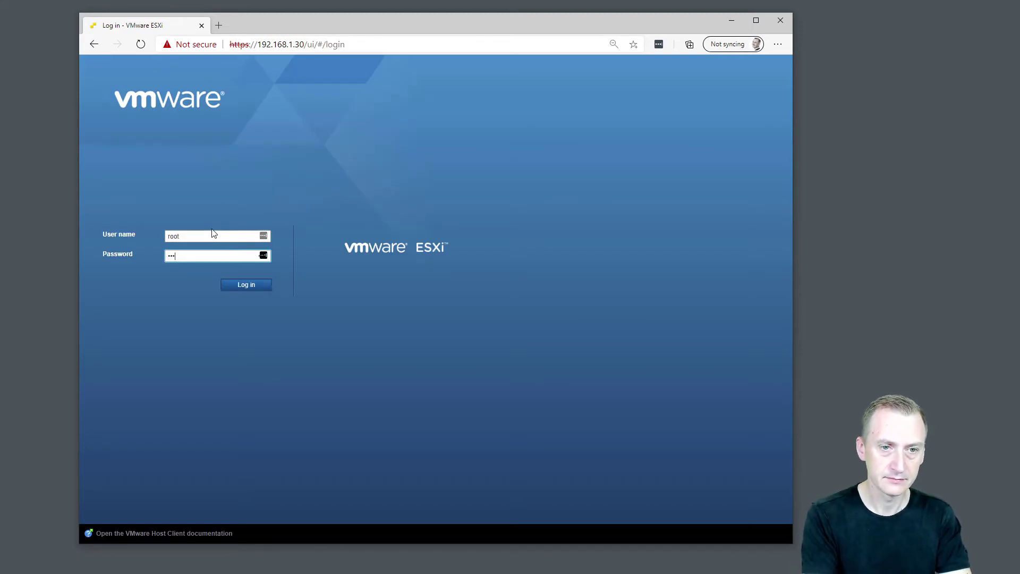
{"action": "type", "text": "****"}
{"action": "key", "text": "Return"}
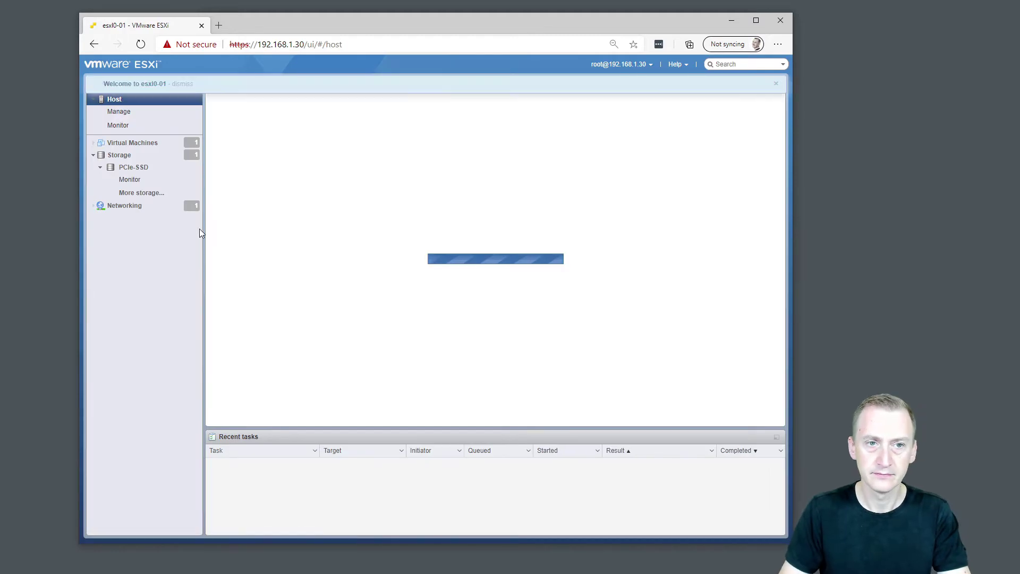
Open the DC01 virtual machine's console.
{"action": "left_click", "coordinate": [145, 144]}
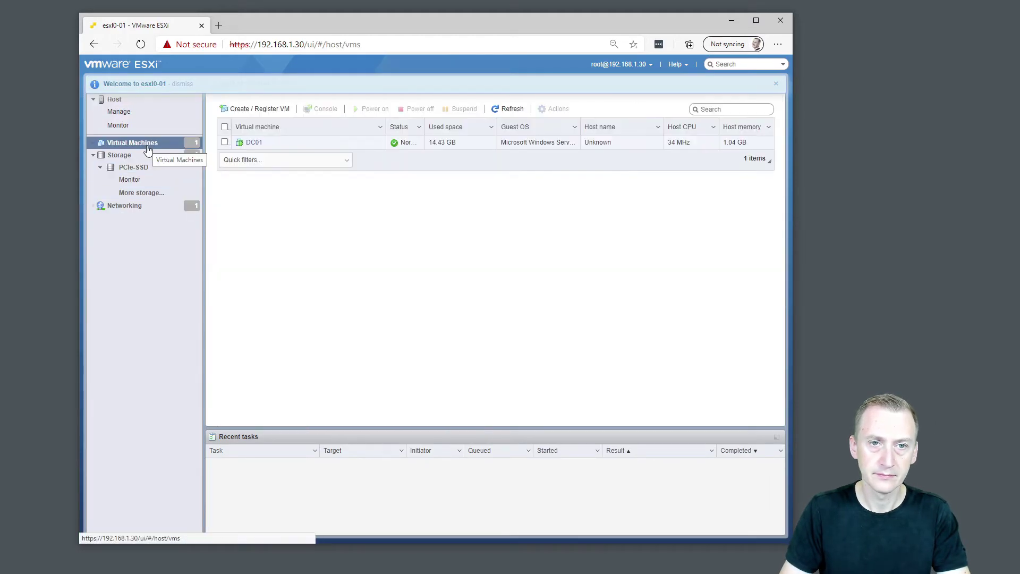
{"action": "left_click", "coordinate": [256, 144]}
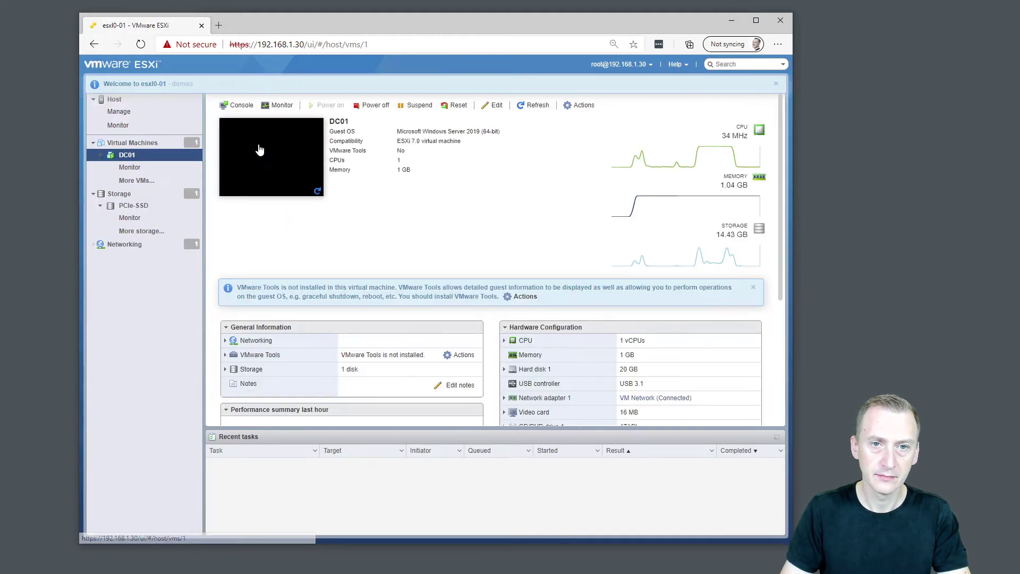
{"action": "left_click", "coordinate": [279, 150]}
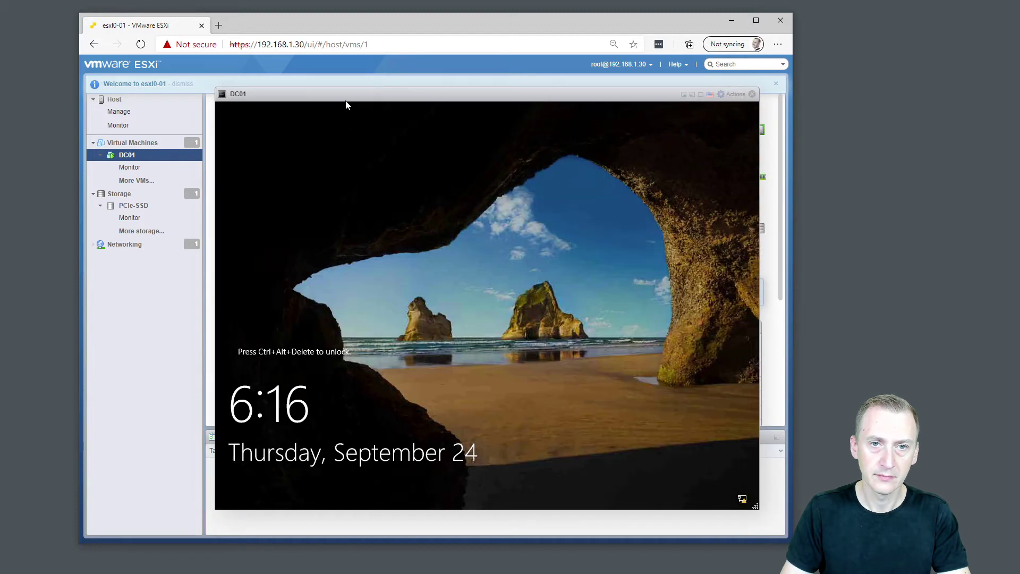
Bring up DC01's Windows sign-in prompt from its actions menu and sign in with the password.
{"action": "left_click", "coordinate": [733, 94]}
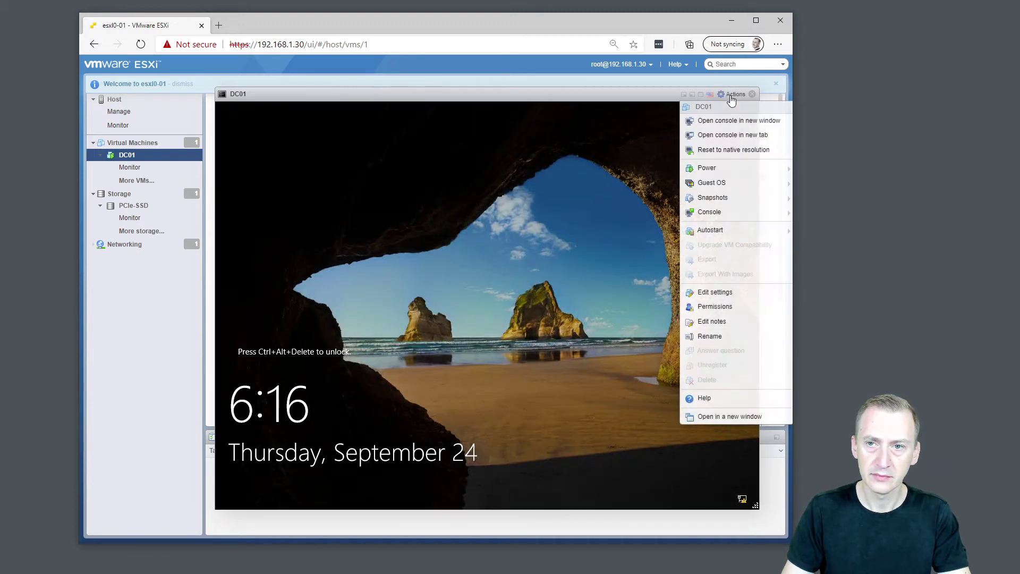
{"action": "mouse_move", "coordinate": [725, 183]}
{"action": "mouse_move", "coordinate": [644, 217]}
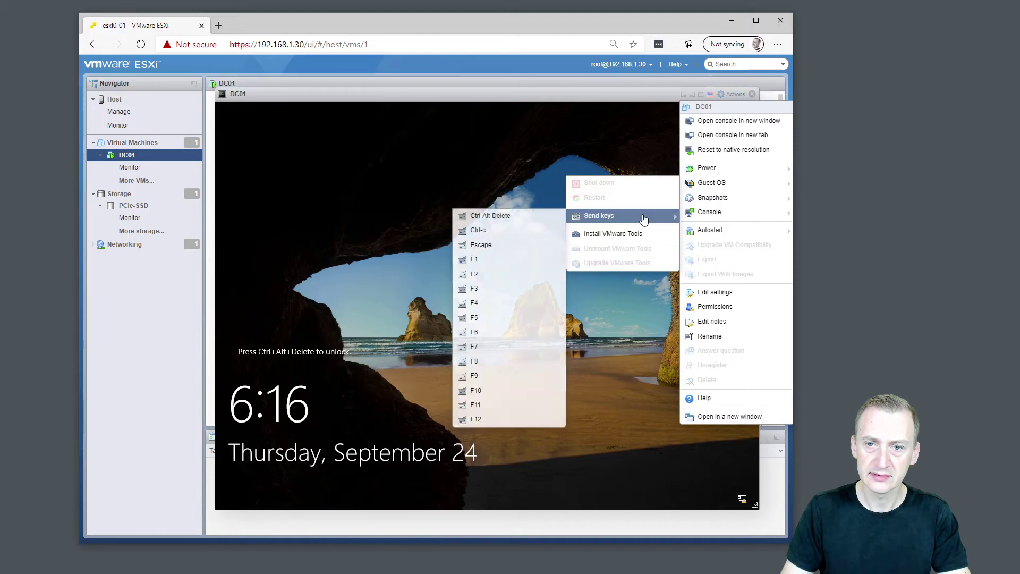
{"action": "left_click", "coordinate": [490, 216]}
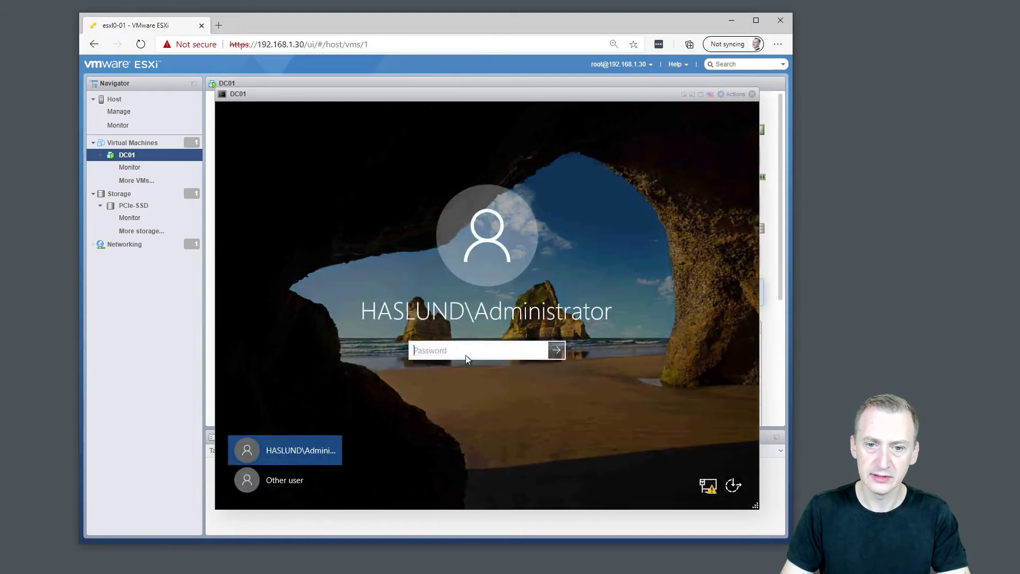
{"action": "type", "text": "******"}
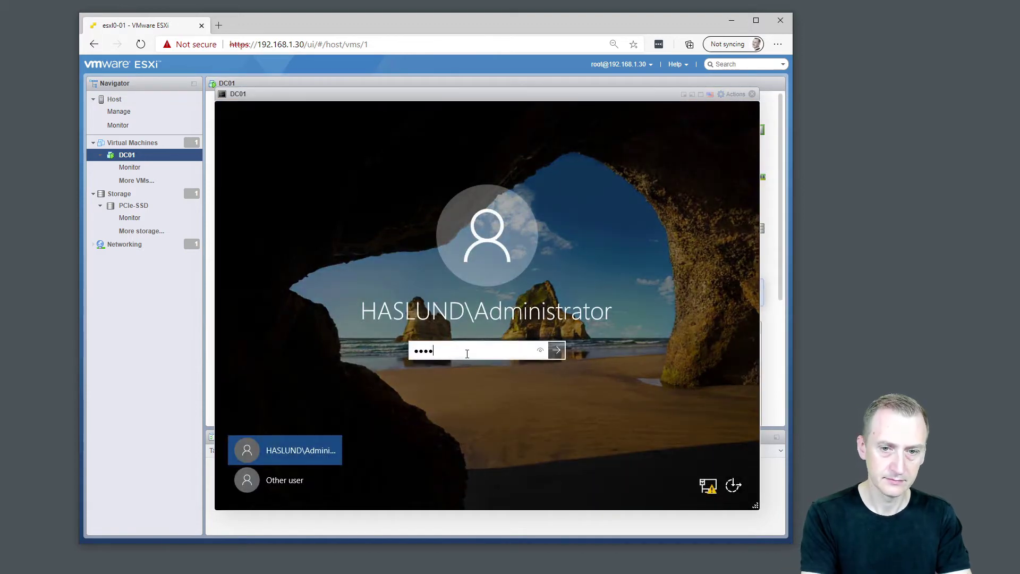
{"action": "key", "text": "ctrl+a"}
{"action": "type", "text": "***"}
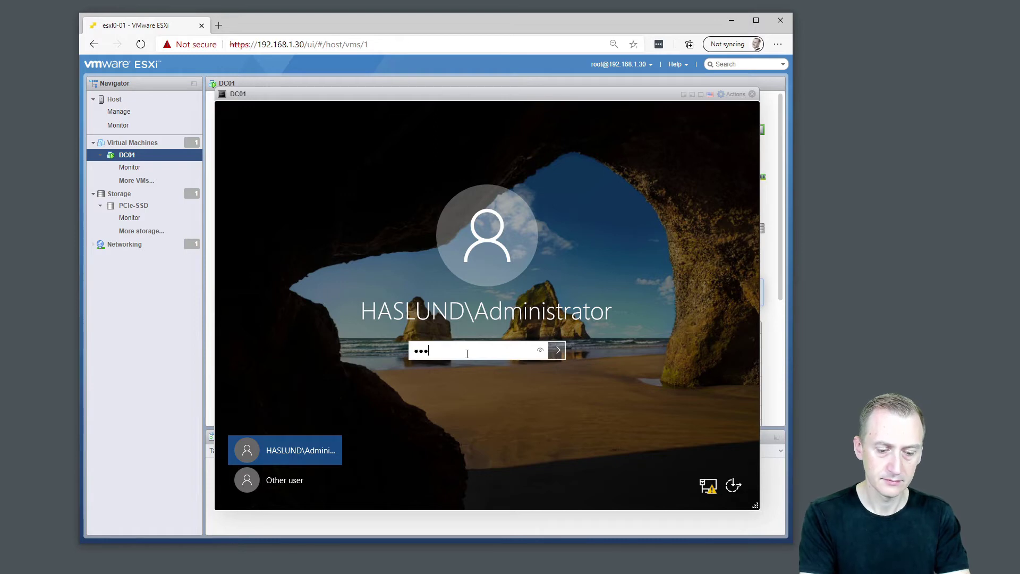
{"action": "type", "text": "***"}
{"action": "key", "text": "Return"}
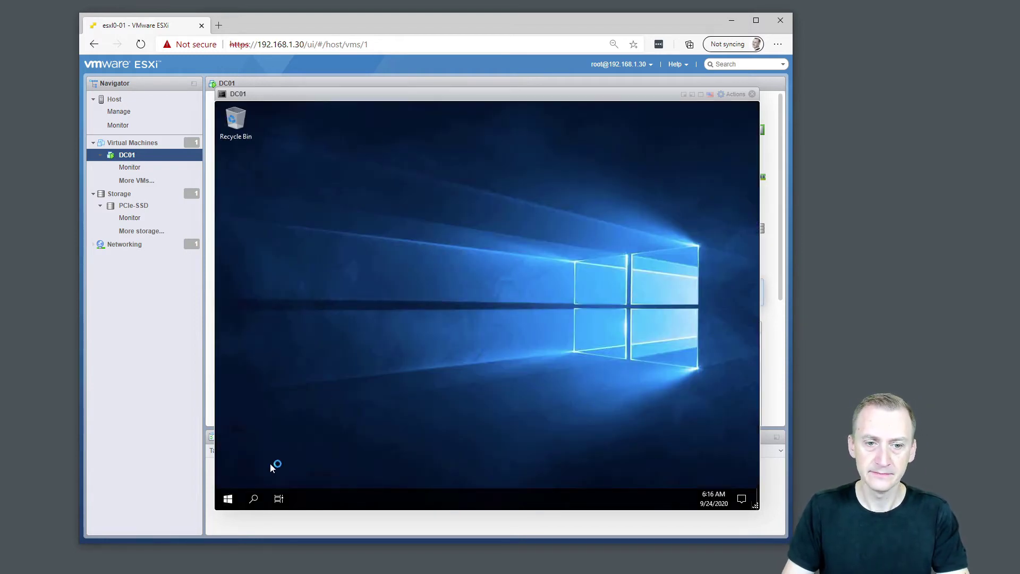
Launch Command Prompt via Start search and run ipconfig to show DC01's IPv4 address.
{"action": "left_click", "coordinate": [237, 501]}
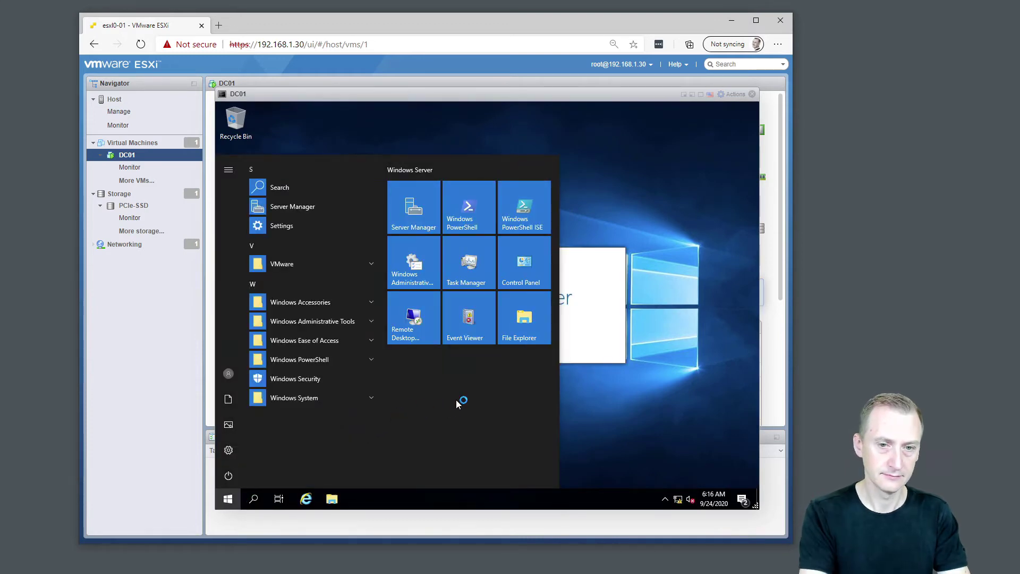
{"action": "type", "text": "cmd"}
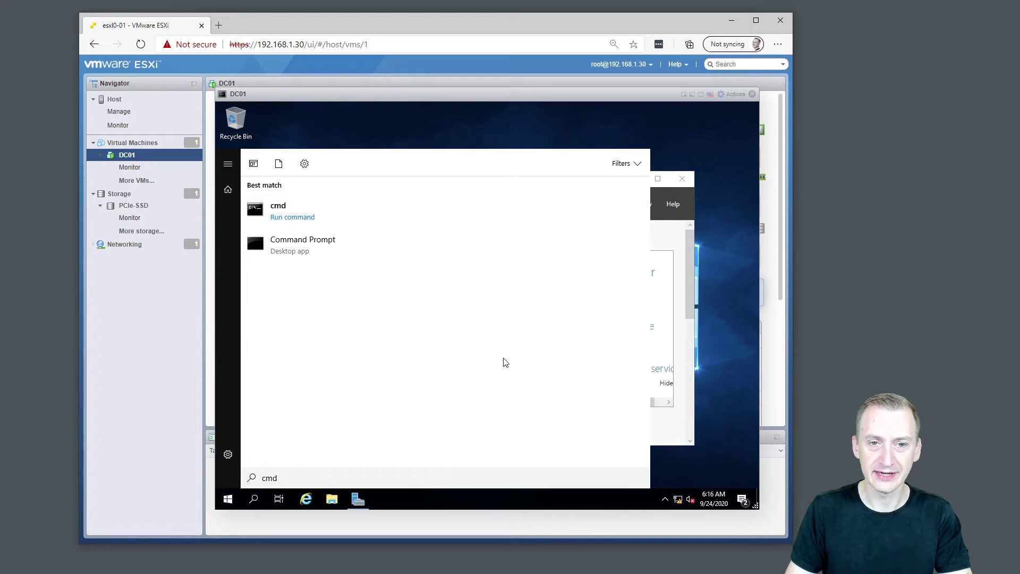
{"action": "left_click", "coordinate": [303, 246]}
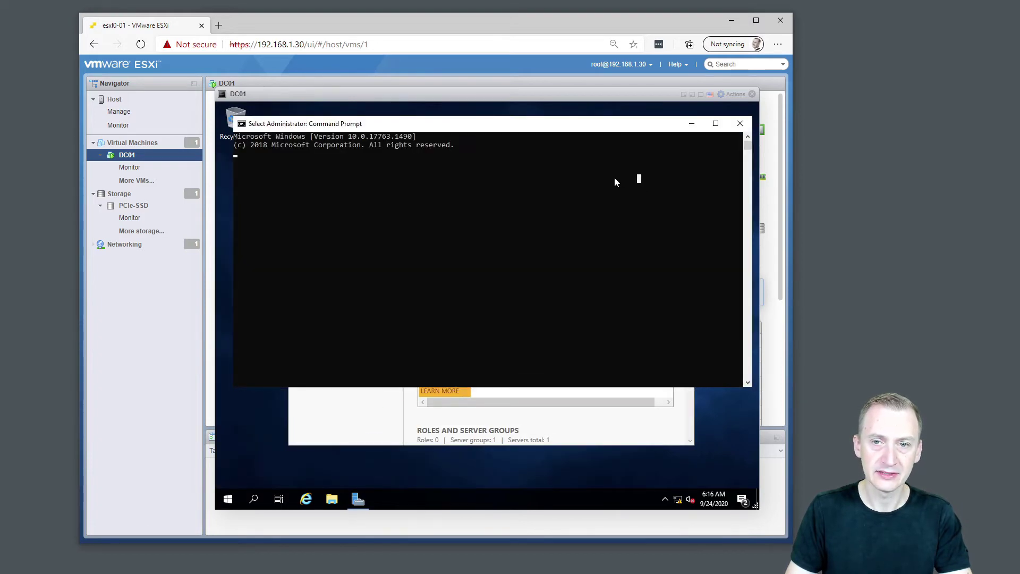
{"action": "type", "text": "ipconf"}
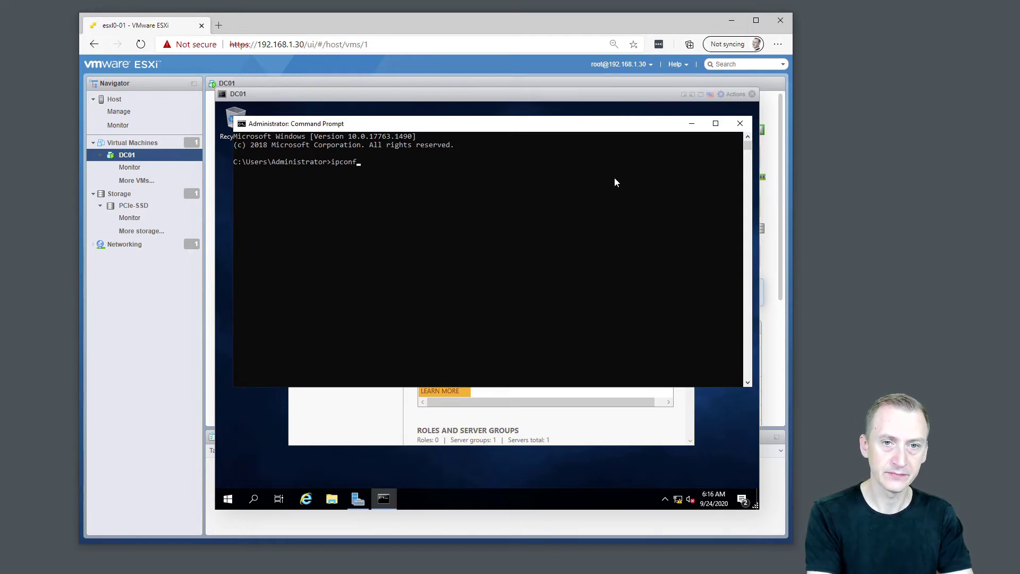
{"action": "type", "text": "ig"}
{"action": "key", "text": "Return"}
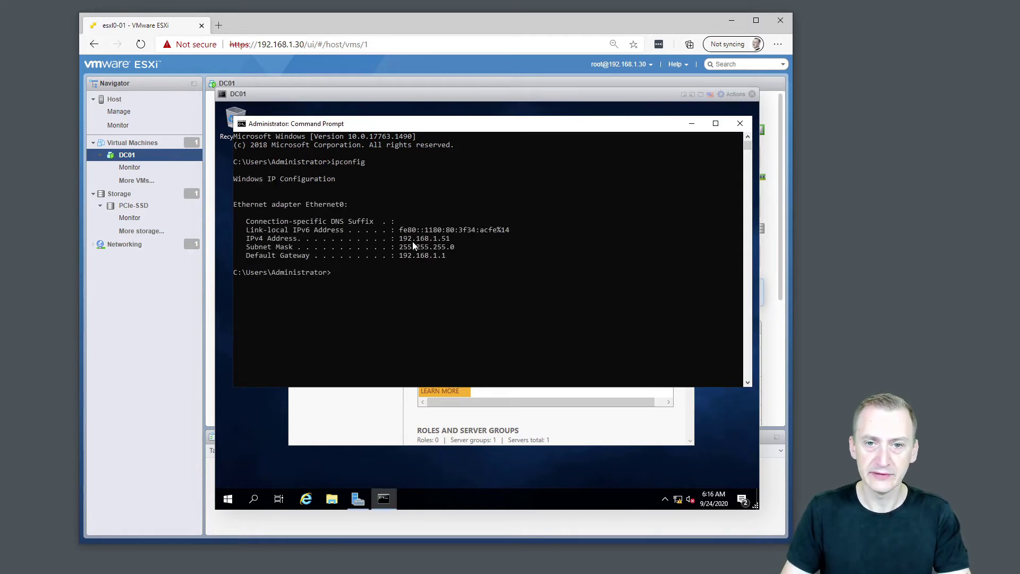
Enter 192.168.1.51 as the DNS server and continue to the stage 1 summary.
{"action": "left_click", "coordinate": [732, 20]}
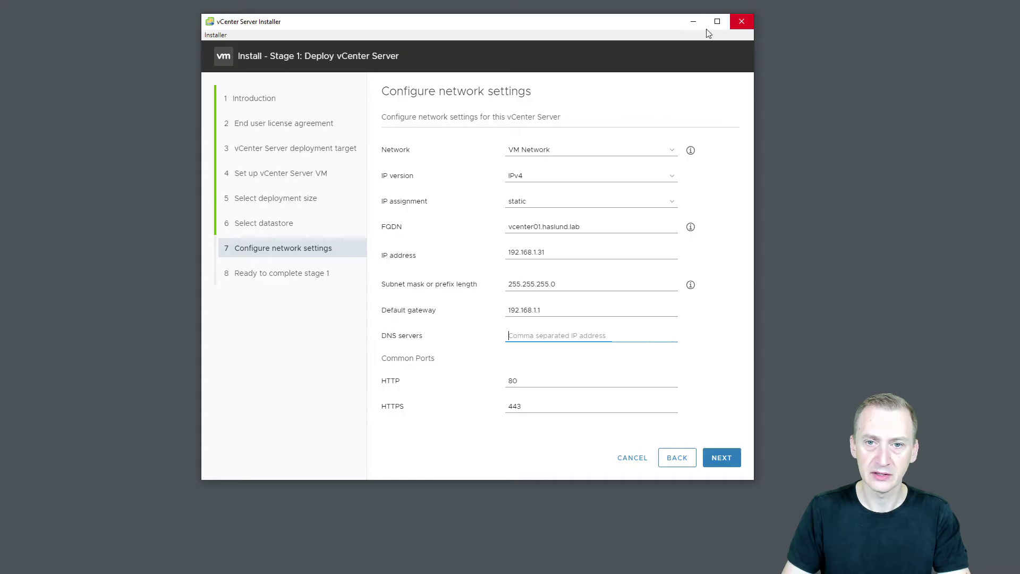
{"action": "type", "text": "192.168.1.51"}
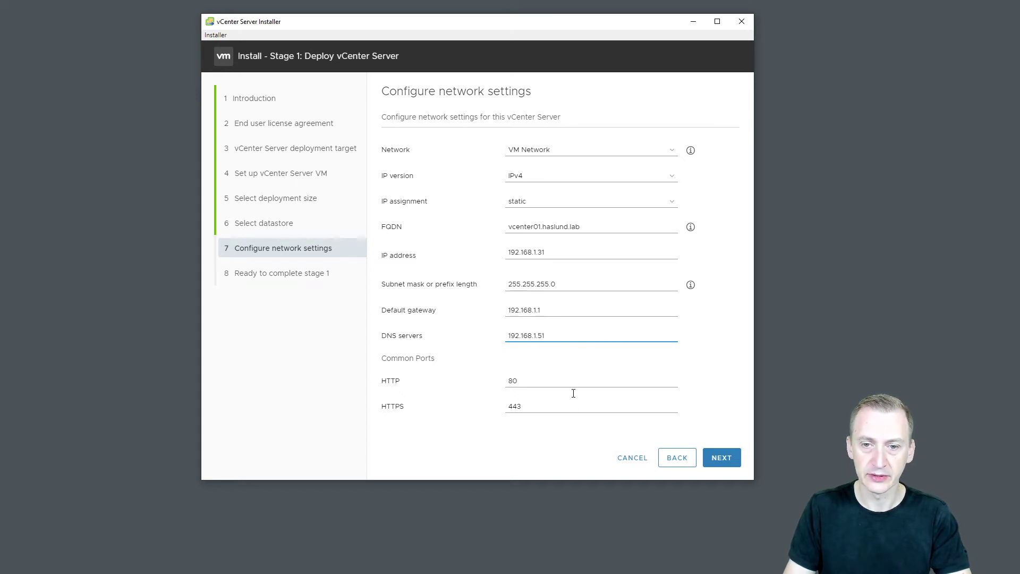
{"action": "left_click", "coordinate": [721, 457]}
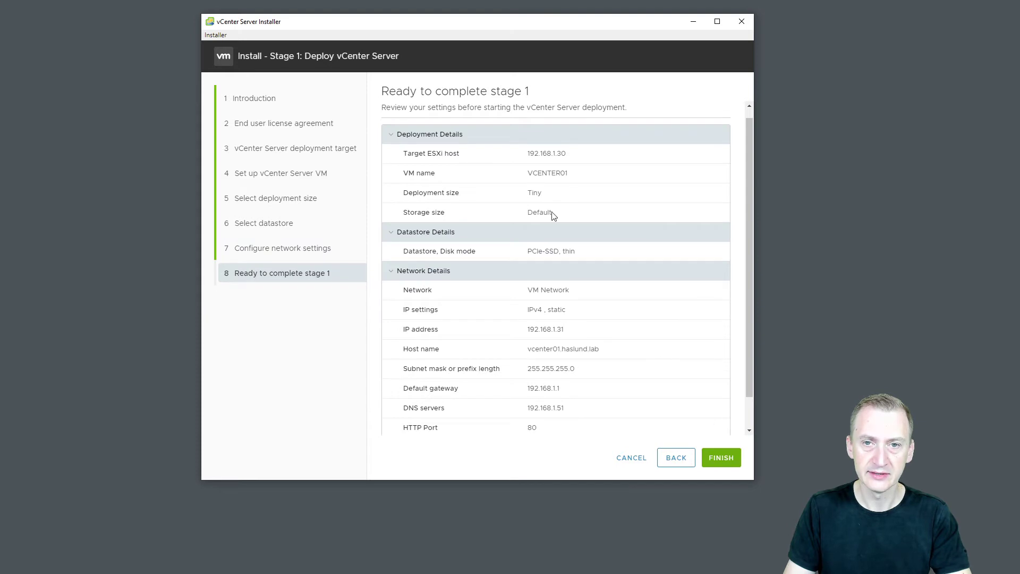
Review the Ready to complete summary and start deploying the vCenter Server.
{"action": "left_click_drag", "start_coordinate": [748, 136], "coordinate": [750, 193]}
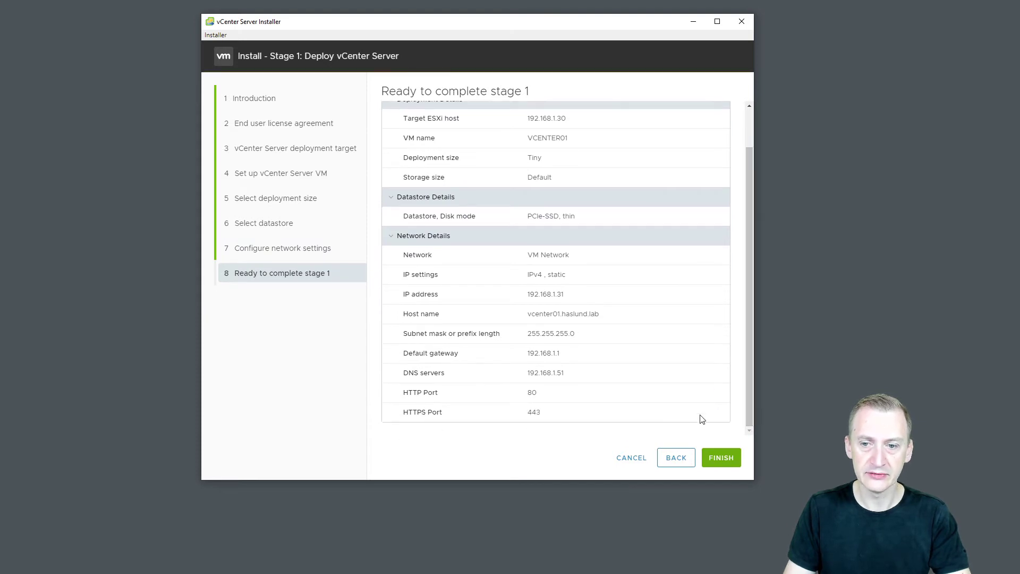
{"action": "left_click", "coordinate": [721, 458]}
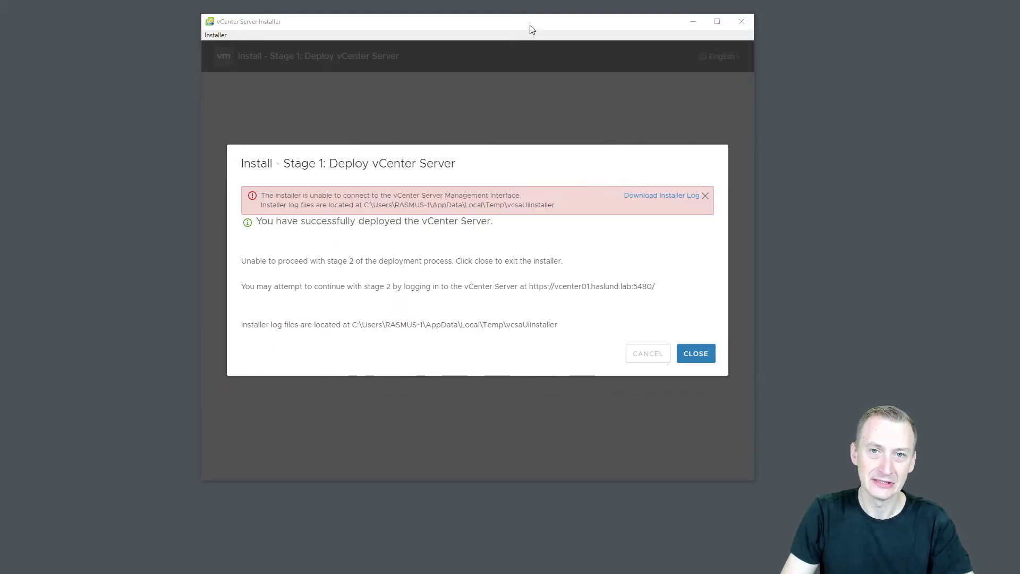
Highlight the success message, management interface error and vcenter01.haslund.lab, then bring up IPv4 Properties.
{"action": "left_click_drag", "start_coordinate": [532, 29], "coordinate": [526, 27]}
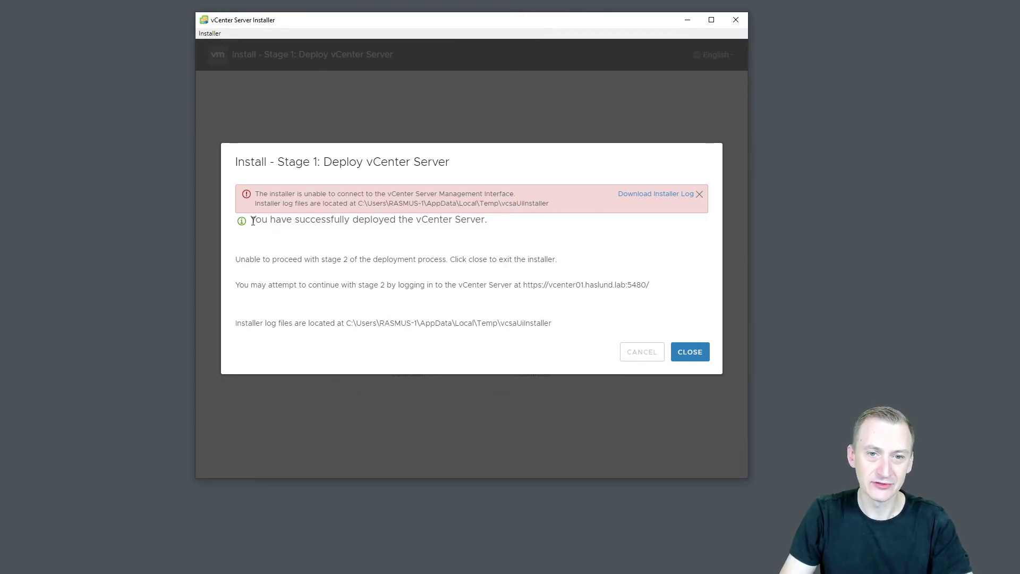
{"action": "left_click_drag", "start_coordinate": [253, 222], "coordinate": [498, 226]}
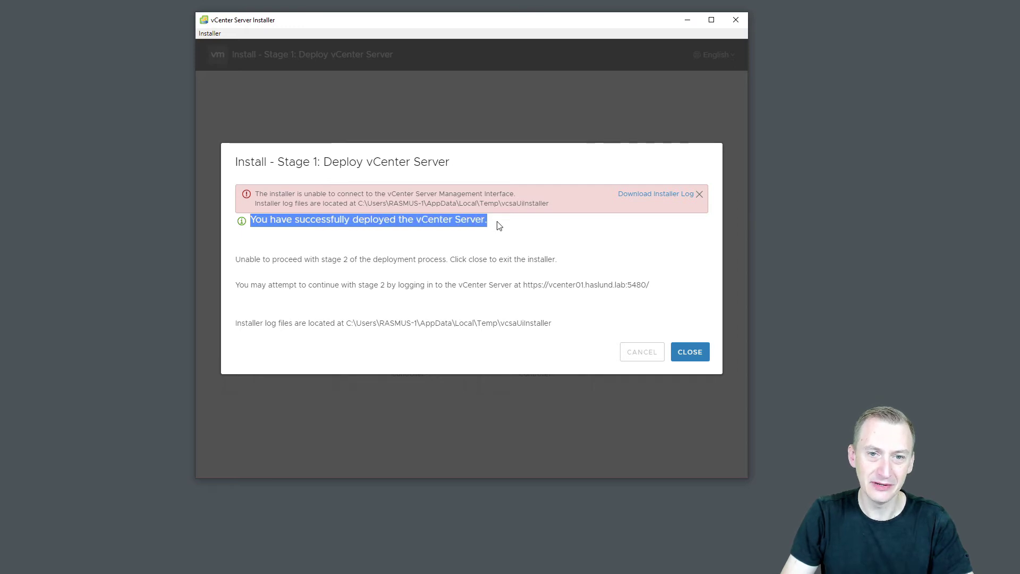
{"action": "left_click", "coordinate": [264, 193]}
{"action": "left_click_drag", "start_coordinate": [255, 195], "coordinate": [518, 194]}
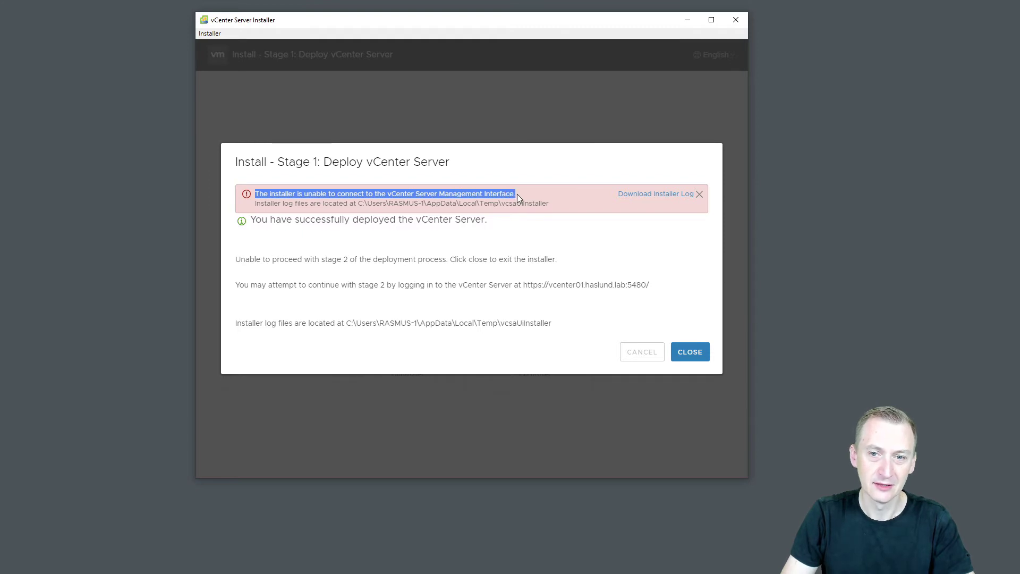
{"action": "left_click", "coordinate": [518, 193]}
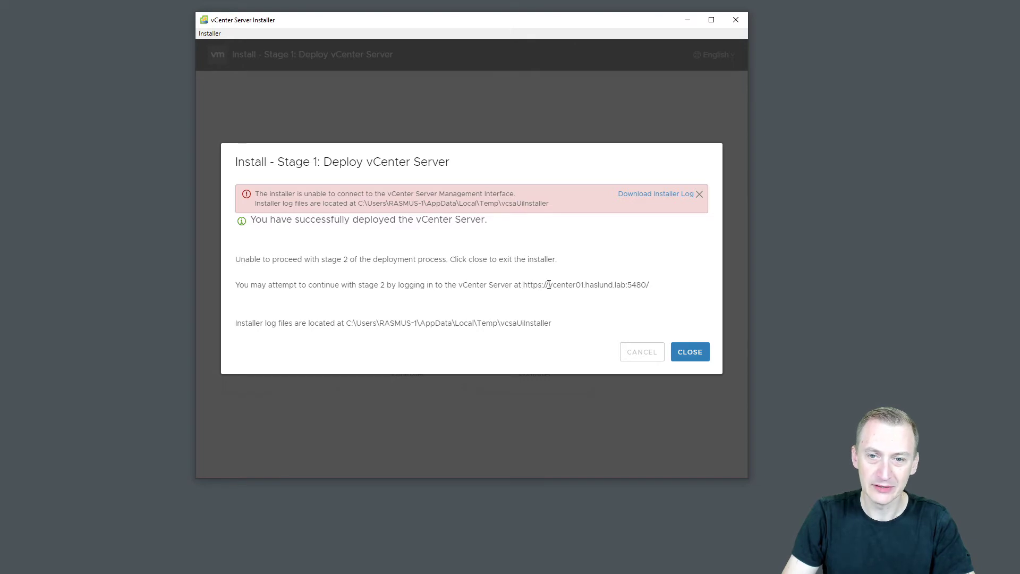
{"action": "left_click_drag", "start_coordinate": [554, 288], "coordinate": [627, 288]}
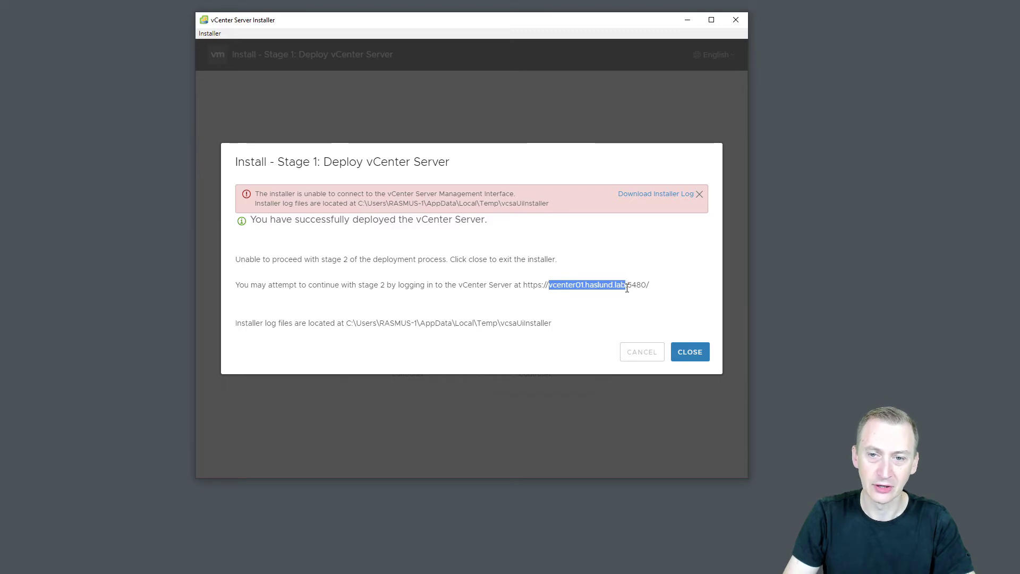
{"action": "left_click", "coordinate": [629, 288]}
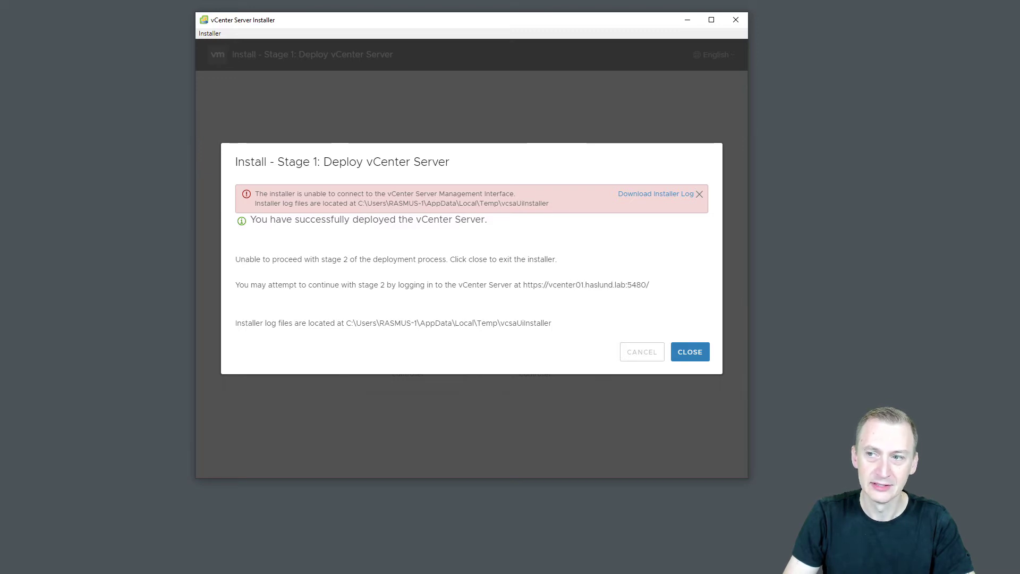
{"action": "left_click_drag", "start_coordinate": [1019, 107], "coordinate": [431, 106]}
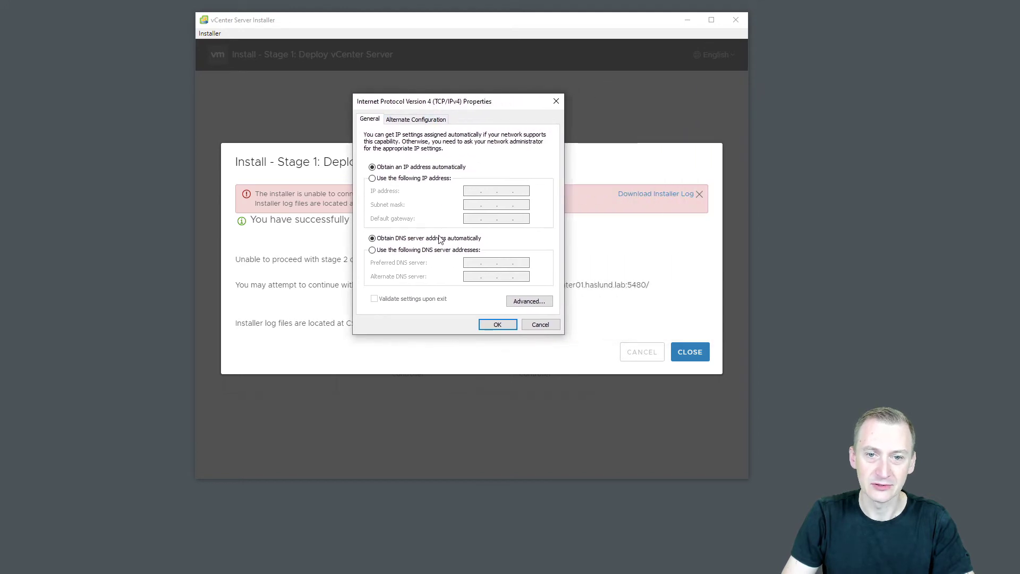
Set the adapter's preferred DNS server to 192.168.1.51 and return to the browser.
{"action": "left_click", "coordinate": [449, 251]}
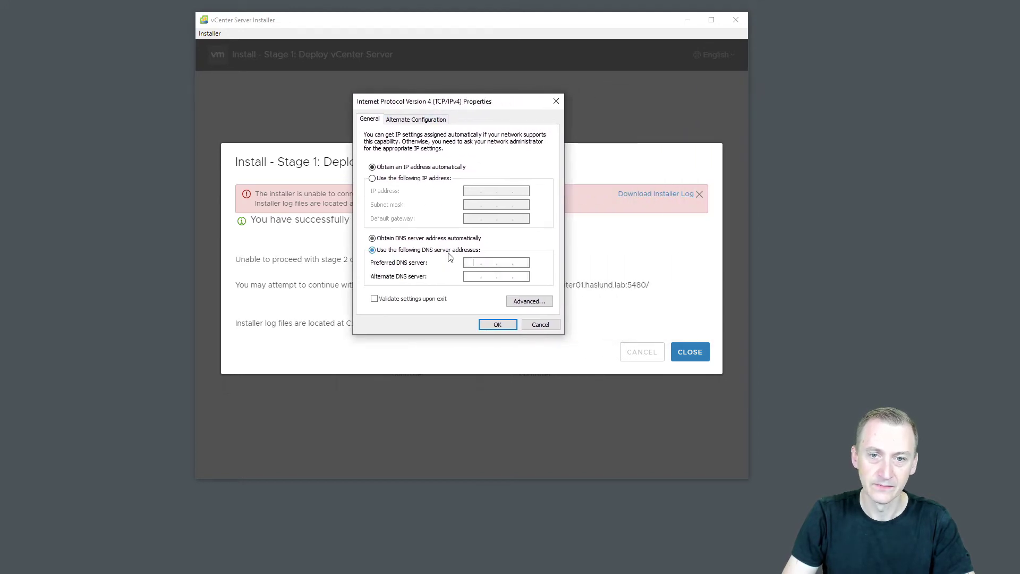
{"action": "type", "text": "192168"}
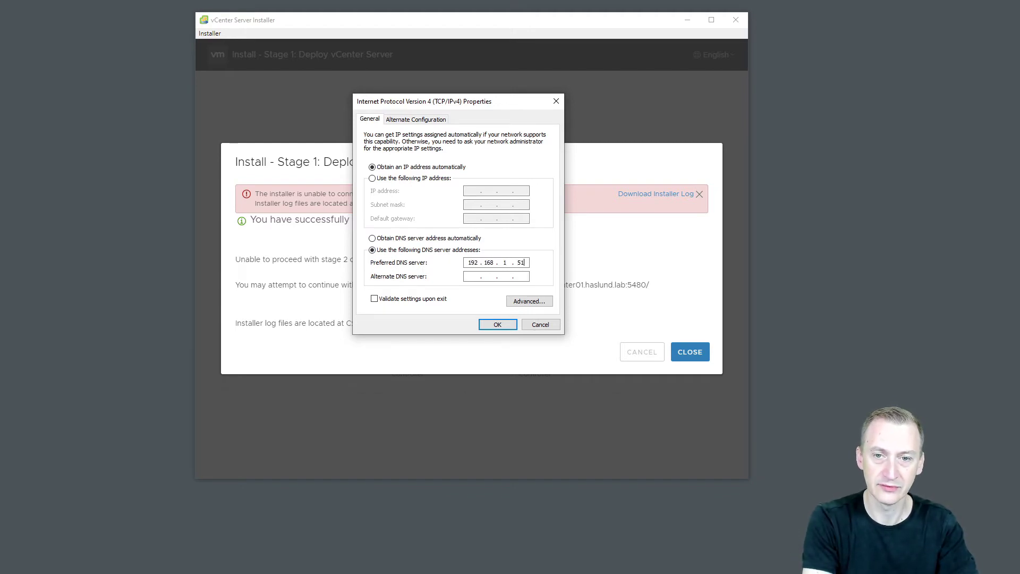
{"action": "type", "text": "1.51"}
{"action": "left_click", "coordinate": [499, 327]}
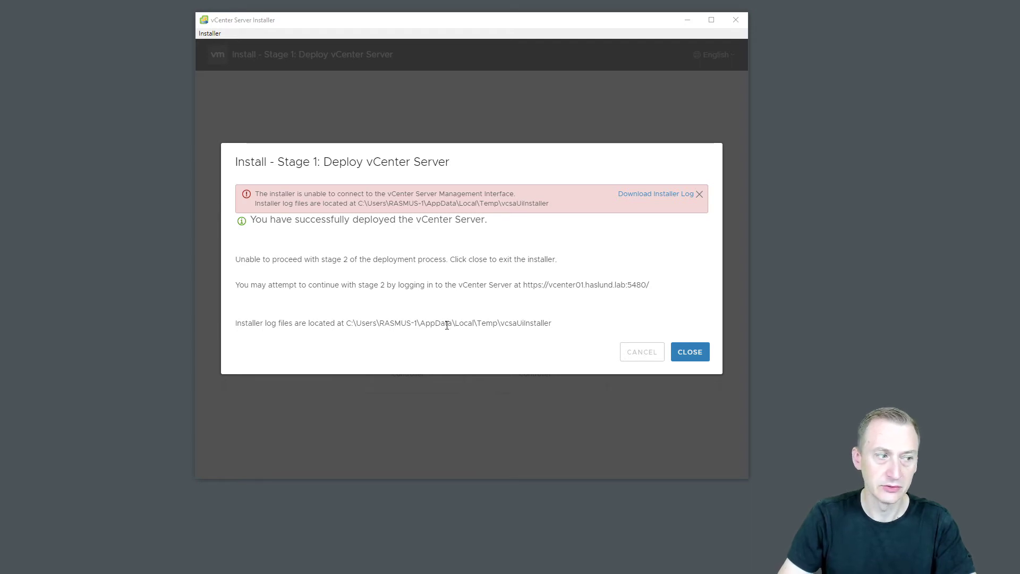
{"action": "key", "text": "alt+Tab"}
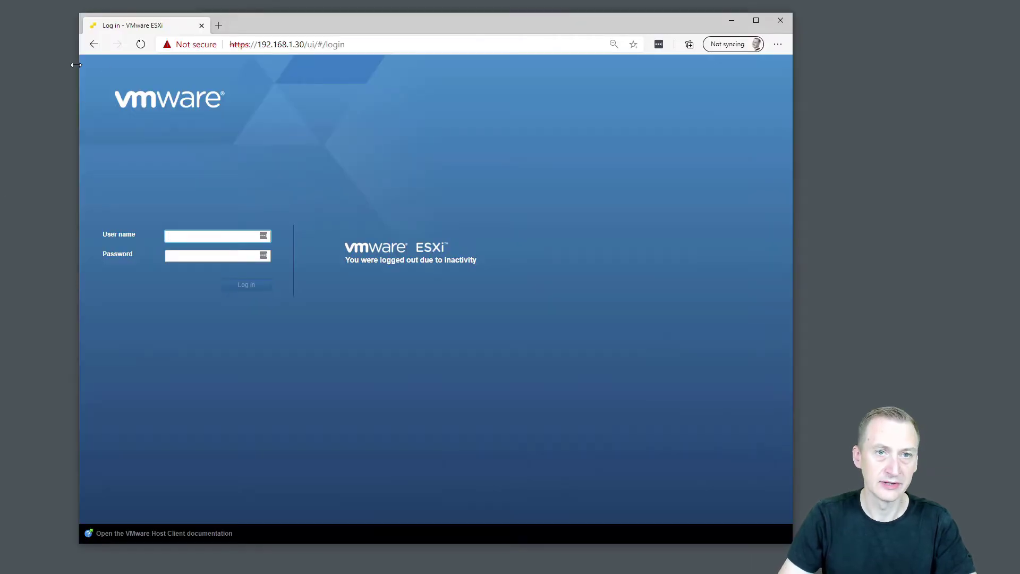
{"action": "left_click", "coordinate": [218, 25]}
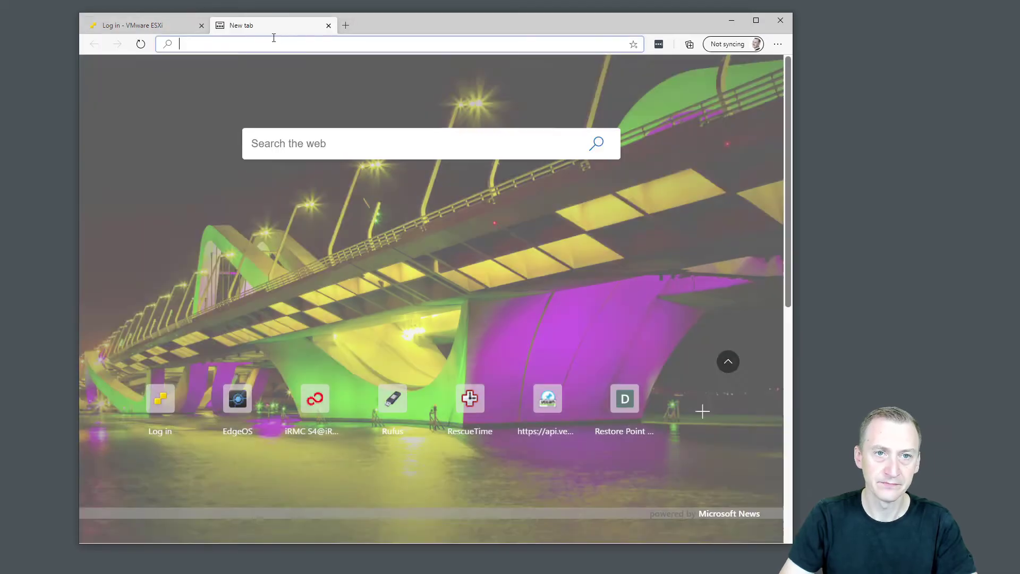
{"action": "type", "text": "https://vcenter01.haslu"}
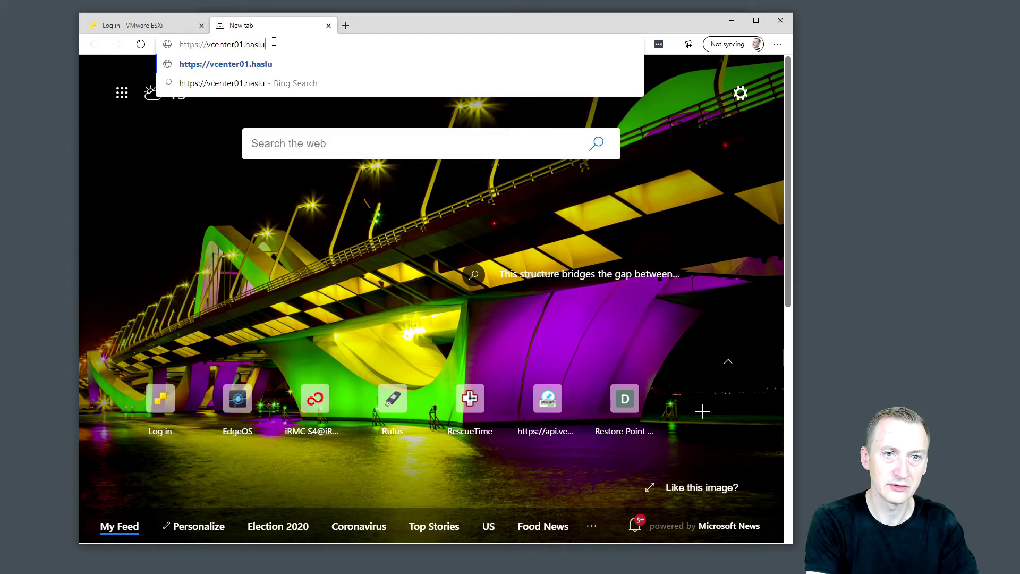
{"action": "type", "text": "nd.lab:"}
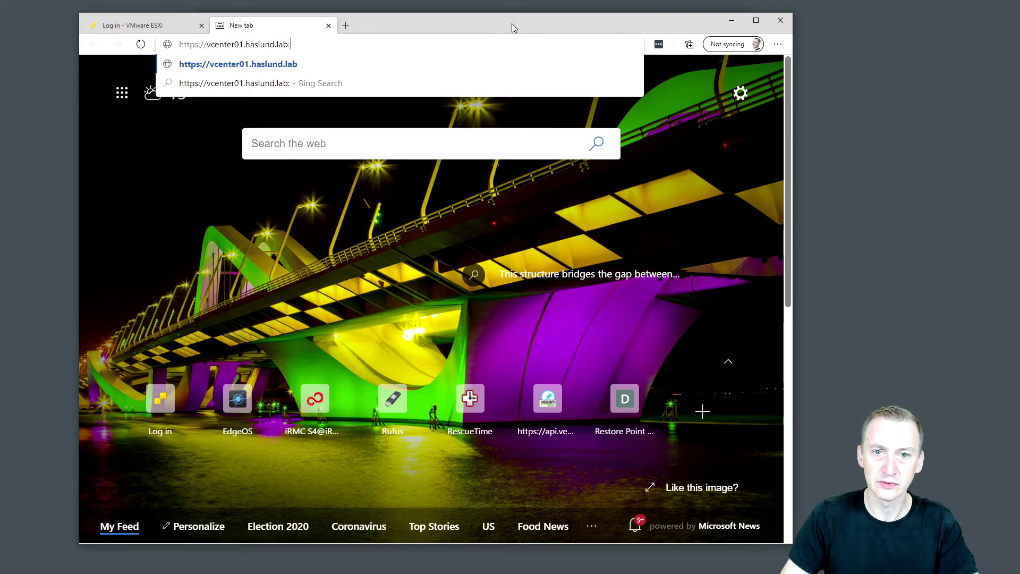
{"action": "left_click_drag", "start_coordinate": [511, 23], "coordinate": [564, 308]}
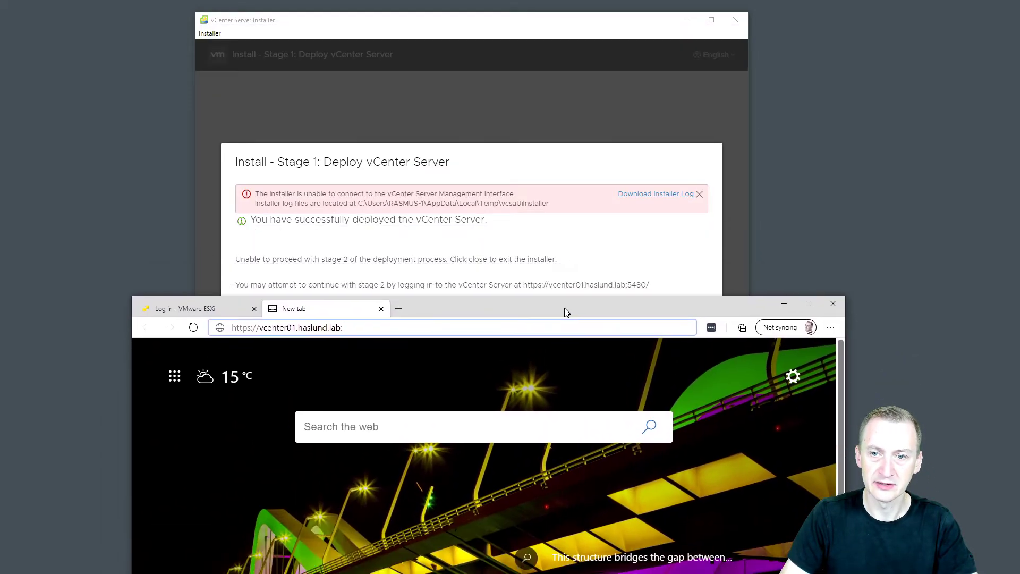
{"action": "left_click_drag", "start_coordinate": [655, 305], "coordinate": [629, 34]}
{"action": "type", "text": "5"}
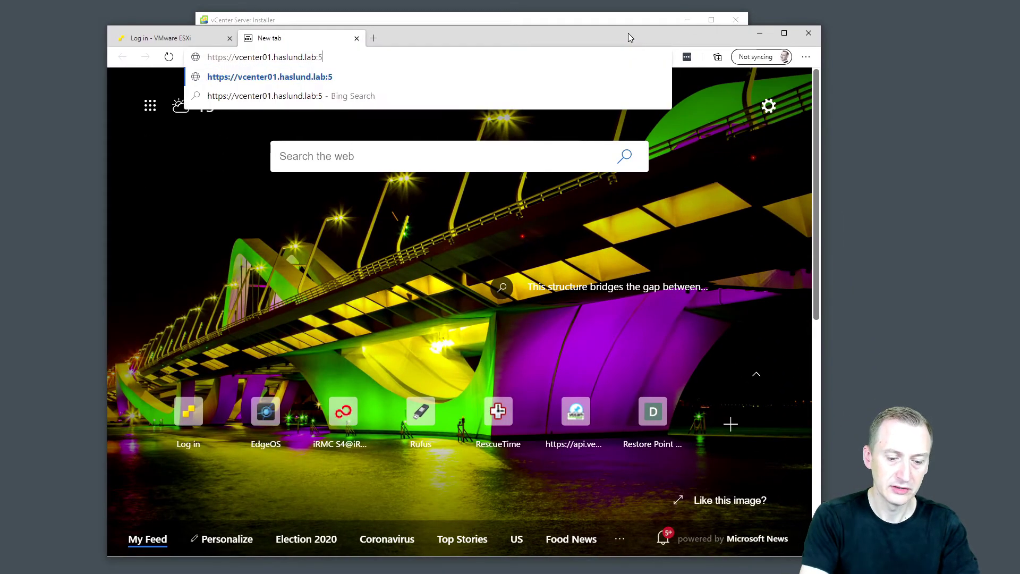
{"action": "type", "text": "480"}
{"action": "key", "text": "Return"}
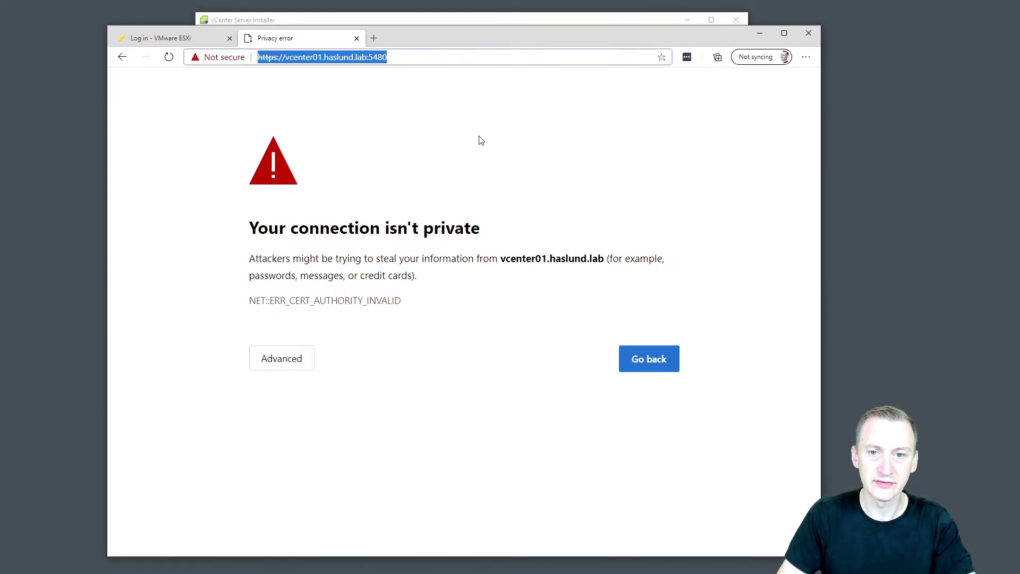
{"action": "left_click", "coordinate": [285, 368]}
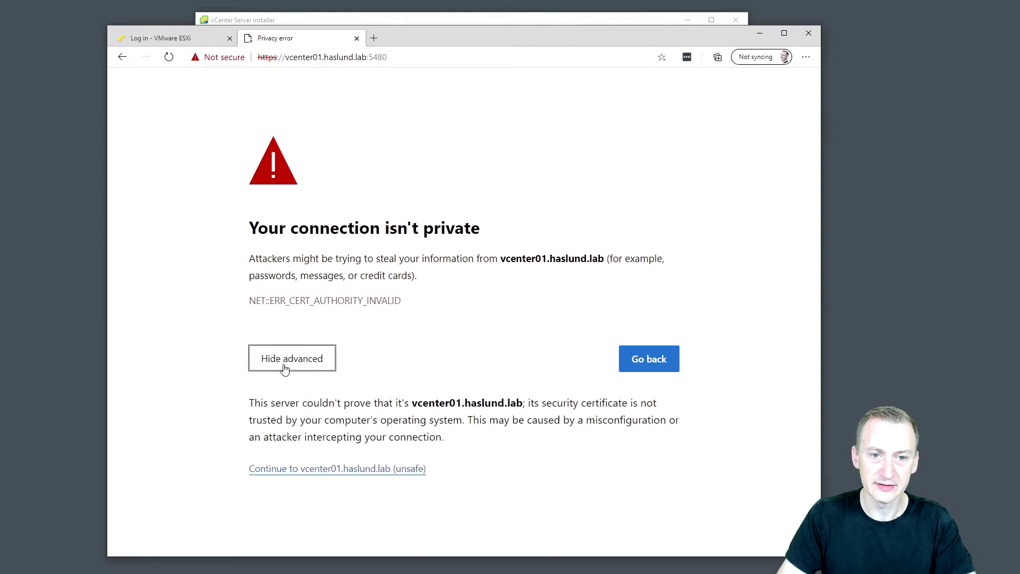
{"action": "left_click", "coordinate": [319, 471]}
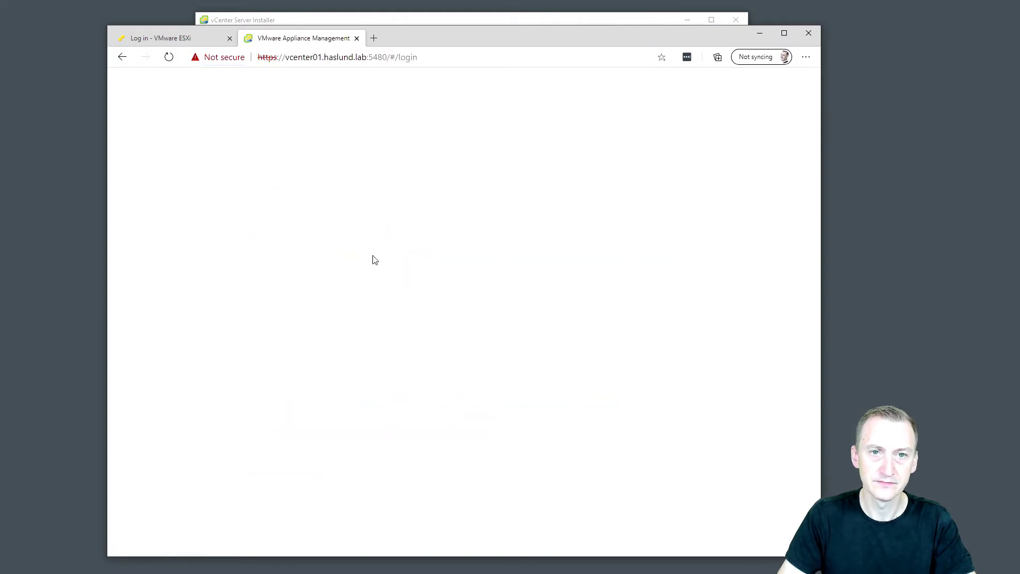
Reposition the browser to view the Getting Started page's Set up, Upgrade, Migrate and Restore options.
{"action": "left_click_drag", "start_coordinate": [410, 39], "coordinate": [399, 21]}
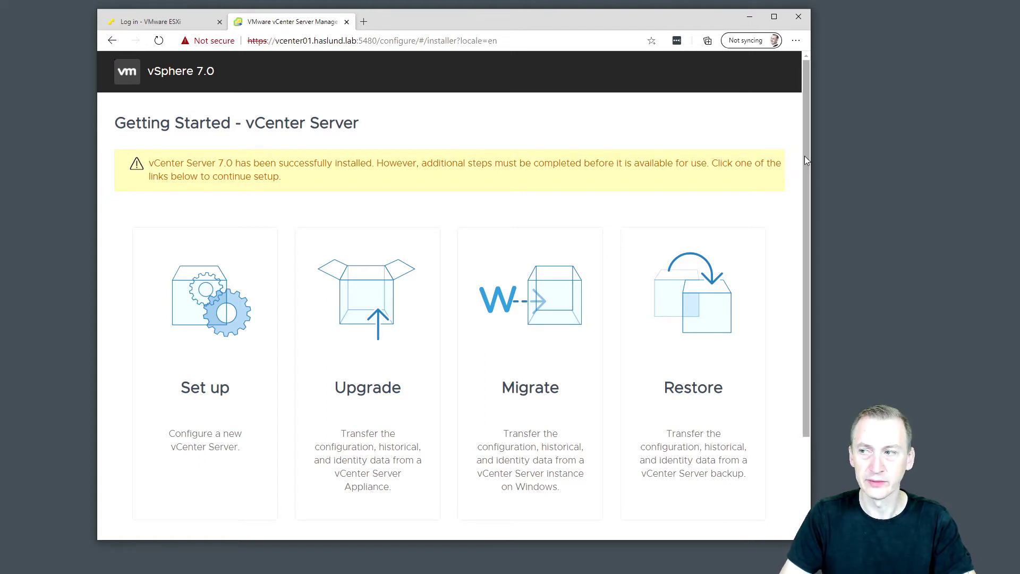
{"action": "left_click_drag", "start_coordinate": [700, 18], "coordinate": [669, 21]}
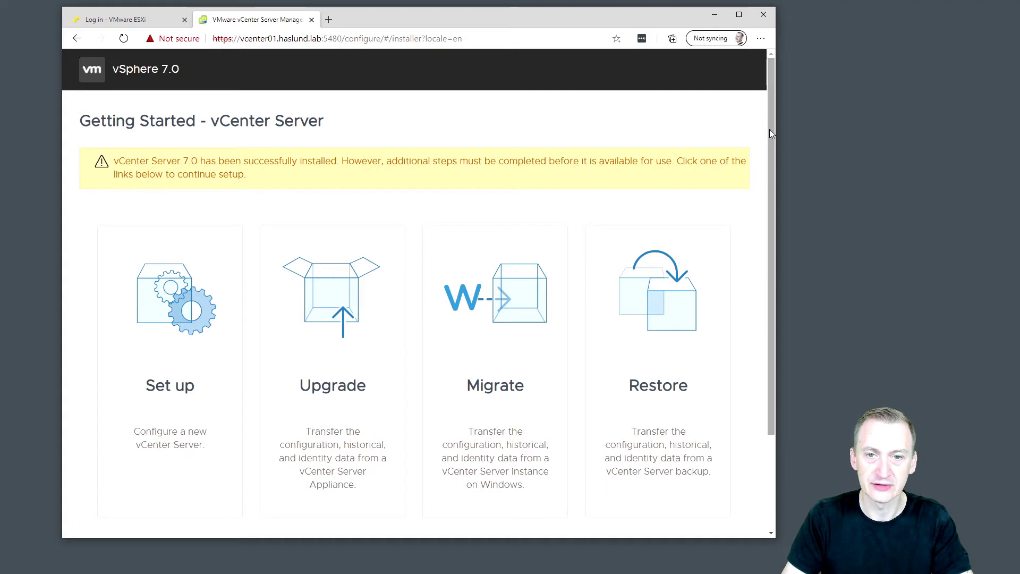
{"action": "mouse_move", "coordinate": [769, 129]}
{"action": "left_mouse_down"}
{"action": "mouse_move", "coordinate": [773, 228]}
{"action": "mouse_move", "coordinate": [770, 123]}
{"action": "left_mouse_up"}
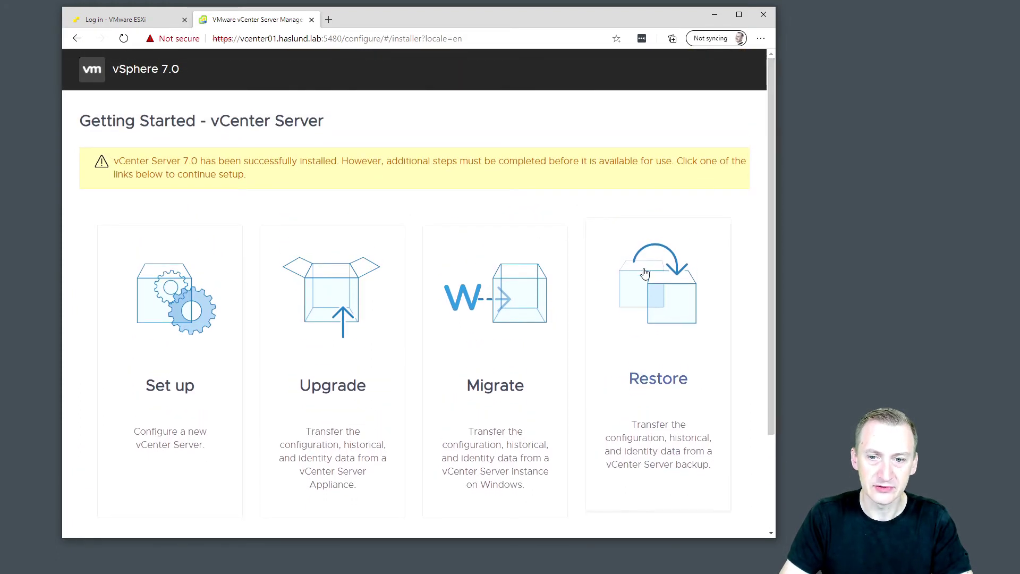
Choose Set up, log in as root with the account password, and pass the Introduction page.
{"action": "left_click", "coordinate": [192, 321]}
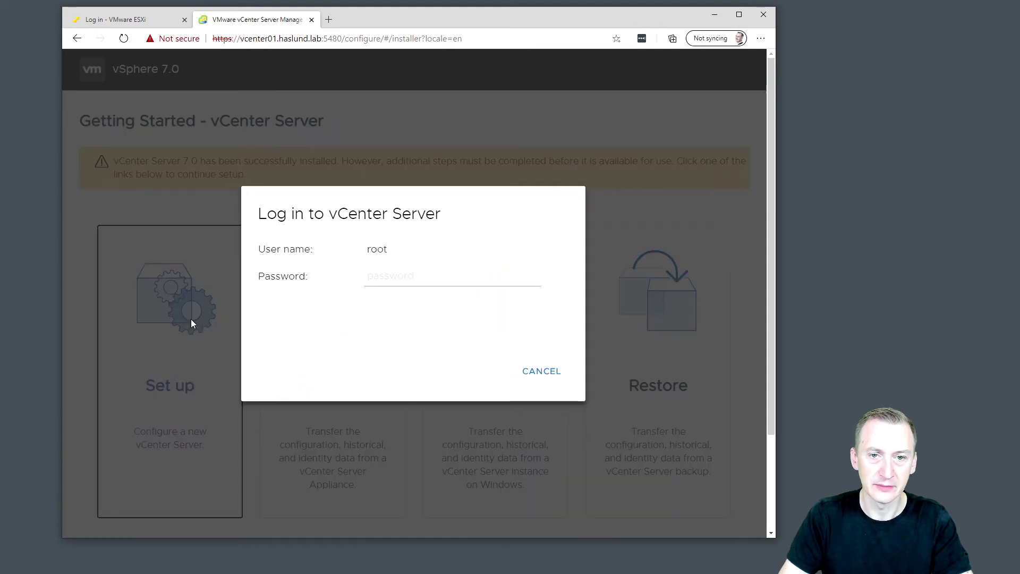
{"action": "left_click", "coordinate": [396, 277]}
{"action": "type", "text": "••"}
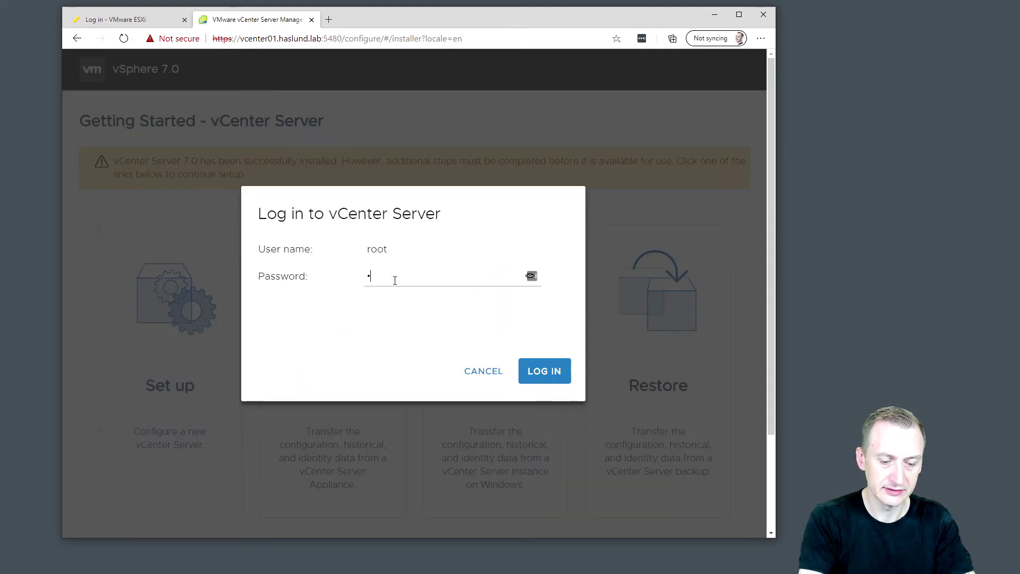
{"action": "type", "text": "••••••"}
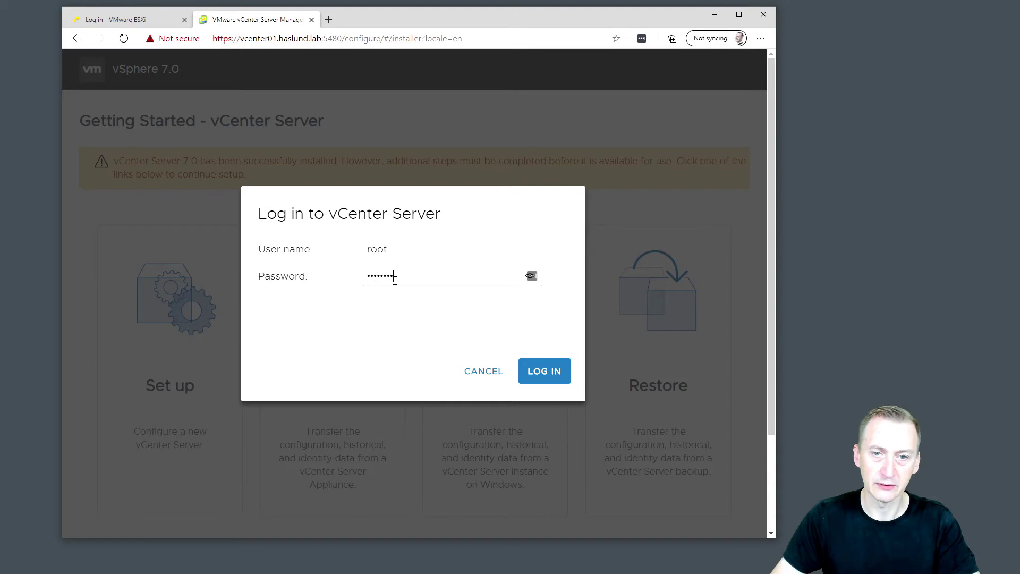
{"action": "left_click", "coordinate": [562, 375]}
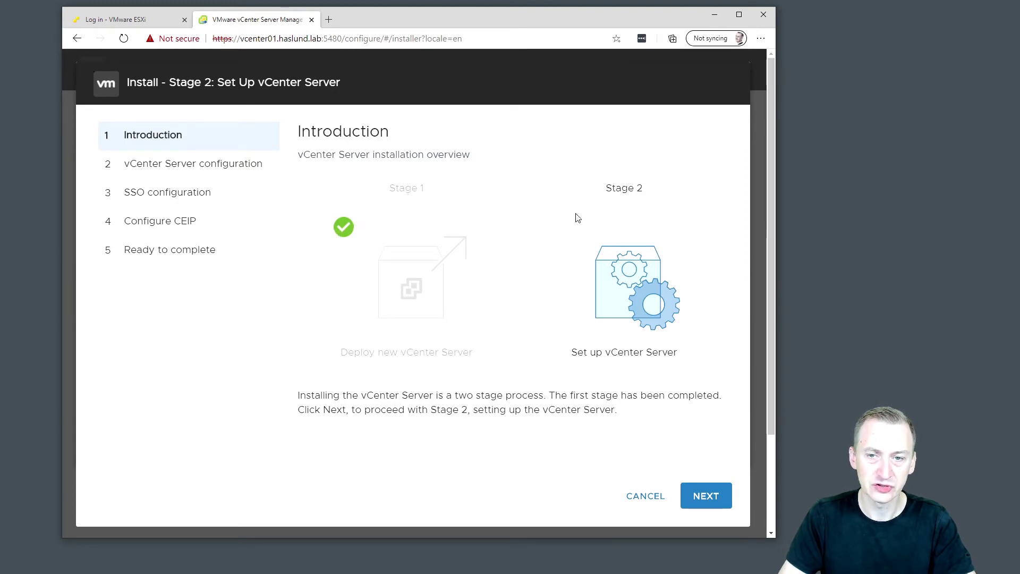
{"action": "left_click", "coordinate": [706, 496]}
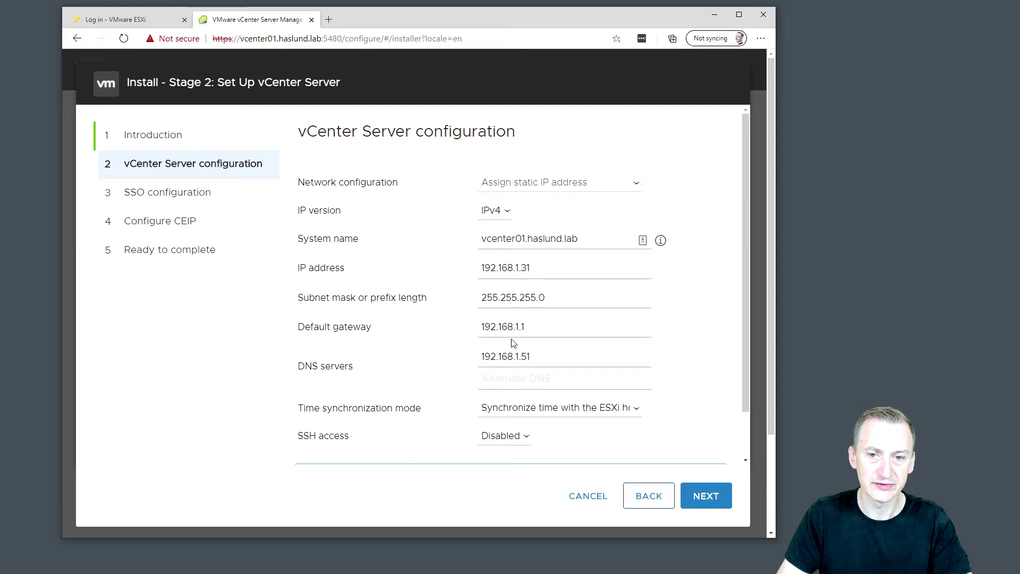
Change the time synchronization mode to Synchronize time with NTP servers.
{"action": "left_click_drag", "start_coordinate": [746, 187], "coordinate": [752, 235]}
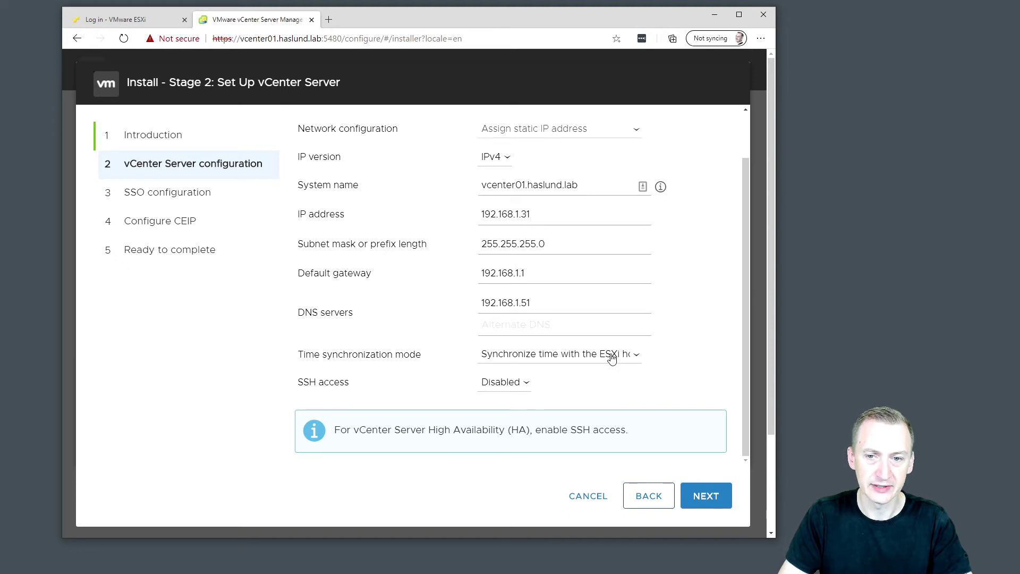
{"action": "left_click", "coordinate": [635, 356]}
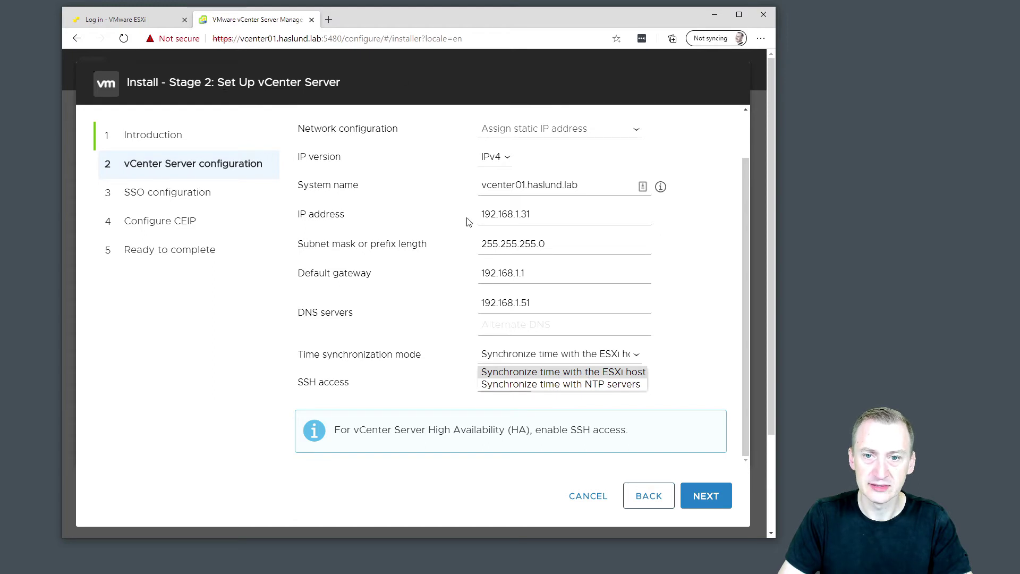
{"action": "left_click", "coordinate": [582, 387]}
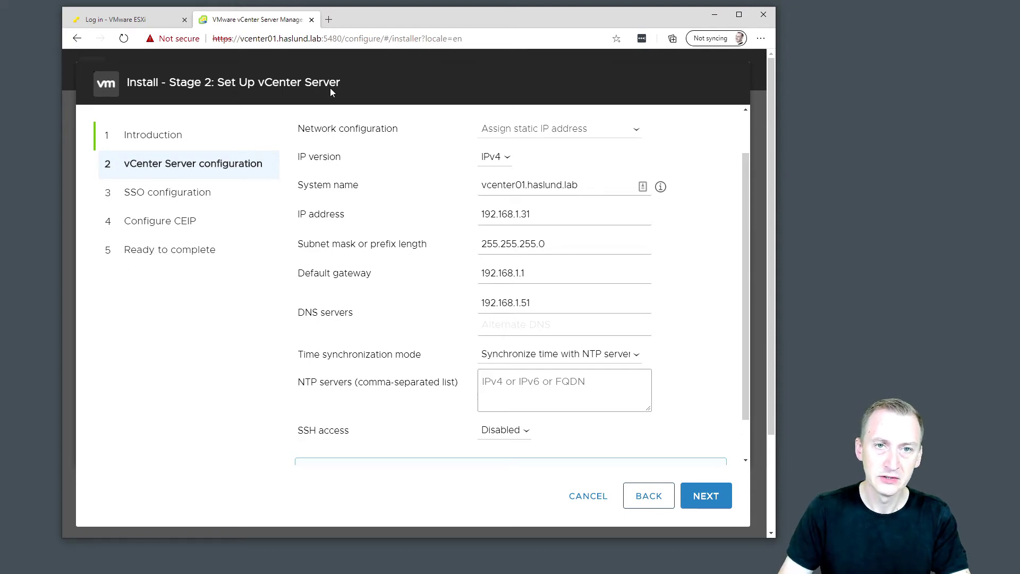
{"action": "key", "text": "ctrl+t"}
{"action": "type", "text": "p"}
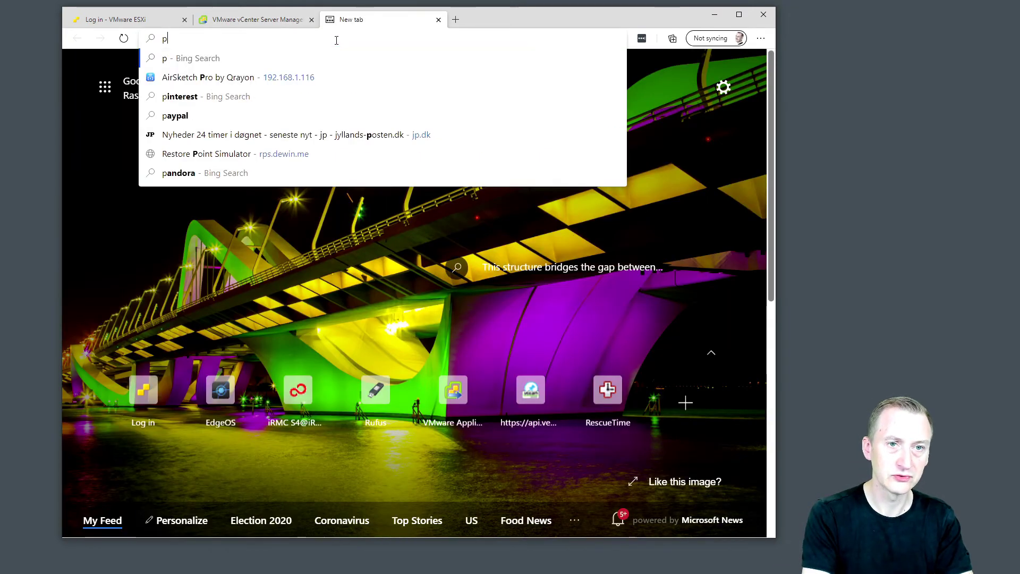
{"action": "key", "text": "BackSpace"}
{"action": "type", "text": "www.ntp.or"}
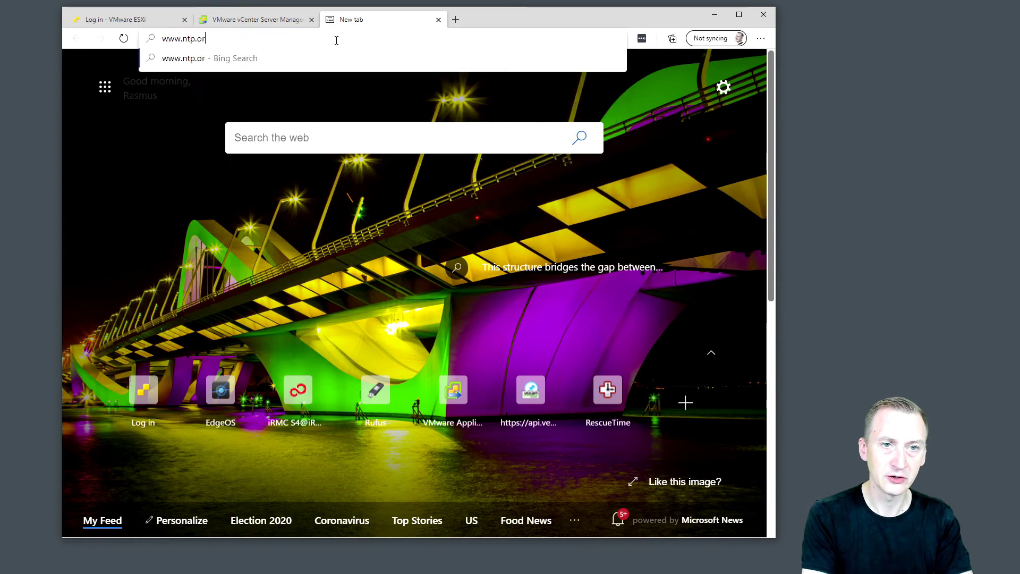
{"action": "type", "text": "g"}
{"action": "key", "text": "Return"}
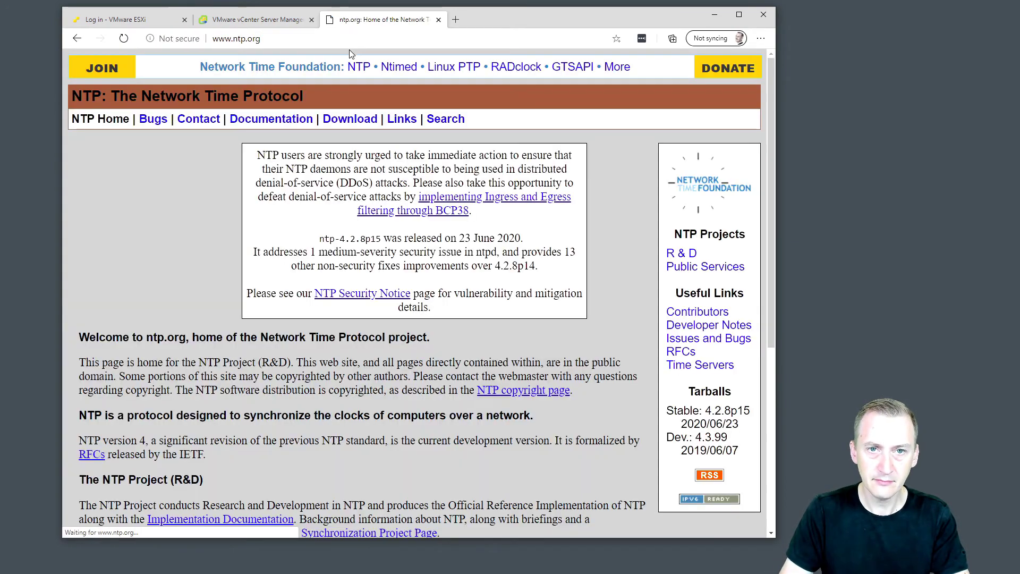
{"action": "scroll", "coordinate": [203, 180], "scroll_direction": "down", "scroll_amount": 5}
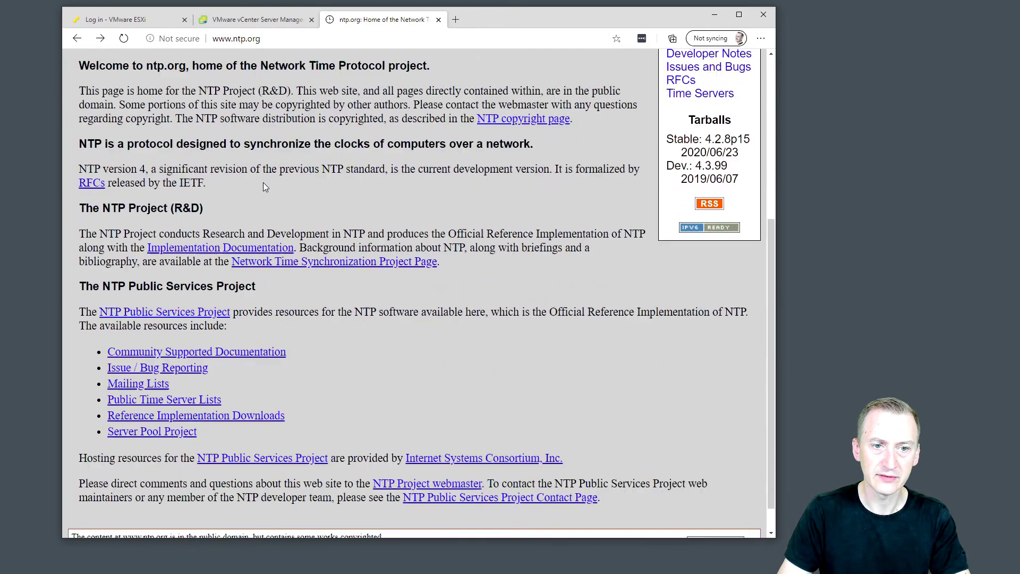
{"action": "scroll", "coordinate": [265, 187], "scroll_direction": "down", "scroll_amount": 1}
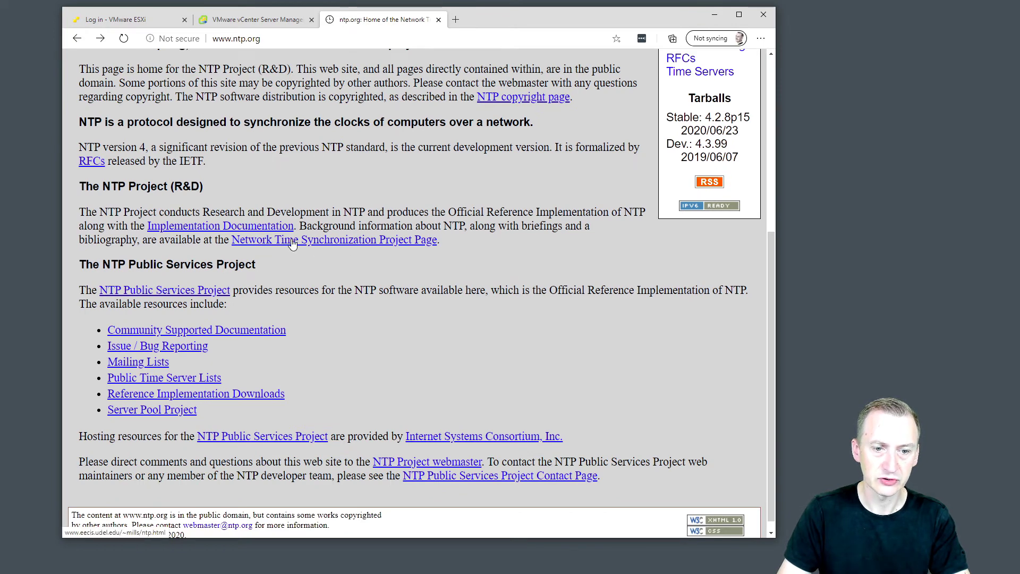
{"action": "scroll", "coordinate": [450, 257], "scroll_direction": "down", "scroll_amount": 1}
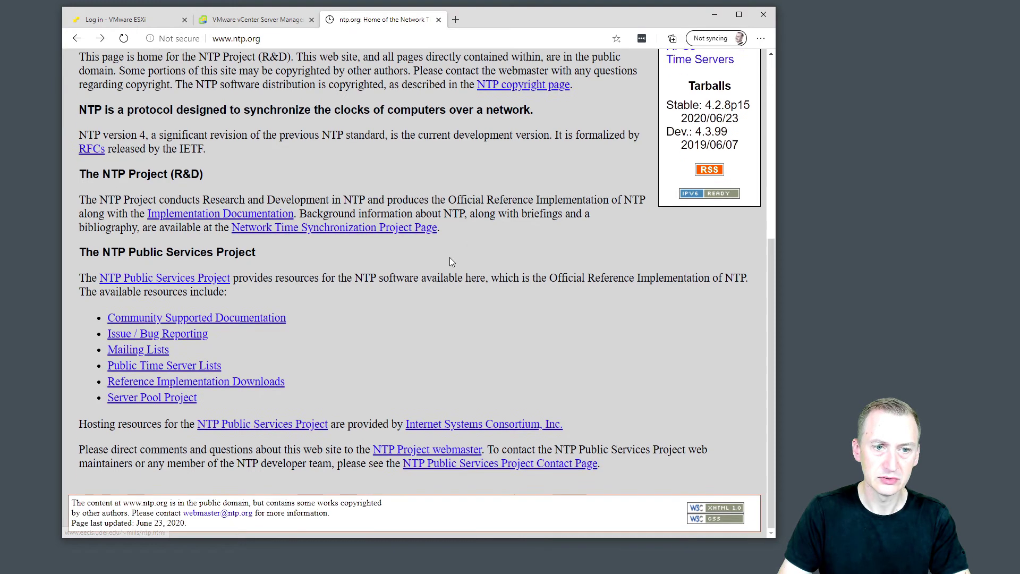
{"action": "left_click", "coordinate": [192, 367]}
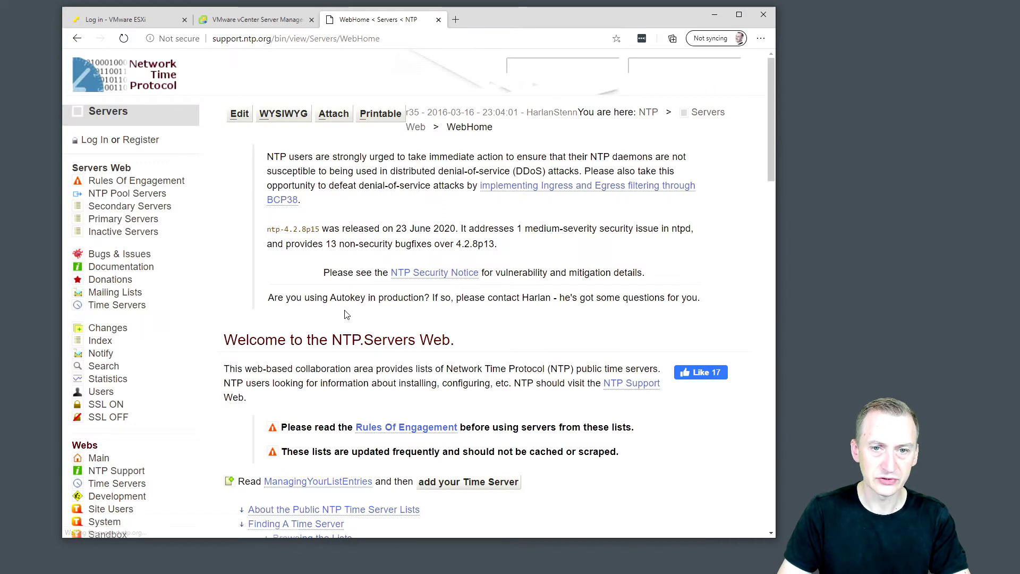
Browse the Public NTP Pool Time Servers list and open the europe.pool.ntp.org zone page.
{"action": "scroll", "coordinate": [277, 280], "scroll_direction": "down", "scroll_amount": 4}
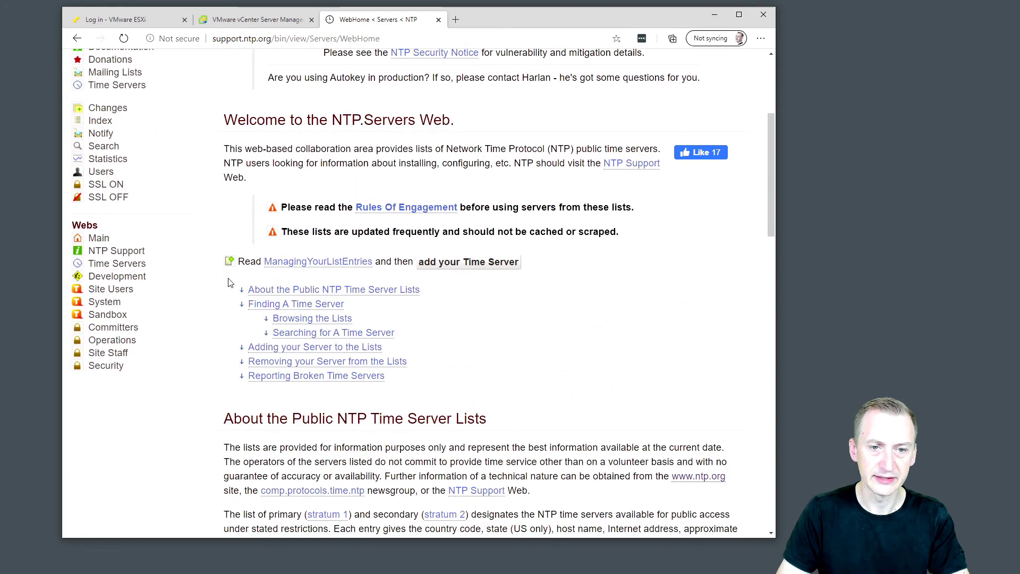
{"action": "left_click", "coordinate": [319, 320]}
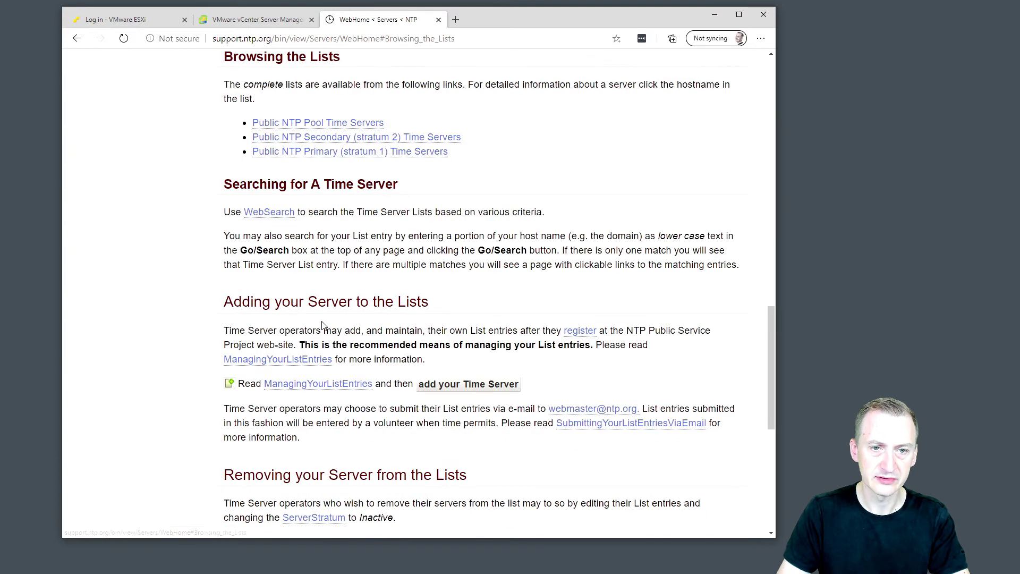
{"action": "left_click", "coordinate": [305, 125]}
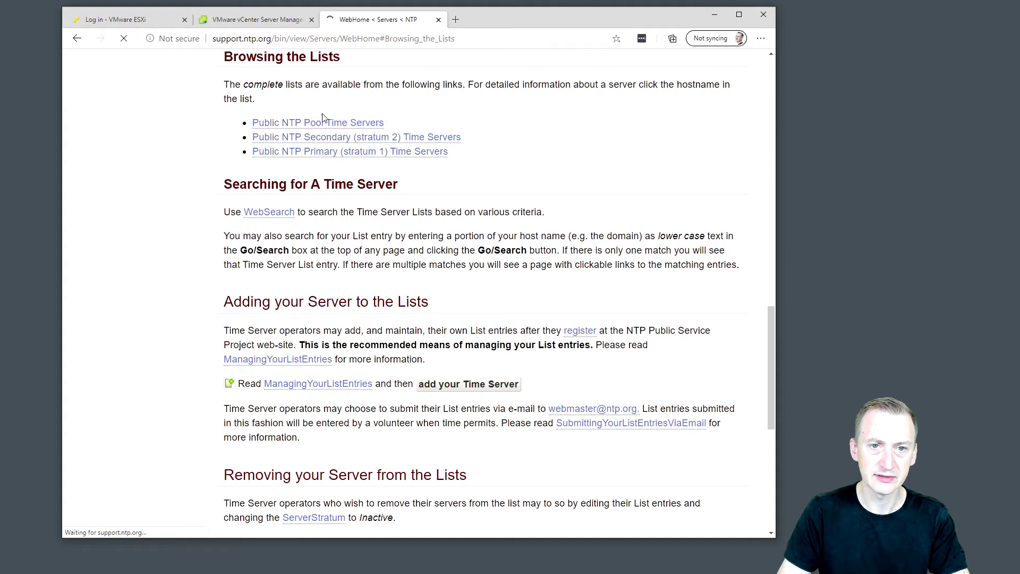
{"action": "scroll", "coordinate": [239, 234], "scroll_direction": "down", "scroll_amount": 3}
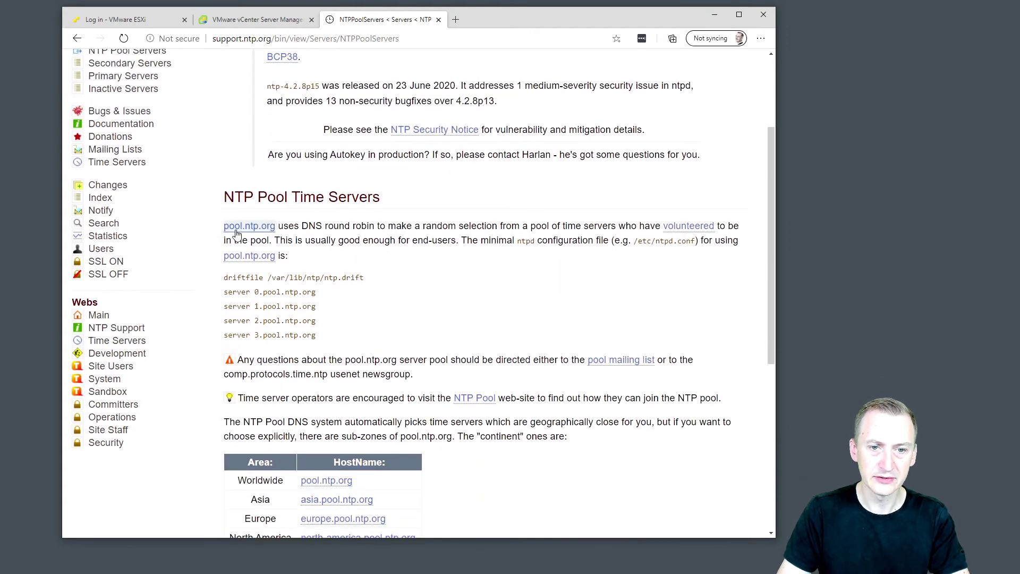
{"action": "left_click_drag", "start_coordinate": [318, 292], "coordinate": [268, 304]}
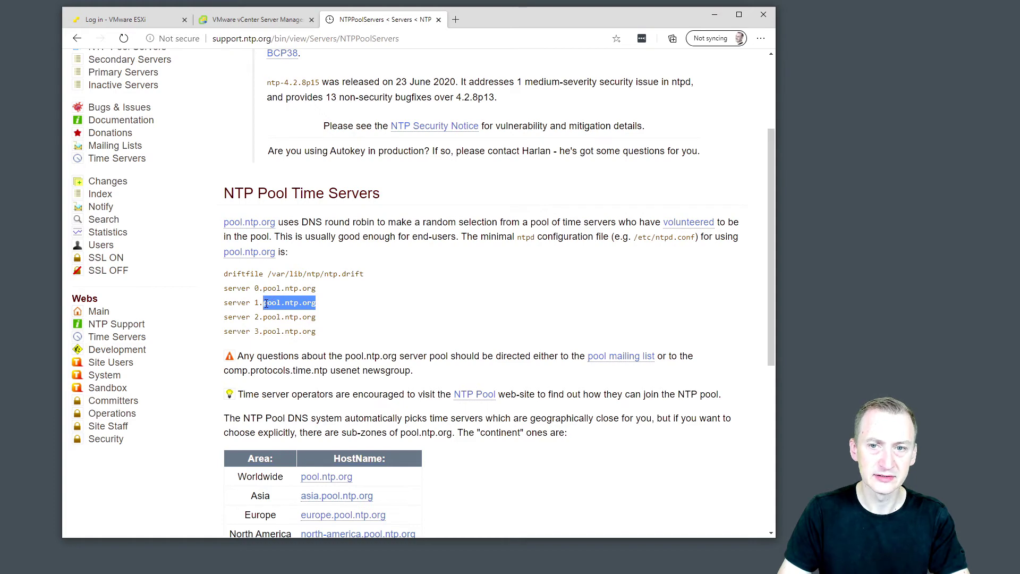
{"action": "left_click", "coordinate": [266, 303]}
{"action": "scroll", "coordinate": [291, 271], "scroll_direction": "down", "scroll_amount": 4}
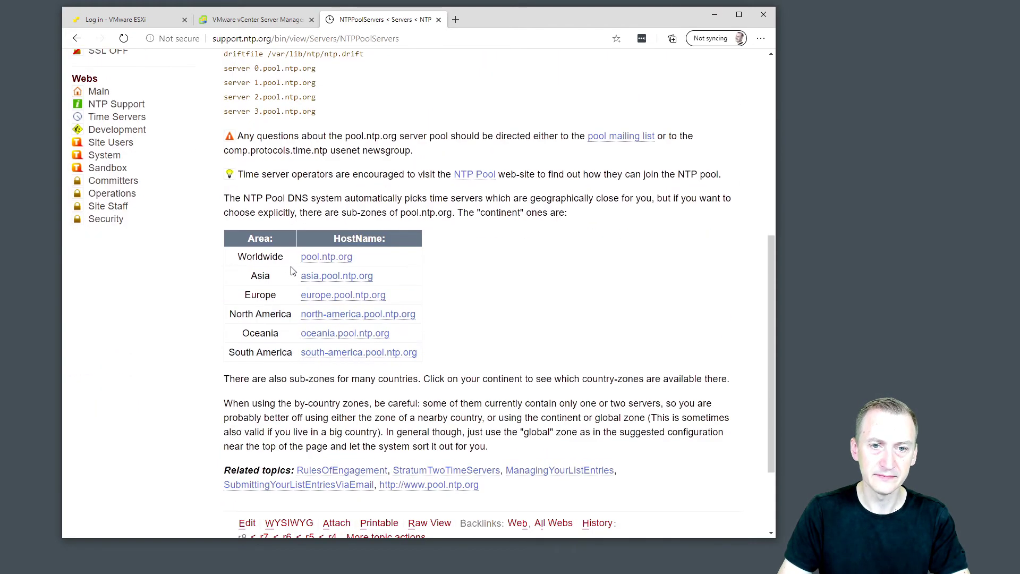
{"action": "left_click_drag", "start_coordinate": [253, 71], "coordinate": [316, 69]}
{"action": "left_click", "coordinate": [329, 268]}
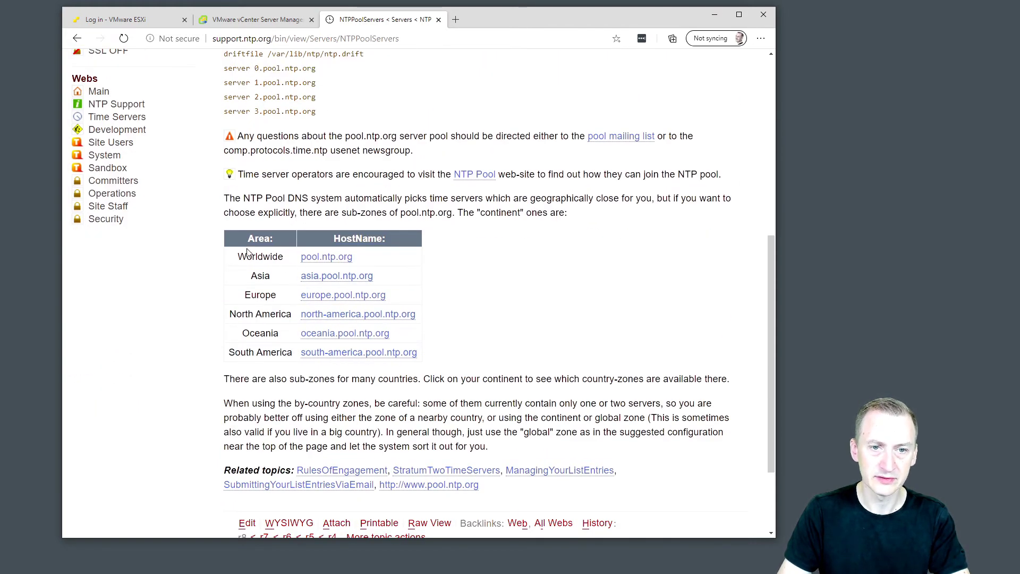
{"action": "left_click_drag", "start_coordinate": [235, 257], "coordinate": [376, 258]}
{"action": "left_click", "coordinate": [381, 260]}
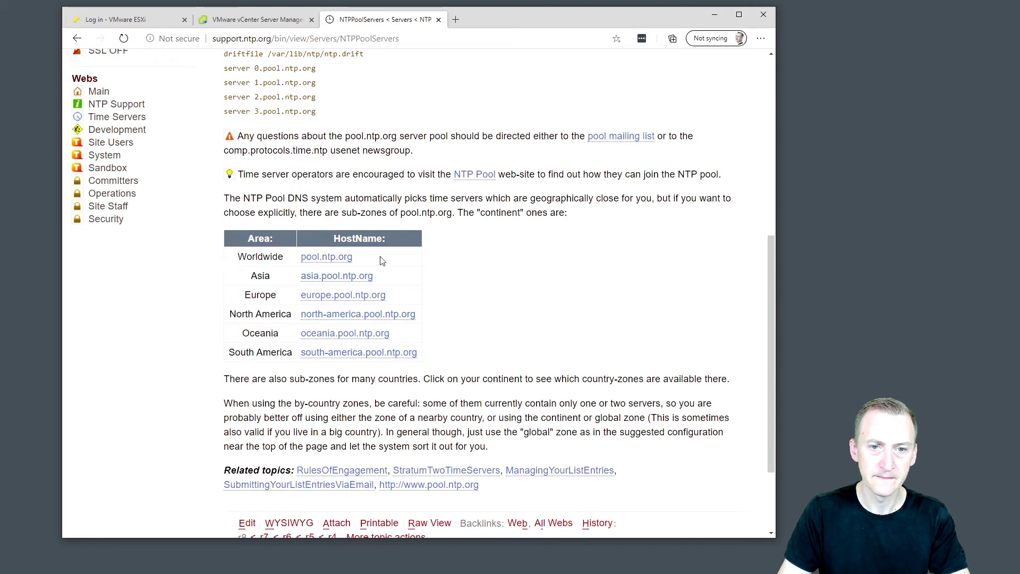
{"action": "left_click", "coordinate": [367, 299]}
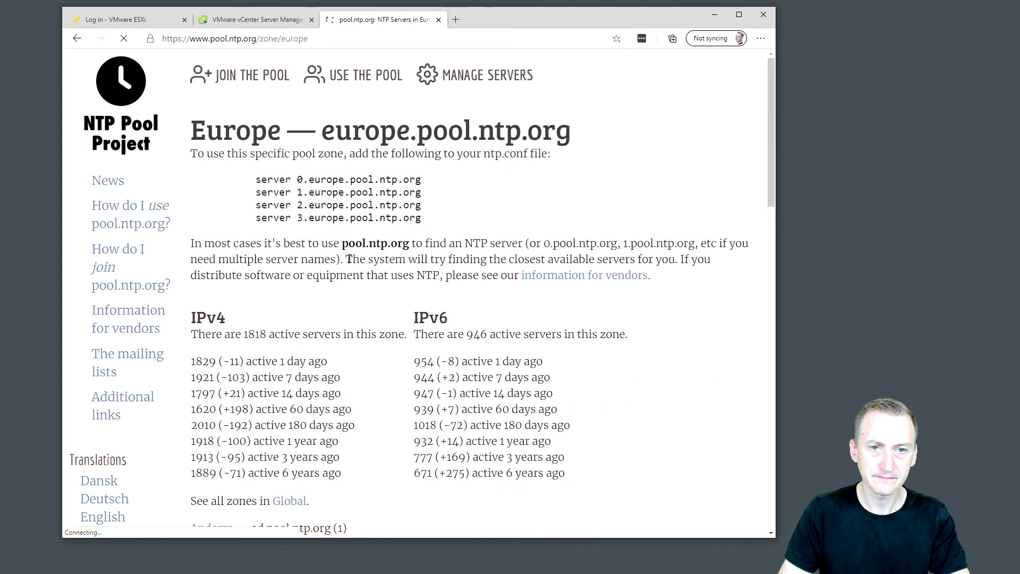
Copy 0.europe.pool.ntp.org and 1.europe.pool.ntp.org into the NTP servers field.
{"action": "left_click_drag", "start_coordinate": [299, 181], "coordinate": [421, 181]}
{"action": "key", "text": "ctrl+c"}
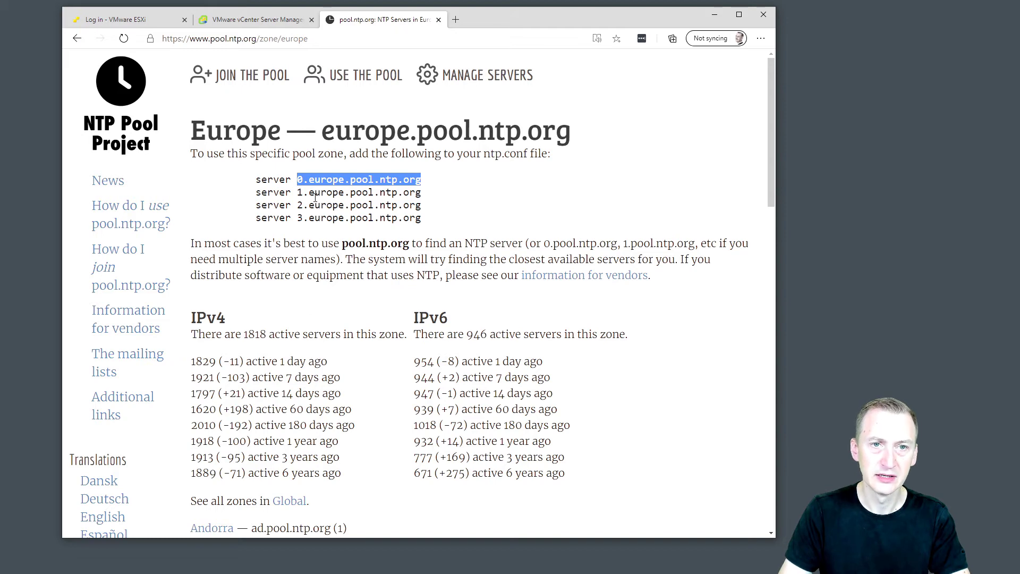
{"action": "key", "text": "ctrl+shift+Tab"}
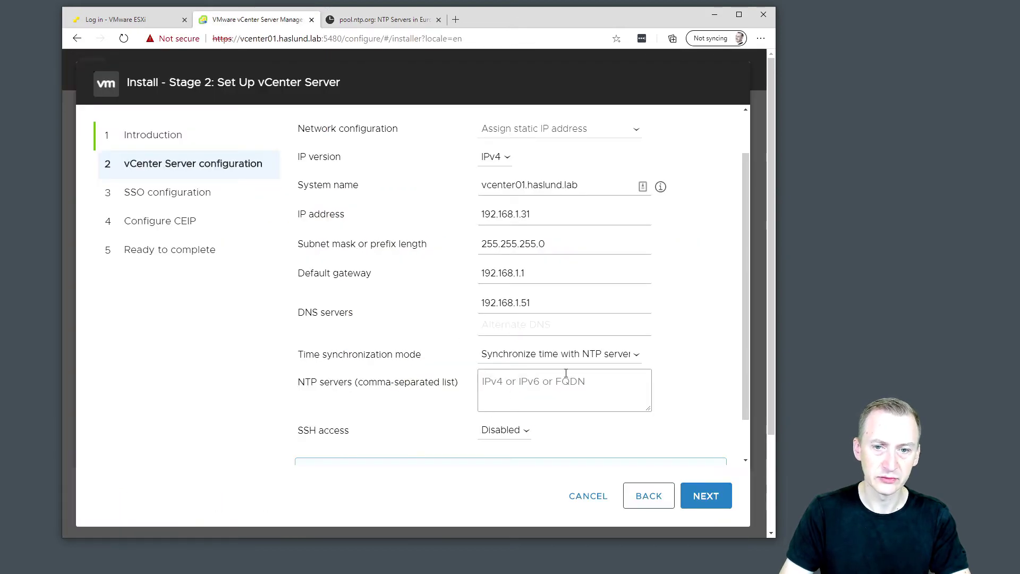
{"action": "left_click", "coordinate": [531, 382]}
{"action": "key", "text": "ctrl+v"}
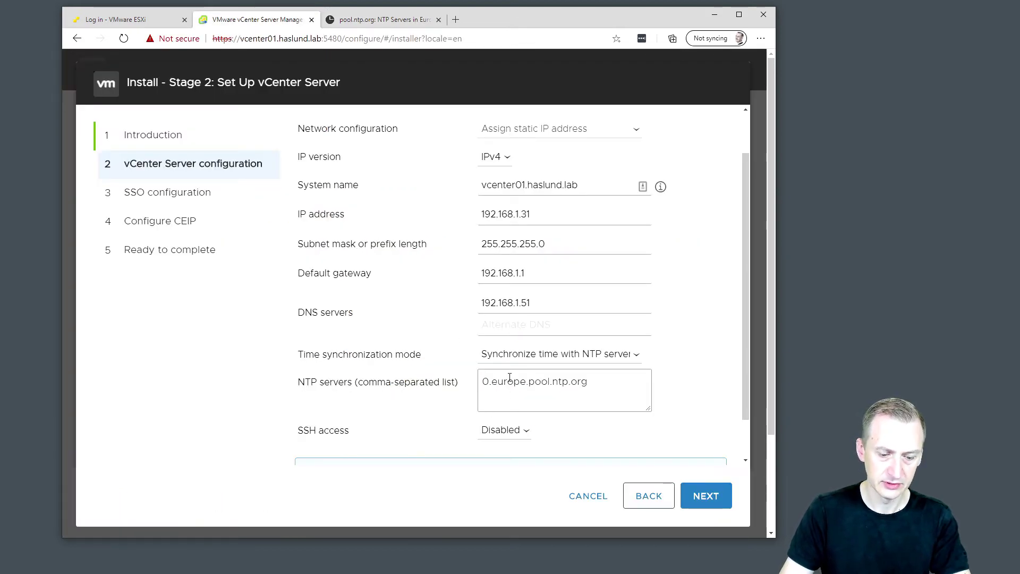
{"action": "left_click", "coordinate": [358, 25]}
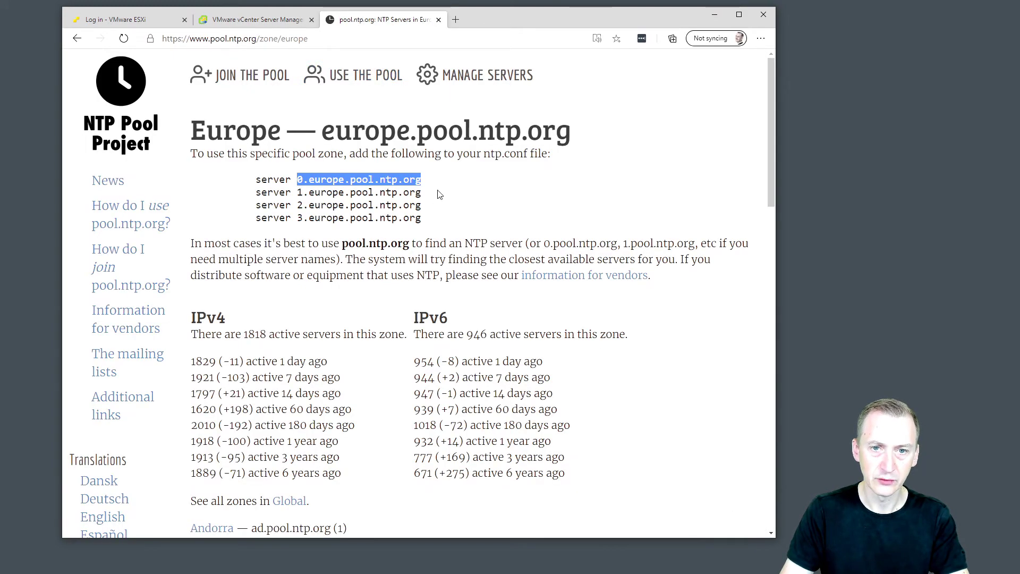
{"action": "left_click_drag", "start_coordinate": [439, 194], "coordinate": [298, 195]}
{"action": "key", "text": "ctrl+c"}
{"action": "left_click", "coordinate": [239, 20]}
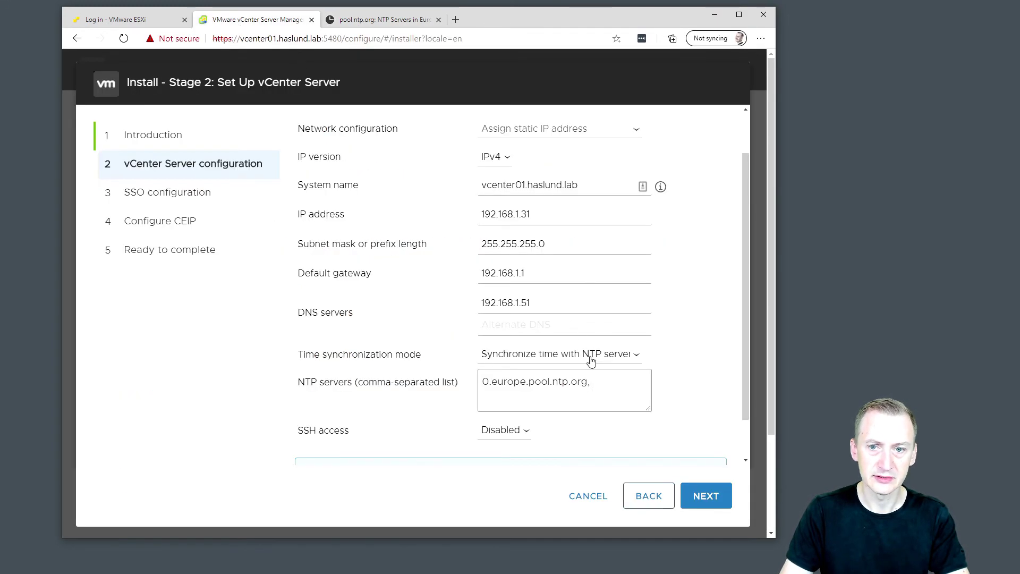
{"action": "key", "text": "ctrl+v"}
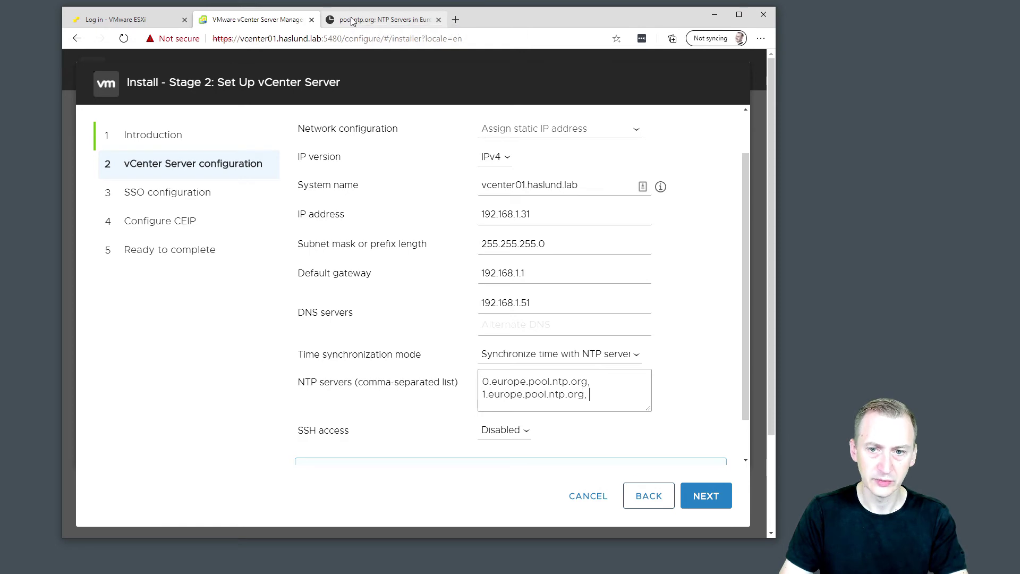
Add 2.europe.pool.ntp.org and 3.europe.pool.ntp.org, comma-separated, clearing the validation error.
{"action": "left_click", "coordinate": [352, 20]}
{"action": "left_click_drag", "start_coordinate": [431, 206], "coordinate": [303, 208]}
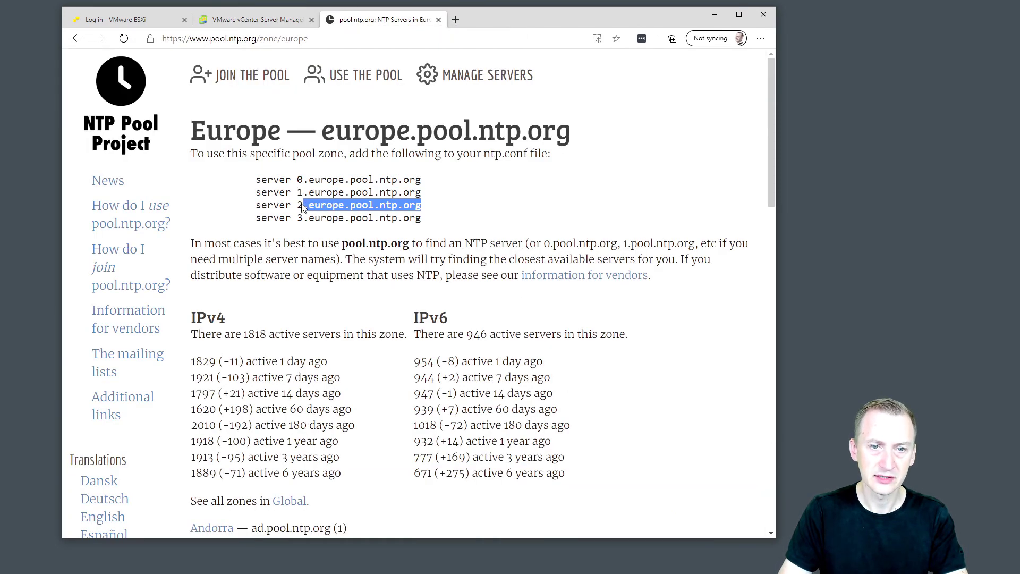
{"action": "left_click", "coordinate": [258, 20]}
{"action": "type", "text": "2.europe.pool.ntp.org"}
{"action": "type", "text": ","}
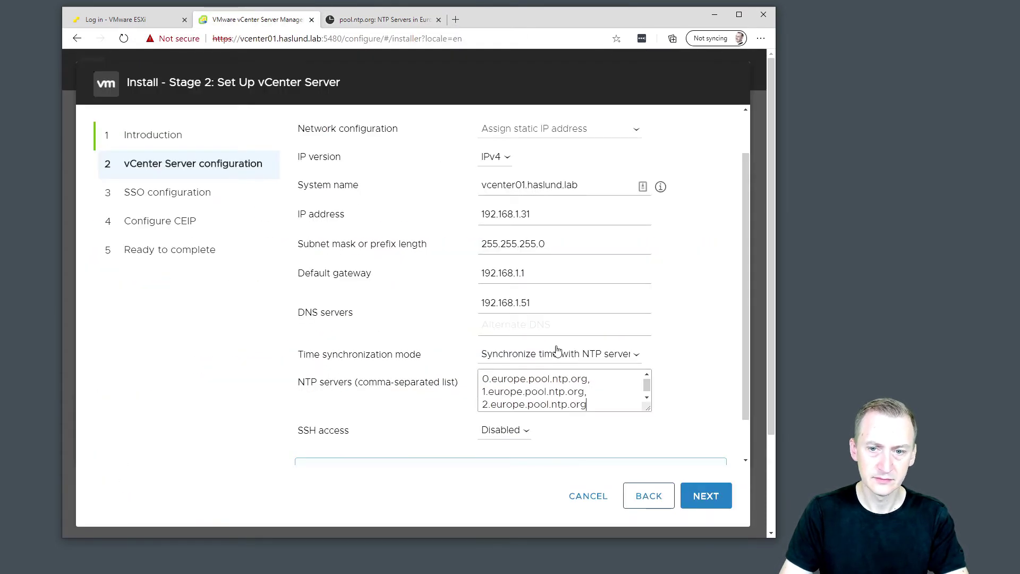
{"action": "left_click", "coordinate": [352, 20]}
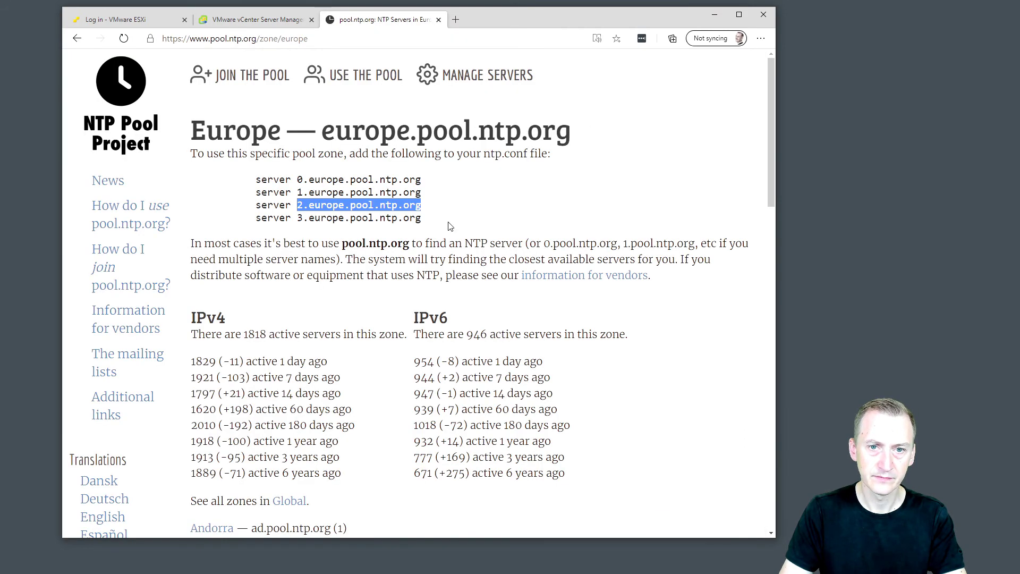
{"action": "left_click_drag", "start_coordinate": [427, 218], "coordinate": [296, 219]}
{"action": "key", "text": "ctrl+c"}
{"action": "left_click", "coordinate": [258, 19]}
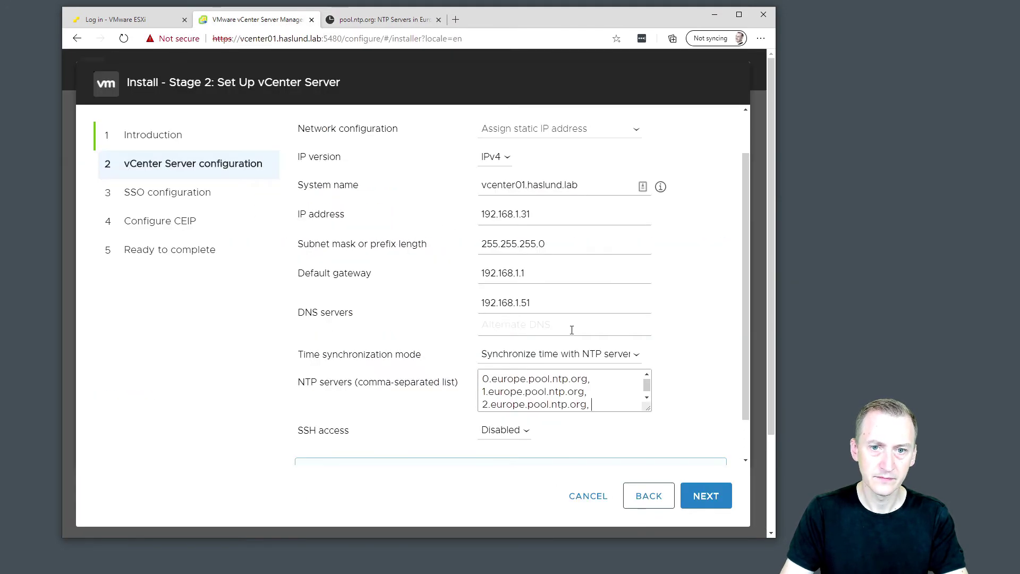
{"action": "left_click", "coordinate": [602, 404]}
{"action": "key", "text": "ctrl+v"}
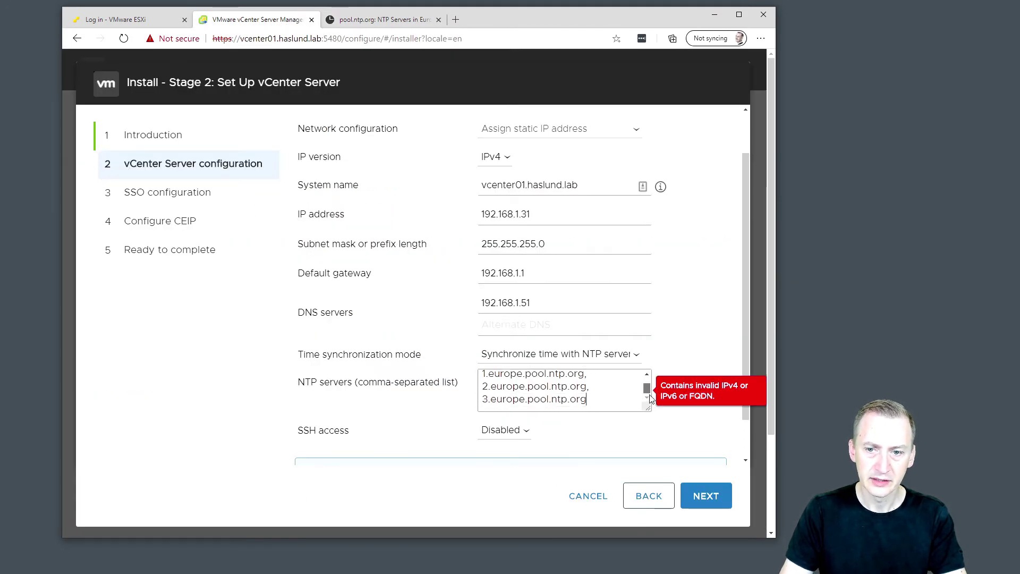
{"action": "left_click_drag", "start_coordinate": [649, 393], "coordinate": [649, 390]}
{"action": "left_click", "coordinate": [346, 371]}
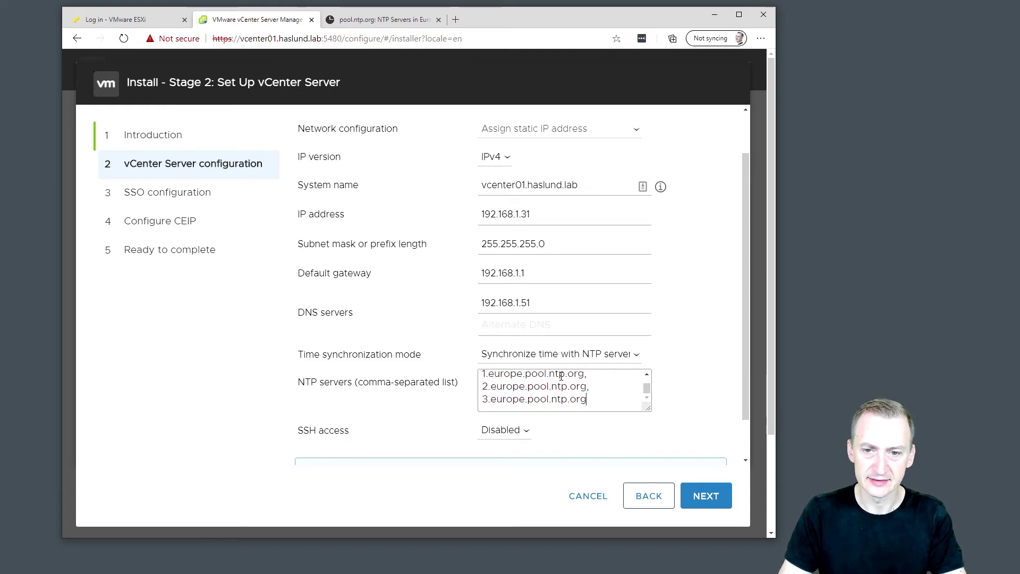
{"action": "left_click_drag", "start_coordinate": [647, 389], "coordinate": [649, 380]}
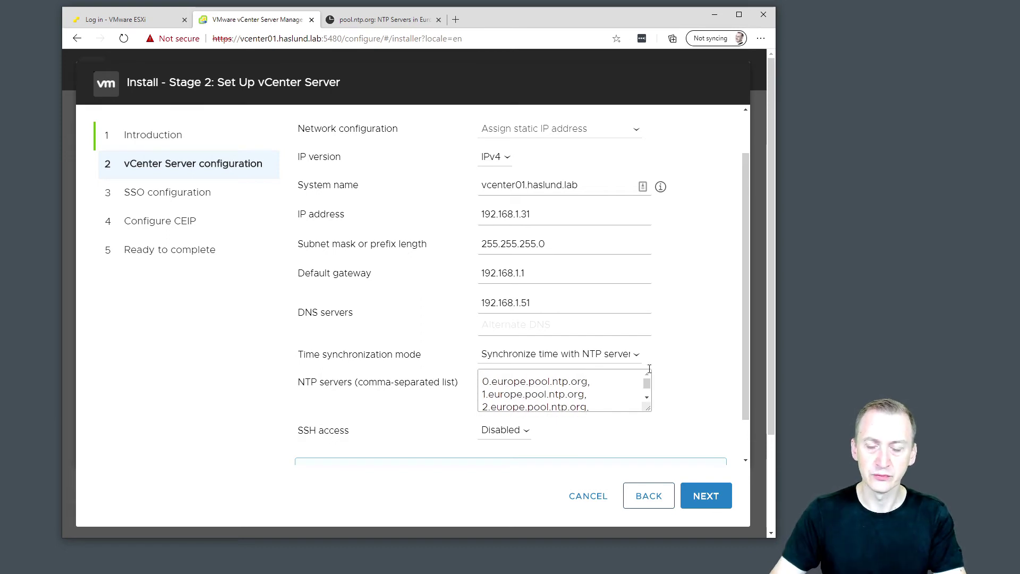
Keep the time synchronization mode set to 'Synchronize time with NTP servers'.
{"action": "left_click", "coordinate": [636, 357]}
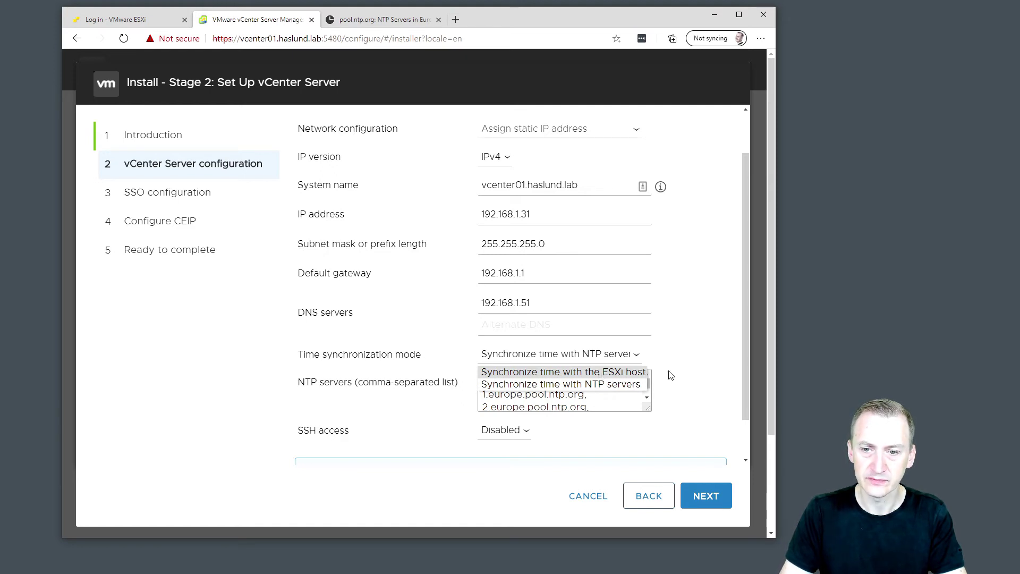
{"action": "left_click", "coordinate": [645, 384]}
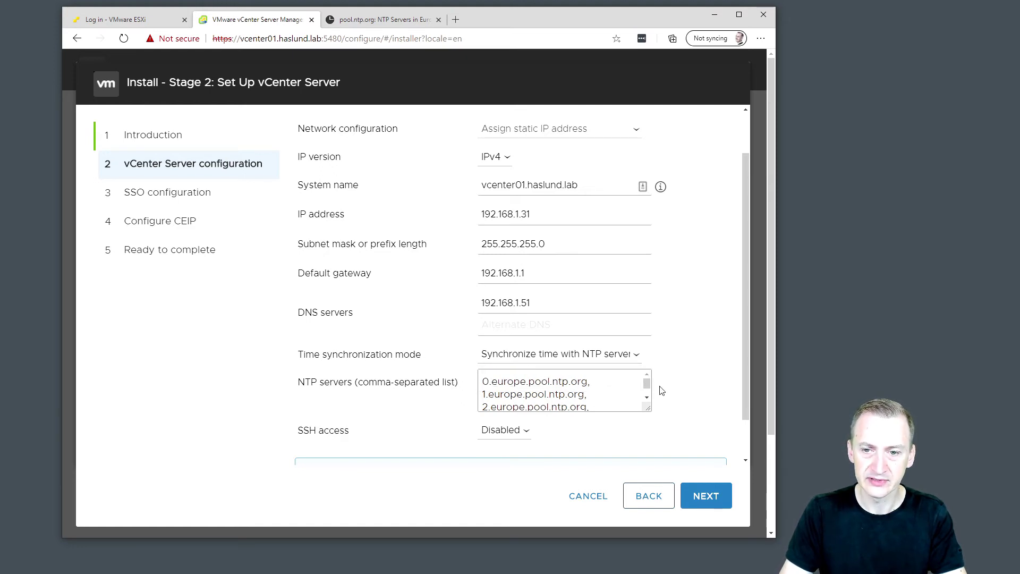
{"action": "mouse_move", "coordinate": [647, 385]}
{"action": "left_mouse_down"}
{"action": "mouse_move", "coordinate": [648, 396]}
{"action": "mouse_move", "coordinate": [648, 375]}
{"action": "mouse_move", "coordinate": [650, 402]}
{"action": "left_mouse_up"}
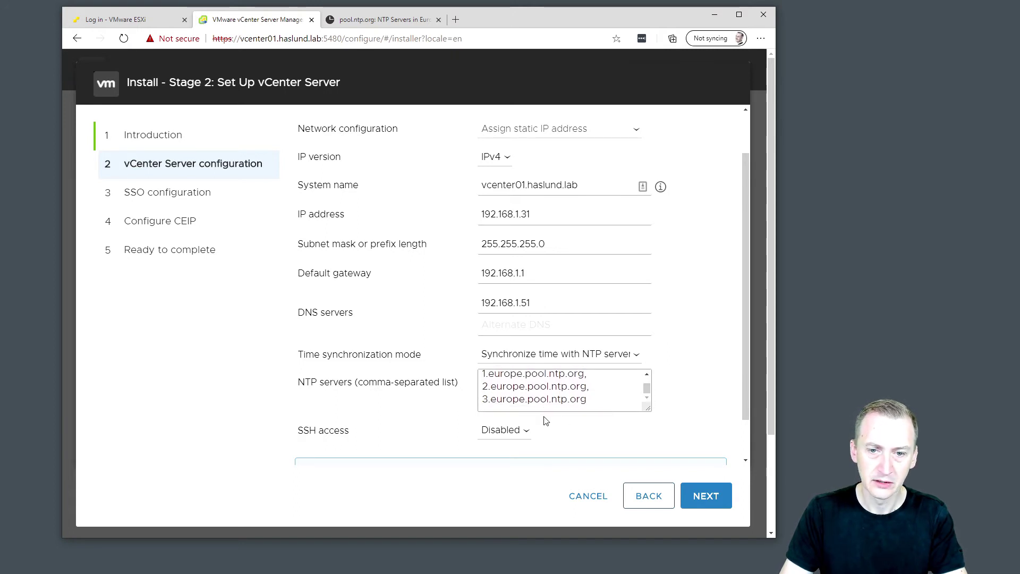
{"action": "left_click", "coordinate": [579, 356]}
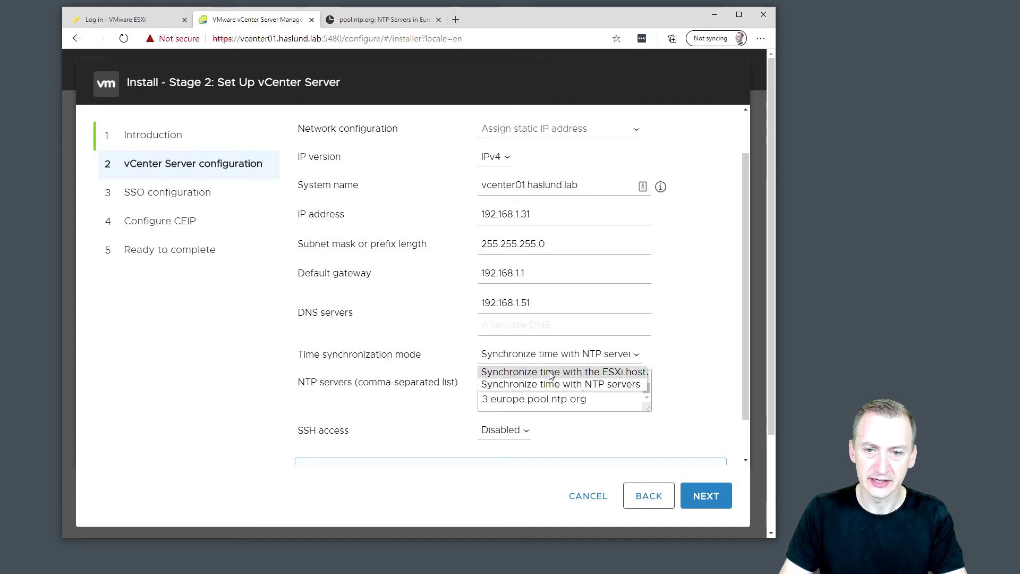
{"action": "left_click", "coordinate": [700, 371]}
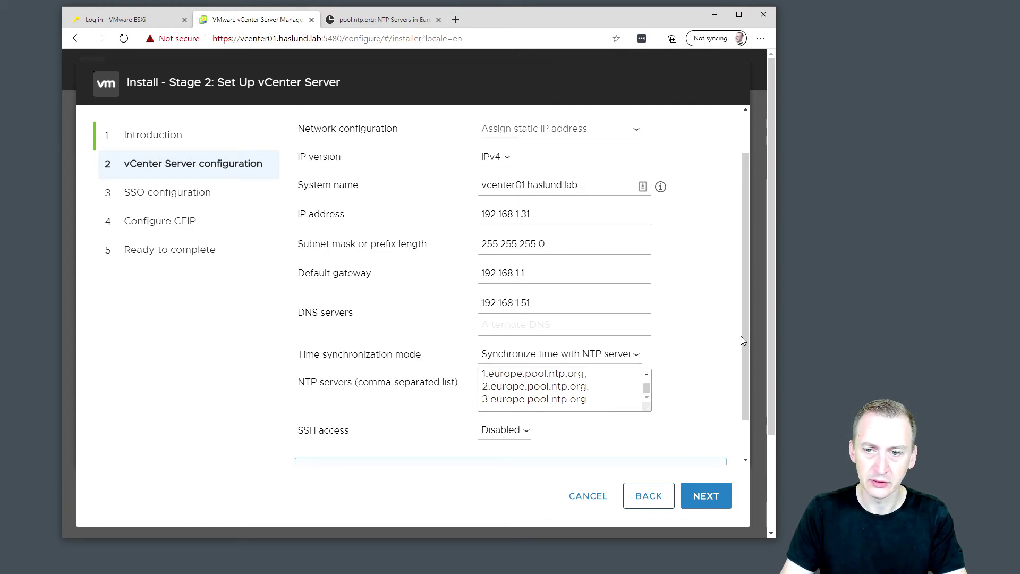
{"action": "left_click_drag", "start_coordinate": [747, 328], "coordinate": [743, 380]}
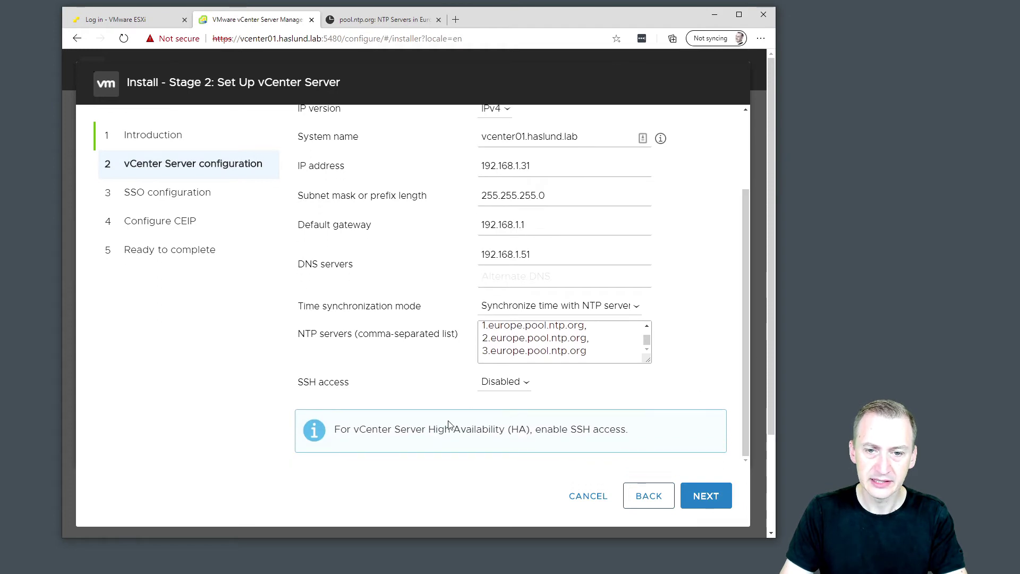
Point out the advice about SSH in the note, then set SSH access to Enabled.
{"action": "left_click", "coordinate": [526, 387]}
{"action": "left_click", "coordinate": [511, 400]}
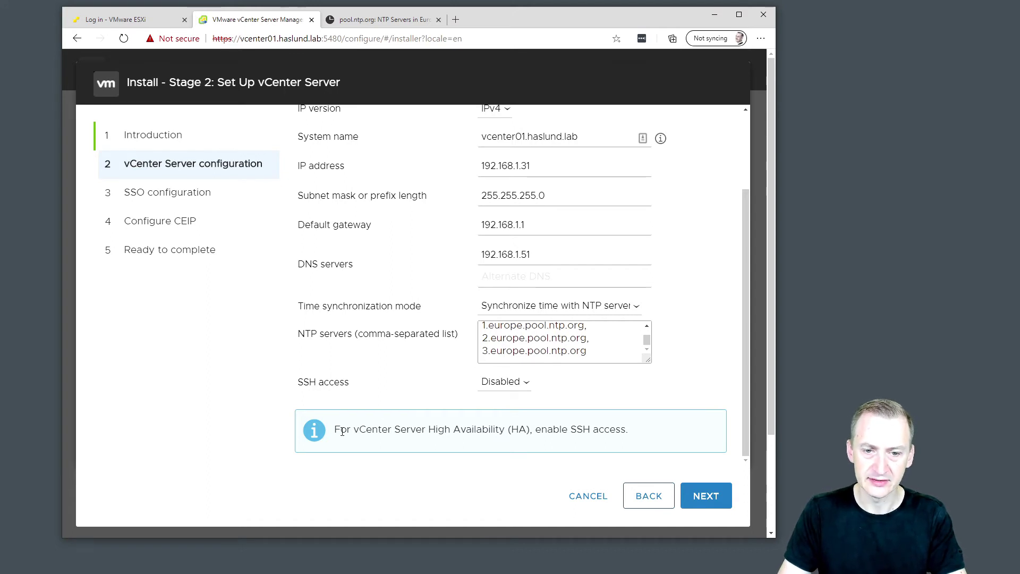
{"action": "mouse_move", "coordinate": [337, 431]}
{"action": "left_mouse_down"}
{"action": "mouse_move", "coordinate": [529, 436]}
{"action": "mouse_move", "coordinate": [356, 429]}
{"action": "left_mouse_up"}
{"action": "left_click", "coordinate": [529, 435]}
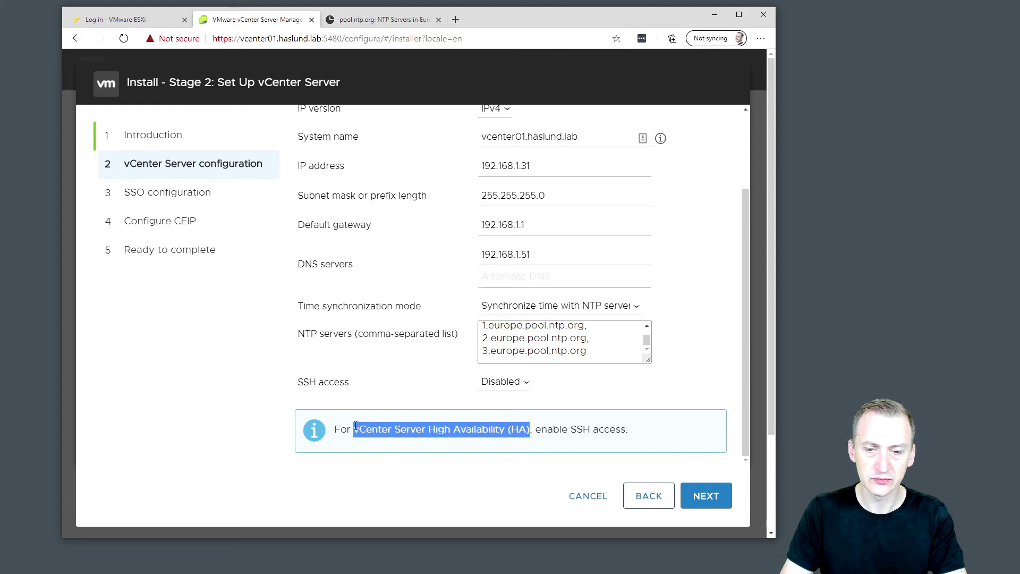
{"action": "left_click", "coordinate": [418, 450]}
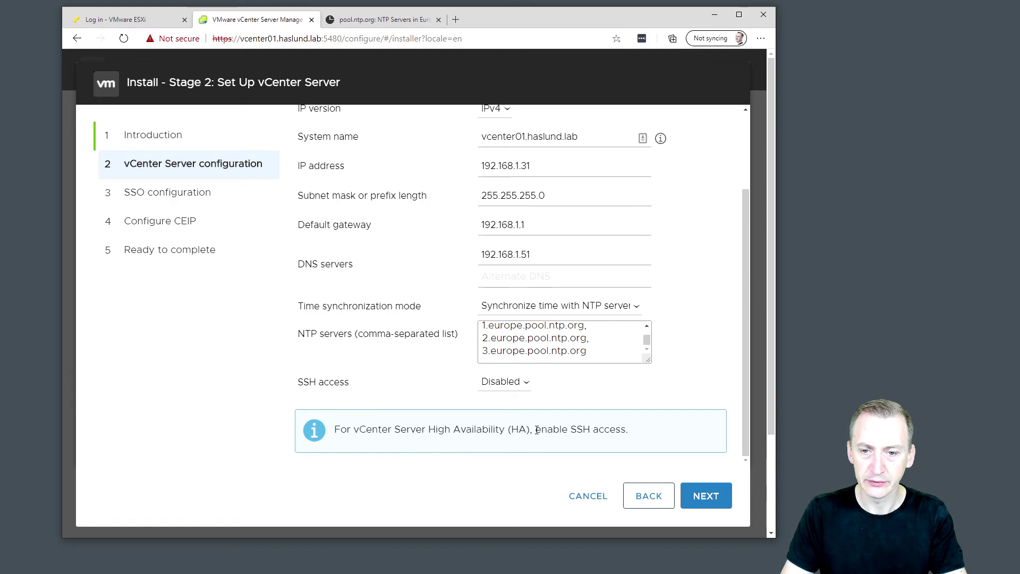
{"action": "left_click_drag", "start_coordinate": [537, 429], "coordinate": [654, 428]}
{"action": "left_click", "coordinate": [486, 382]}
{"action": "left_click", "coordinate": [501, 413]}
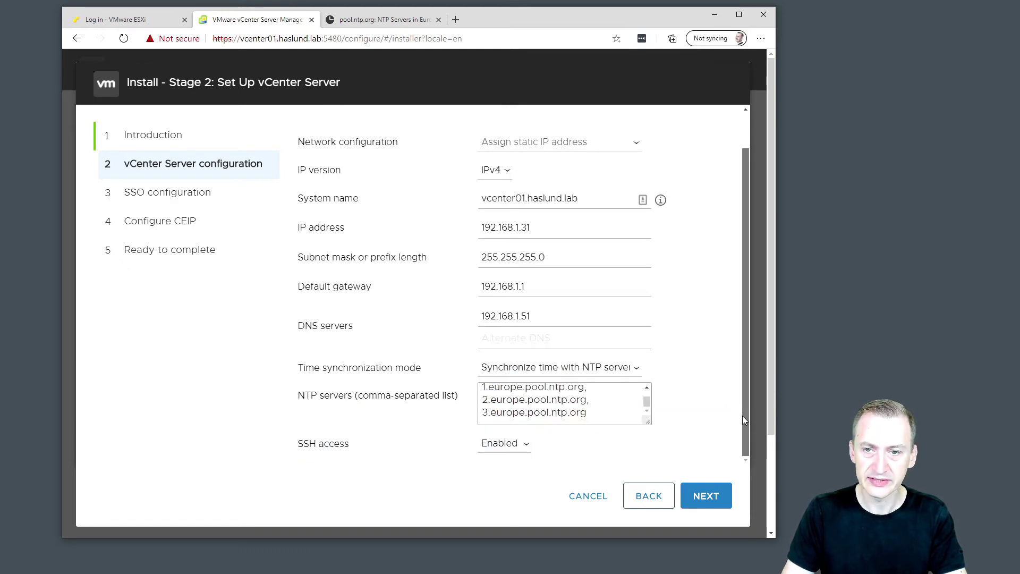
{"action": "mouse_move", "coordinate": [743, 417]}
{"action": "left_mouse_down"}
{"action": "mouse_move", "coordinate": [748, 377]}
{"action": "mouse_move", "coordinate": [749, 421]}
{"action": "left_mouse_up"}
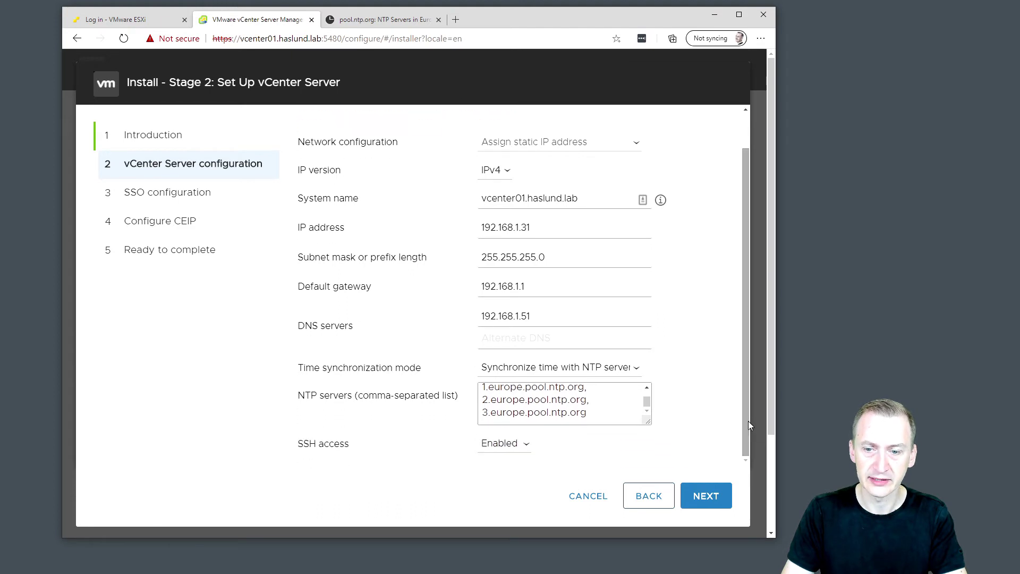
Save the configuration (SSH enabled, NTP sync, IP 192.168.1.31) and move to SSO setup.
{"action": "left_click", "coordinate": [713, 500]}
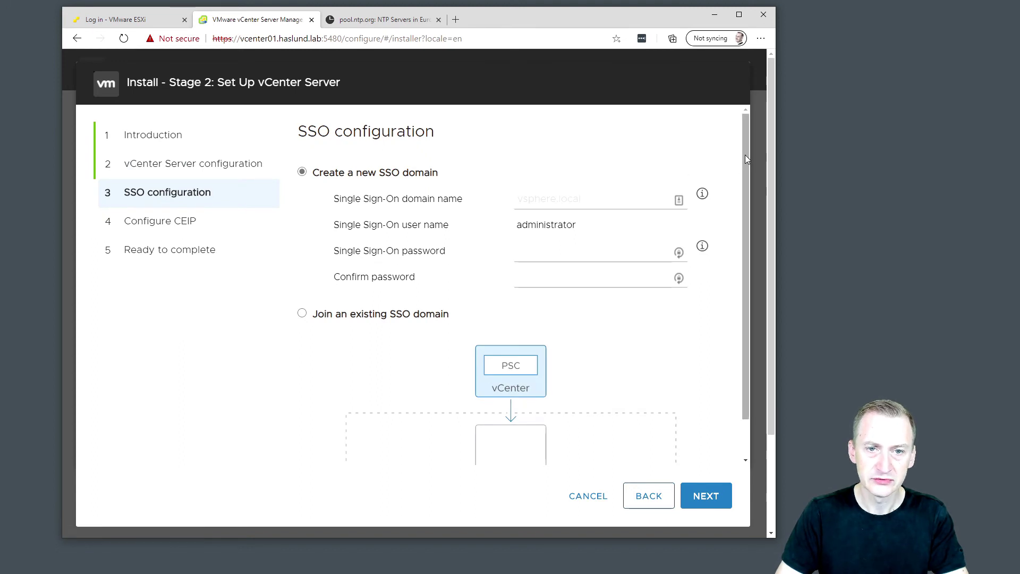
Replace the mistaken SSO domain name with vsphere.local.
{"action": "left_click", "coordinate": [526, 200]}
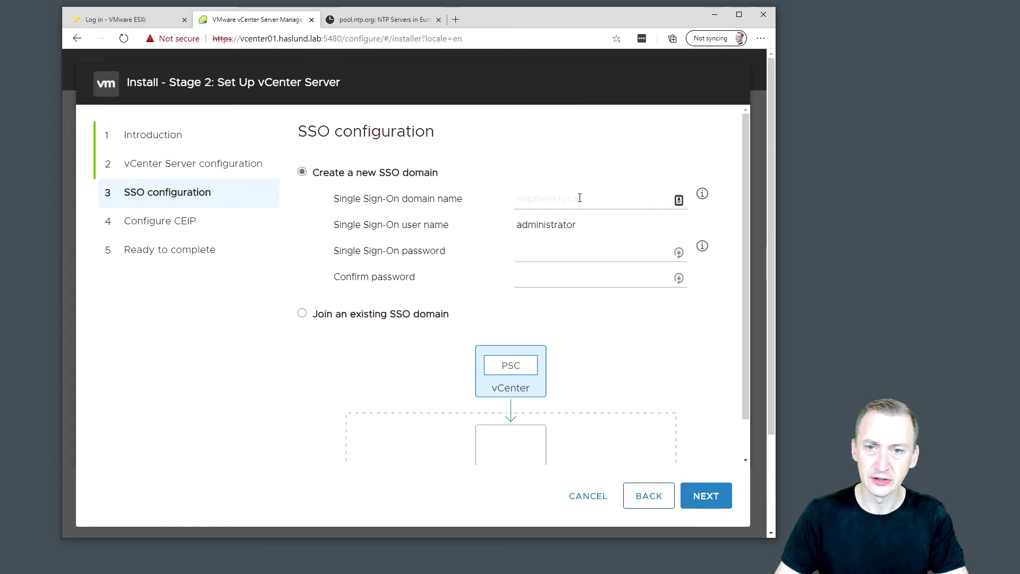
{"action": "type", "text": "haslun"}
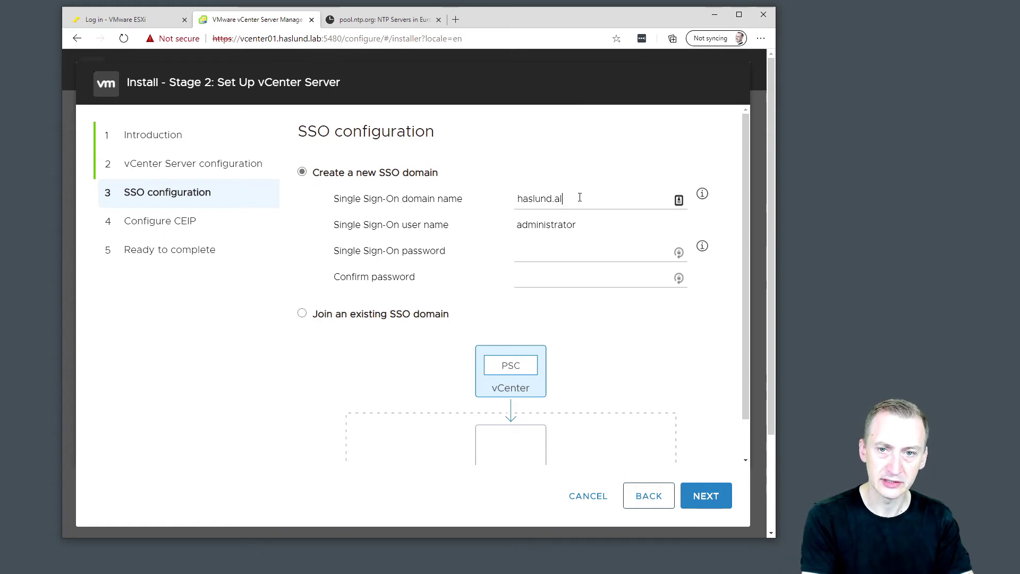
{"action": "type", "text": "d.lab"}
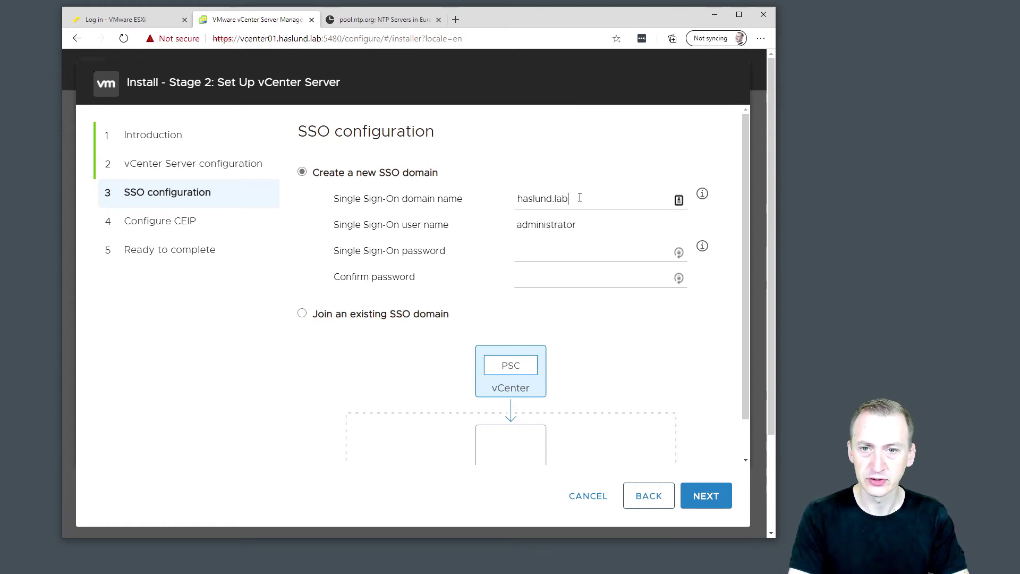
{"action": "type", "text": " WRONG!"}
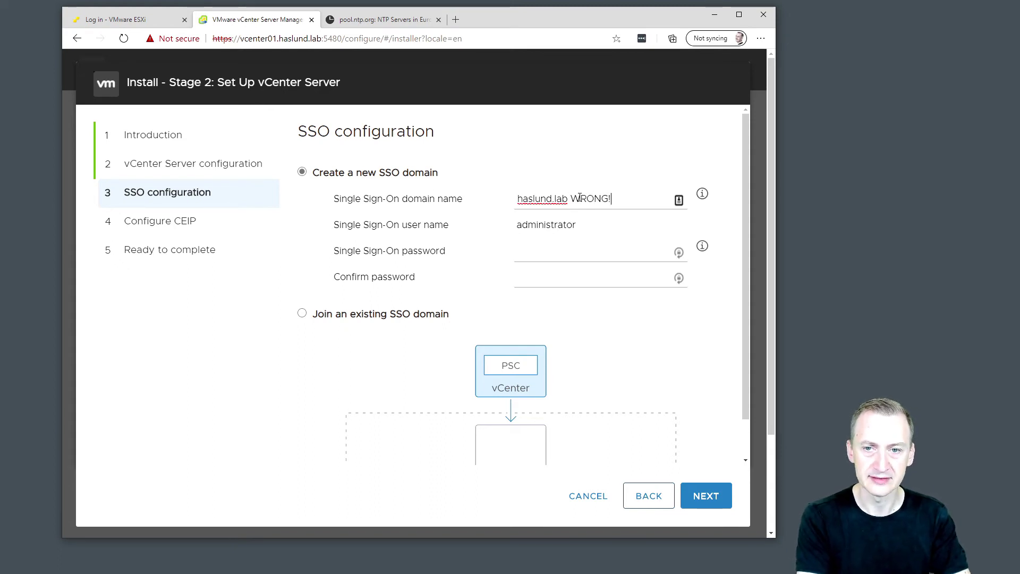
{"action": "key", "text": "ctrl+a"}
{"action": "key", "text": "BackSpace"}
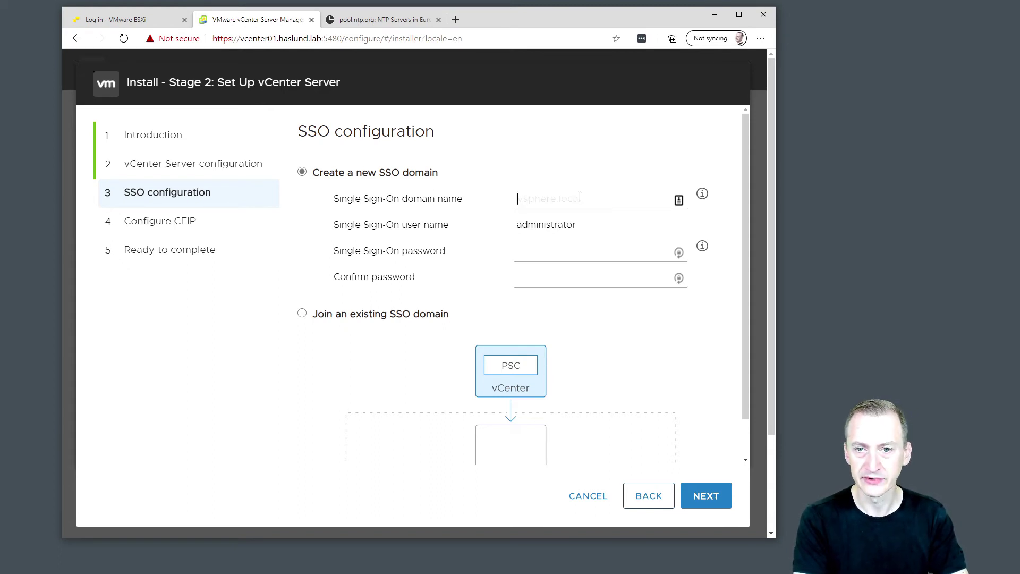
{"action": "type", "text": "vsp"}
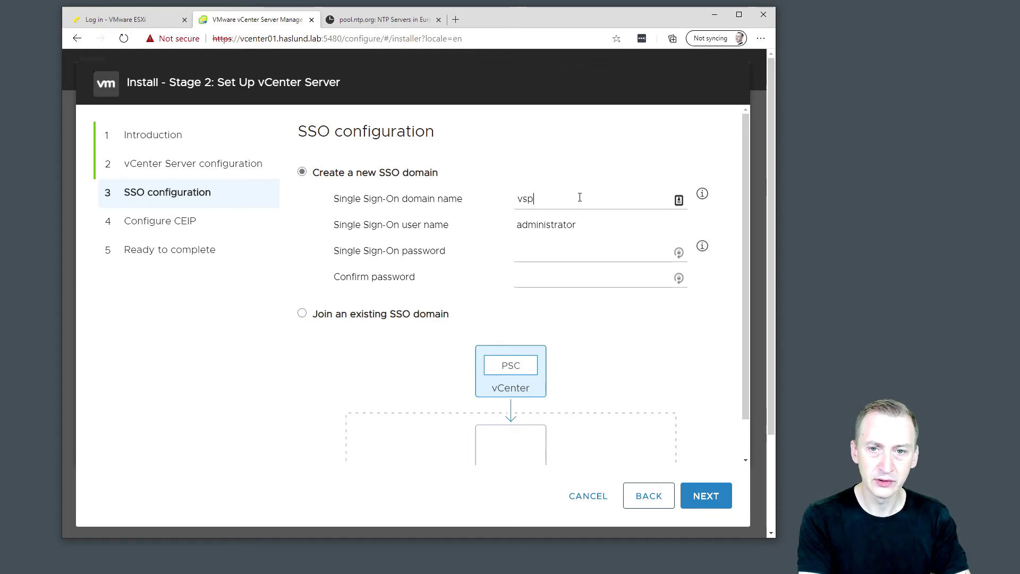
{"action": "type", "text": "hjere.local"}
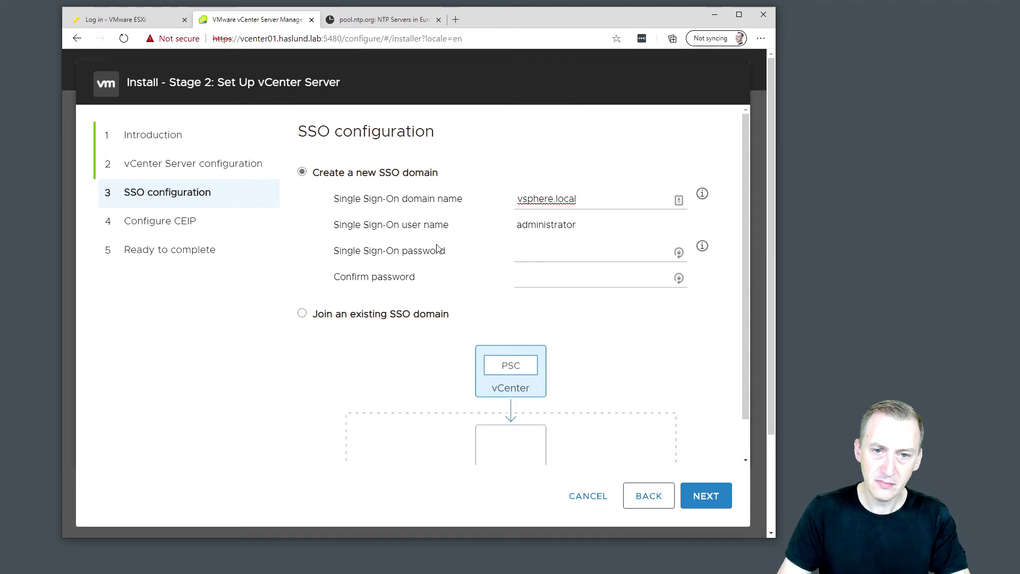
Enter and confirm the SSO password for user administrator, then continue.
{"action": "left_click_drag", "start_coordinate": [580, 227], "coordinate": [517, 225]}
{"action": "left_click", "coordinate": [565, 225]}
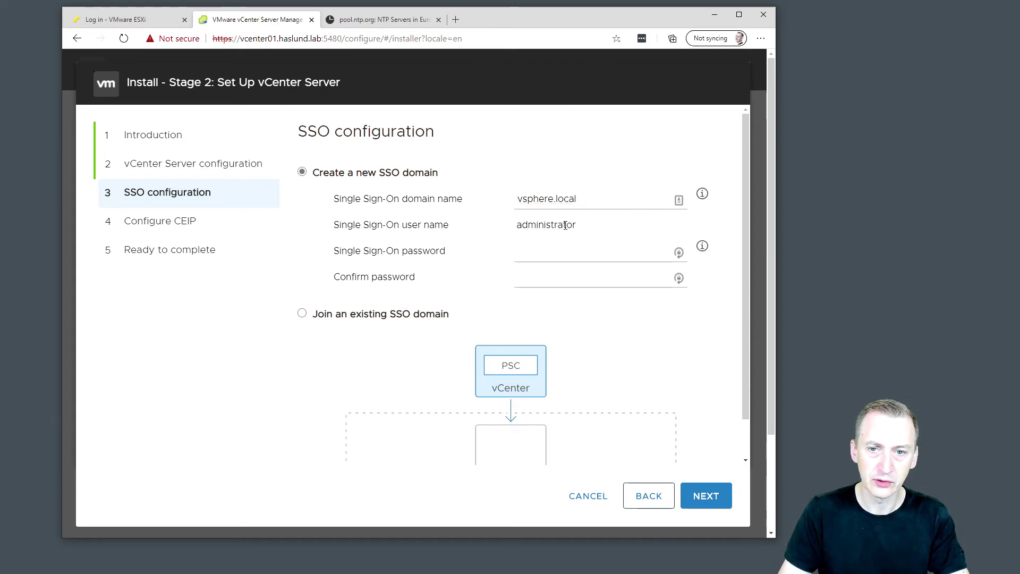
{"action": "double_click", "coordinate": [566, 226]}
{"action": "left_click", "coordinate": [566, 243]}
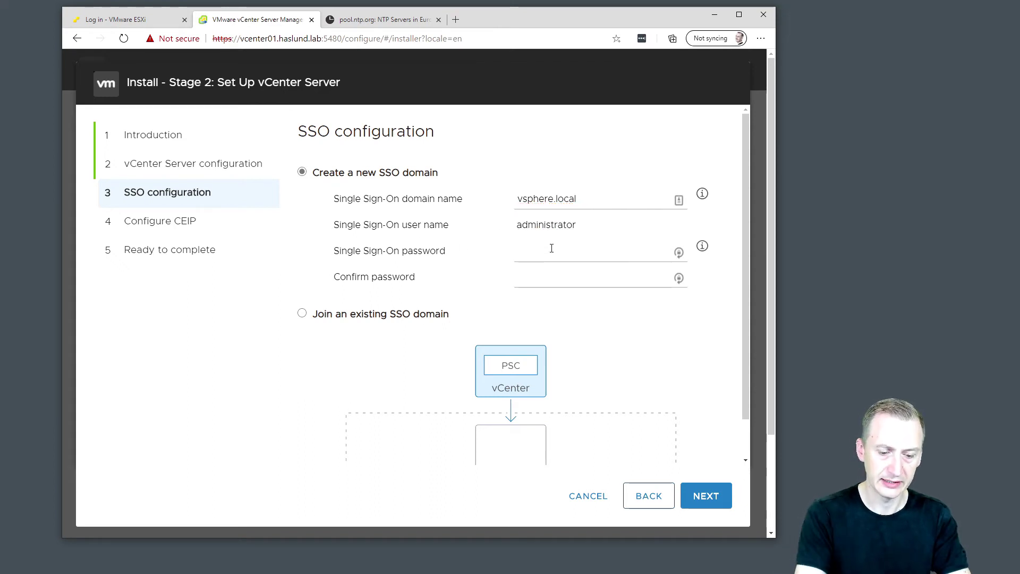
{"action": "left_click", "coordinate": [552, 248]}
{"action": "type", "text": "********"}
{"action": "key", "text": "Tab"}
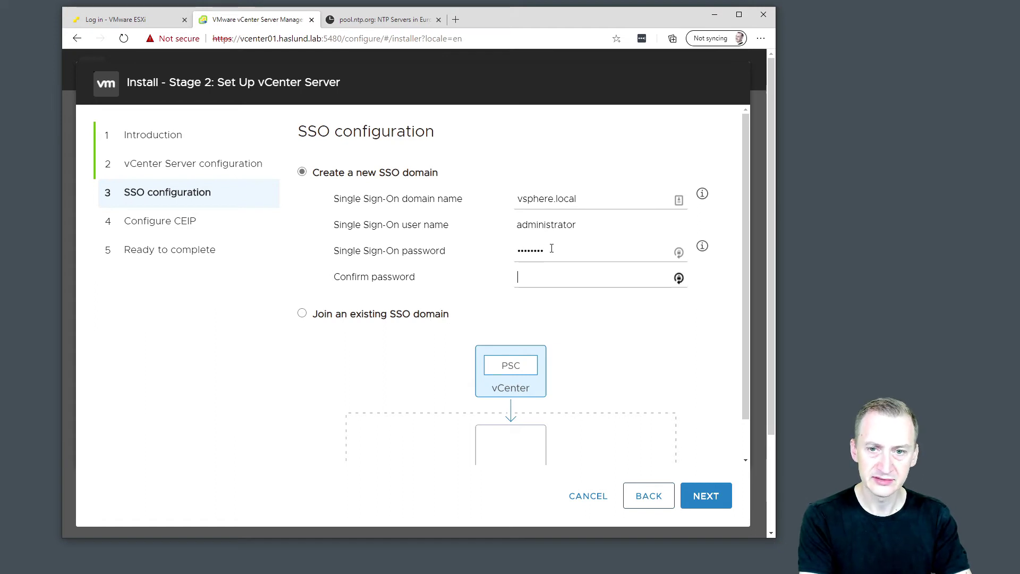
{"action": "type", "text": "********"}
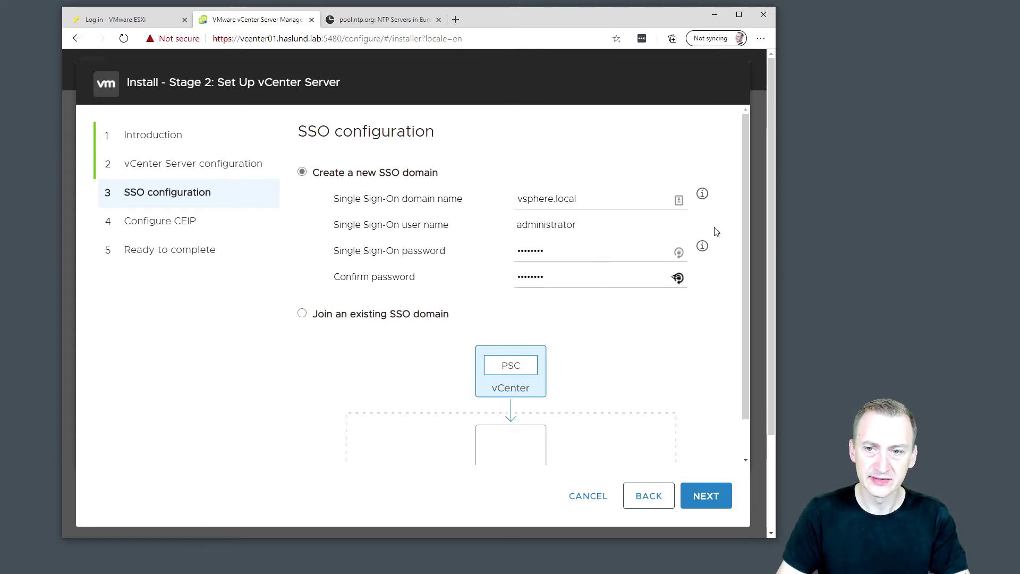
{"action": "left_click_drag", "start_coordinate": [742, 181], "coordinate": [744, 250]}
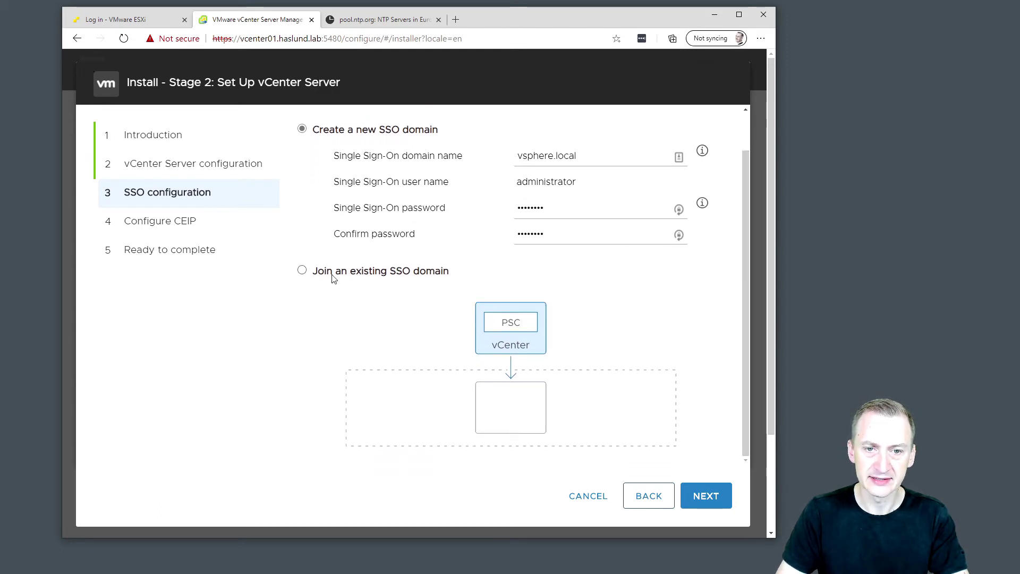
{"action": "left_click_drag", "start_coordinate": [744, 218], "coordinate": [743, 168]}
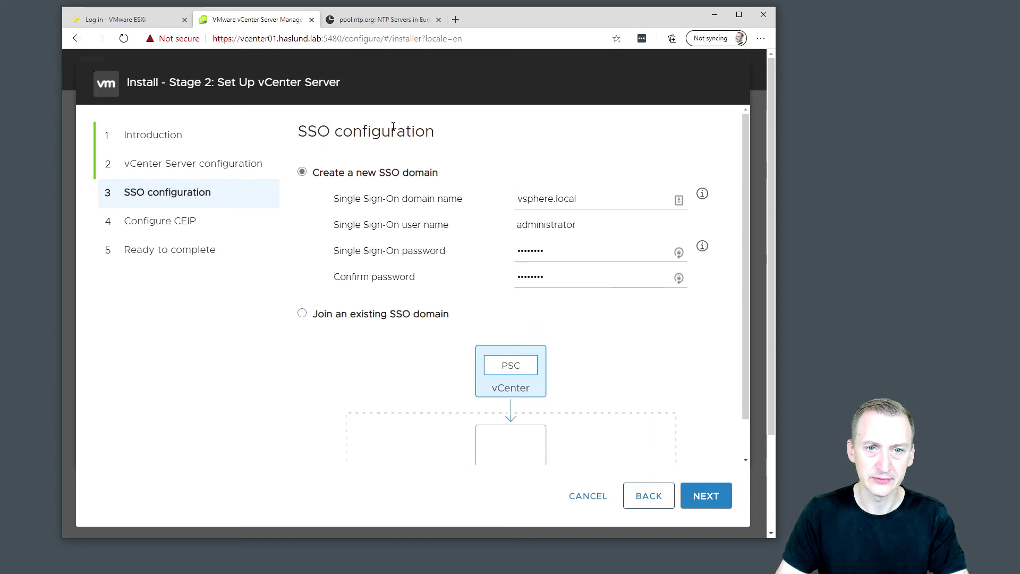
{"action": "left_click", "coordinate": [706, 495]}
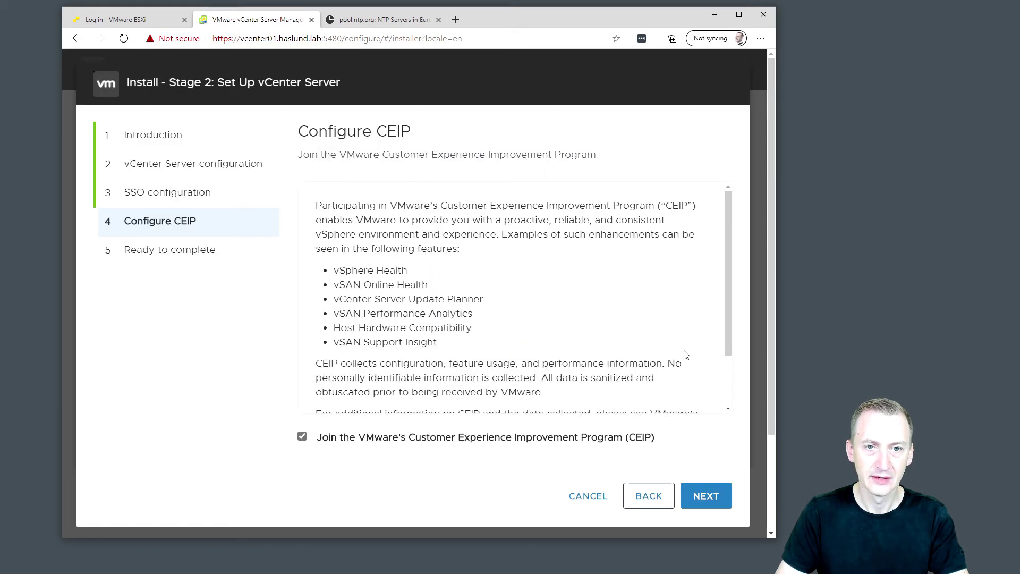
Review the CEIP features such as vSAN Online Health, keep 'Join CEIP' checked, and continue.
{"action": "left_click_drag", "start_coordinate": [349, 153], "coordinate": [634, 155]}
{"action": "left_click", "coordinate": [632, 154]}
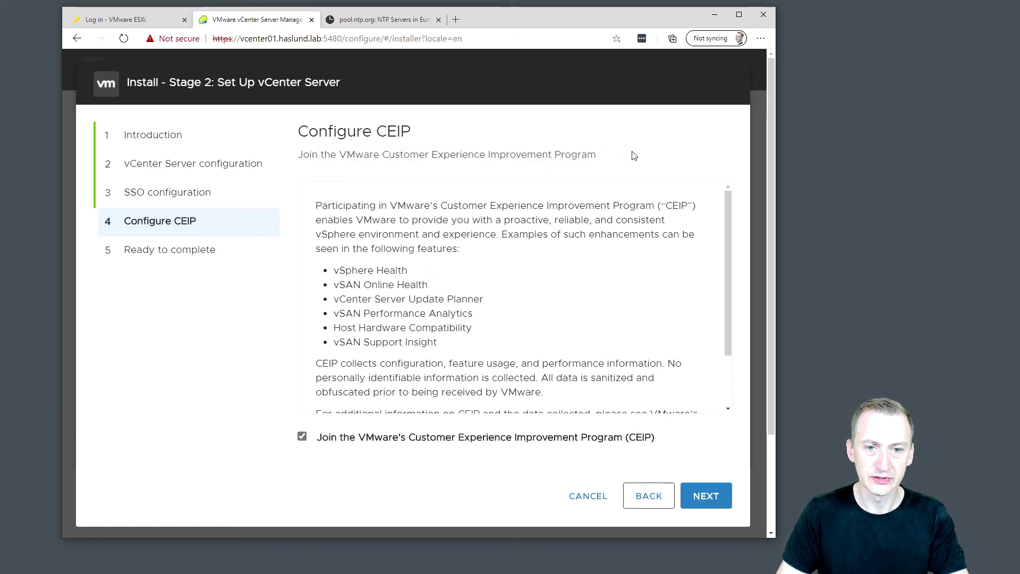
{"action": "mouse_move", "coordinate": [730, 202]}
{"action": "left_mouse_down"}
{"action": "mouse_move", "coordinate": [726, 265]}
{"action": "mouse_move", "coordinate": [727, 210]}
{"action": "left_mouse_up"}
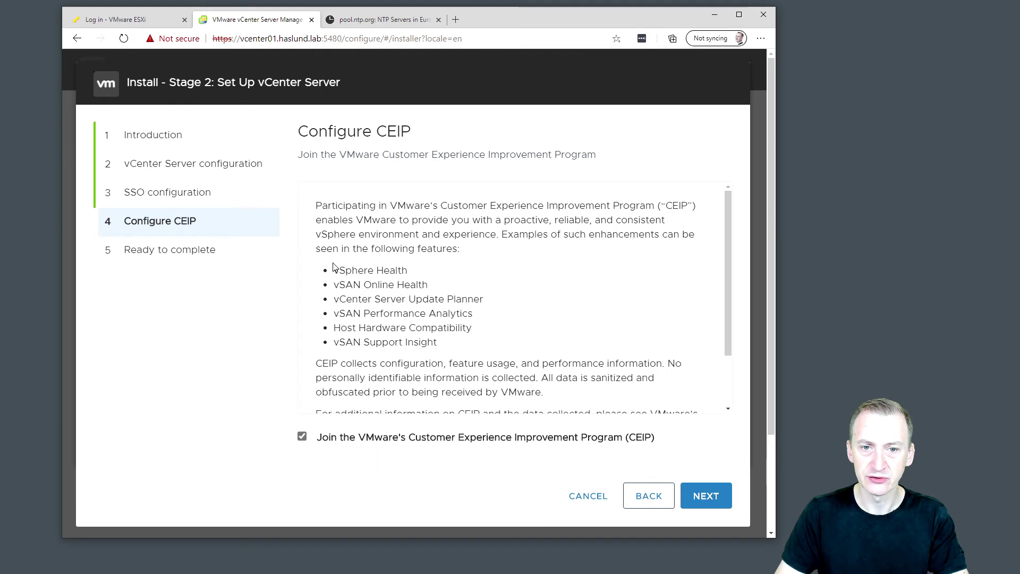
{"action": "mouse_move", "coordinate": [322, 266]}
{"action": "left_mouse_down"}
{"action": "mouse_move", "coordinate": [473, 287]}
{"action": "mouse_move", "coordinate": [534, 340]}
{"action": "mouse_move", "coordinate": [336, 343]}
{"action": "left_mouse_up"}
{"action": "left_click", "coordinate": [438, 284]}
{"action": "mouse_move", "coordinate": [437, 284]}
{"action": "left_mouse_down"}
{"action": "mouse_move", "coordinate": [325, 289]}
{"action": "mouse_move", "coordinate": [328, 301]}
{"action": "mouse_move", "coordinate": [528, 299]}
{"action": "left_mouse_up"}
{"action": "left_click", "coordinate": [528, 299]}
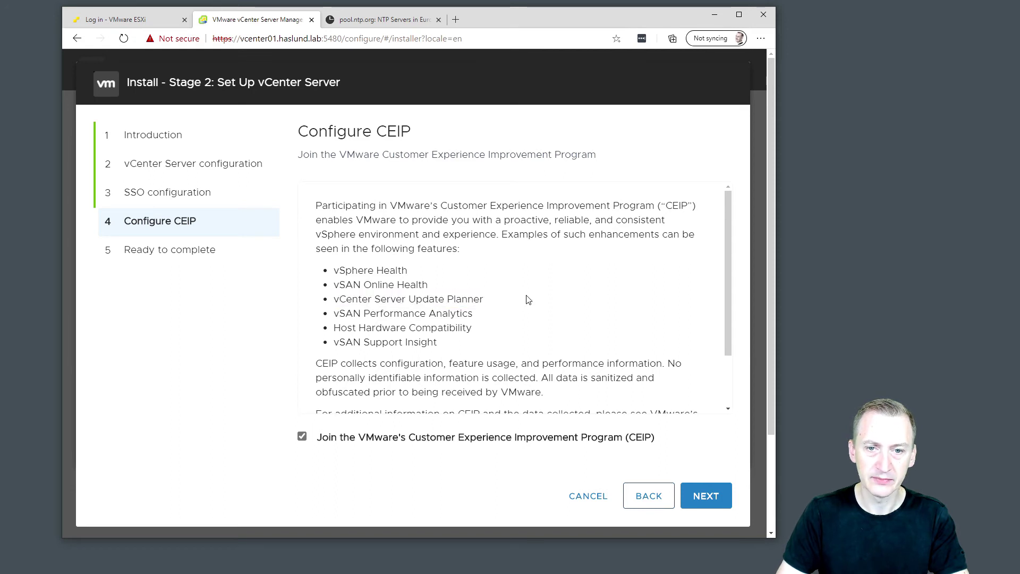
{"action": "left_click_drag", "start_coordinate": [472, 328], "coordinate": [327, 334]}
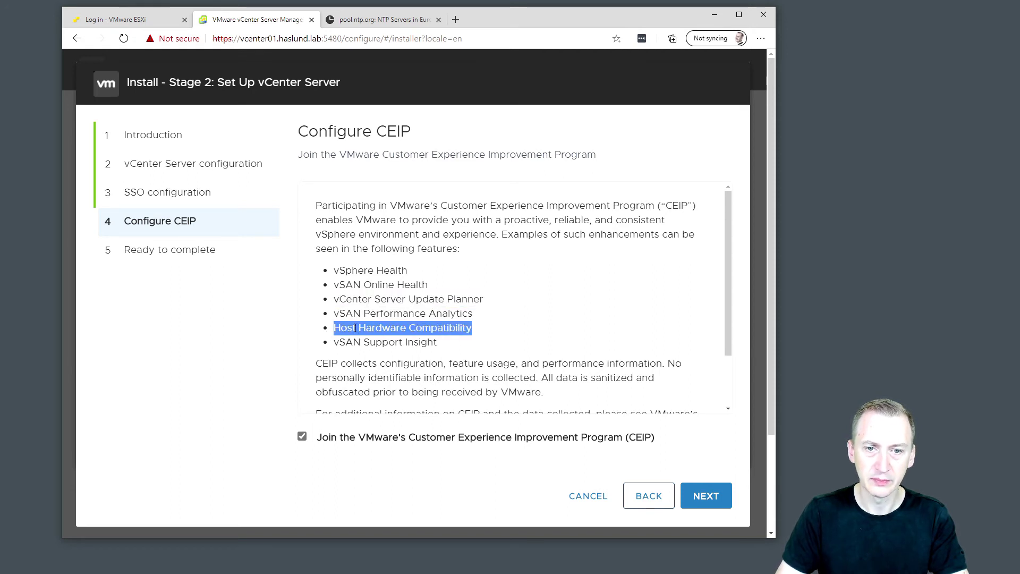
{"action": "left_click_drag", "start_coordinate": [434, 267], "coordinate": [325, 269]}
{"action": "left_click", "coordinate": [478, 266]}
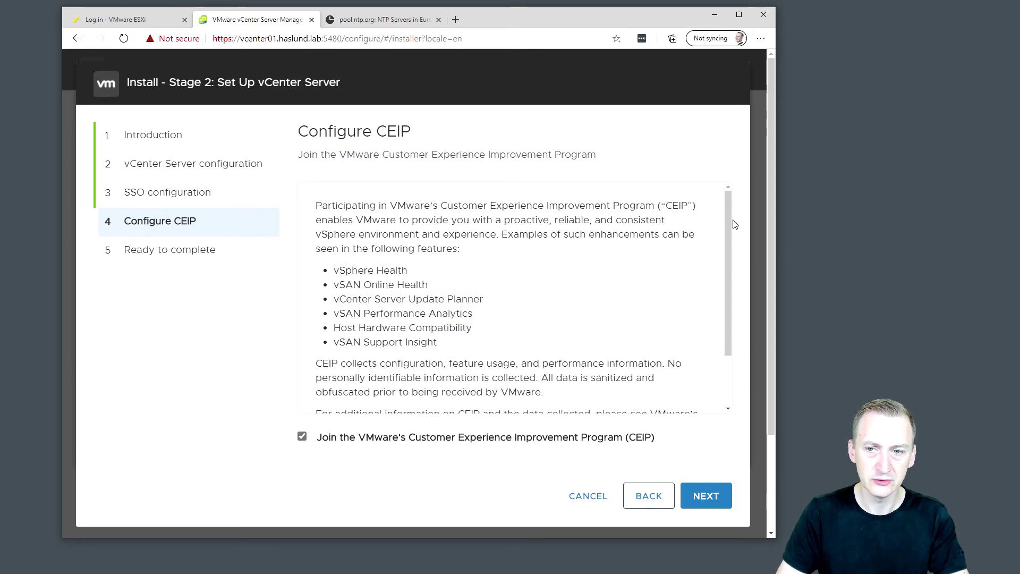
{"action": "left_click_drag", "start_coordinate": [731, 220], "coordinate": [729, 276]}
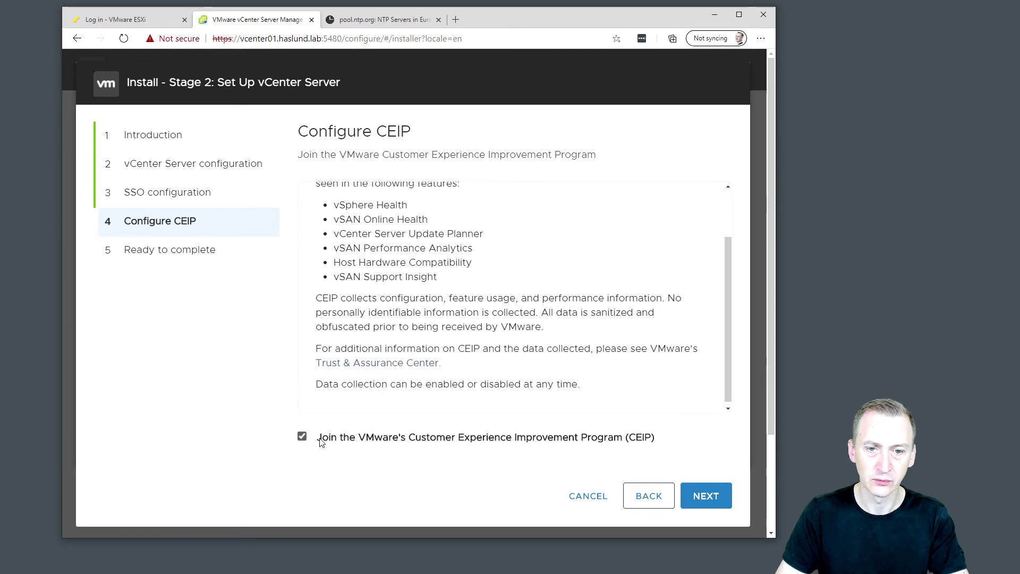
{"action": "left_click", "coordinate": [704, 496]}
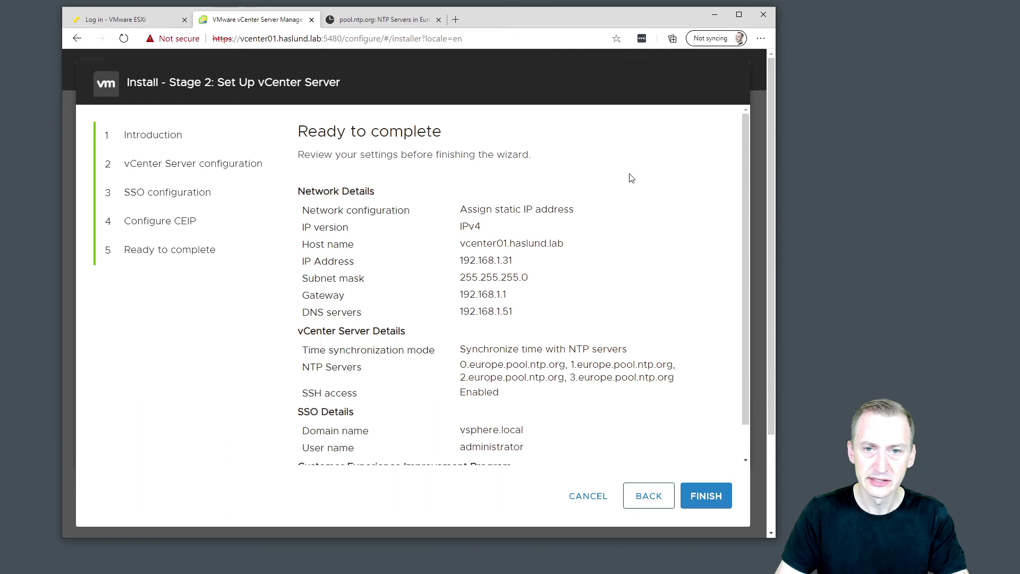
Review the Ready to complete summary and finish Stage 2.
{"action": "left_click_drag", "start_coordinate": [745, 139], "coordinate": [754, 197]}
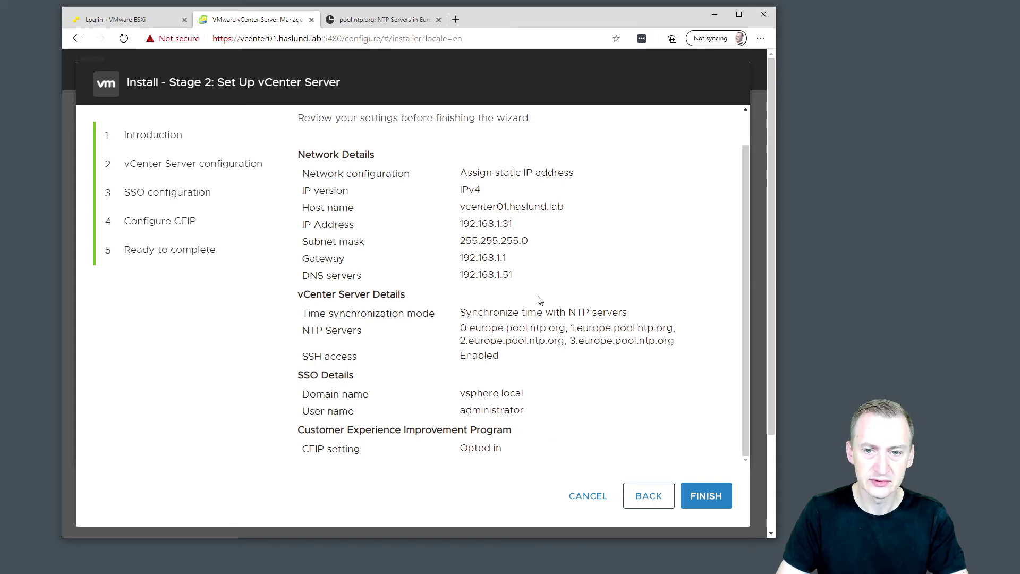
{"action": "left_click", "coordinate": [715, 496]}
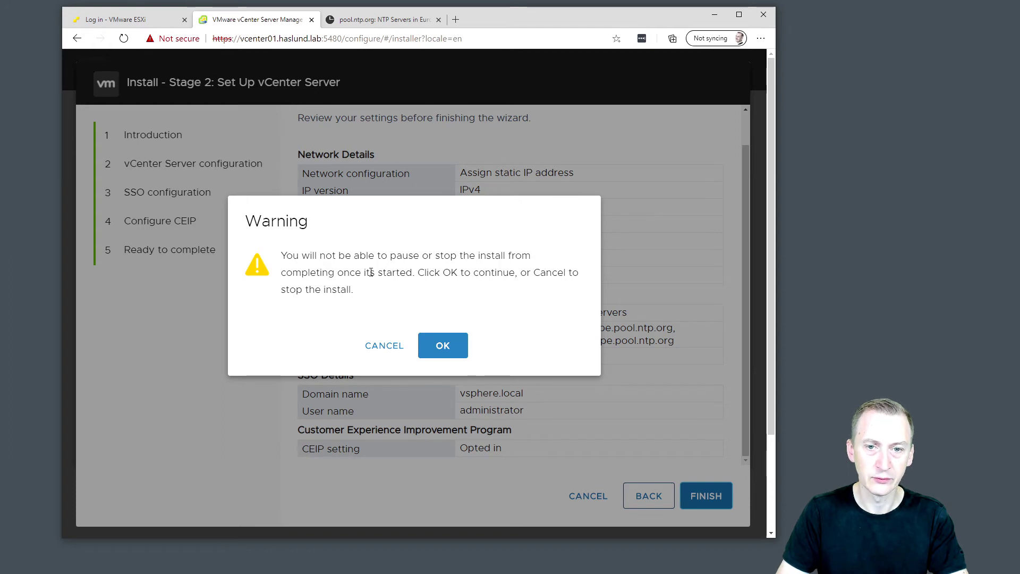
Confirm the unstoppable install, close the pool.ntp.org tab, and select the page address.
{"action": "left_click", "coordinate": [451, 350]}
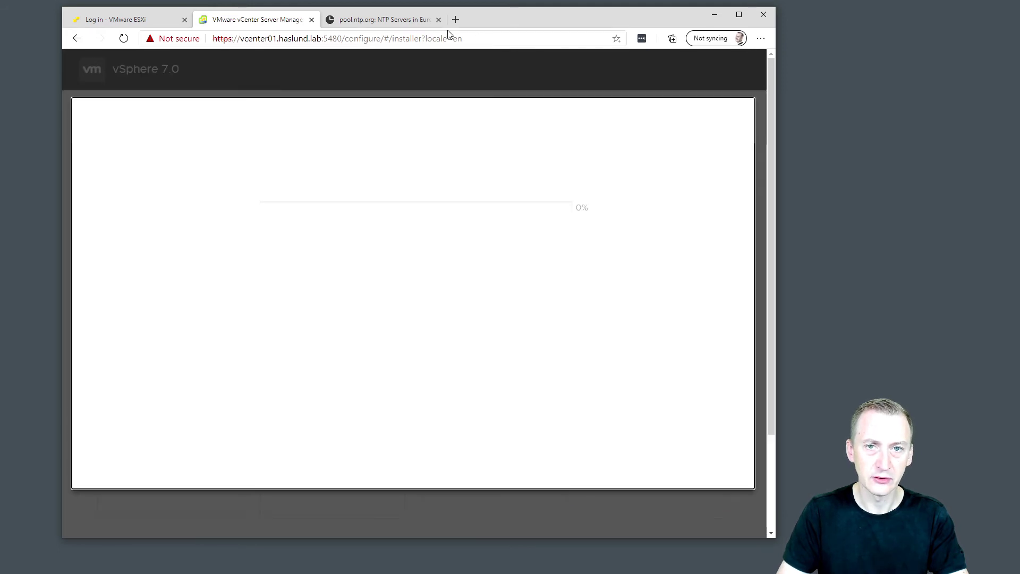
{"action": "left_click", "coordinate": [439, 20]}
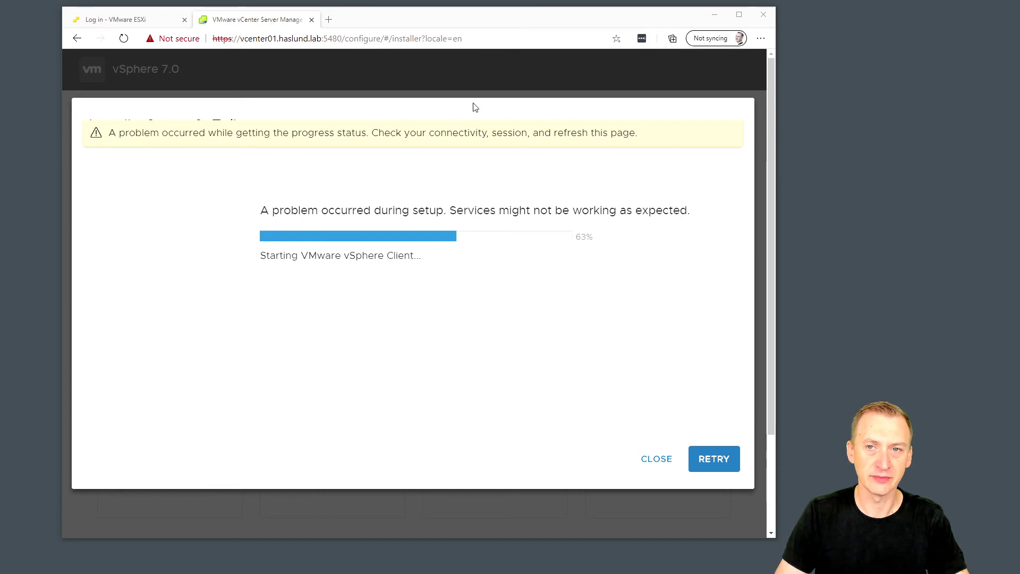
{"action": "left_click", "coordinate": [494, 36]}
{"action": "key", "text": "Return"}
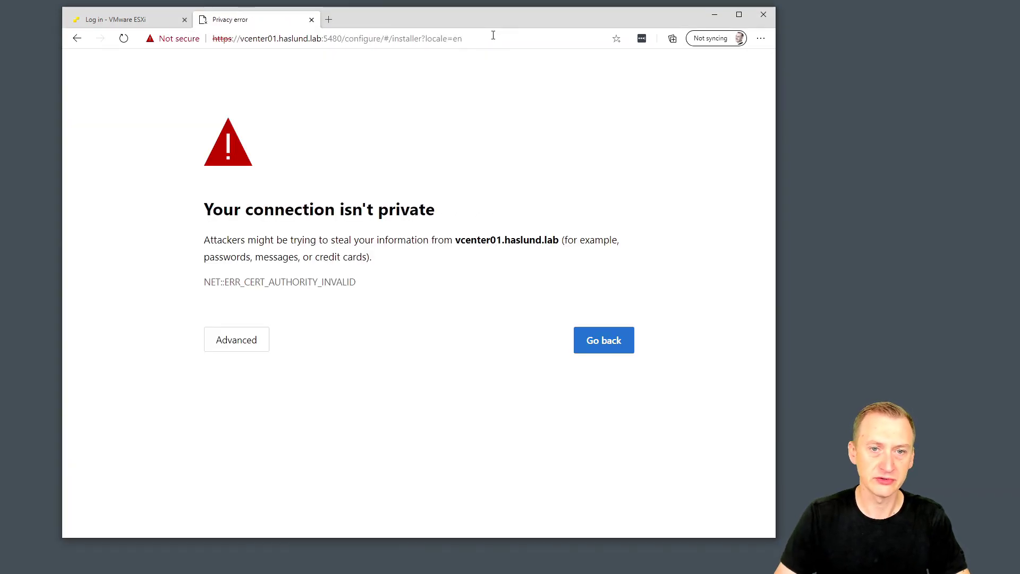
{"action": "left_click", "coordinate": [240, 339]}
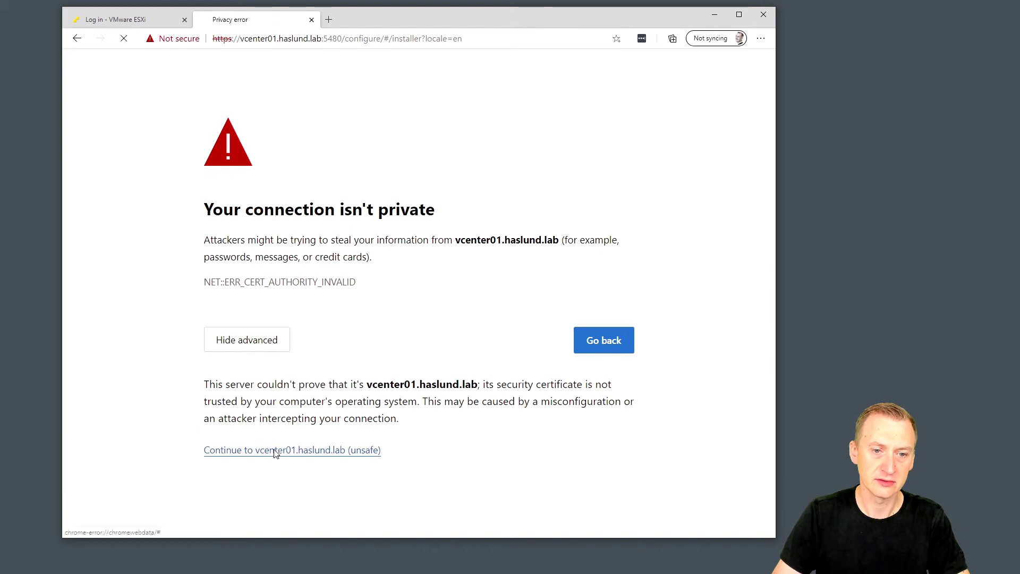
{"action": "left_click", "coordinate": [276, 451]}
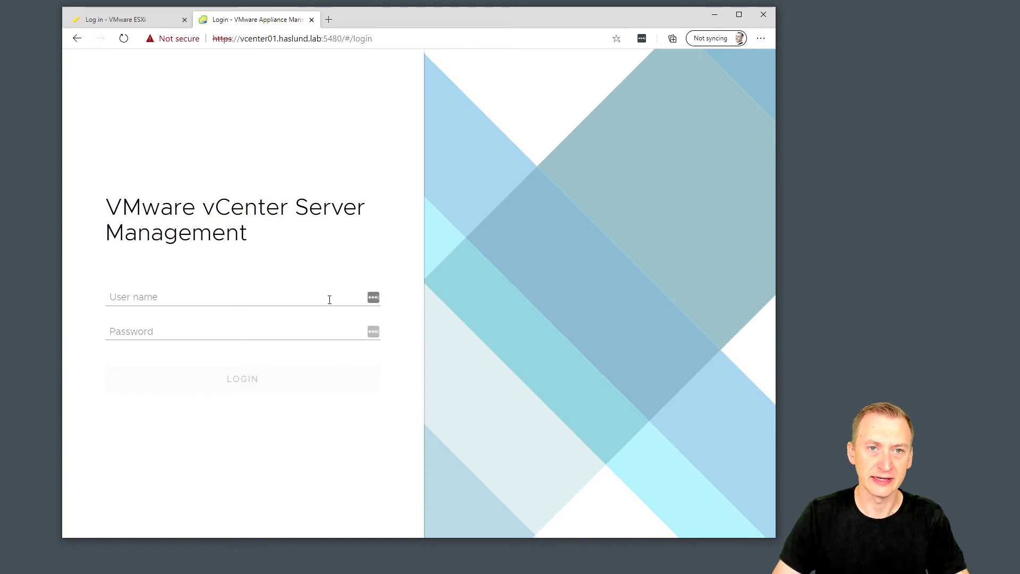
{"action": "left_click", "coordinate": [329, 299]}
{"action": "type", "text": "adm"}
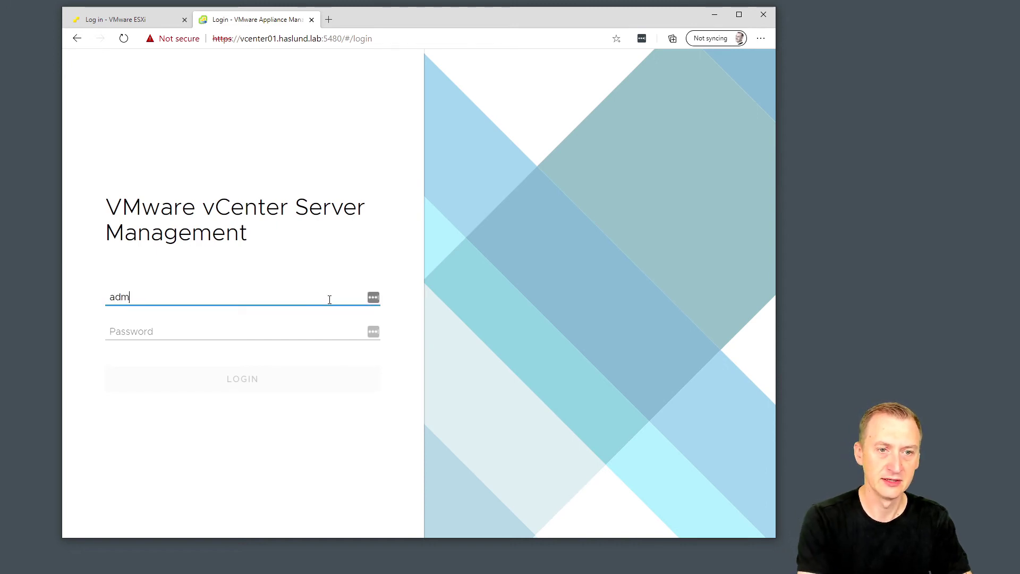
{"action": "type", "text": "inistrator@"}
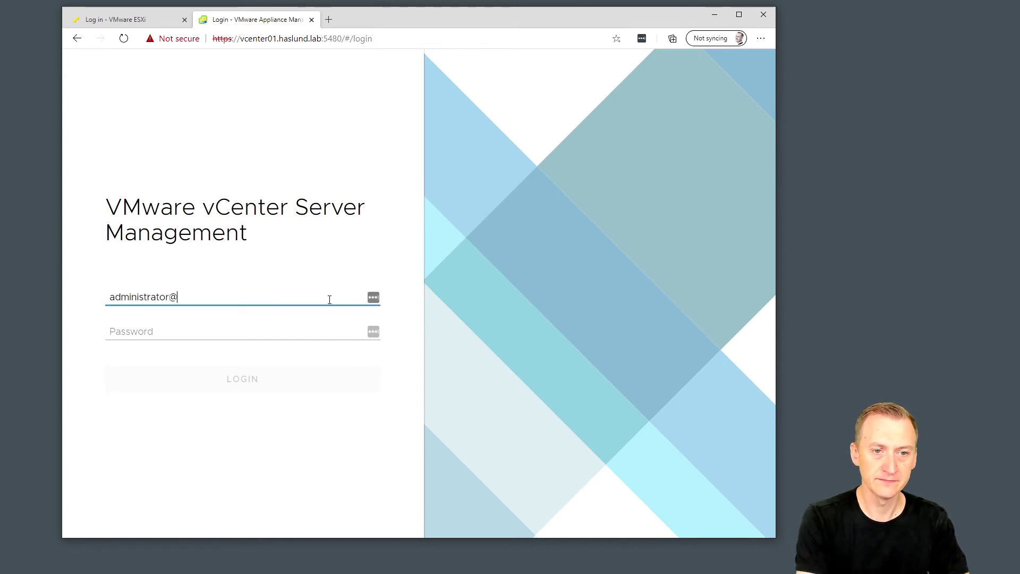
{"action": "type", "text": "vsphere.local"}
{"action": "key", "text": "Tab"}
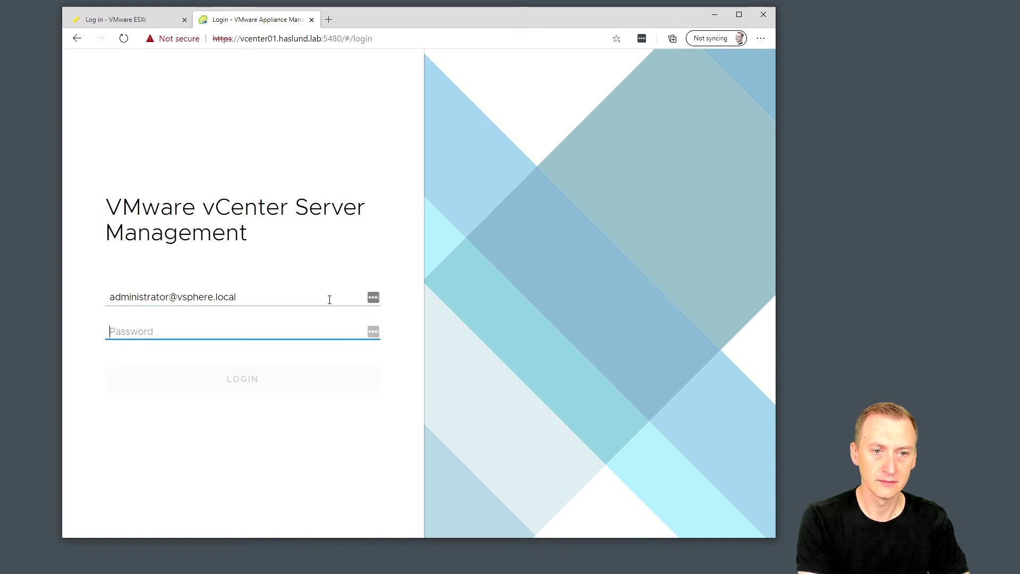
{"action": "type", "text": "VM••••••"}
{"action": "key", "text": "Return"}
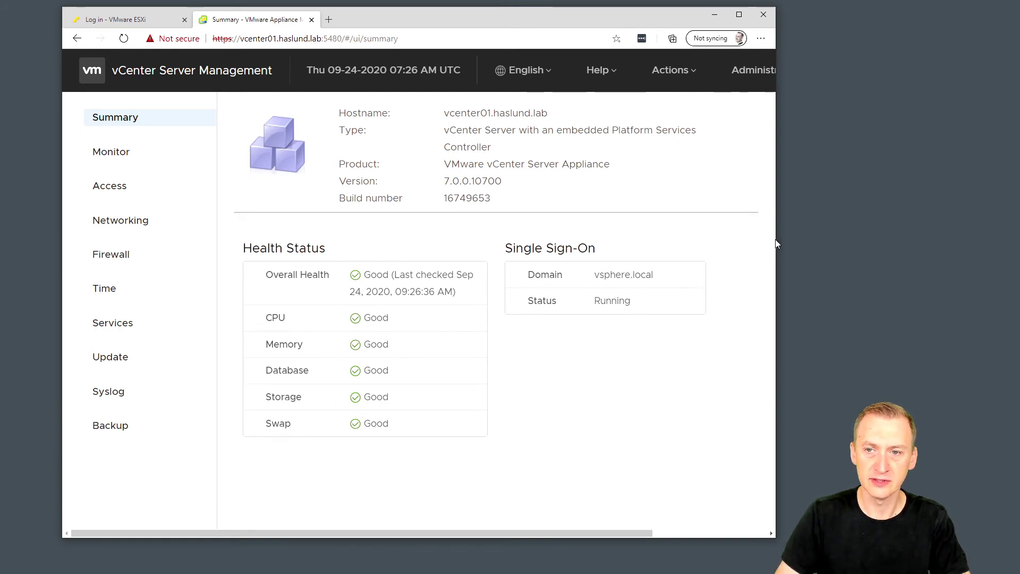
Widen the window, check for appliance updates (none found), and log out.
{"action": "left_click_drag", "start_coordinate": [779, 237], "coordinate": [933, 230]}
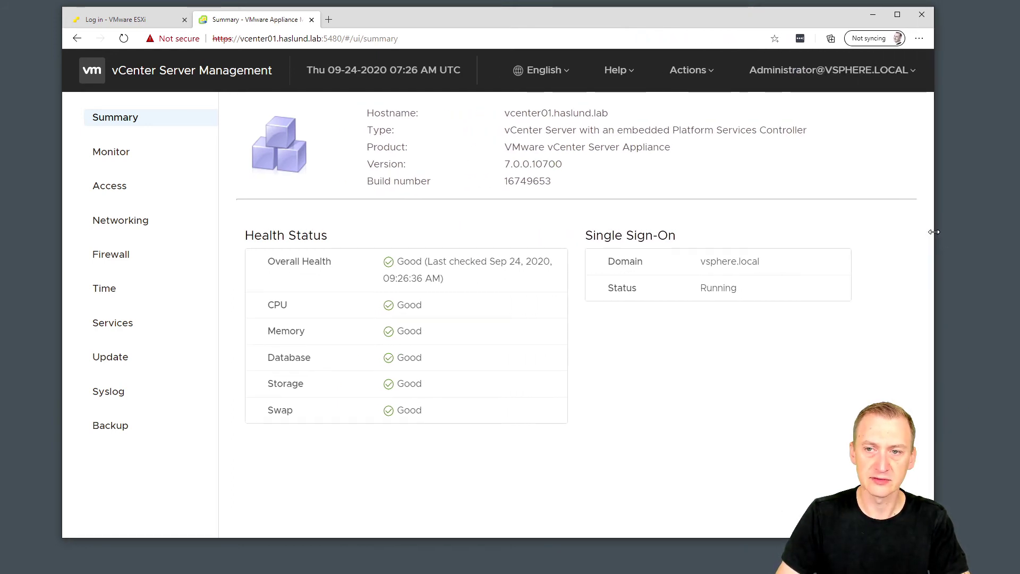
{"action": "left_click_drag", "start_coordinate": [691, 18], "coordinate": [659, 15]}
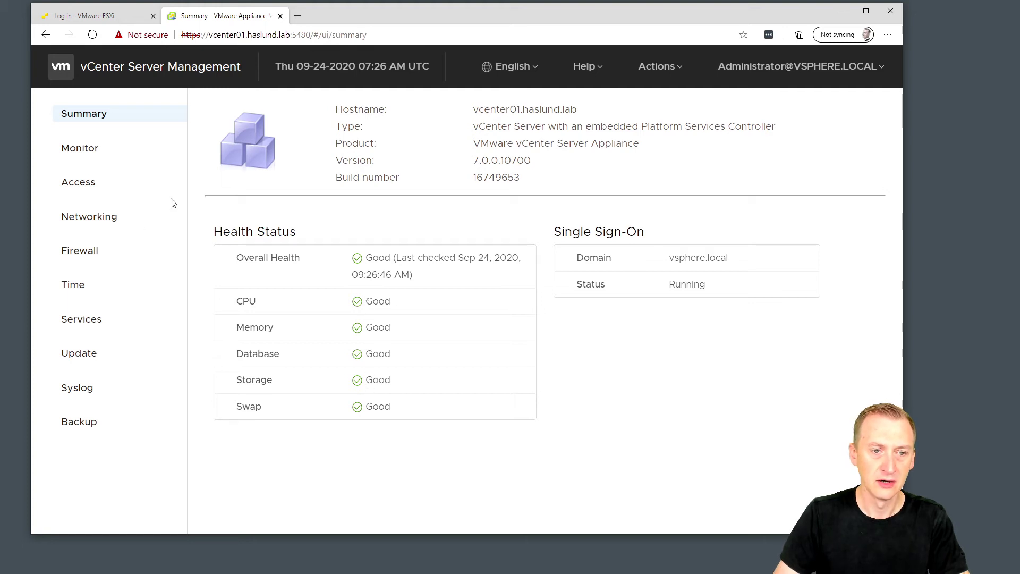
{"action": "left_click", "coordinate": [115, 357]}
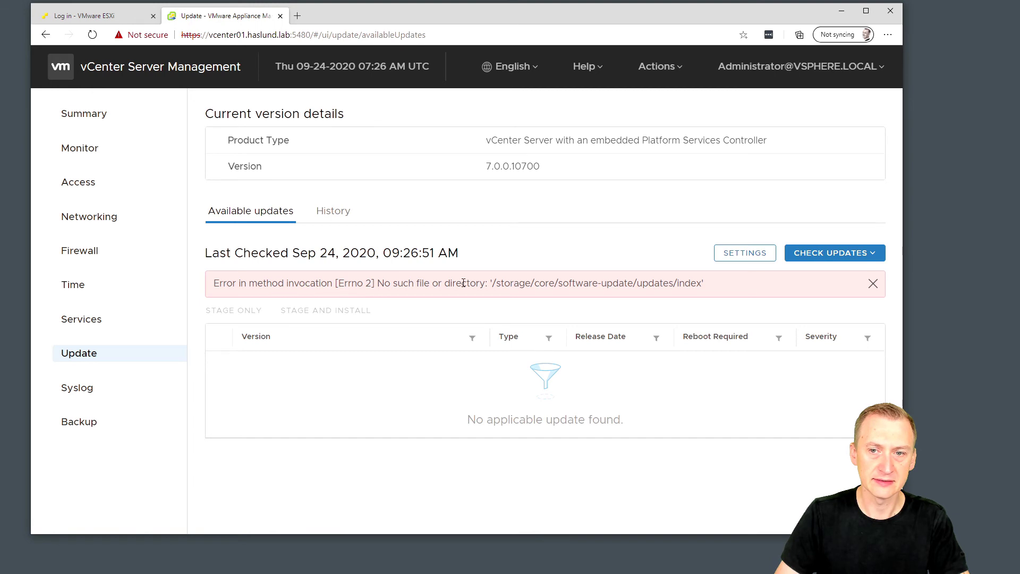
{"action": "left_click", "coordinate": [830, 254]}
{"action": "left_click", "coordinate": [821, 304]}
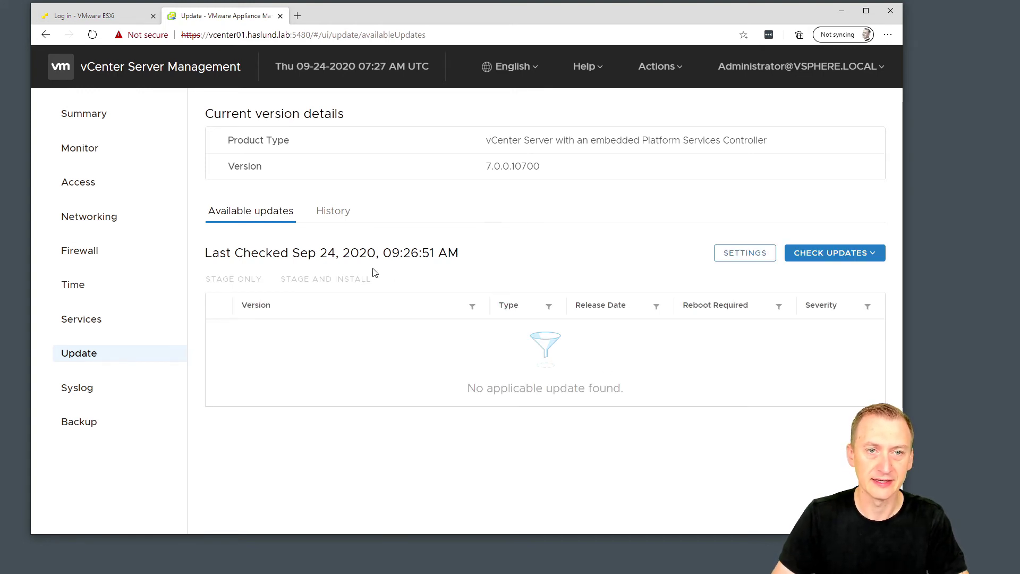
{"action": "left_click", "coordinate": [824, 74]}
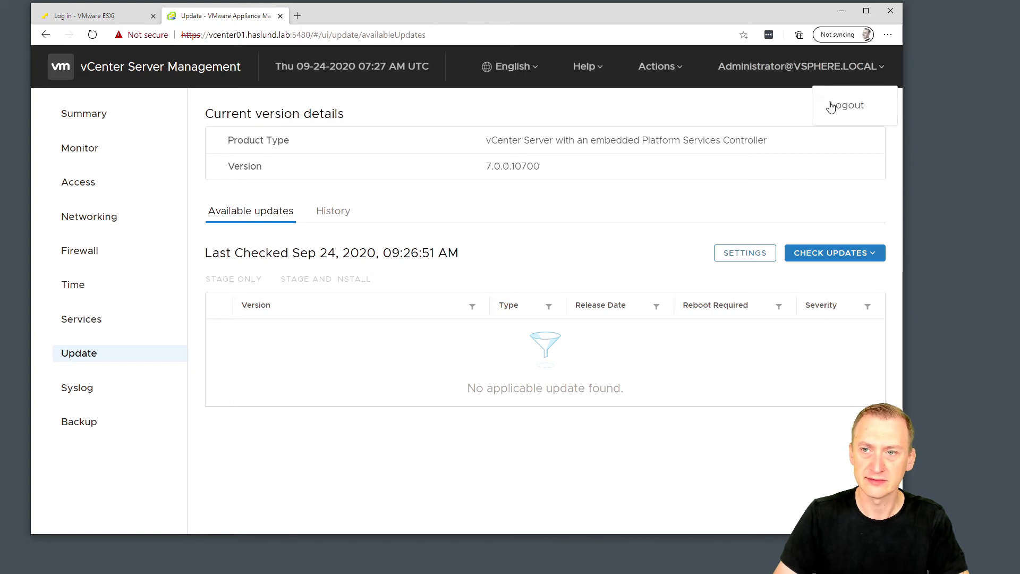
{"action": "left_click", "coordinate": [835, 107]}
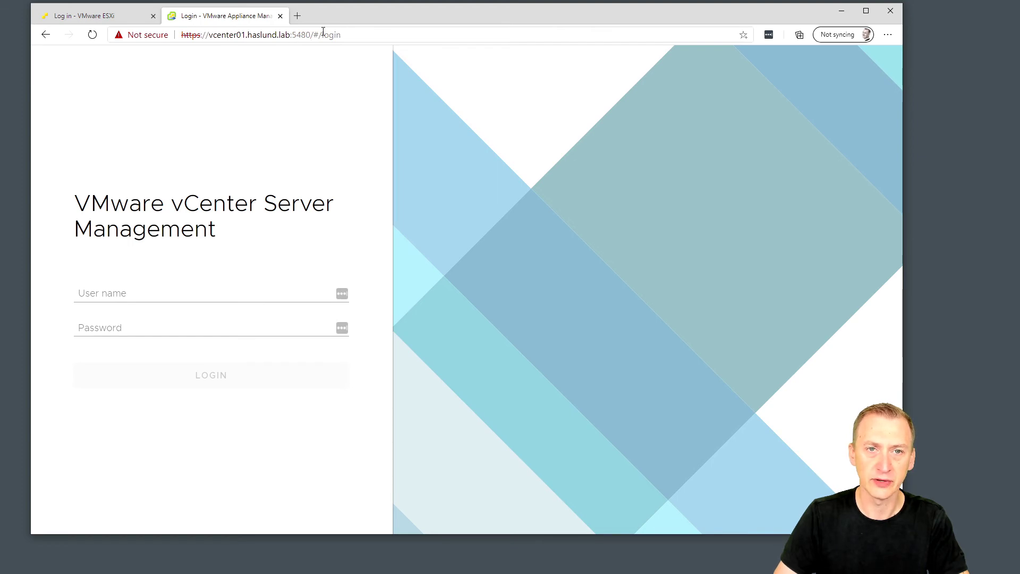
{"action": "left_click", "coordinate": [298, 15]}
{"action": "type", "text": "https://vcent"}
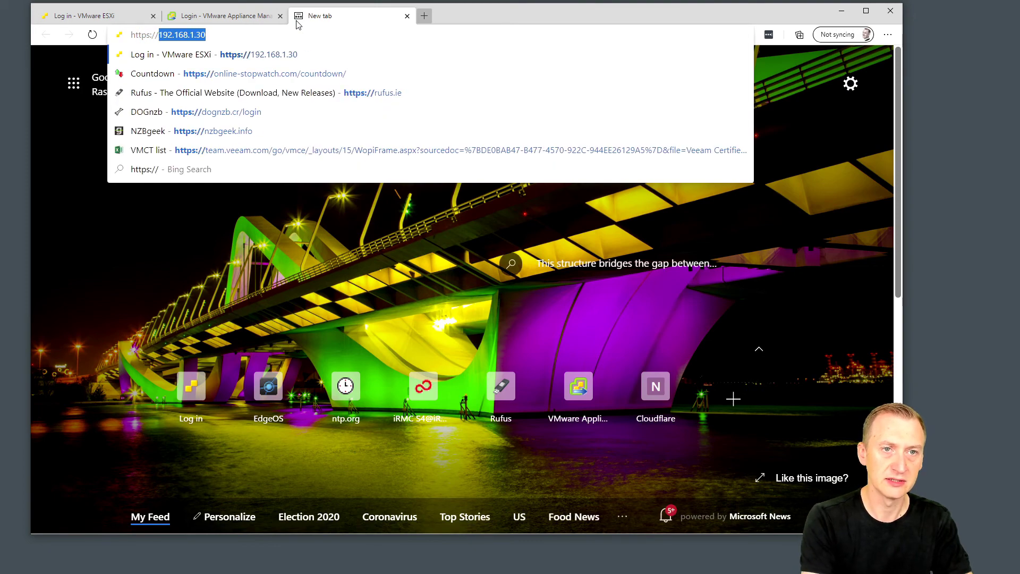
{"action": "key", "text": "Return"}
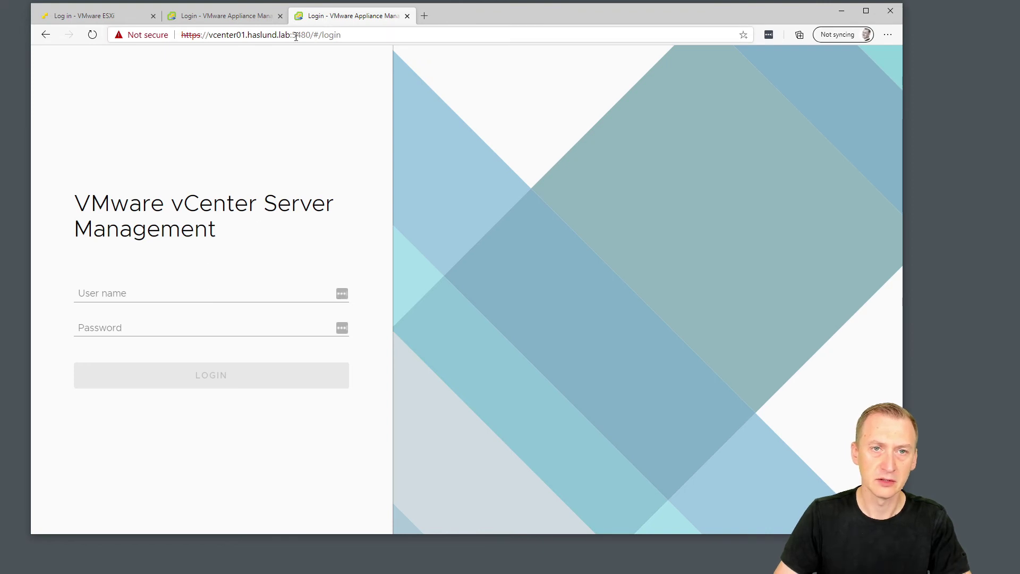
{"action": "left_click_drag", "start_coordinate": [296, 34], "coordinate": [446, 34]}
{"action": "key", "text": "BackSpace"}
{"action": "key", "text": "BackSpace"}
{"action": "key", "text": "BackSpace"}
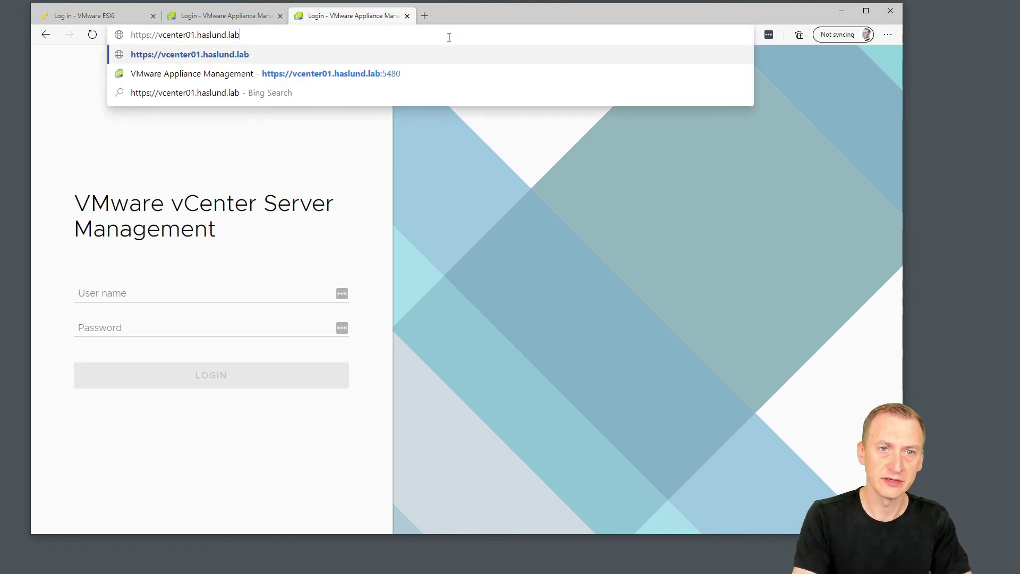
{"action": "key", "text": "Return"}
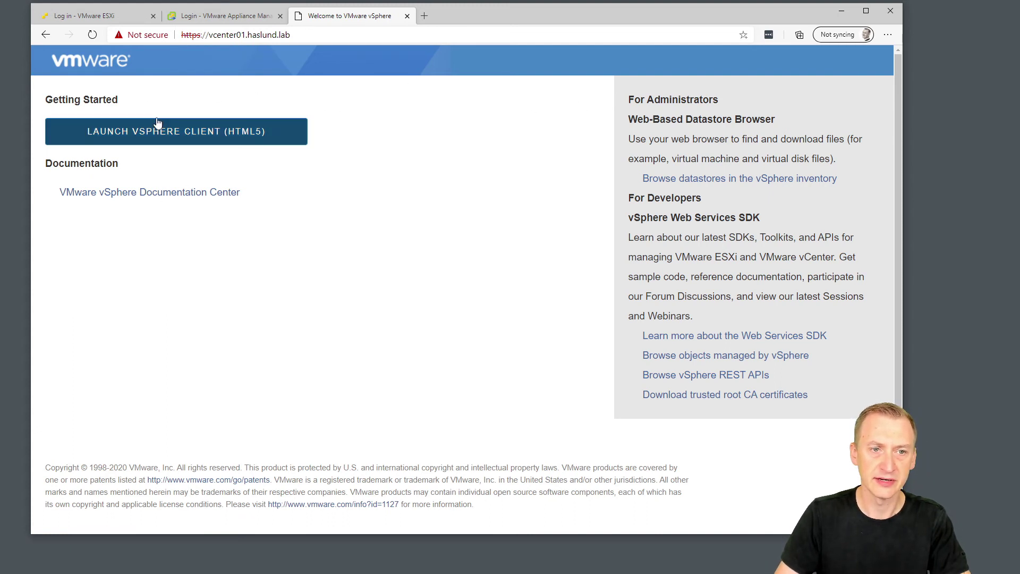
{"action": "left_click", "coordinate": [208, 139]}
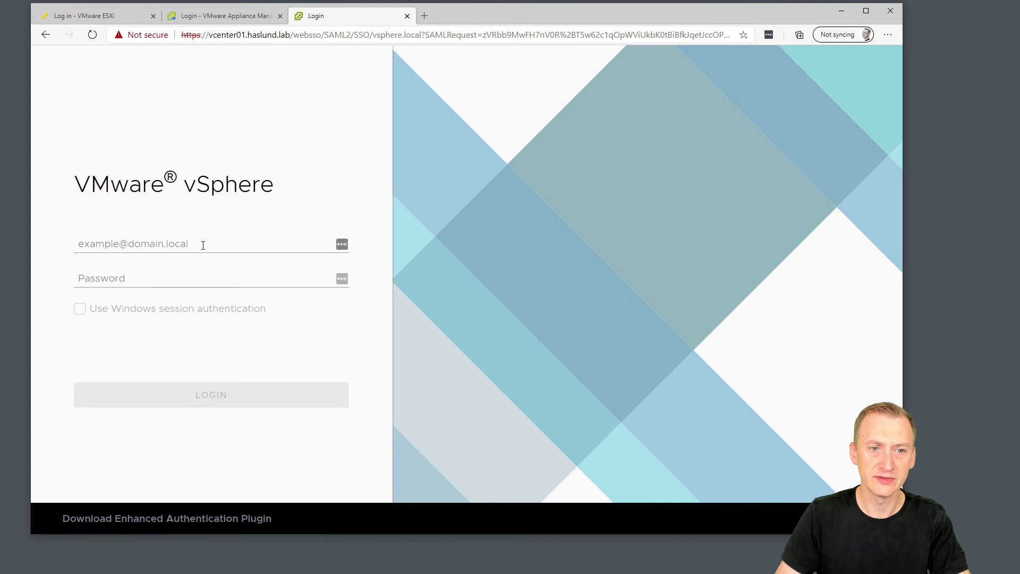
Attempt to sign in to the vSphere Client as root with its password.
{"action": "left_click", "coordinate": [203, 245]}
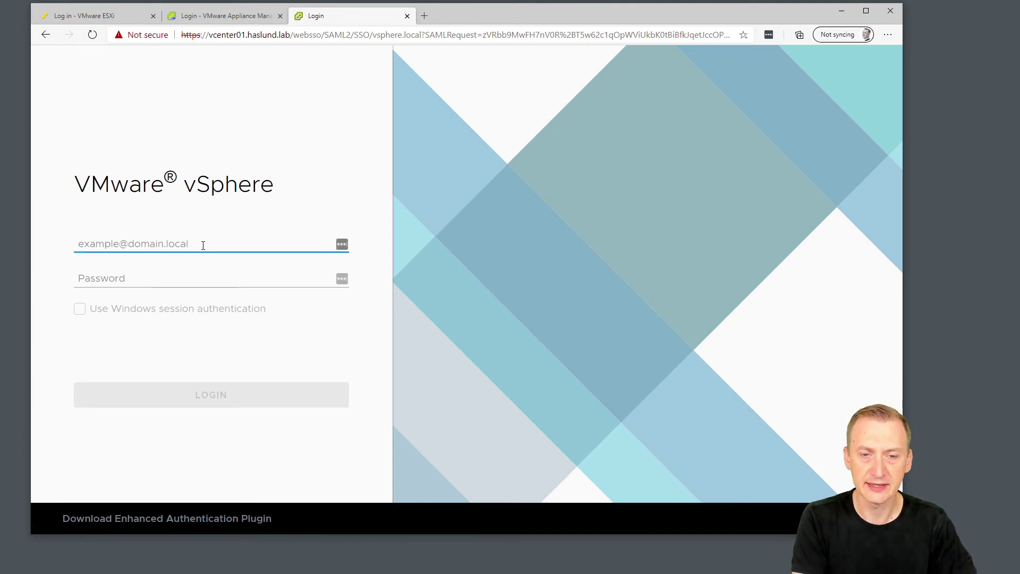
{"action": "type", "text": "root"}
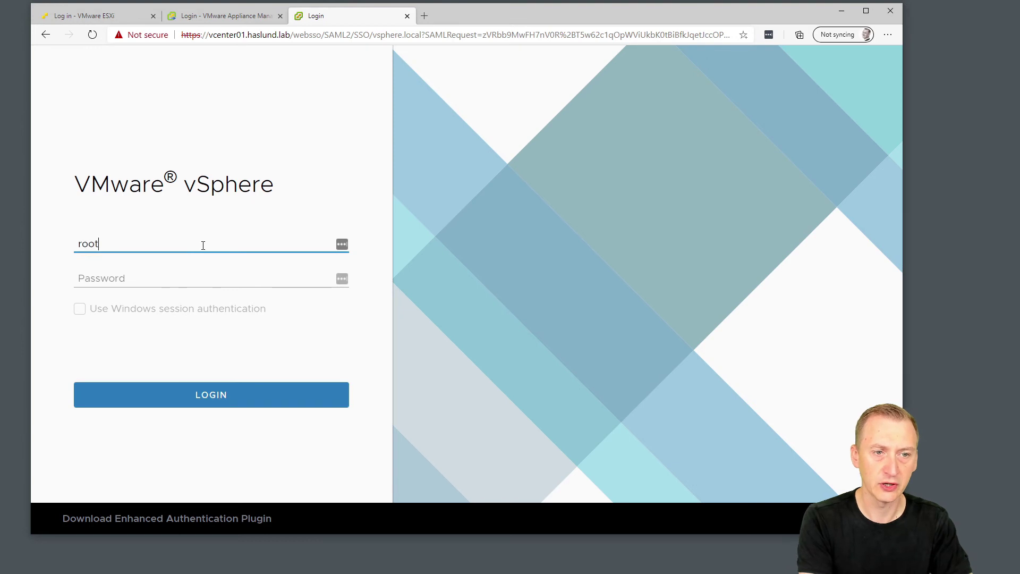
{"action": "key", "text": "Tab"}
{"action": "type", "text": "VM"}
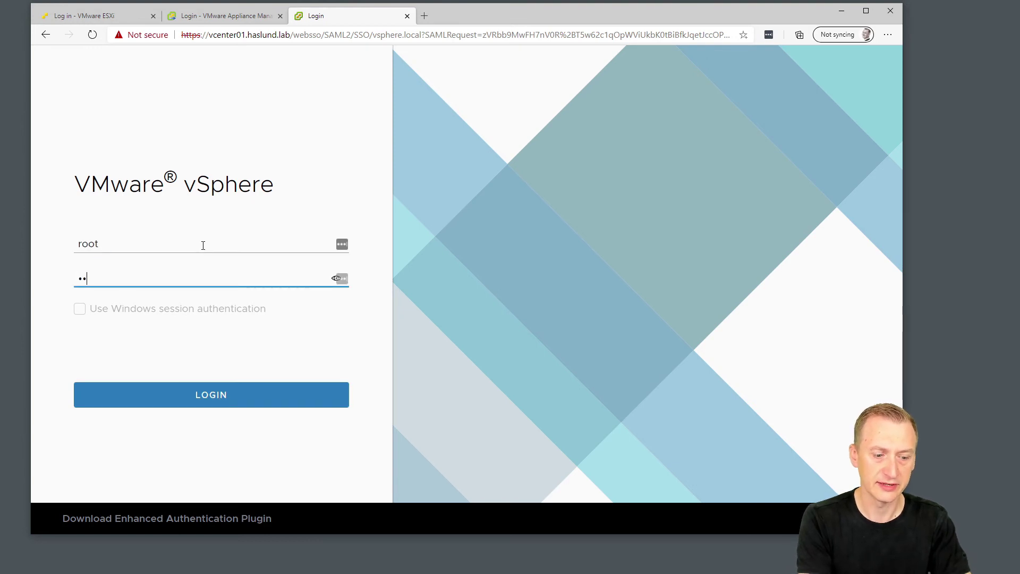
{"action": "type", "text": "ware1!"}
{"action": "key", "text": "Return"}
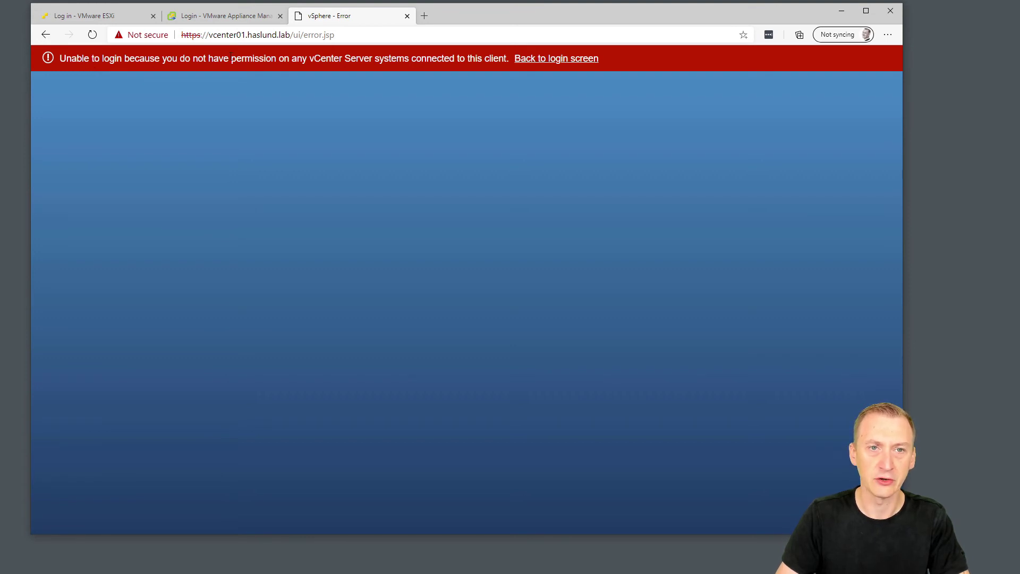
Read the no-permission error and return to the login screen.
{"action": "left_click_drag", "start_coordinate": [230, 58], "coordinate": [479, 59]}
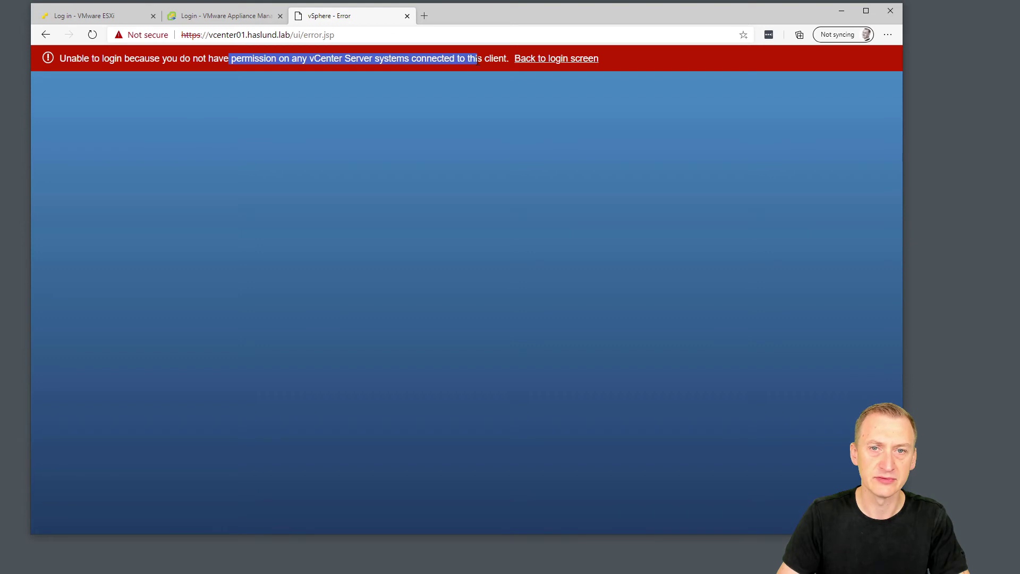
{"action": "left_click", "coordinate": [483, 60]}
{"action": "left_click", "coordinate": [556, 59]}
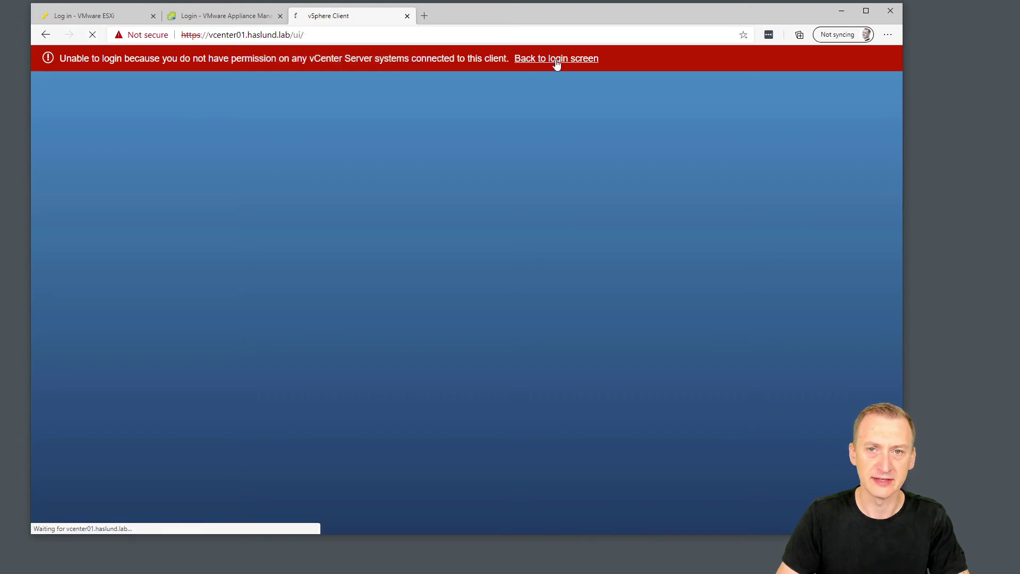
Sign in to vcenter01.haslund.lab with the vsphere.local administrator account and password.
{"action": "left_click", "coordinate": [196, 250]}
{"action": "type", "text": "administrator@vsphere.loc"}
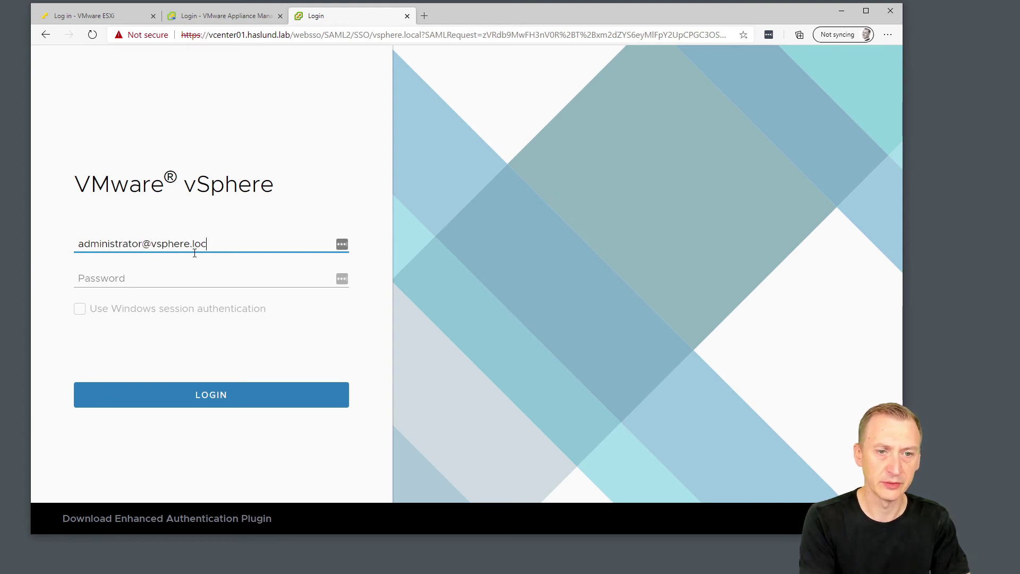
{"action": "key", "text": "Home"}
{"action": "key", "text": "shift+Right"}
{"action": "key", "text": "shift+Right"}
{"action": "key", "text": "shift+Right"}
{"action": "key", "text": "shift+Right"}
{"action": "key", "text": "shift+Right"}
{"action": "key", "text": "shift+Right"}
{"action": "key", "text": "shift+Right"}
{"action": "key", "text": "shift+Right"}
{"action": "key", "text": "shift+Right"}
{"action": "key", "text": "shift+Right"}
{"action": "key", "text": "shift+Right"}
{"action": "key", "text": "shift+Right"}
{"action": "key", "text": "shift+Right"}
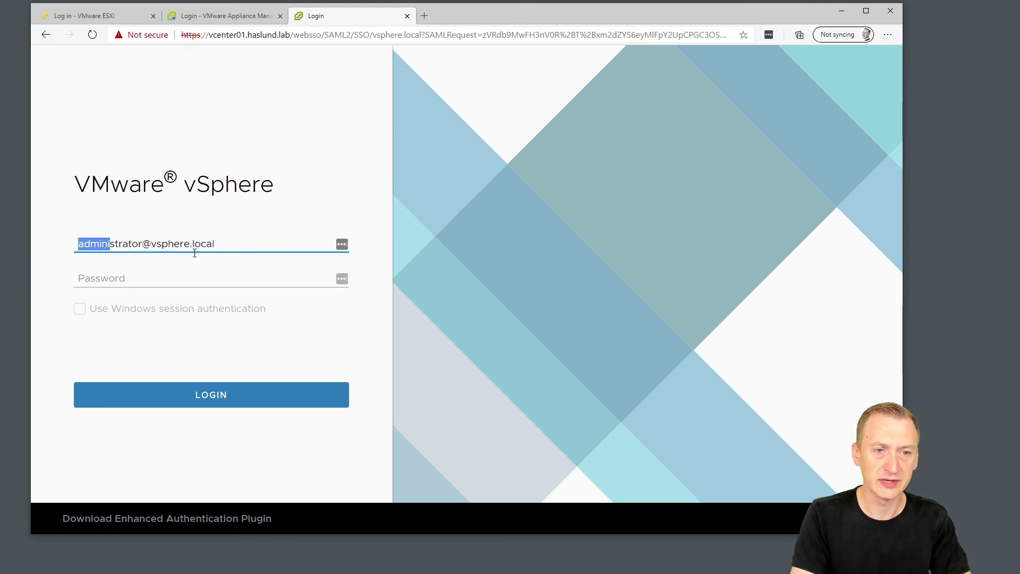
{"action": "key", "text": "Right"}
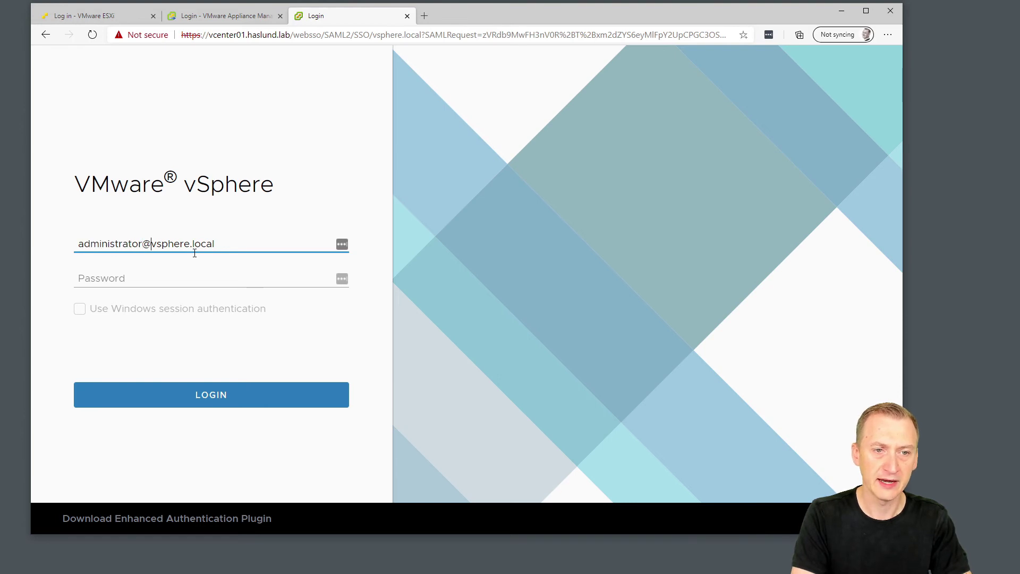
{"action": "key", "text": "shift+End"}
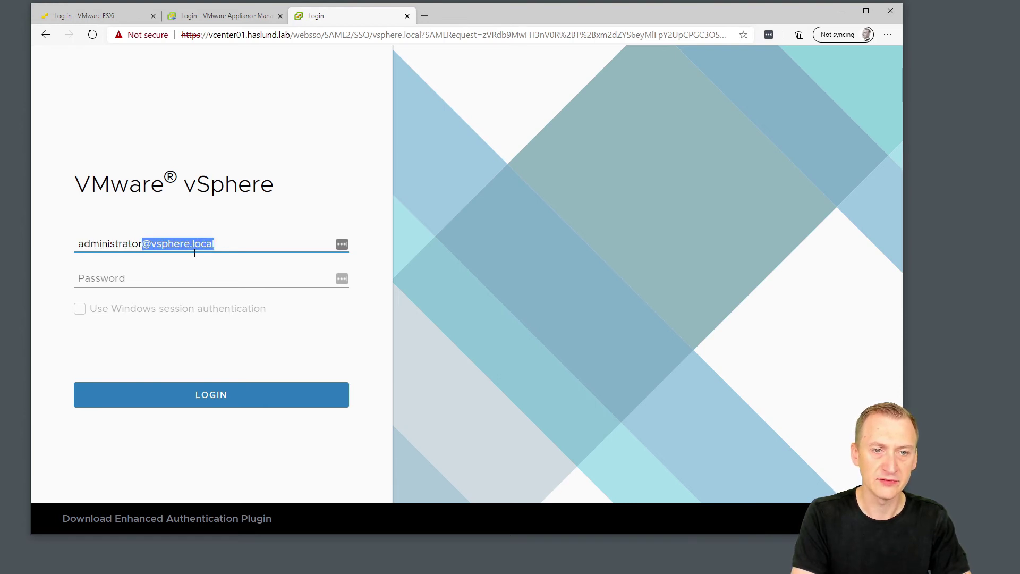
{"action": "key", "text": "Right"}
{"action": "key", "text": "Tab"}
{"action": "type", "text": "••"}
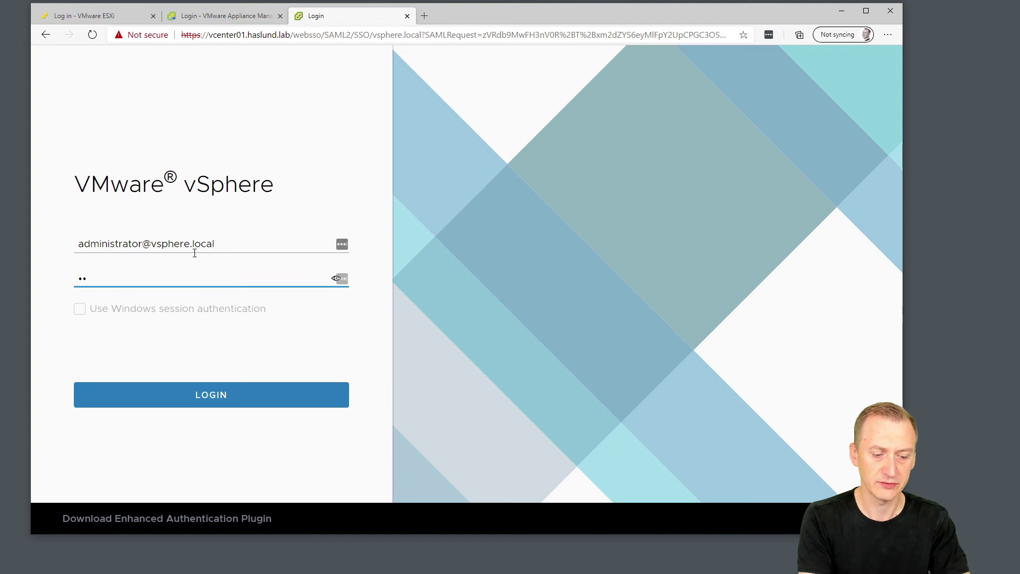
{"action": "type", "text": "••••••"}
{"action": "key", "text": "Return"}
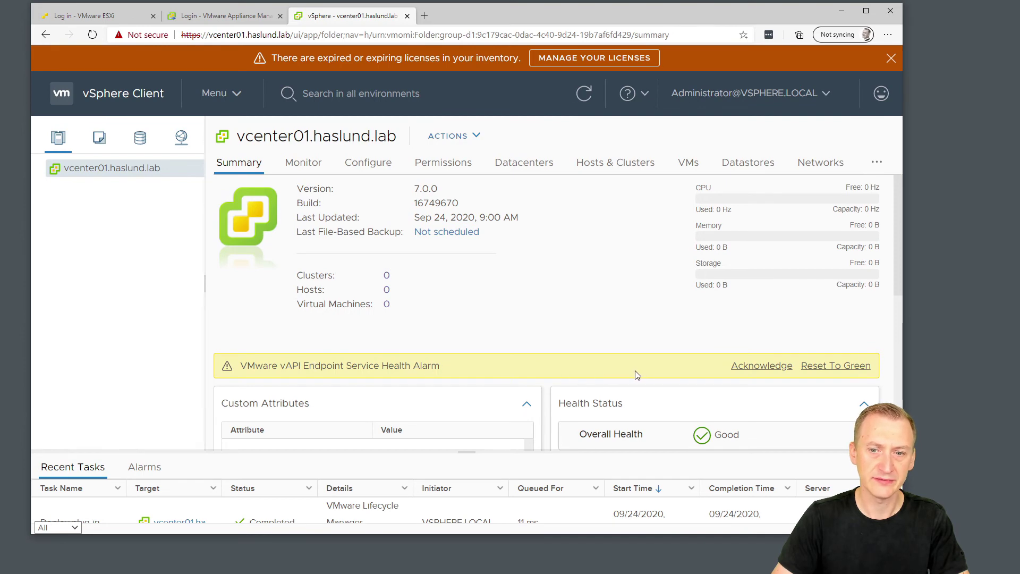
Reset the vAPI Endpoint Service Health Alarm to green.
{"action": "scroll", "coordinate": [486, 368], "scroll_direction": "down", "scroll_amount": 2}
{"action": "scroll", "coordinate": [486, 367], "scroll_direction": "up", "scroll_amount": 2}
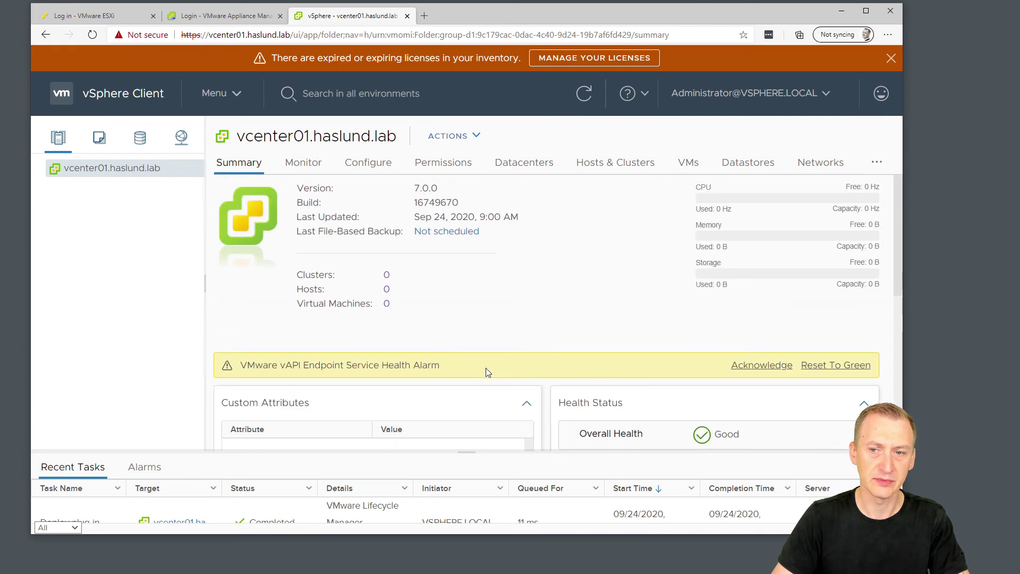
{"action": "left_click", "coordinate": [820, 367]}
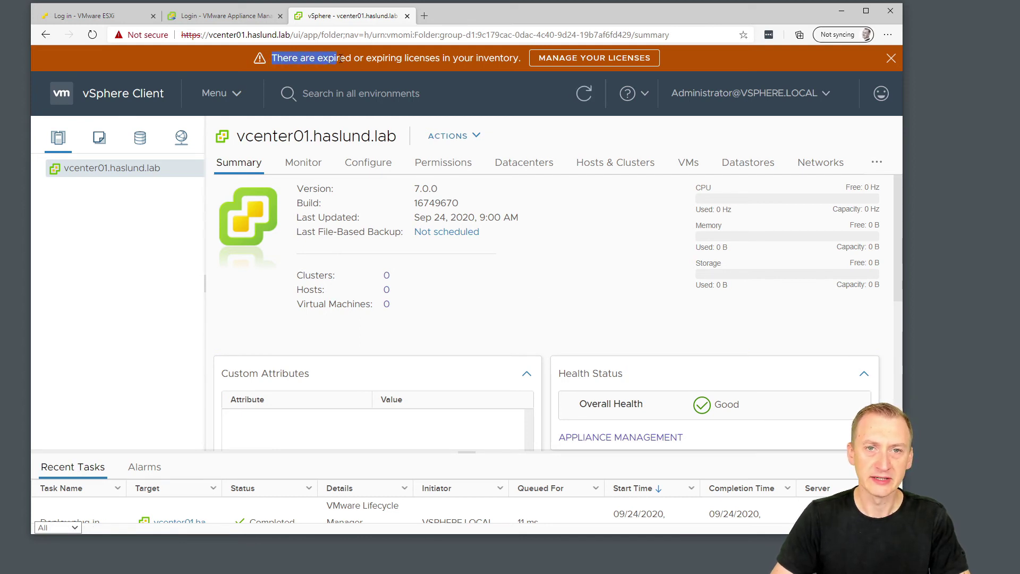
Go to license management from the expiring licenses warning.
{"action": "left_click_drag", "start_coordinate": [383, 59], "coordinate": [504, 59]}
{"action": "left_click", "coordinate": [510, 60]}
{"action": "left_click", "coordinate": [587, 65]}
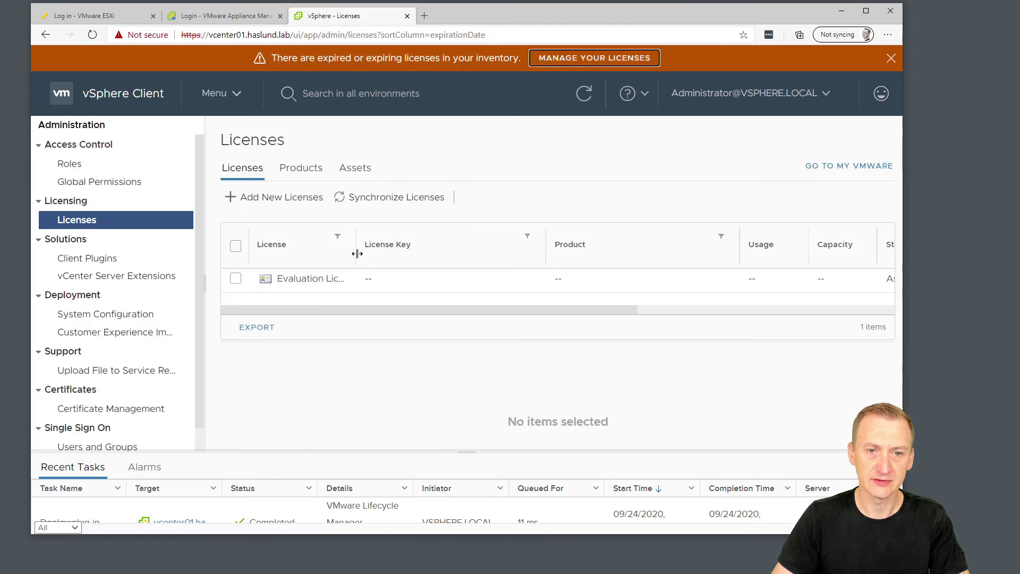
Select the Evaluation License and check which vCenter Server systems it covers.
{"action": "left_click_drag", "start_coordinate": [382, 249], "coordinate": [382, 249]}
{"action": "left_click", "coordinate": [236, 278]}
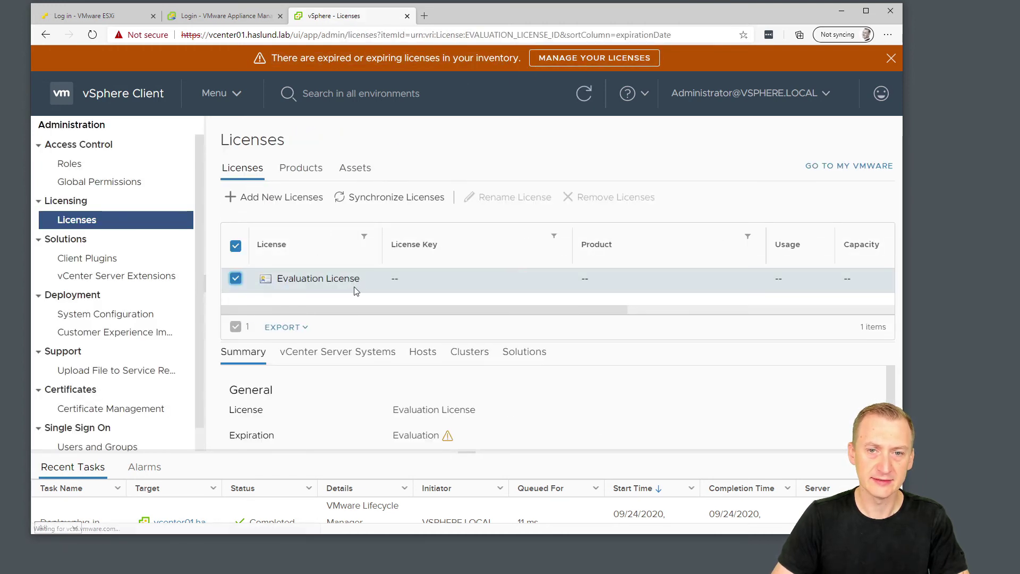
{"action": "scroll", "coordinate": [493, 420], "scroll_direction": "down", "scroll_amount": 1}
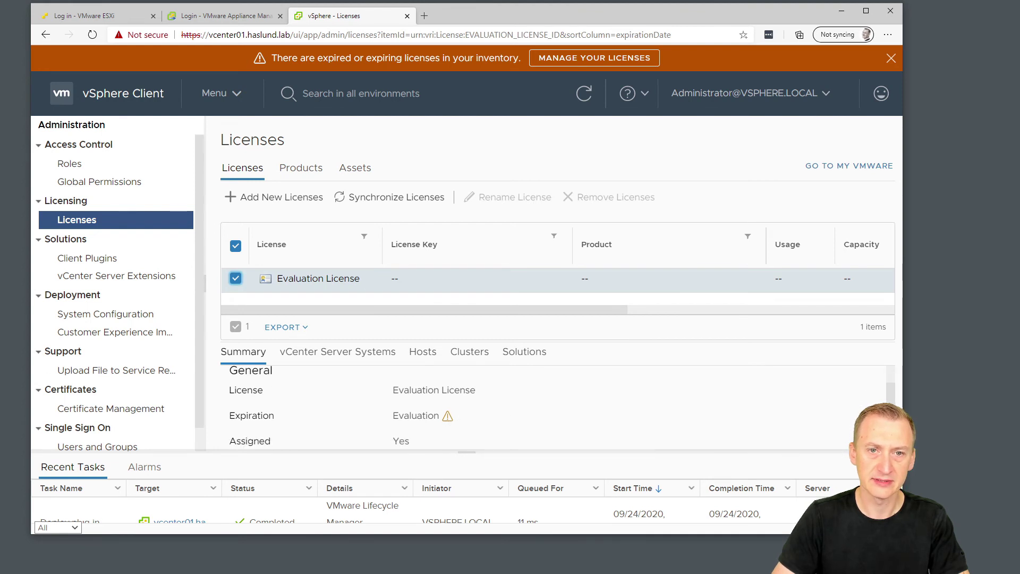
{"action": "key", "text": "ctrl+minus"}
{"action": "key", "text": "ctrl+minus"}
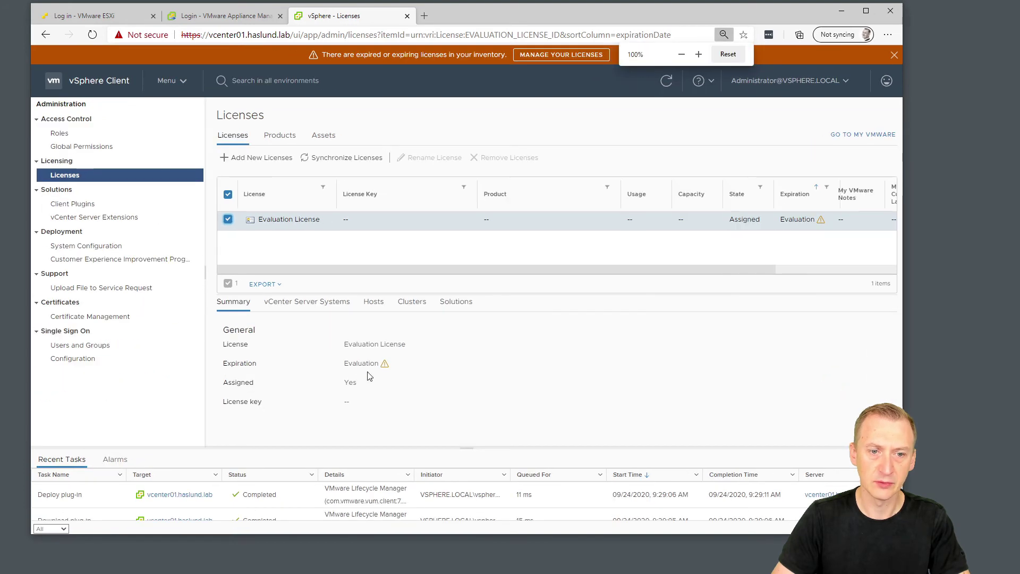
{"action": "mouse_move", "coordinate": [385, 366]}
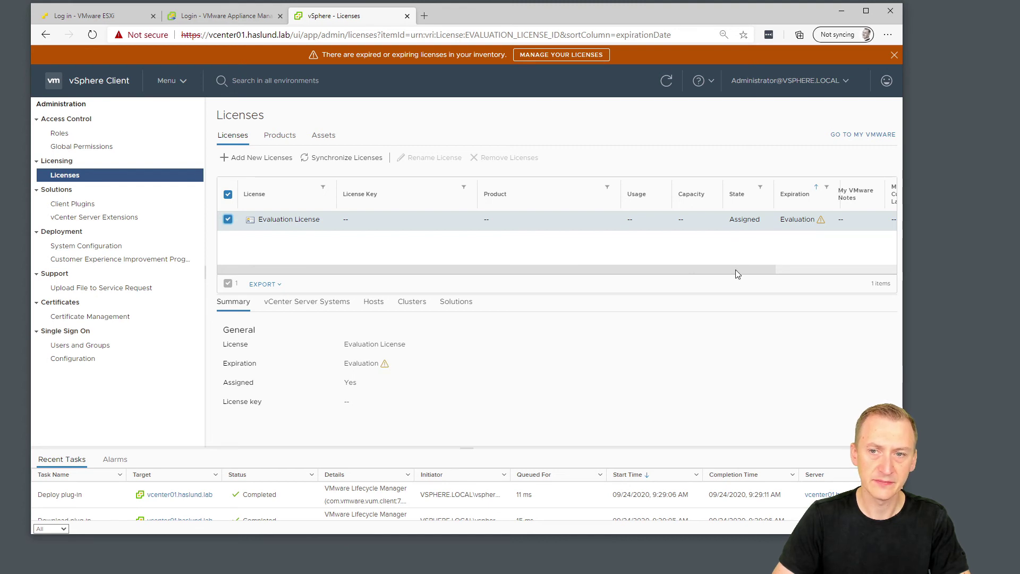
{"action": "mouse_move", "coordinate": [736, 270]}
{"action": "left_mouse_down"}
{"action": "mouse_move", "coordinate": [838, 268]}
{"action": "mouse_move", "coordinate": [718, 270]}
{"action": "left_mouse_up"}
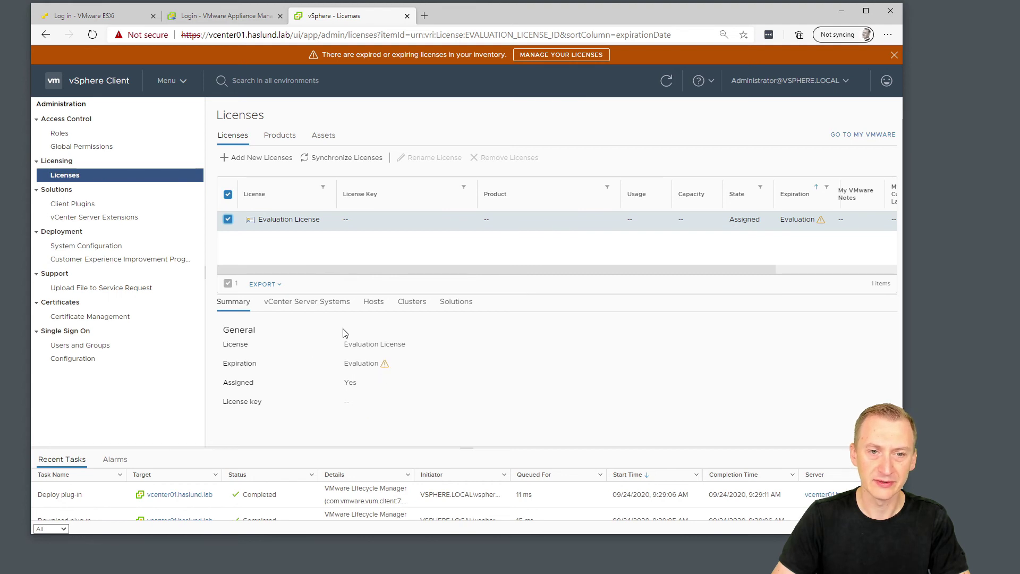
{"action": "left_click", "coordinate": [321, 301]}
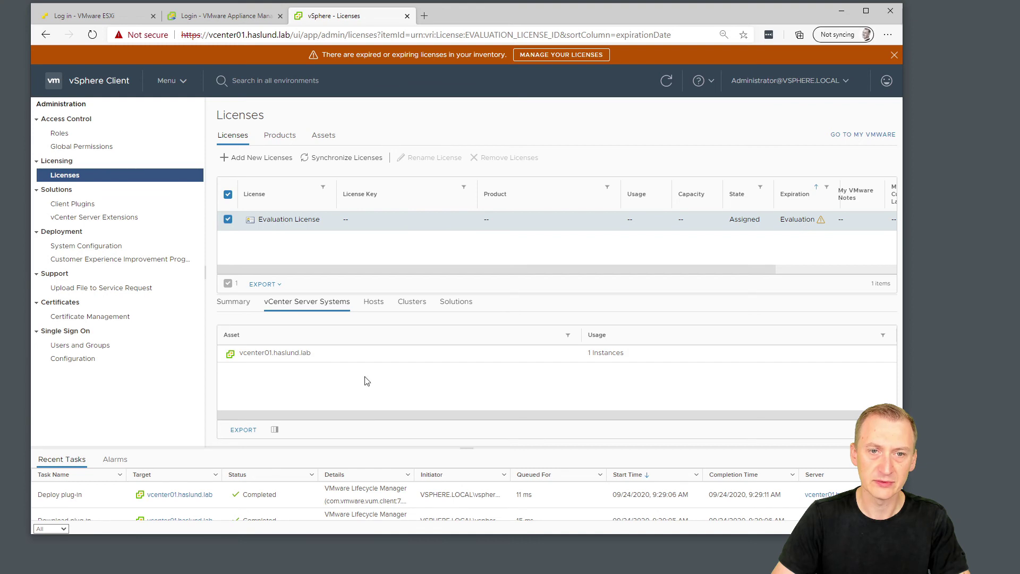
Browse the Products and Assets tabs, viewing the vcenter01.haslund.lab asset details.
{"action": "left_click", "coordinate": [278, 136]}
{"action": "left_click", "coordinate": [321, 137]}
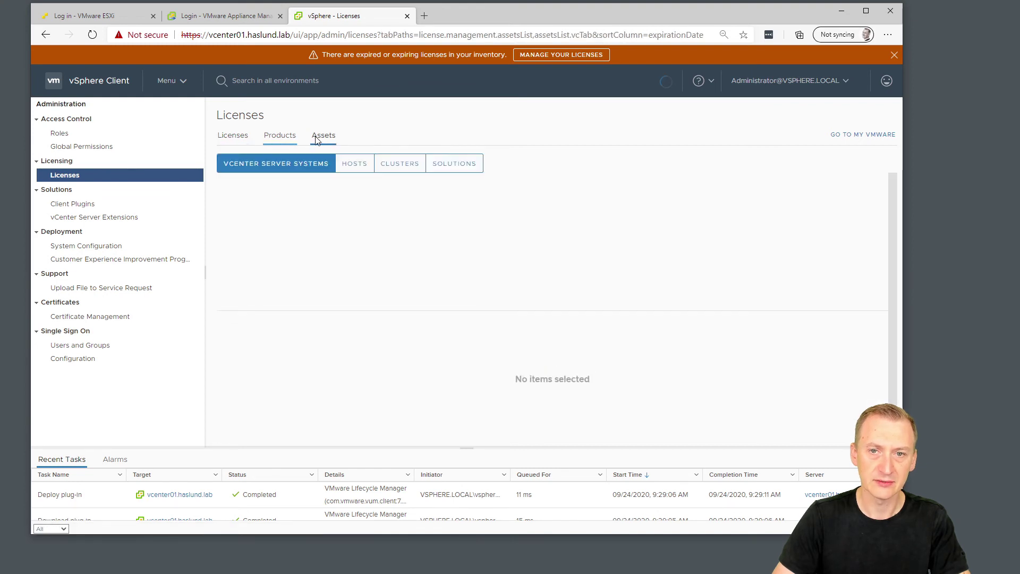
{"action": "left_click", "coordinate": [322, 230]}
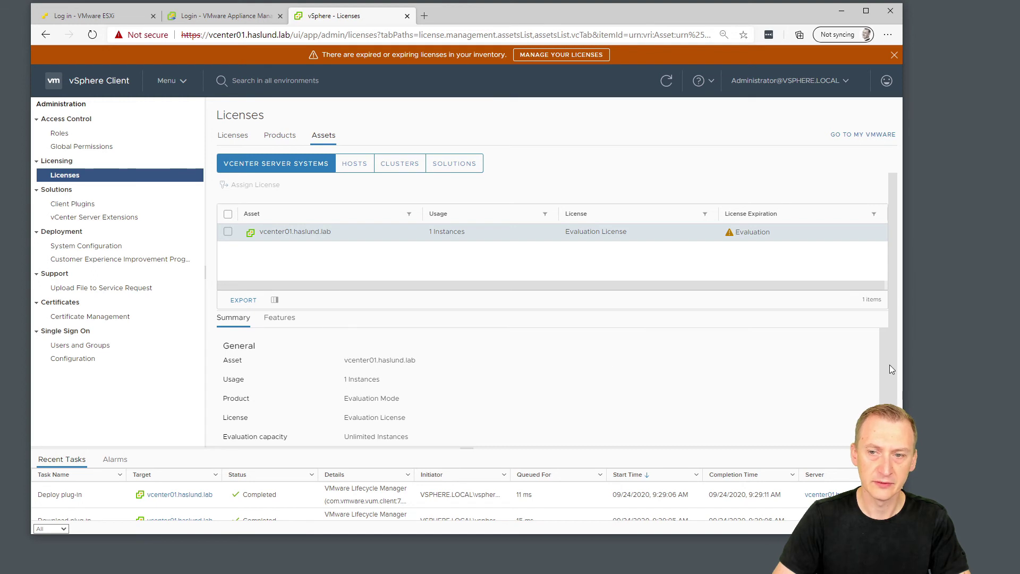
{"action": "scroll", "coordinate": [882, 370], "scroll_direction": "down", "scroll_amount": 2}
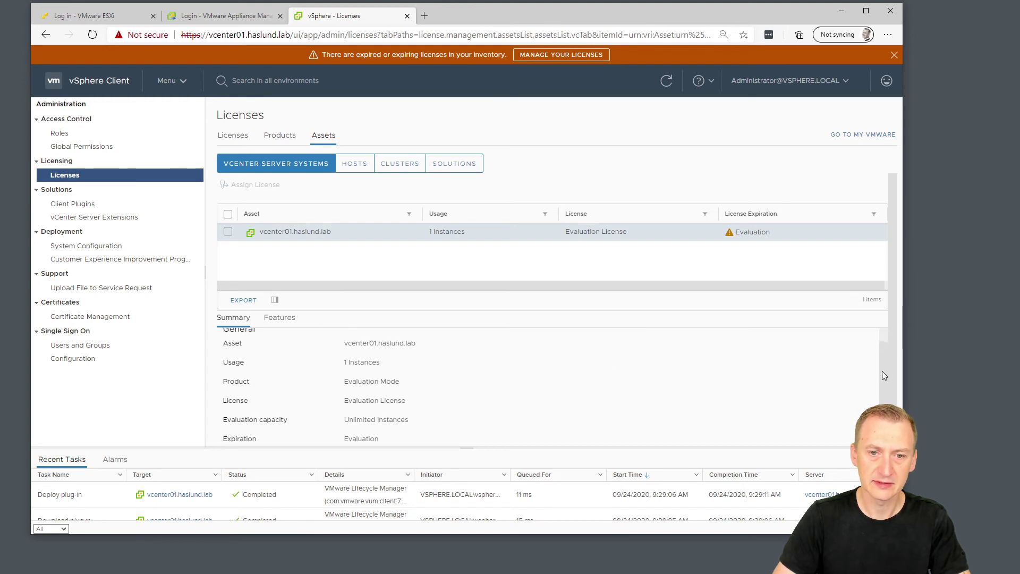
{"action": "scroll", "coordinate": [765, 333], "scroll_direction": "up", "scroll_amount": 2}
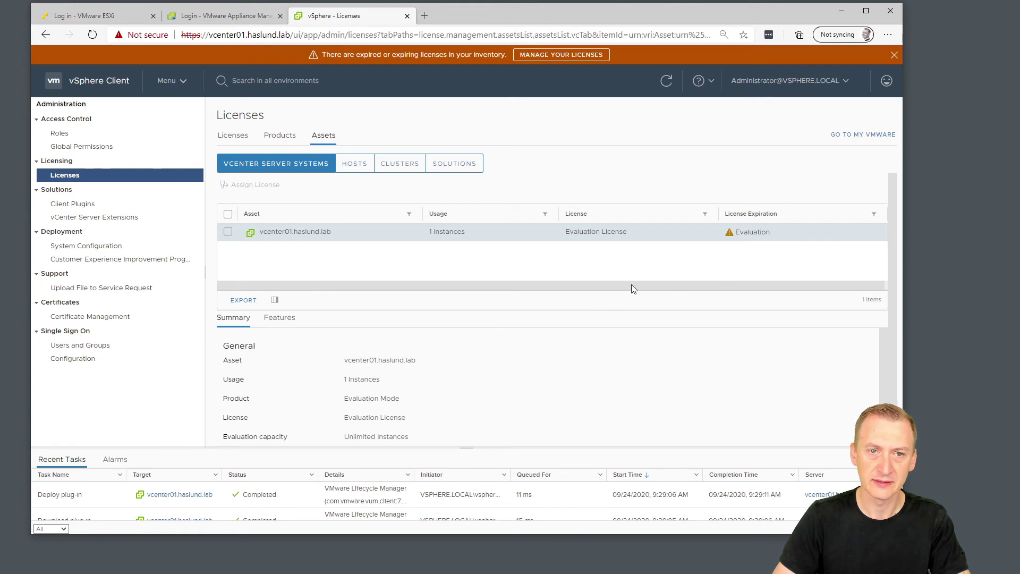
Return to the license list and review the Evaluation License's general summary.
{"action": "left_click", "coordinate": [269, 140]}
{"action": "left_click", "coordinate": [231, 135]}
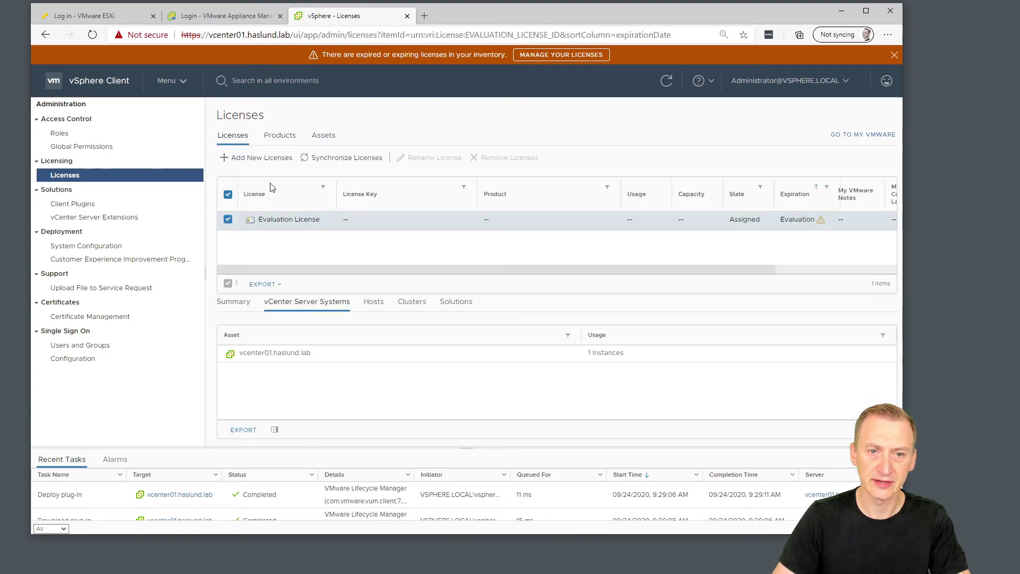
{"action": "left_click", "coordinate": [233, 302]}
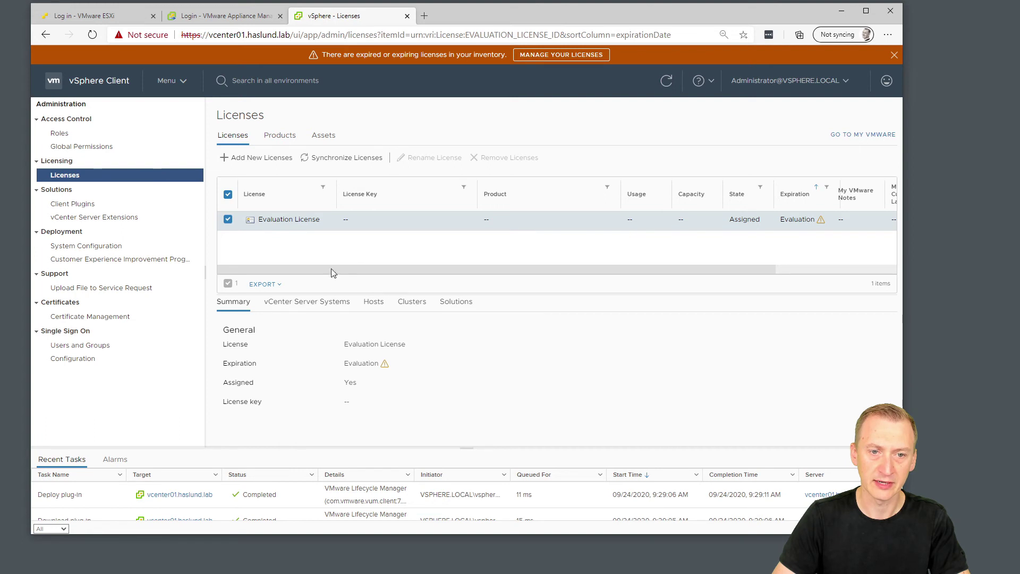
{"action": "mouse_move", "coordinate": [384, 367]}
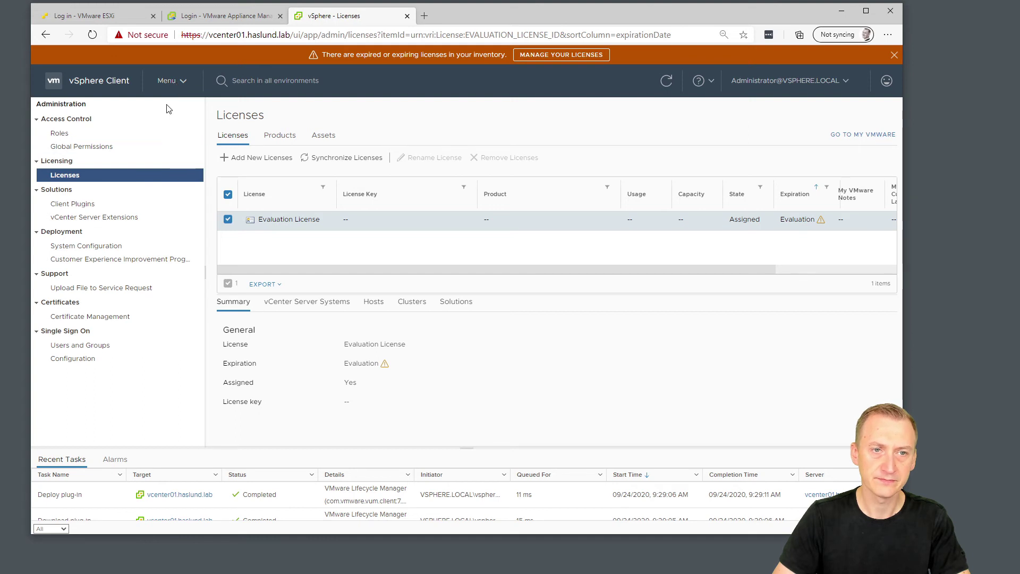
{"action": "left_click", "coordinate": [169, 81]}
Create a datacenter named Production under vcenter01.haslund.lab in Hosts and Clusters.
{"action": "left_click", "coordinate": [185, 111]}
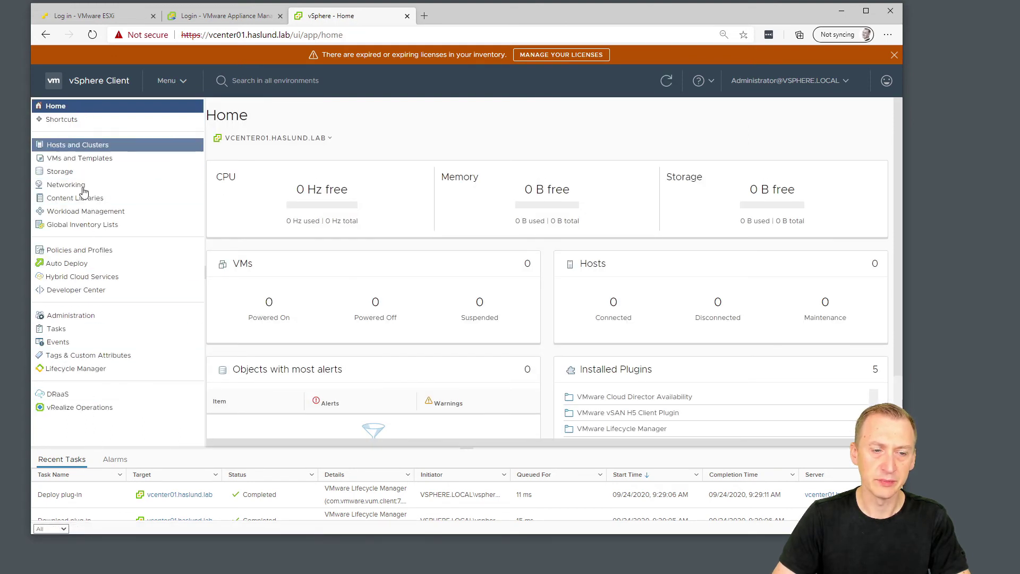
{"action": "left_click", "coordinate": [82, 147]}
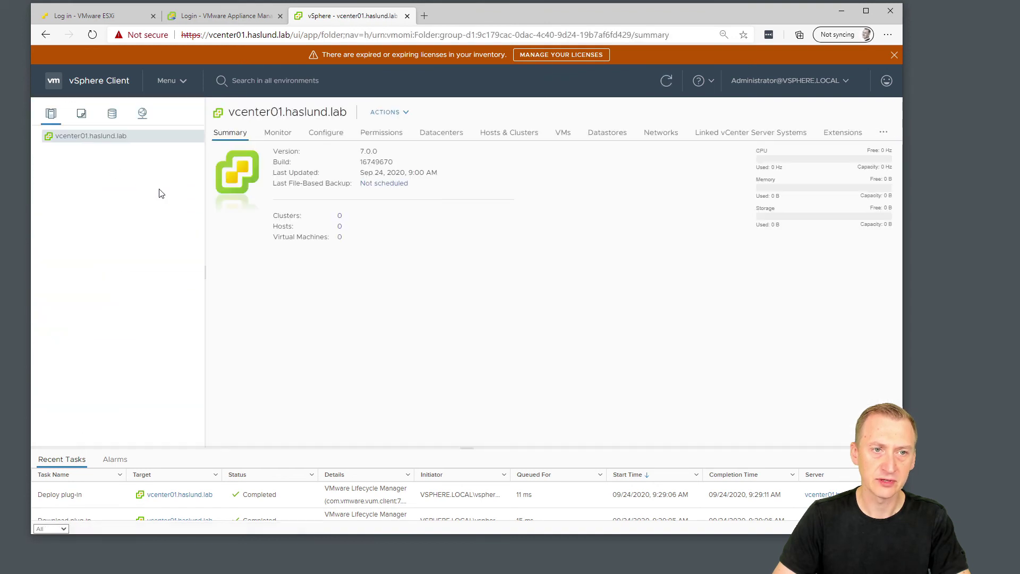
{"action": "right_click", "coordinate": [94, 142]}
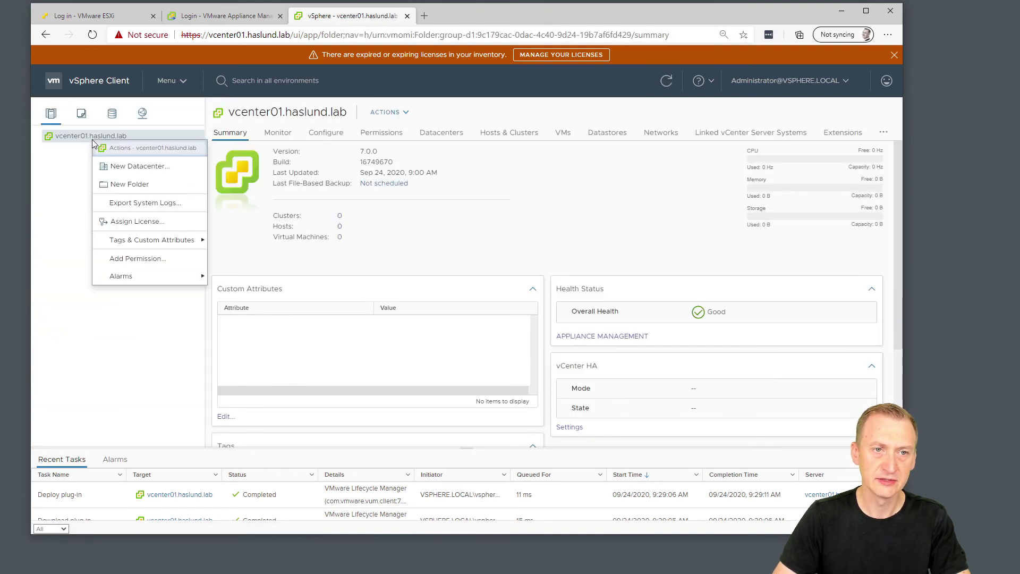
{"action": "left_click", "coordinate": [136, 166]}
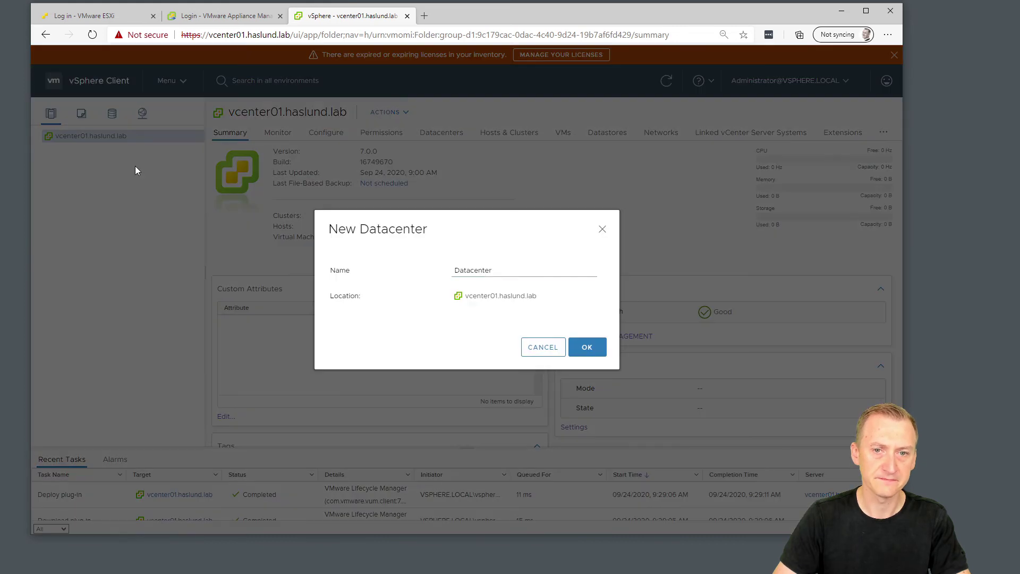
{"action": "left_click_drag", "start_coordinate": [518, 270], "coordinate": [373, 270]}
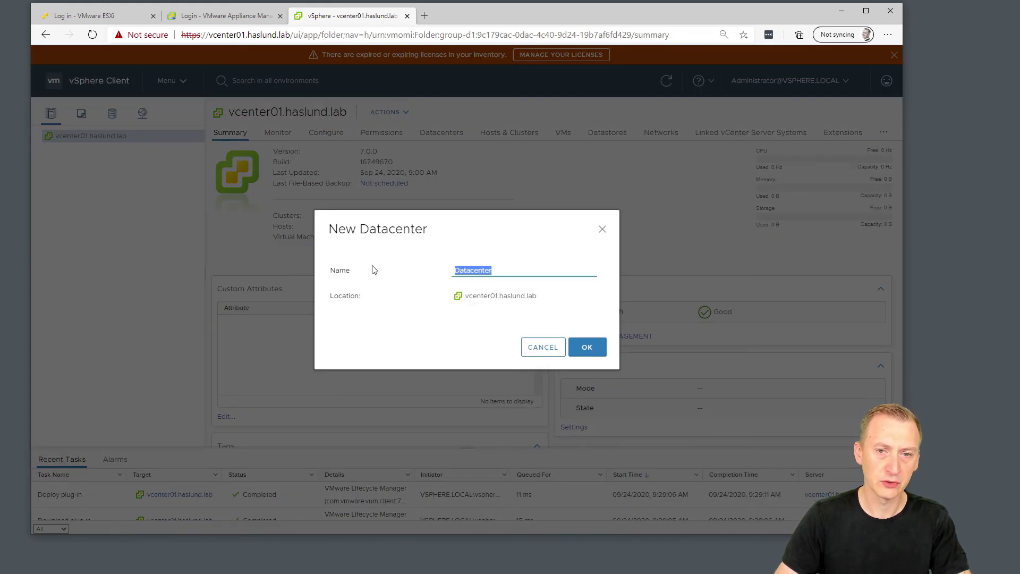
{"action": "type", "text": "Produ"}
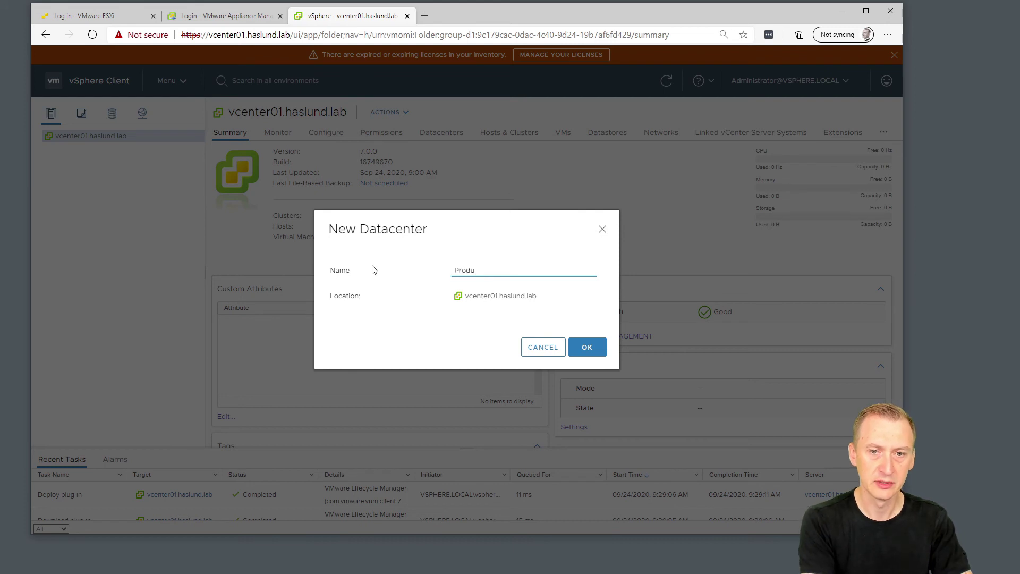
{"action": "type", "text": "ction"}
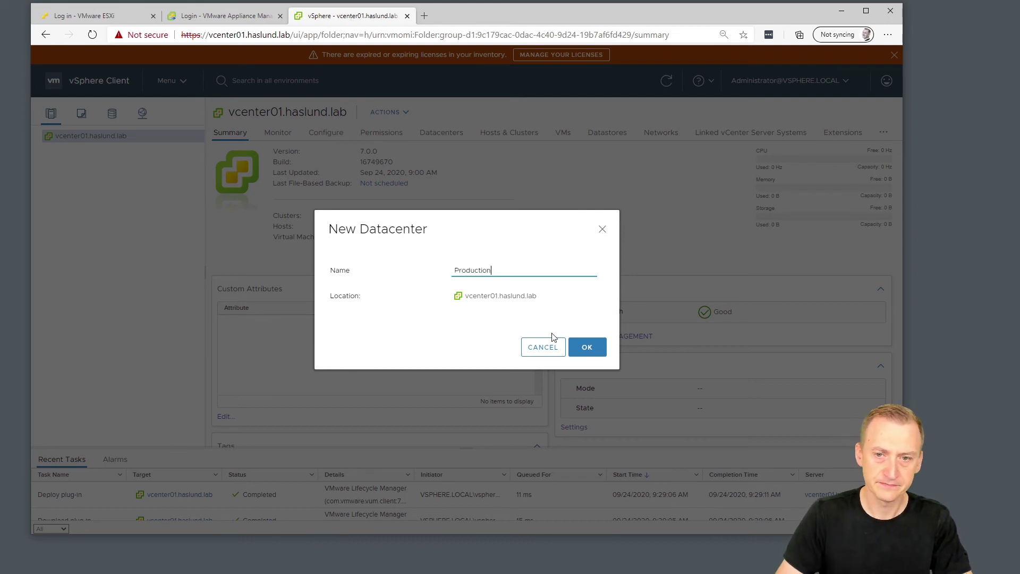
{"action": "left_click", "coordinate": [596, 351]}
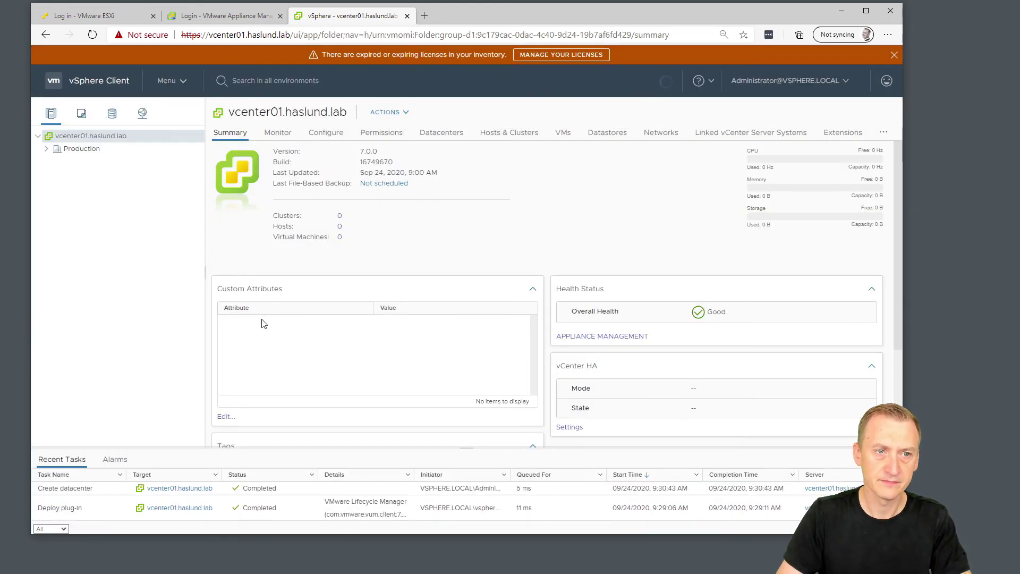
Create a second datacenter named DR under vcenter01.haslund.lab and expand it.
{"action": "right_click", "coordinate": [116, 141]}
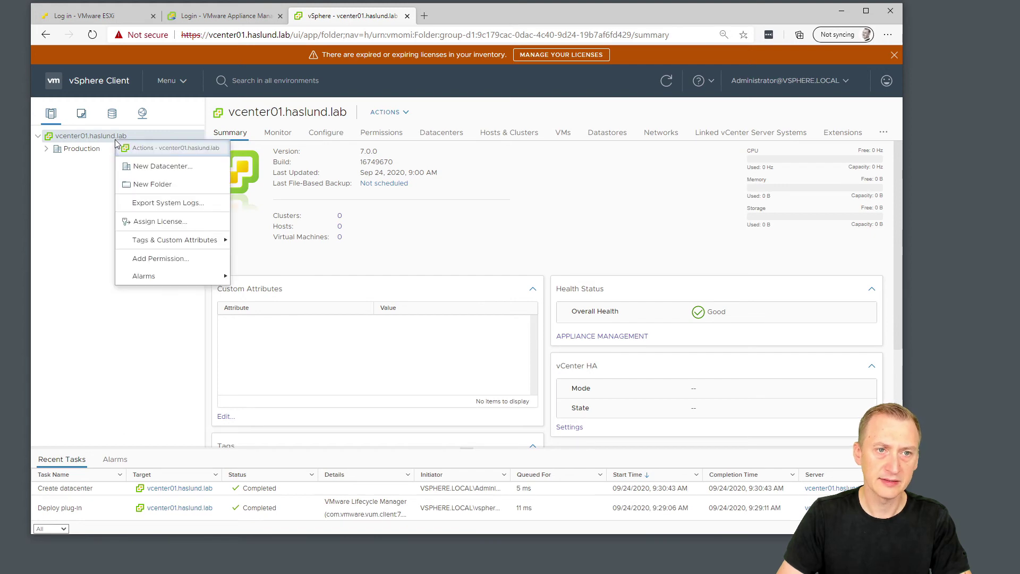
{"action": "left_click", "coordinate": [154, 167]}
{"action": "left_click_drag", "start_coordinate": [509, 270], "coordinate": [360, 272]}
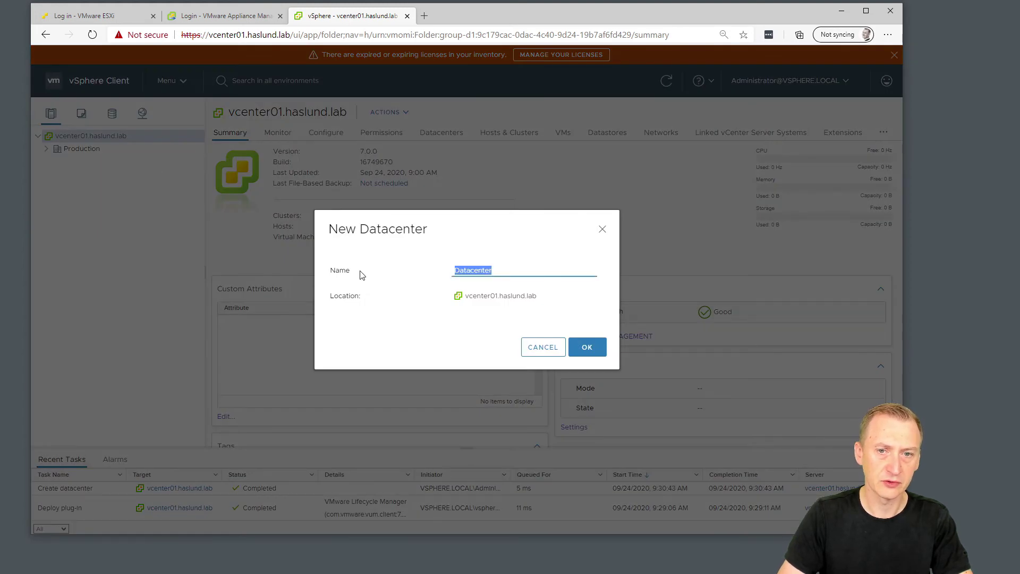
{"action": "type", "text": "DR"}
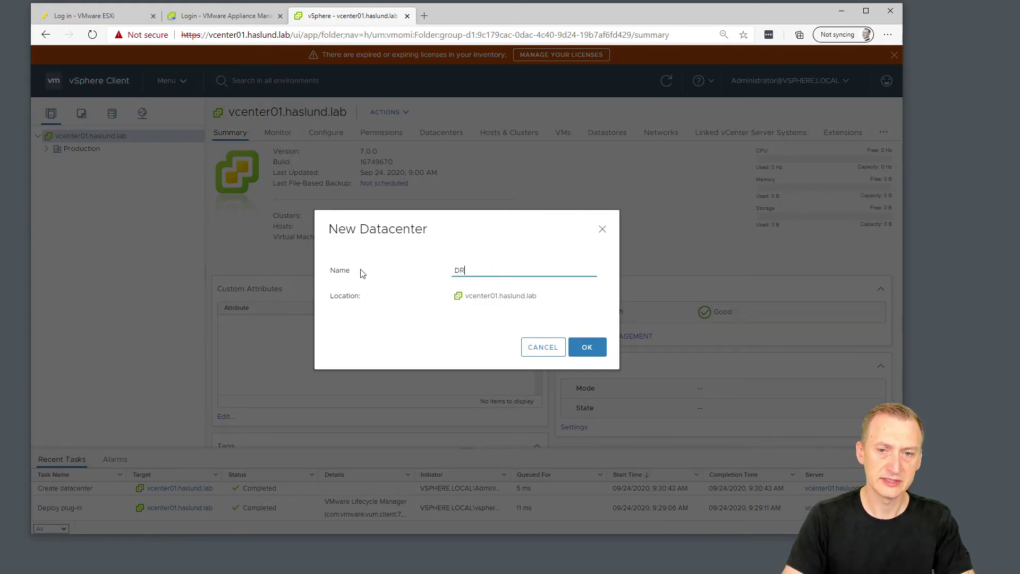
{"action": "left_click", "coordinate": [589, 347]}
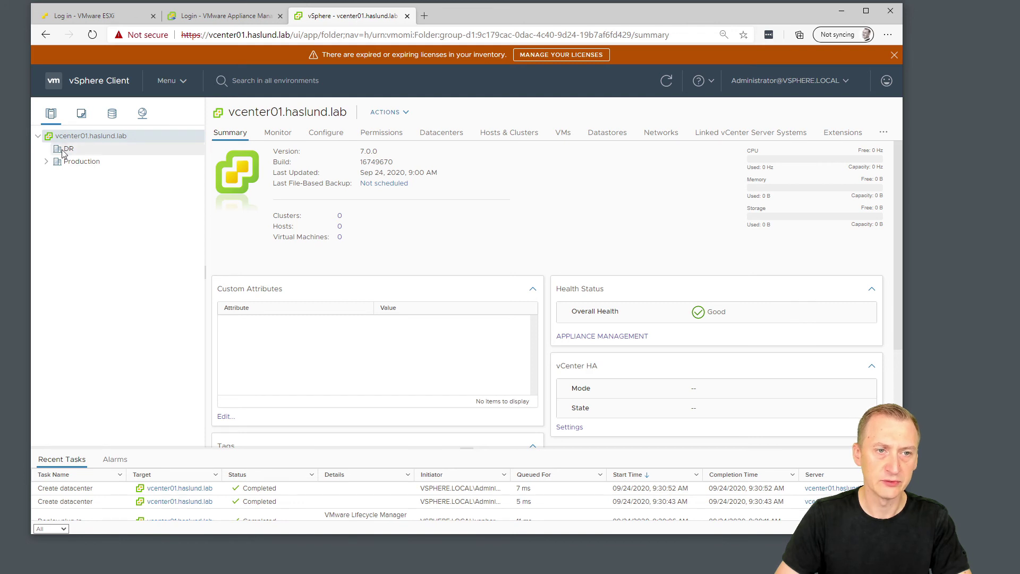
{"action": "left_click", "coordinate": [47, 163]}
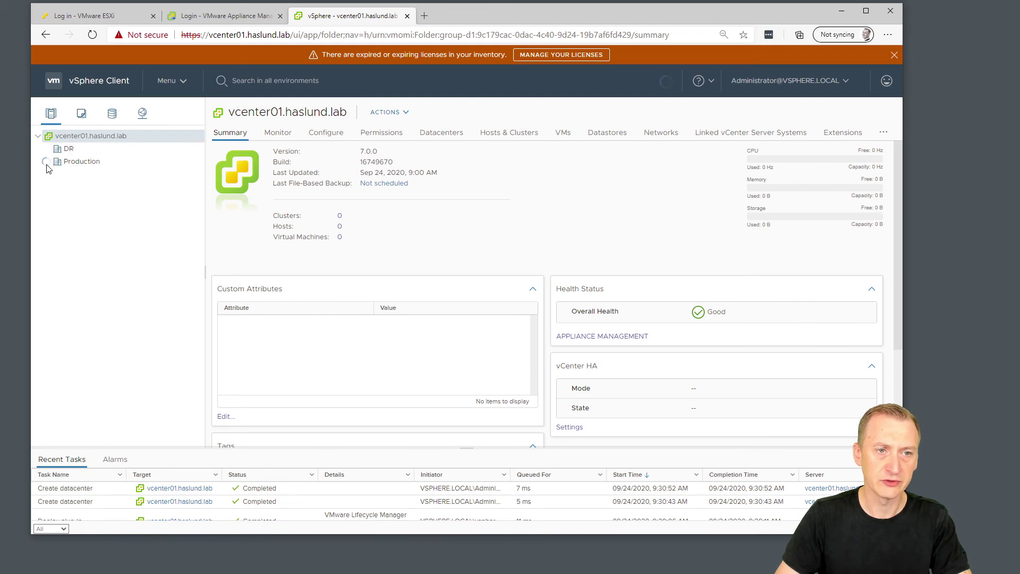
{"action": "right_click", "coordinate": [80, 165]}
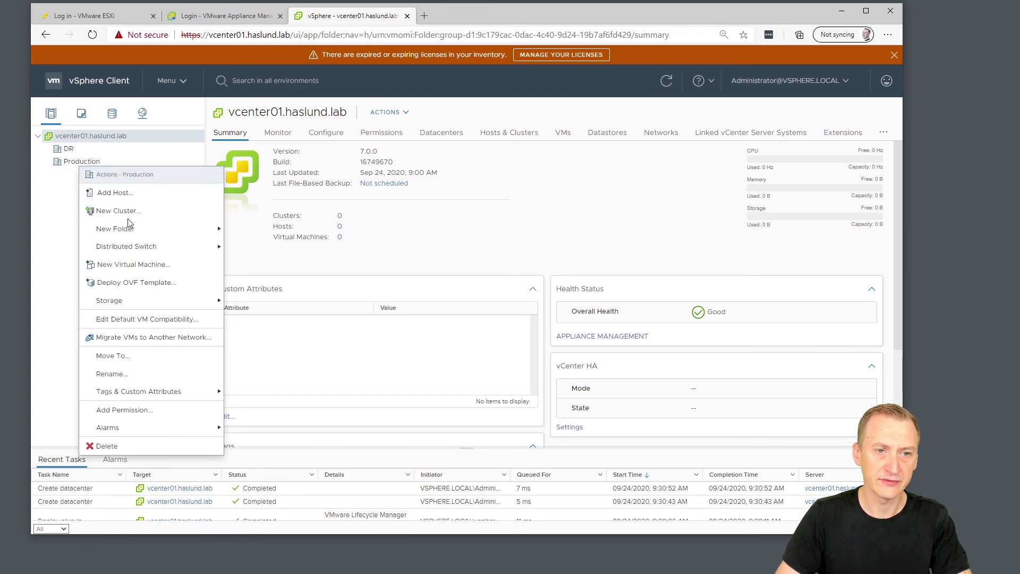
Add host esxi0-01.haslund.lab to Production, connecting as root with its password.
{"action": "left_click", "coordinate": [114, 193]}
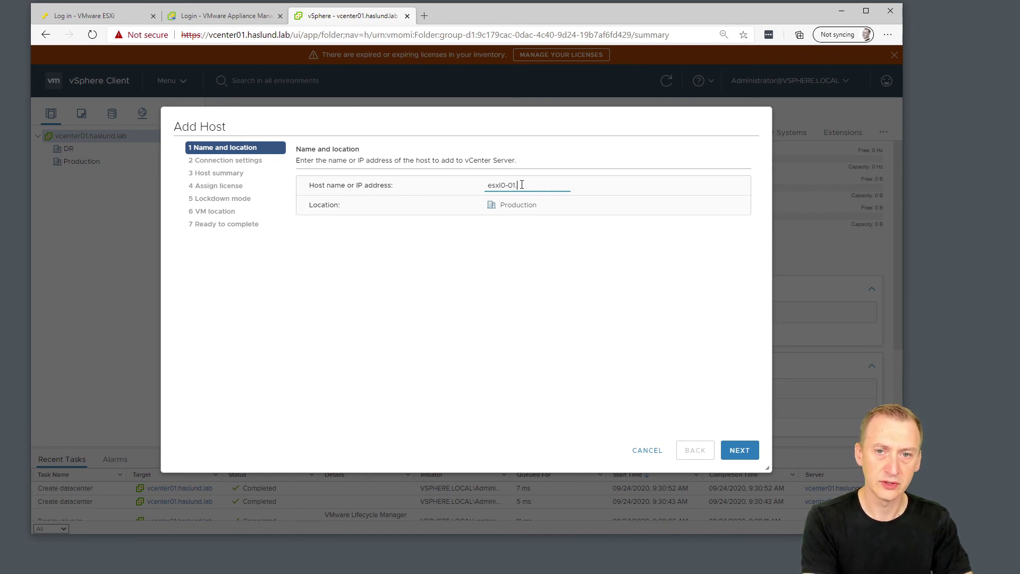
{"action": "type", "text": "lab"}
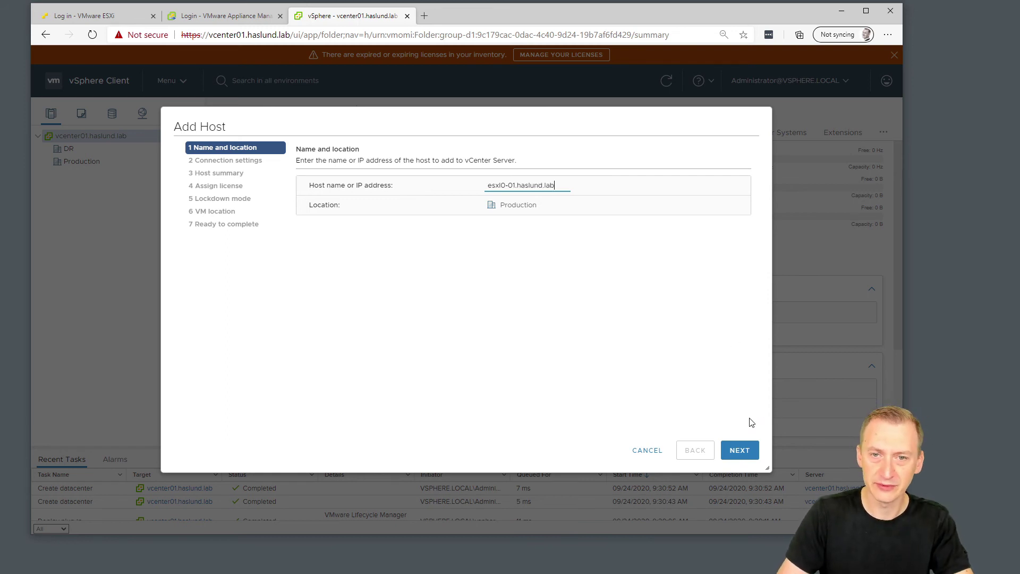
{"action": "left_click", "coordinate": [741, 451]}
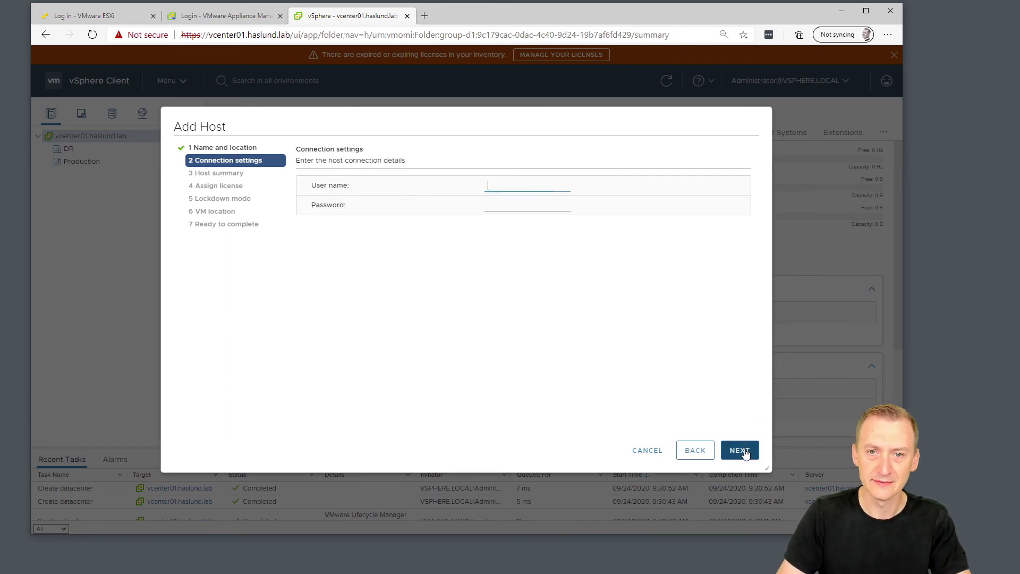
{"action": "type", "text": "root"}
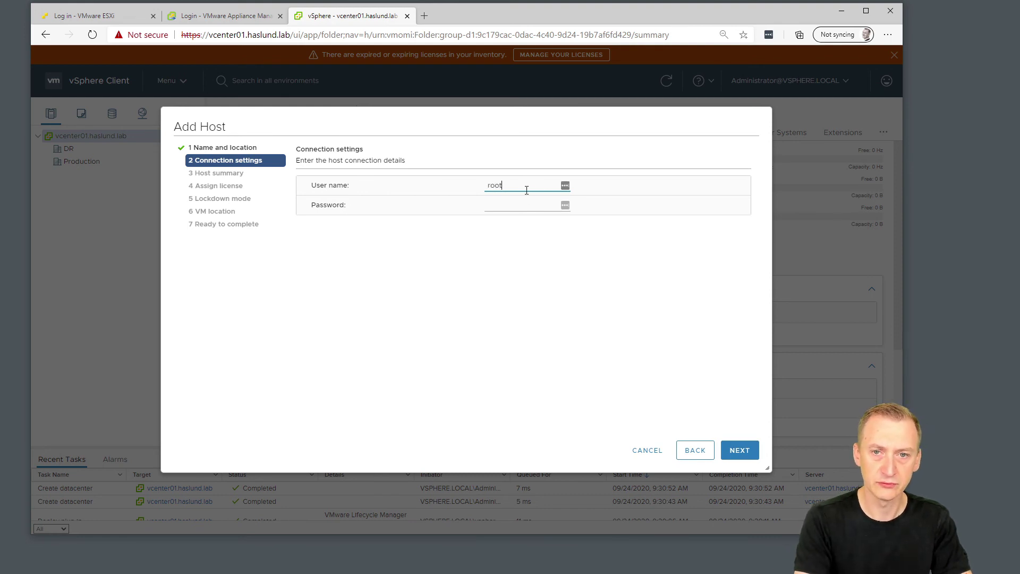
{"action": "key", "text": "Tab"}
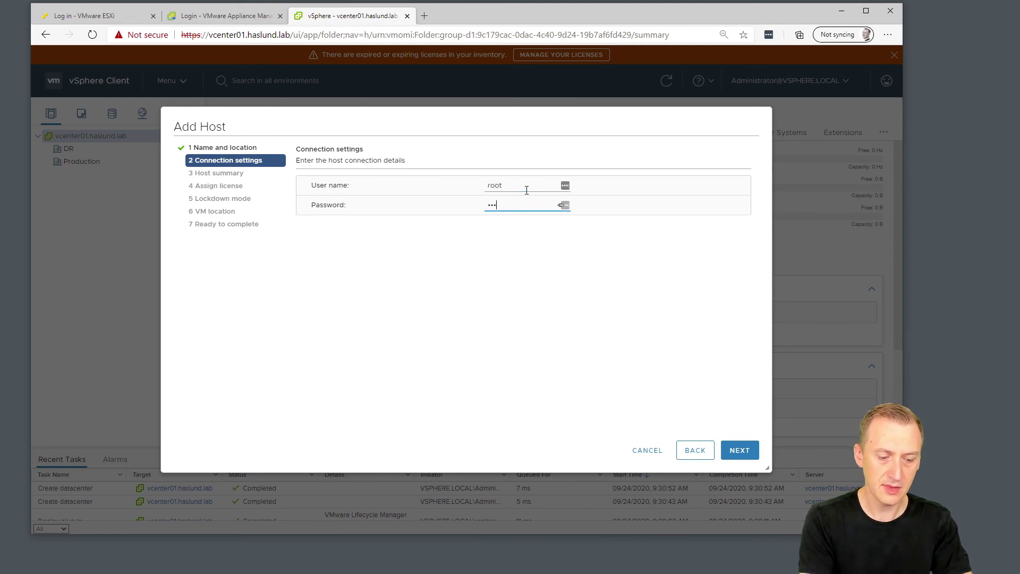
{"action": "type", "text": "••••••••"}
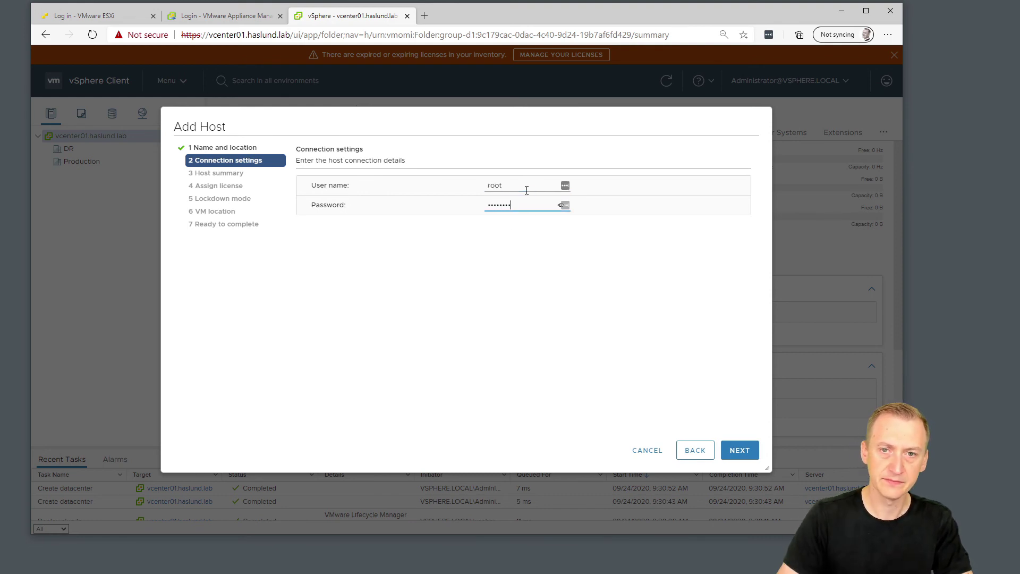
{"action": "left_click", "coordinate": [733, 454]}
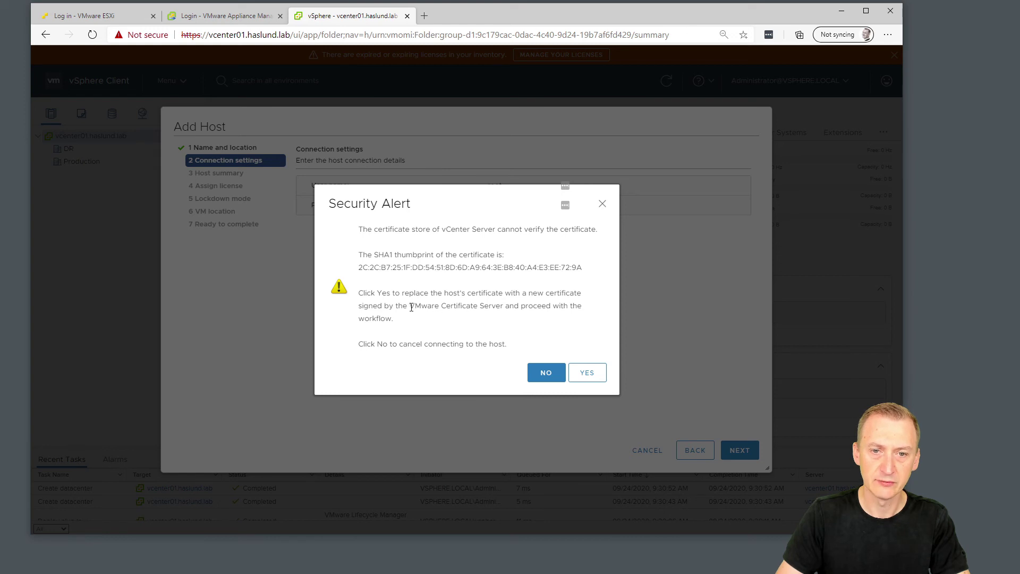
Accept the host's certificate, review its summary, and advance to license assignment.
{"action": "left_click_drag", "start_coordinate": [411, 307], "coordinate": [497, 307]}
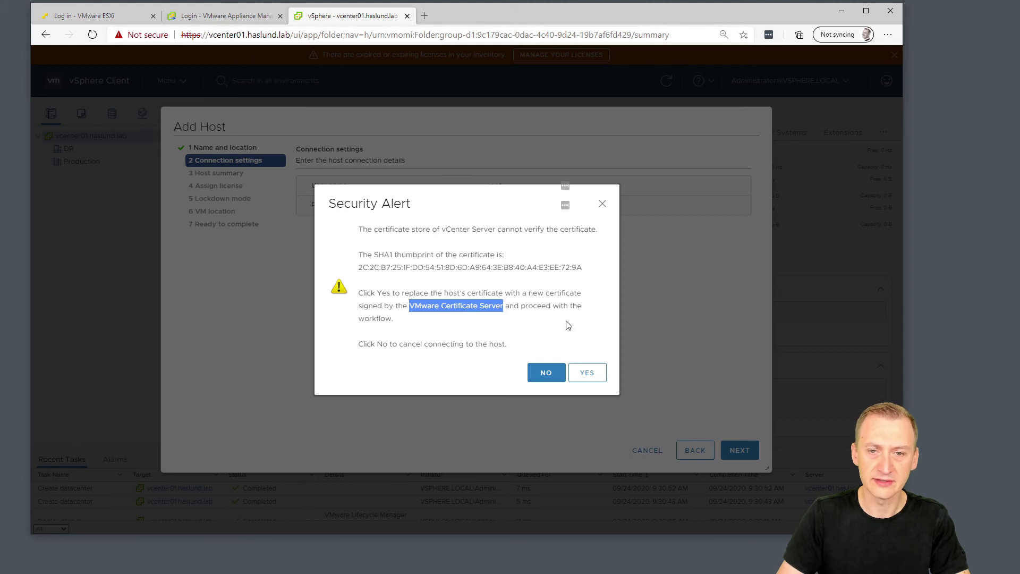
{"action": "left_click", "coordinate": [534, 354]}
{"action": "left_click", "coordinate": [588, 372]}
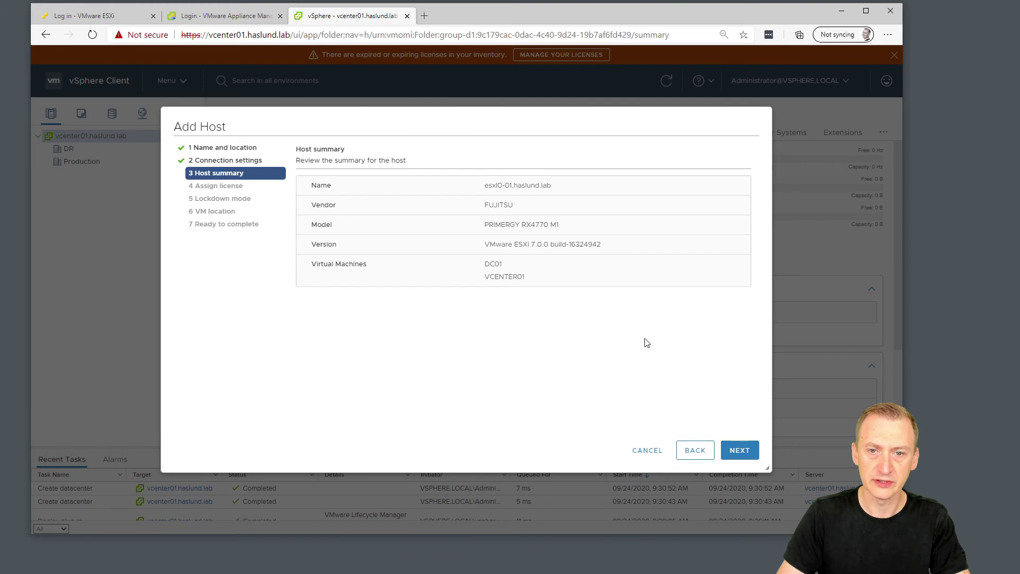
{"action": "mouse_move", "coordinate": [482, 265]}
{"action": "left_mouse_down"}
{"action": "mouse_move", "coordinate": [529, 278]}
{"action": "mouse_move", "coordinate": [481, 275]}
{"action": "left_mouse_up"}
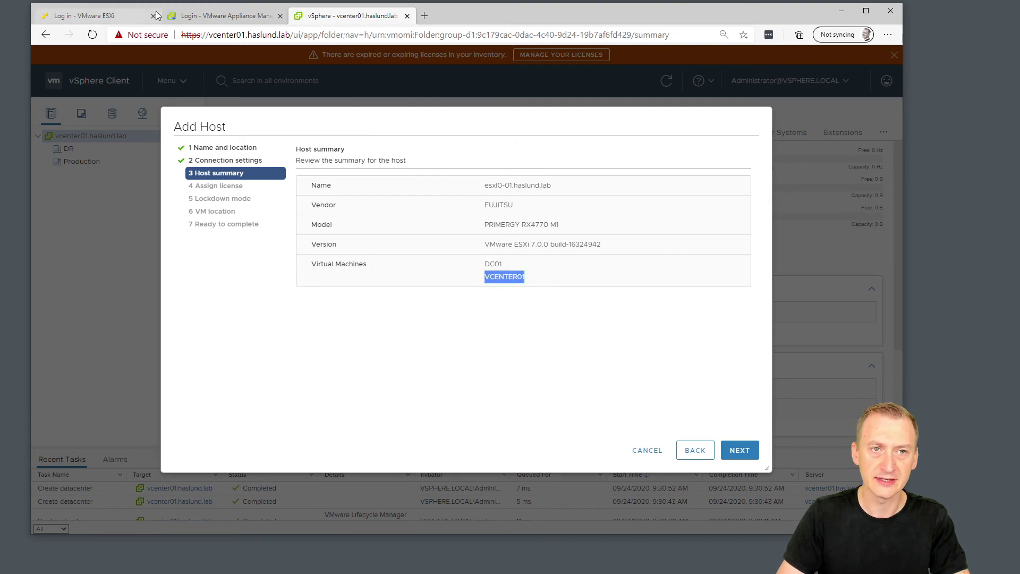
{"action": "left_click", "coordinate": [736, 449]}
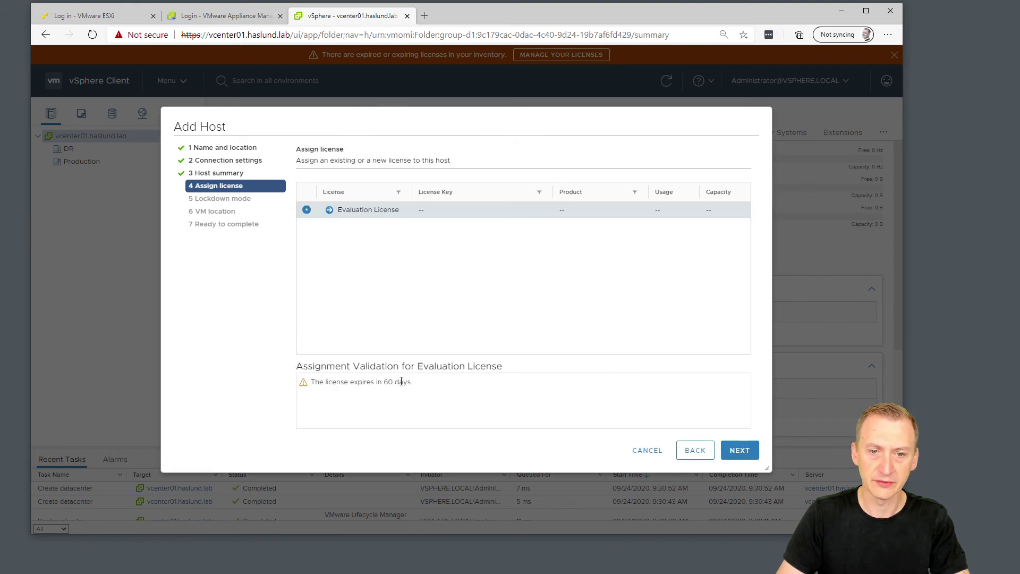
Keep the Evaluation License and set the host's lockdown mode to Normal.
{"action": "left_click", "coordinate": [739, 451]}
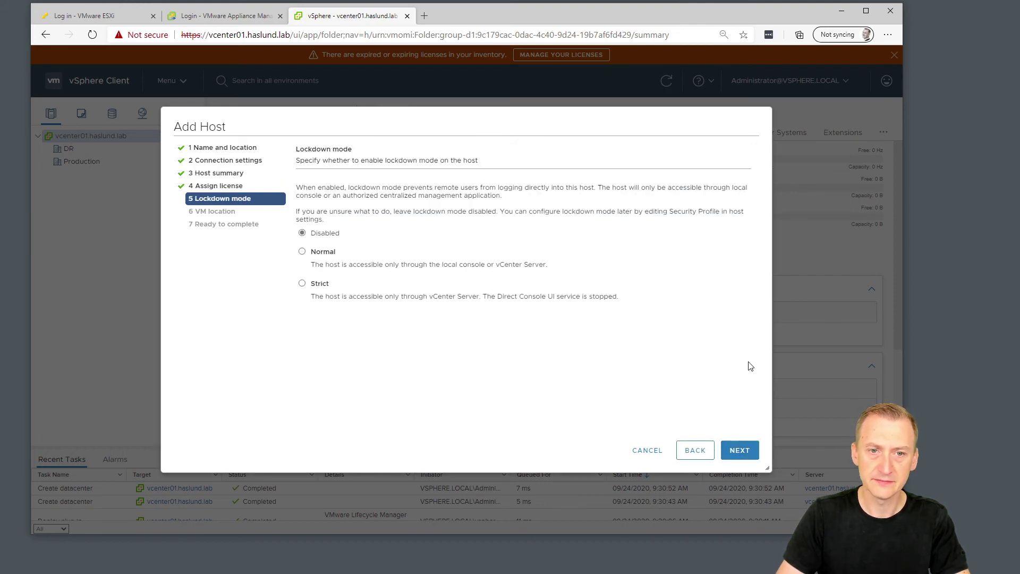
{"action": "left_click_drag", "start_coordinate": [296, 149], "coordinate": [353, 149]}
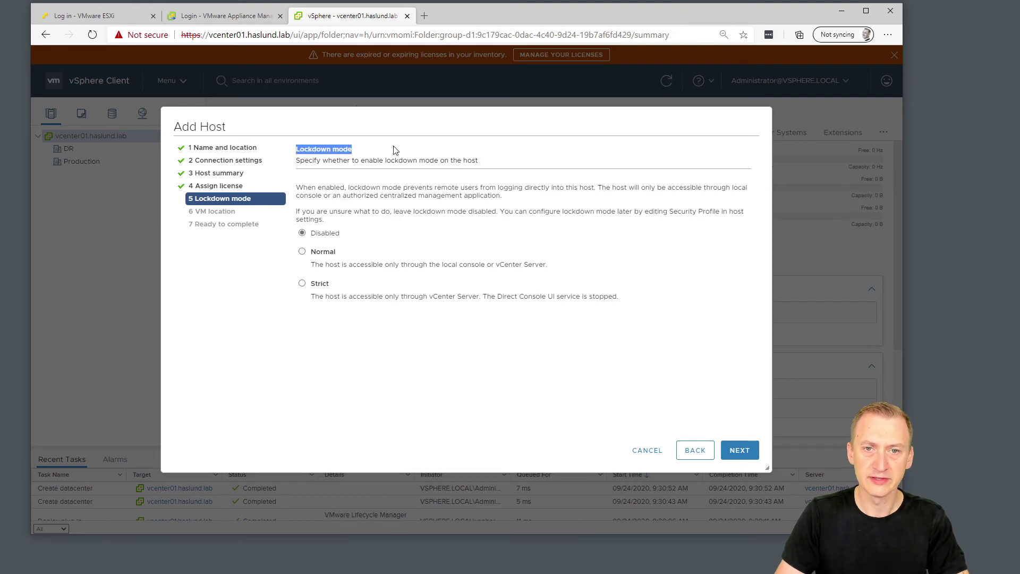
{"action": "left_click", "coordinate": [394, 149]}
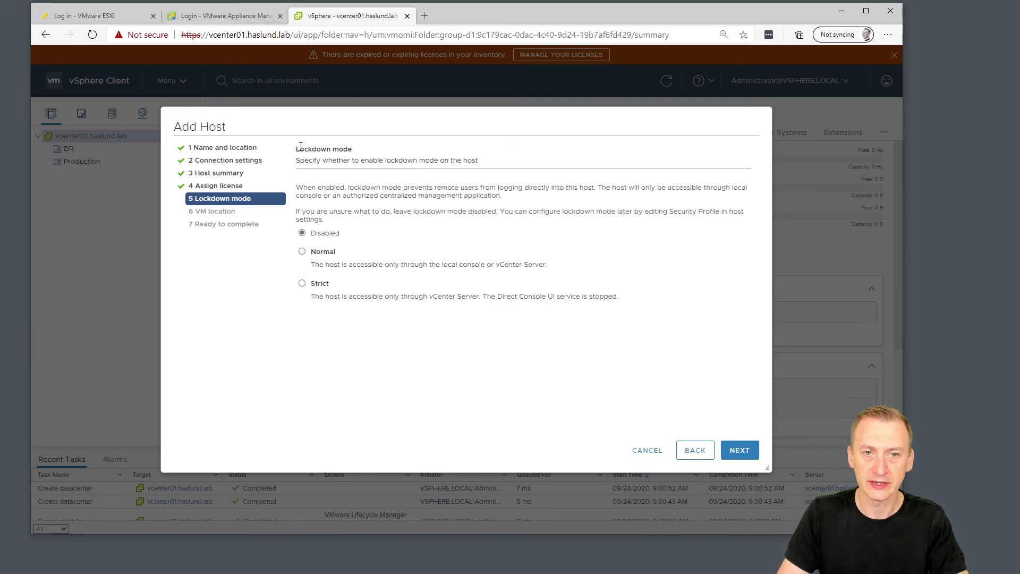
{"action": "left_click_drag", "start_coordinate": [297, 149], "coordinate": [365, 154]}
{"action": "left_click", "coordinate": [364, 154]}
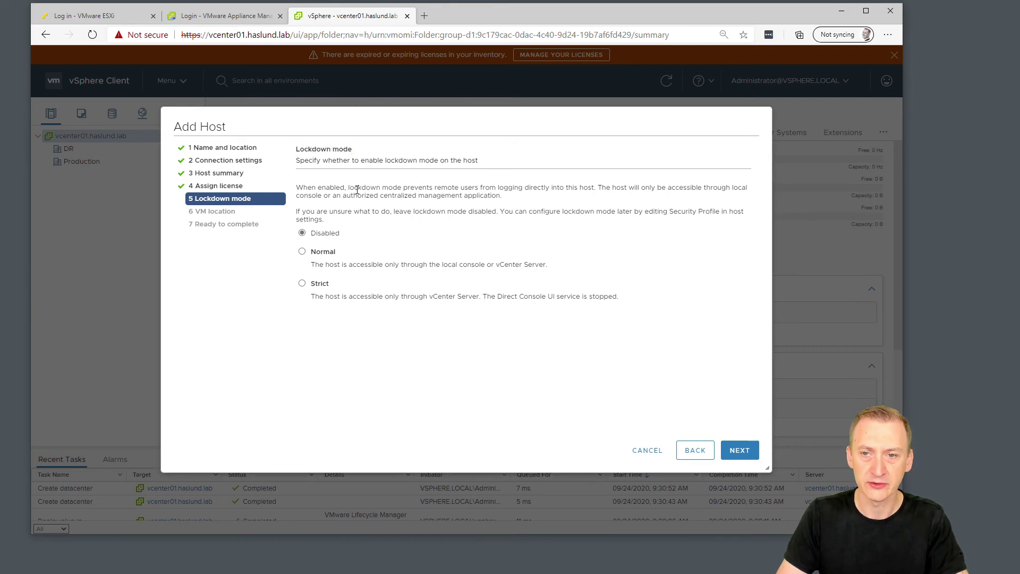
{"action": "left_click", "coordinate": [325, 253]}
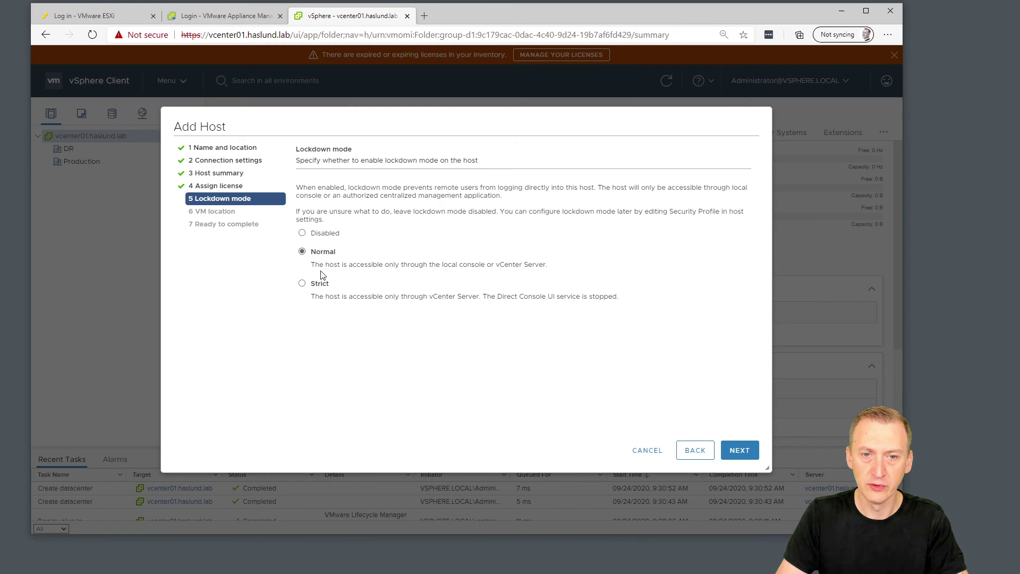
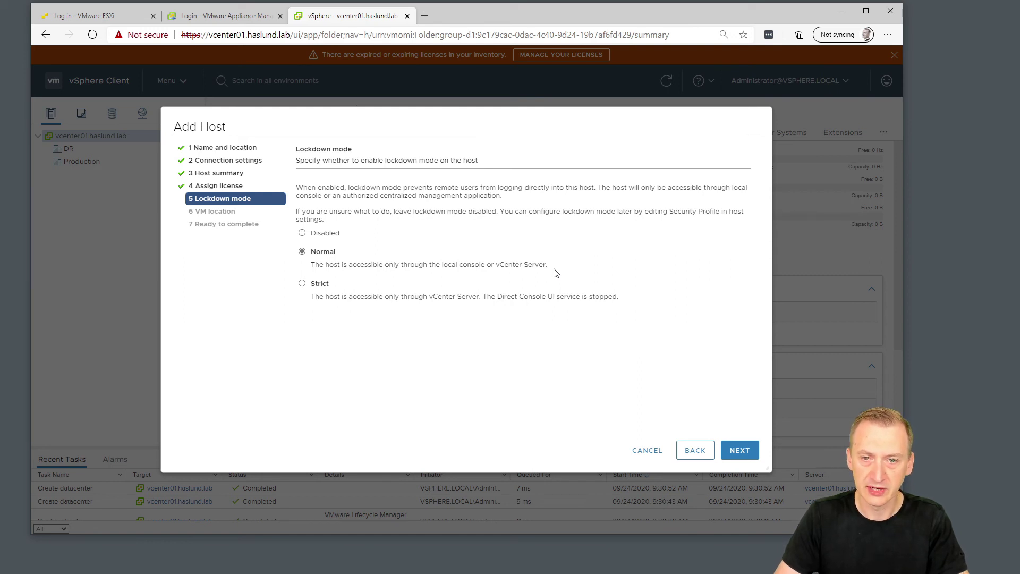
Set lockdown mode to Disabled, keep VM location Production, and finish adding the host.
{"action": "left_click", "coordinate": [320, 287]}
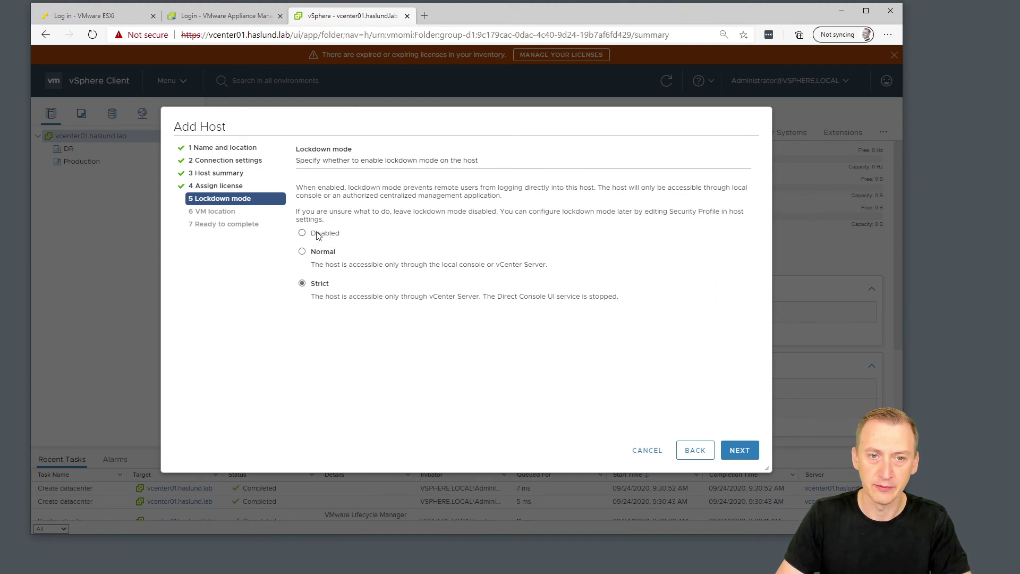
{"action": "left_click", "coordinate": [754, 449]}
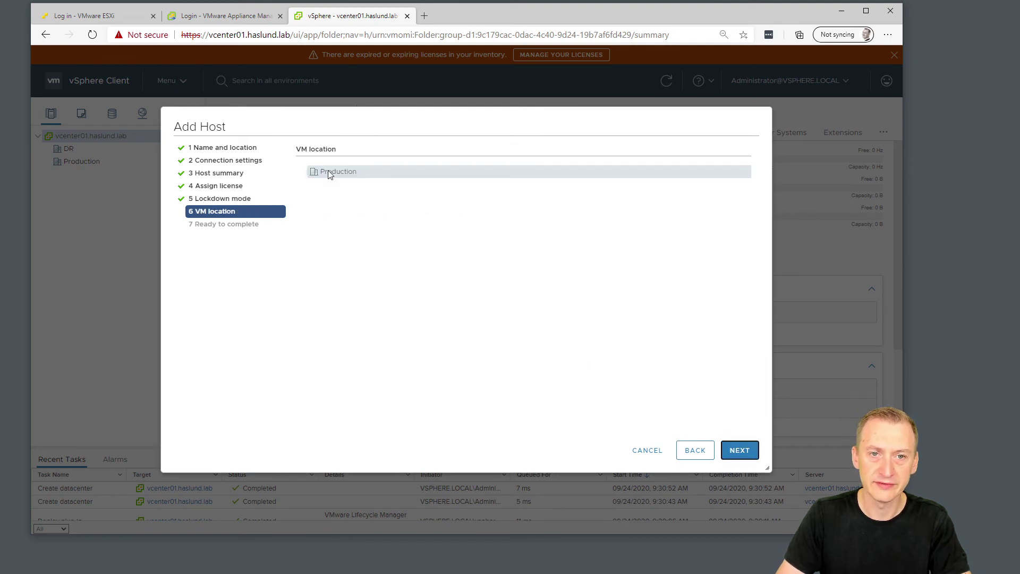
{"action": "left_click", "coordinate": [748, 450]}
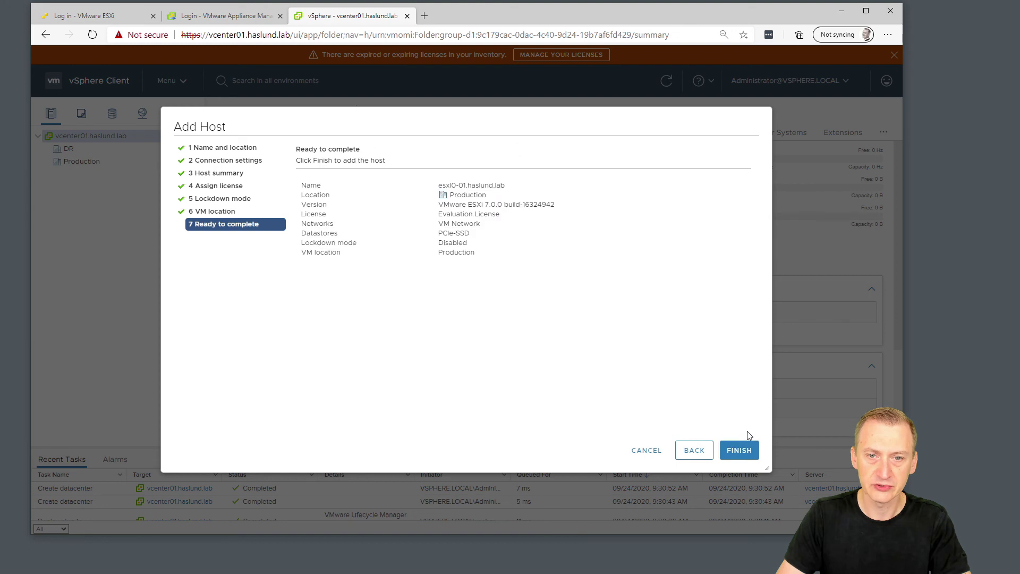
{"action": "left_click", "coordinate": [750, 450]}
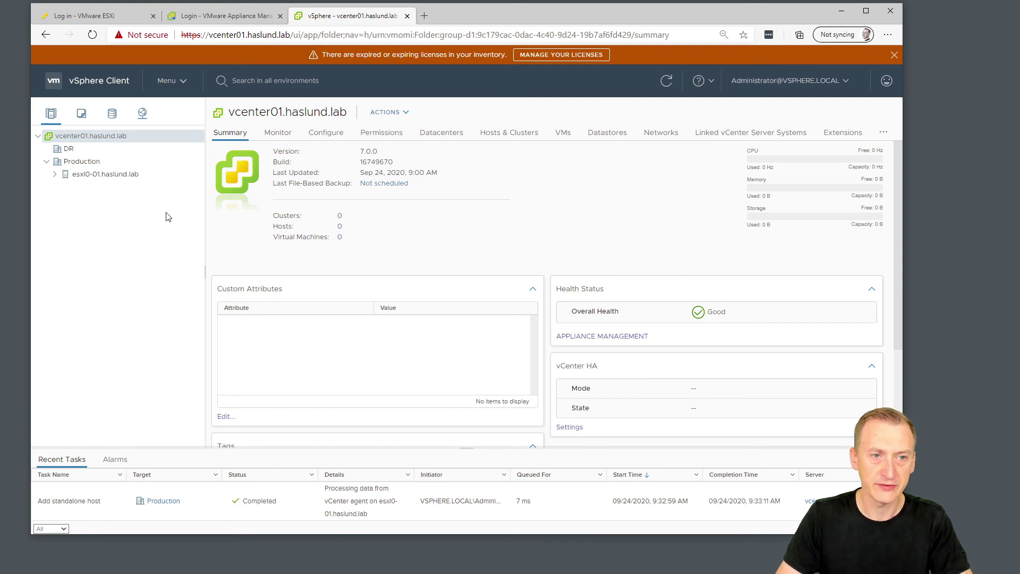
{"action": "left_click", "coordinate": [55, 174]}
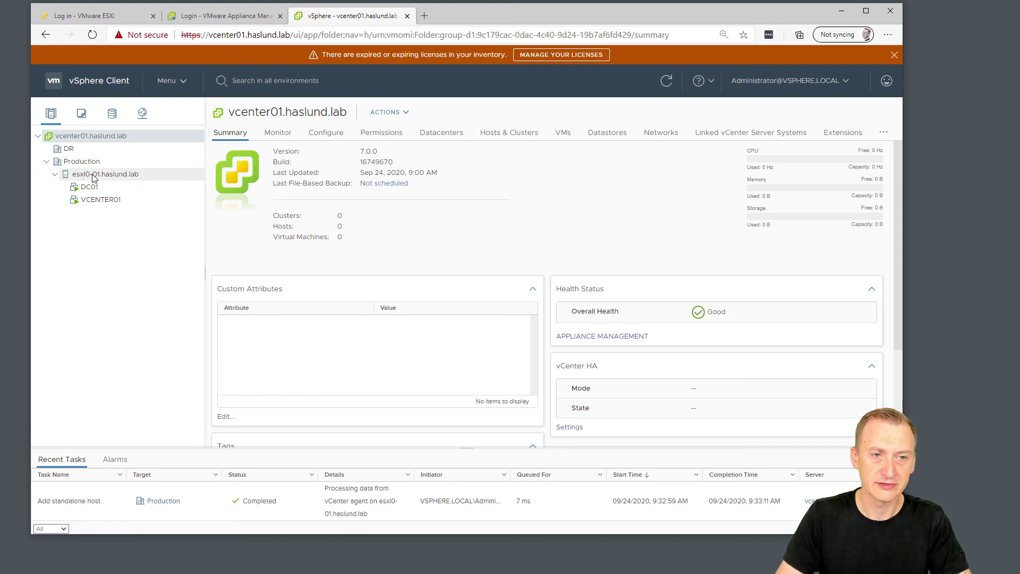
{"action": "left_click", "coordinate": [54, 175]}
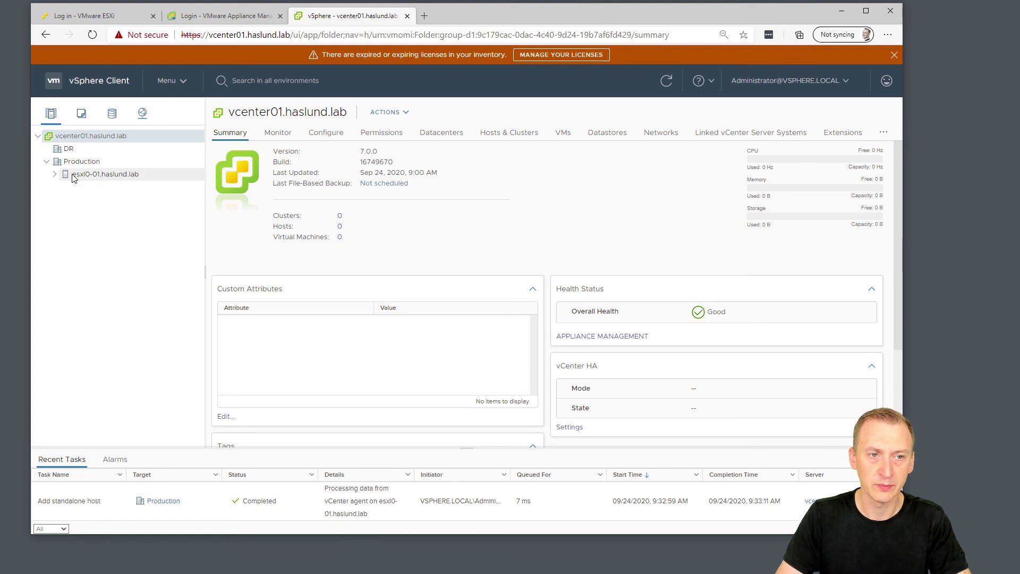
{"action": "left_click", "coordinate": [54, 176]}
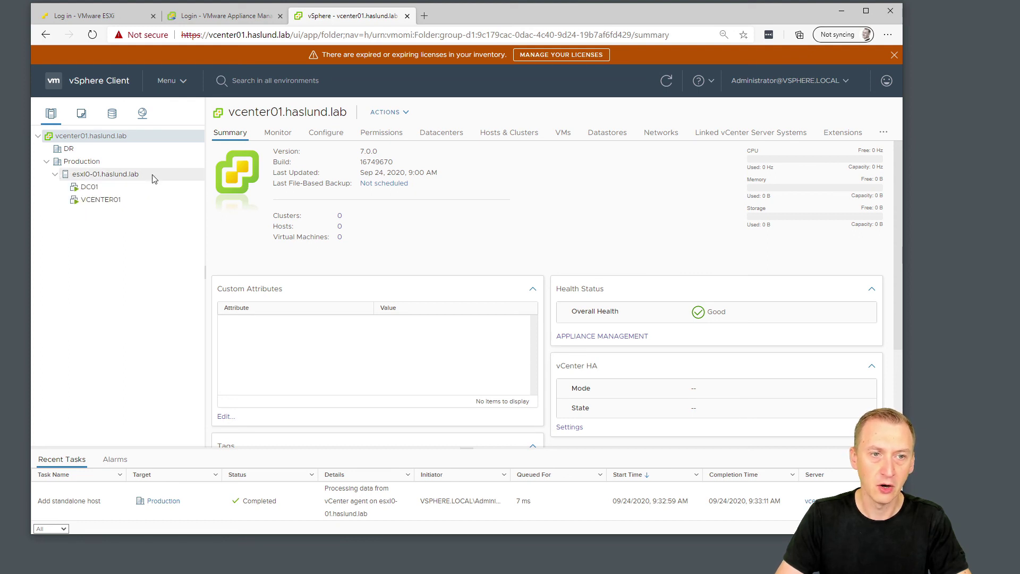
{"action": "left_click", "coordinate": [55, 176]}
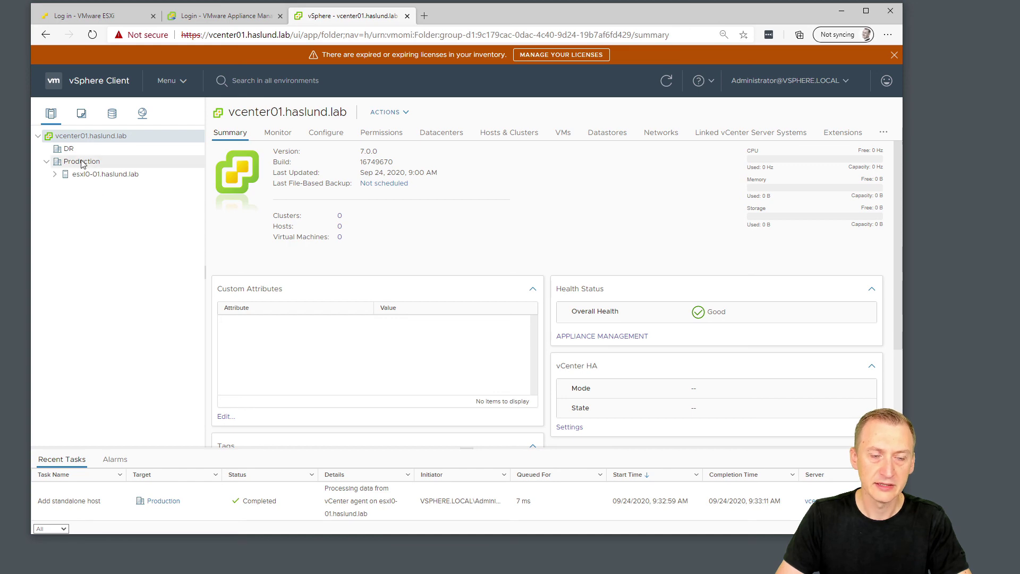
{"action": "right_click", "coordinate": [82, 163]}
Create cluster 'Layer0 - Physical' in Production with no services and move esxi0-01.haslund.lab into it.
{"action": "left_click", "coordinate": [136, 207]}
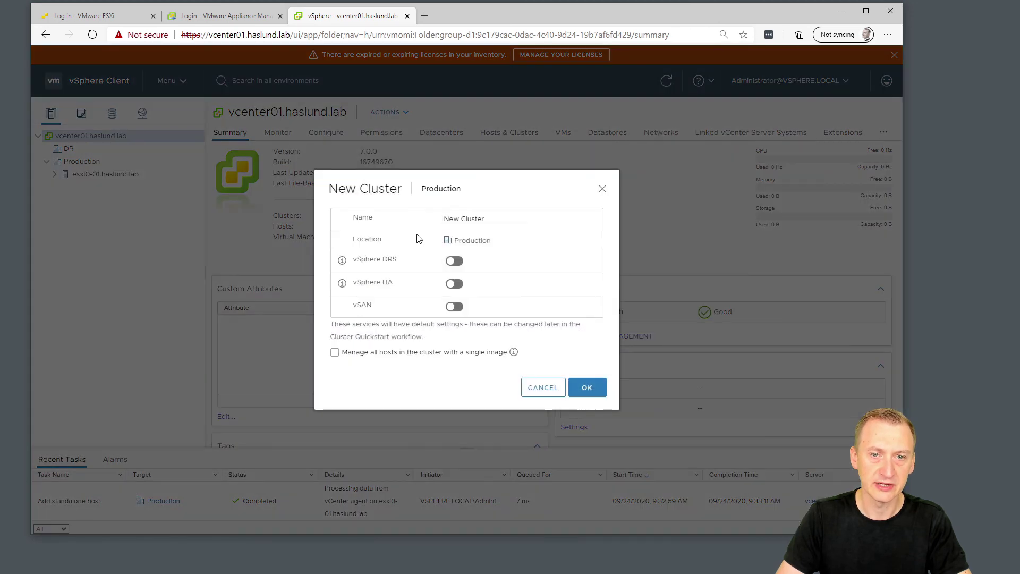
{"action": "key", "text": "ctrl+a"}
{"action": "type", "text": "La"}
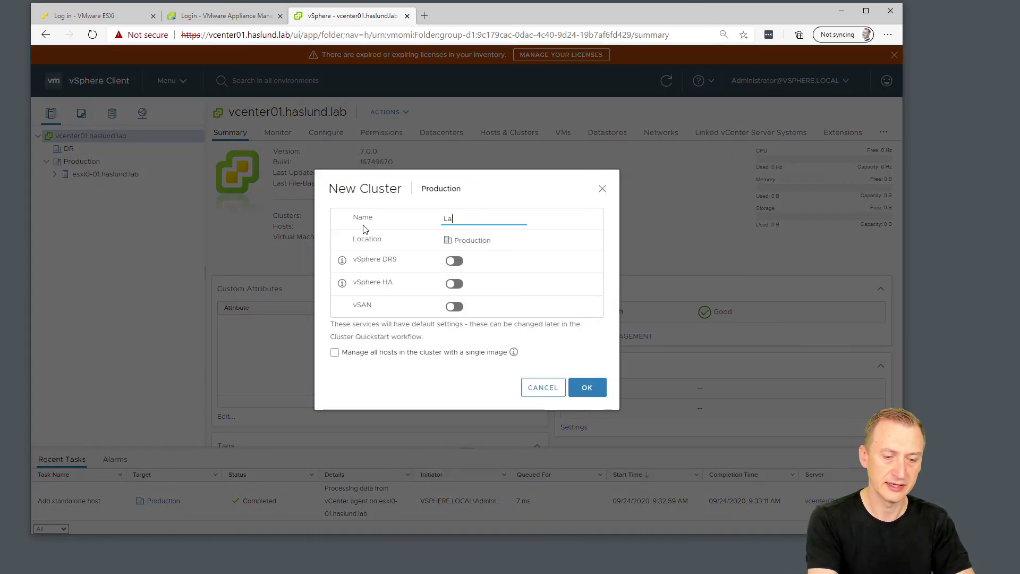
{"action": "type", "text": "yer0"}
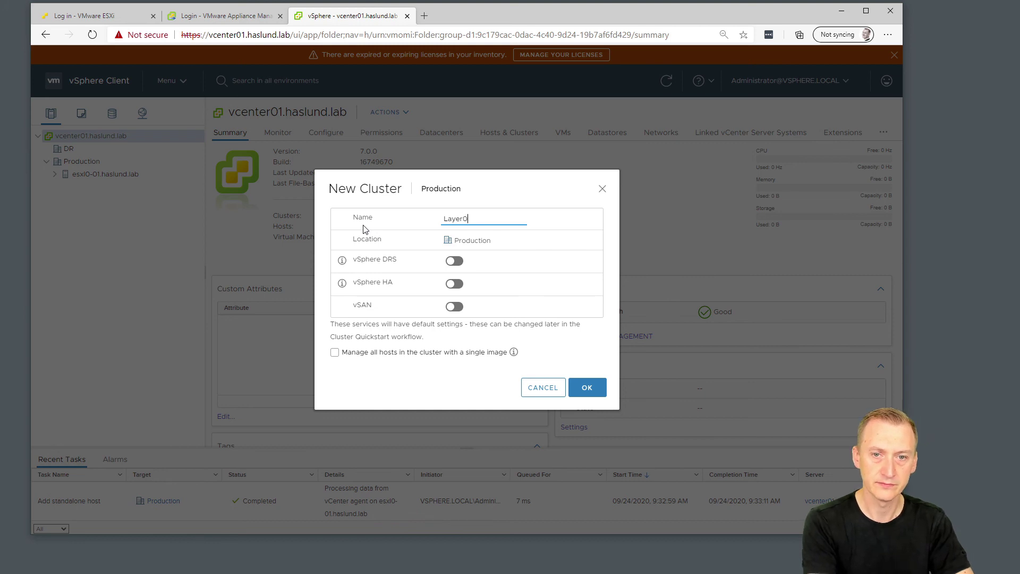
{"action": "type", "text": " - Physical"}
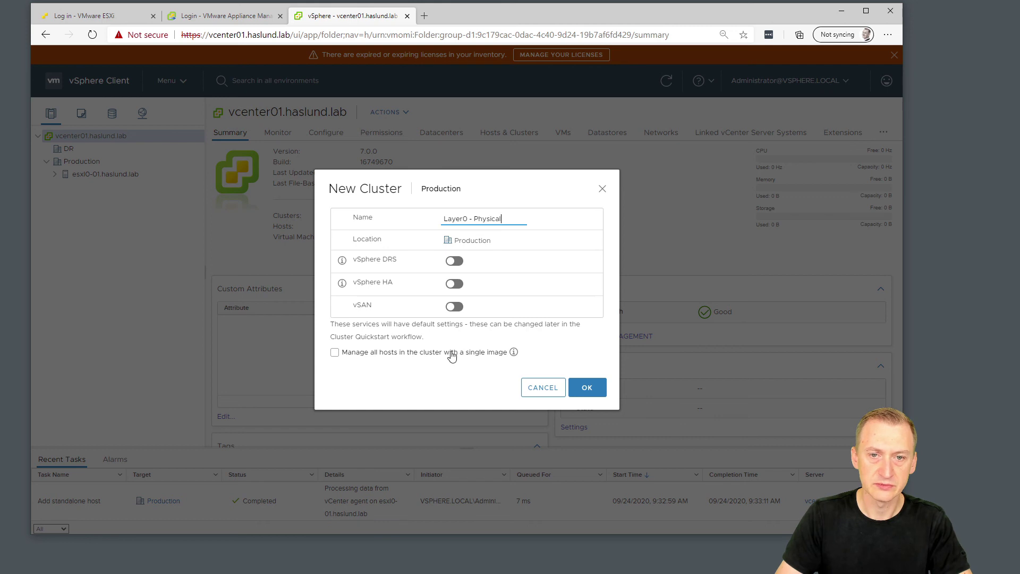
{"action": "left_click", "coordinate": [584, 387]}
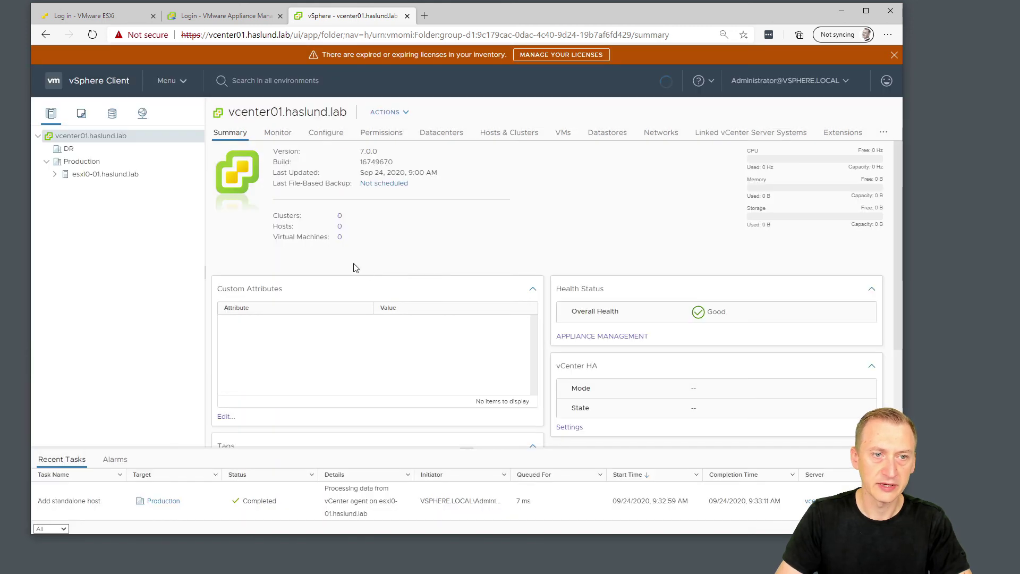
{"action": "left_click_drag", "start_coordinate": [92, 188], "coordinate": [93, 177]}
{"action": "left_click", "coordinate": [54, 175]}
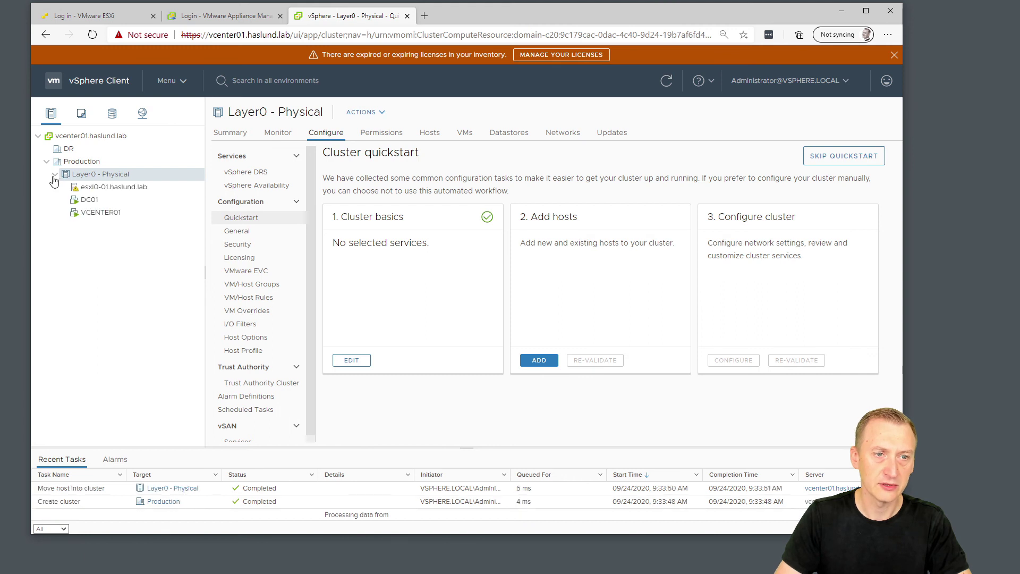
Review the quickstart's 'Time is synchronized across hosts and VC' warning details for the unconfigured host.
{"action": "left_click", "coordinate": [54, 175]}
{"action": "right_click", "coordinate": [81, 162]}
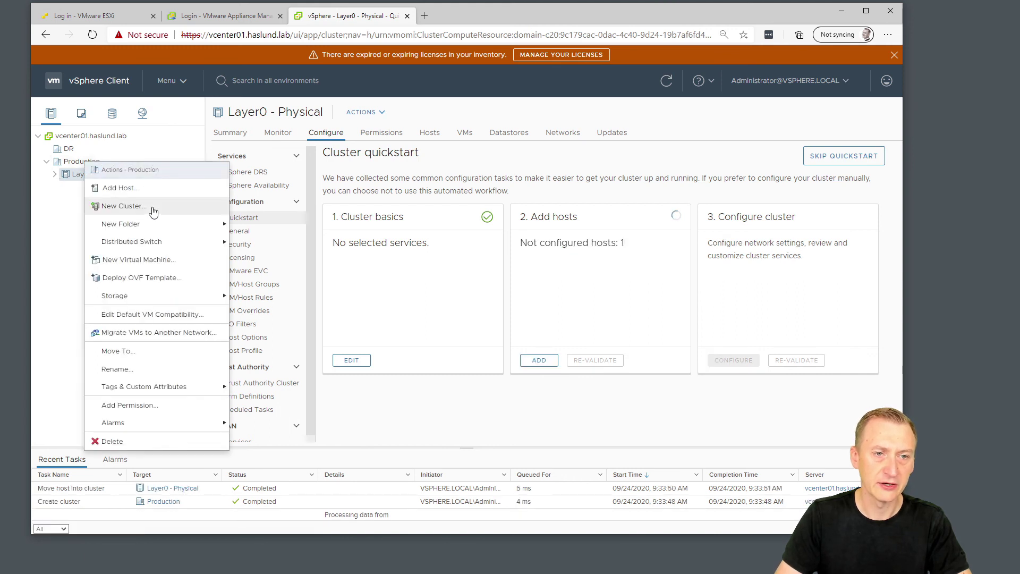
{"action": "left_click", "coordinate": [77, 208]}
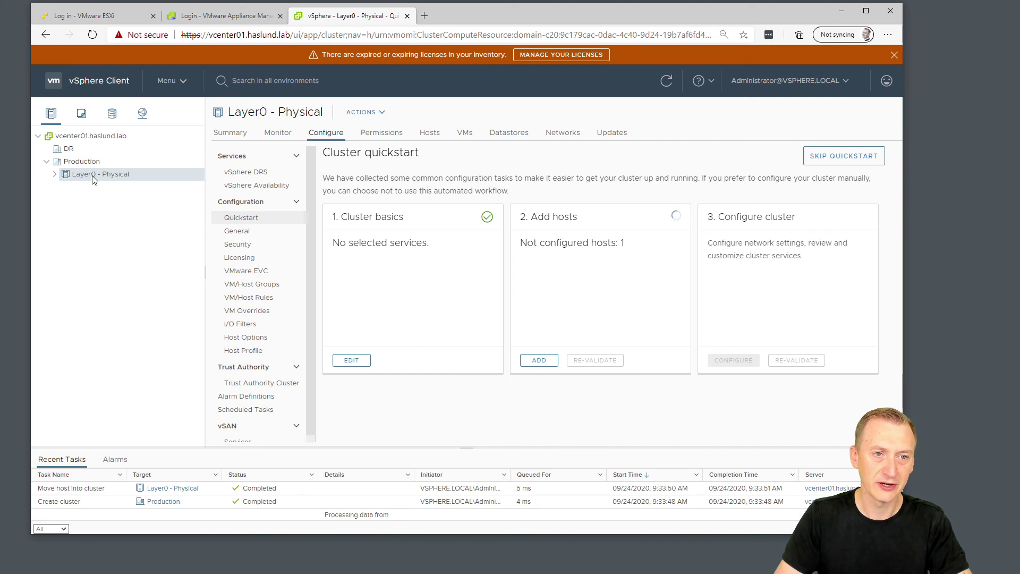
{"action": "left_click", "coordinate": [54, 174]}
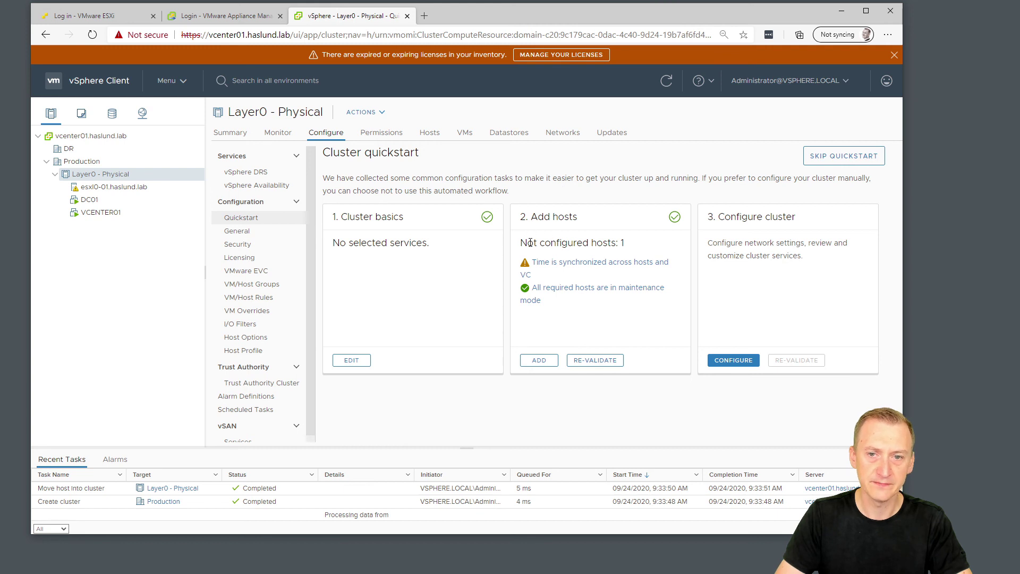
{"action": "left_click_drag", "start_coordinate": [521, 243], "coordinate": [635, 247]}
{"action": "left_click", "coordinate": [634, 248]}
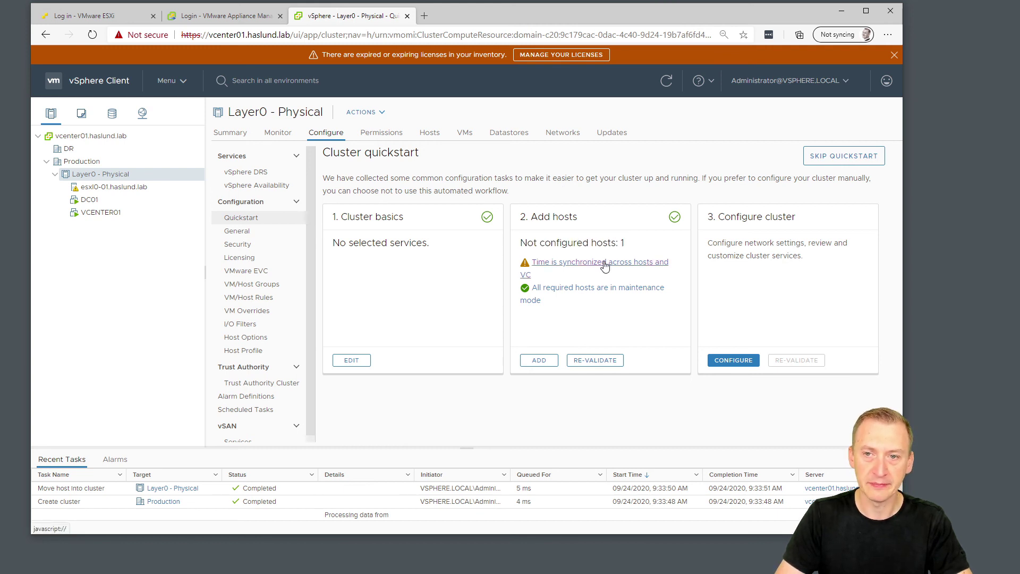
{"action": "left_click", "coordinate": [605, 264]}
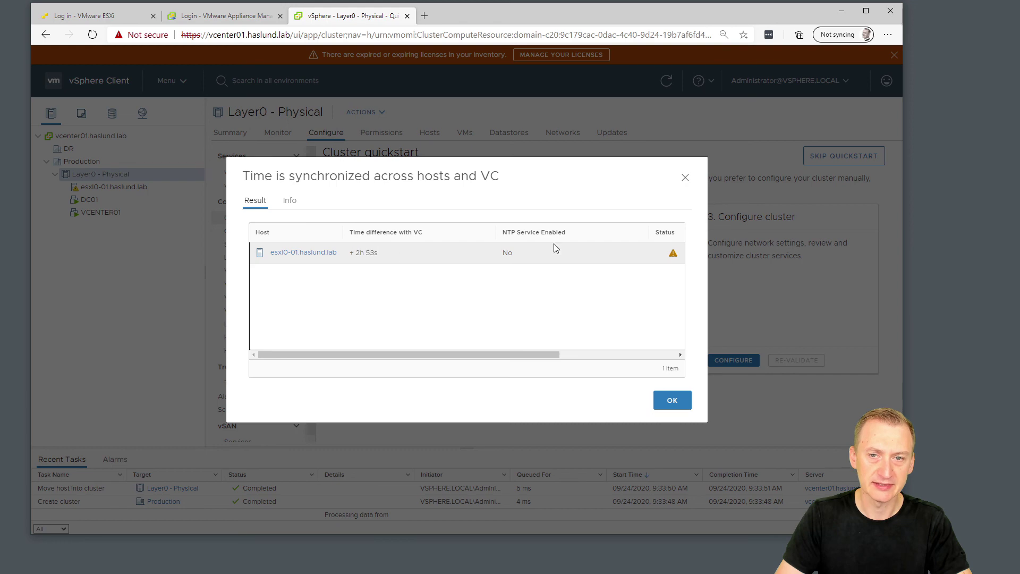
{"action": "left_click", "coordinate": [686, 179]}
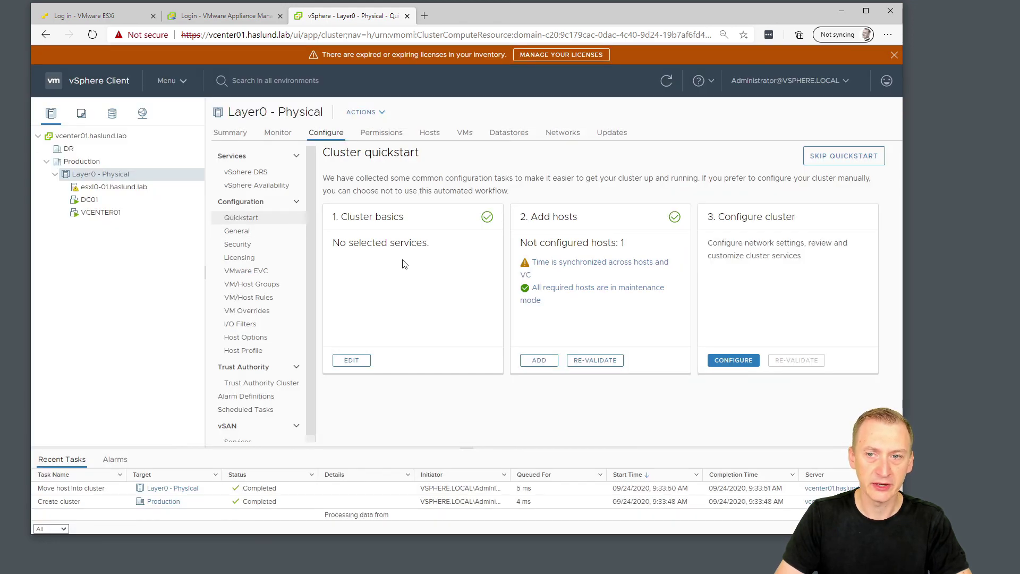
Open the ESXi host's Time Configuration page under Configure > System.
{"action": "left_click", "coordinate": [101, 187]}
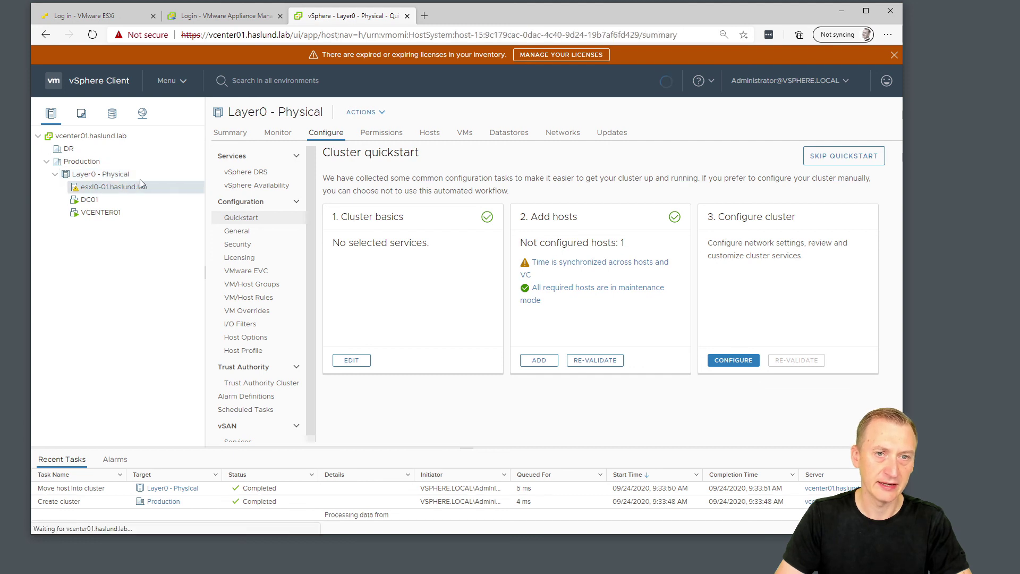
{"action": "left_click", "coordinate": [326, 135]}
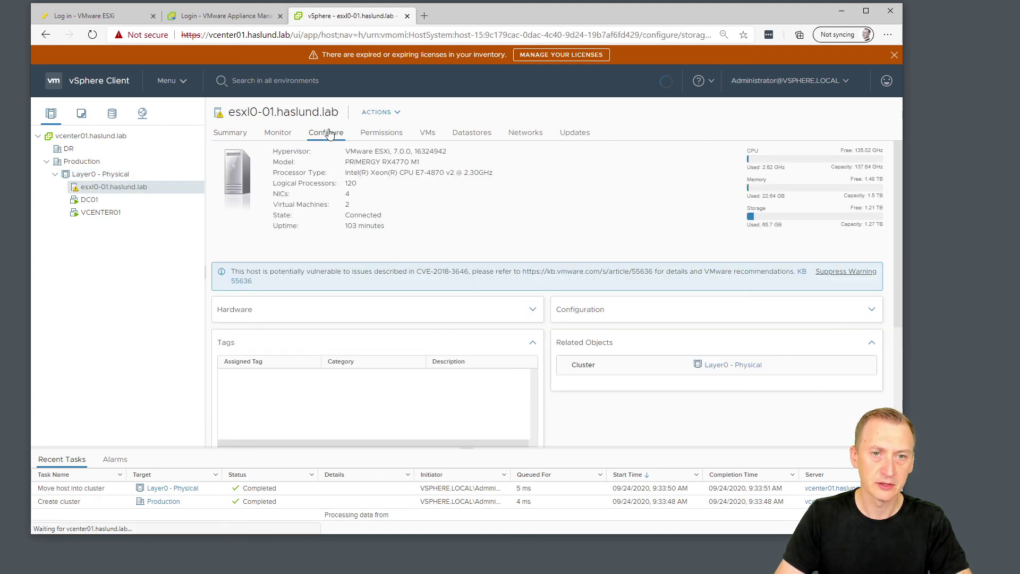
{"action": "left_click_drag", "start_coordinate": [337, 171], "coordinate": [336, 297]}
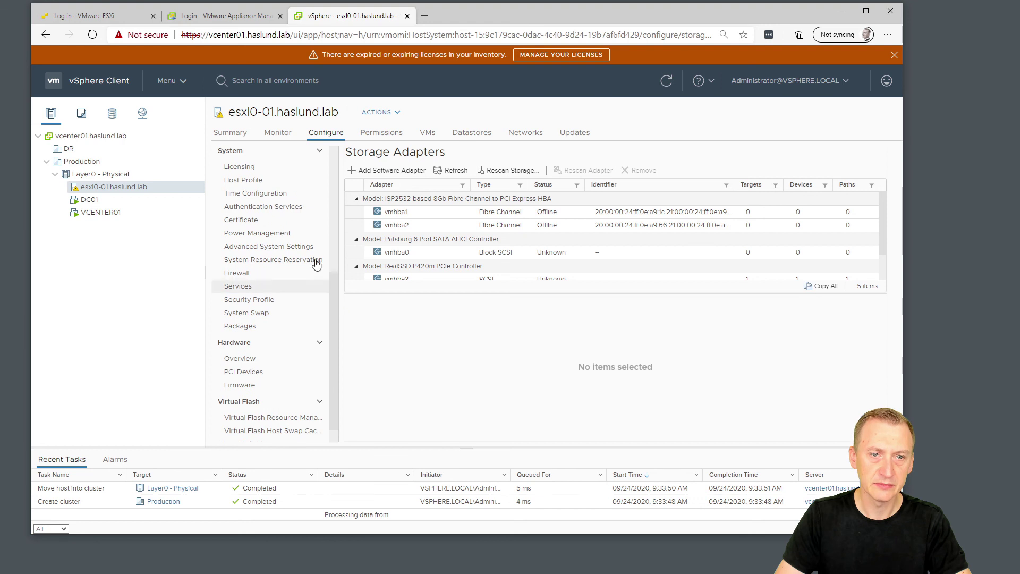
{"action": "left_click", "coordinate": [266, 195]}
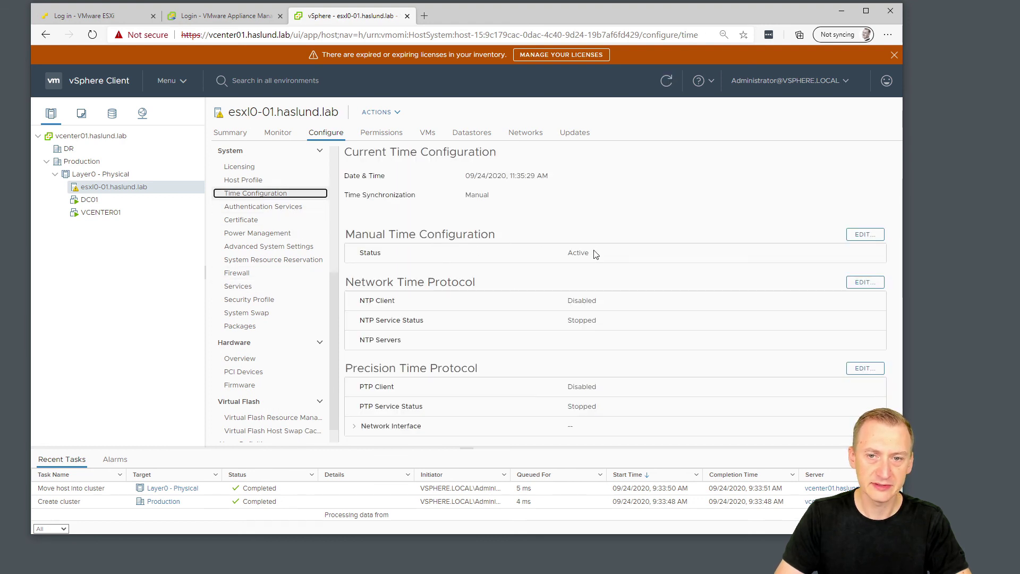
{"action": "triple_click", "coordinate": [358, 281]}
{"action": "left_click", "coordinate": [695, 284]}
Edit Network Time Protocol, tick Enable, and open a new browser tab.
{"action": "left_click", "coordinate": [861, 282]}
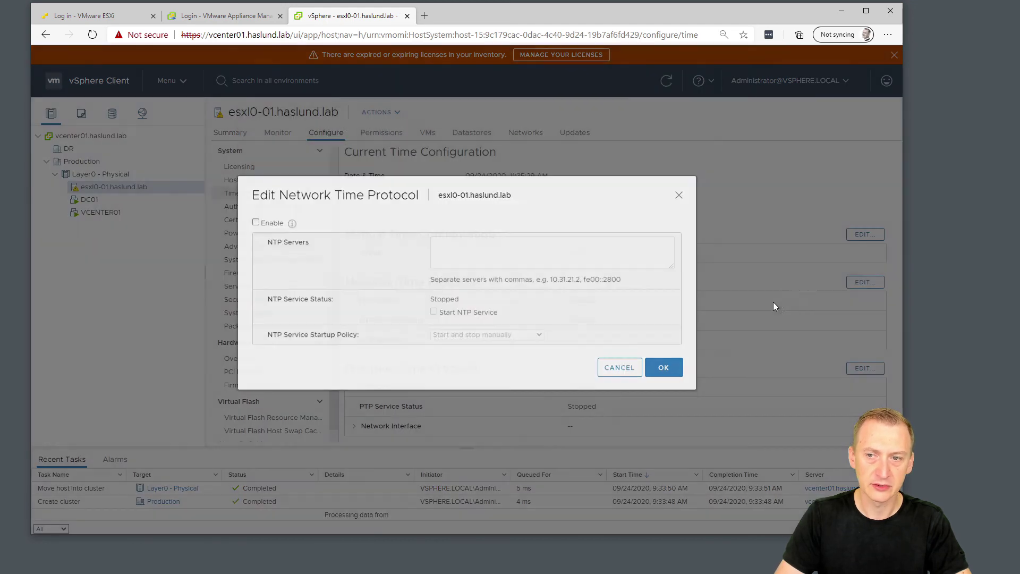
{"action": "left_click", "coordinate": [263, 230]}
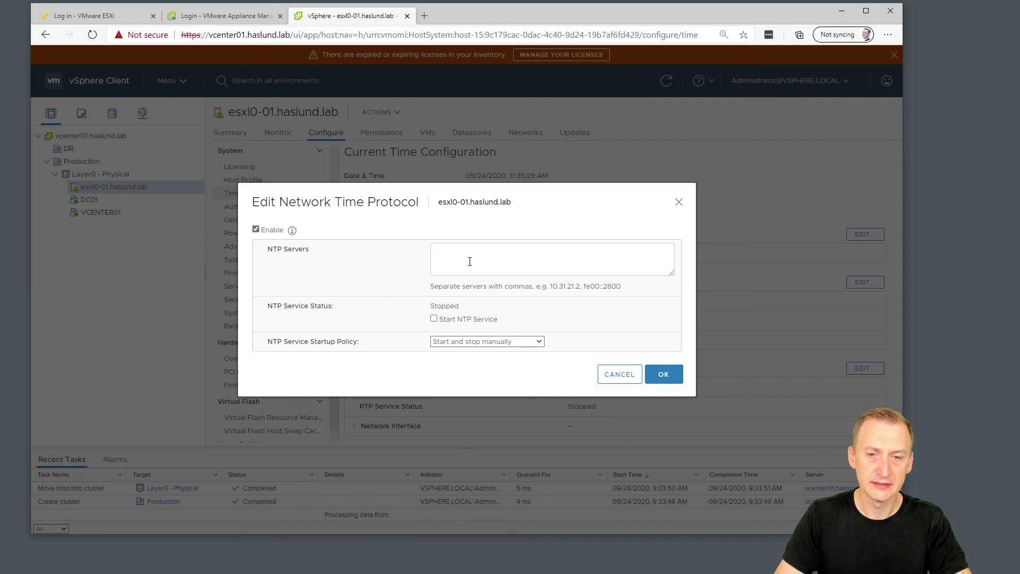
{"action": "left_click", "coordinate": [427, 16]}
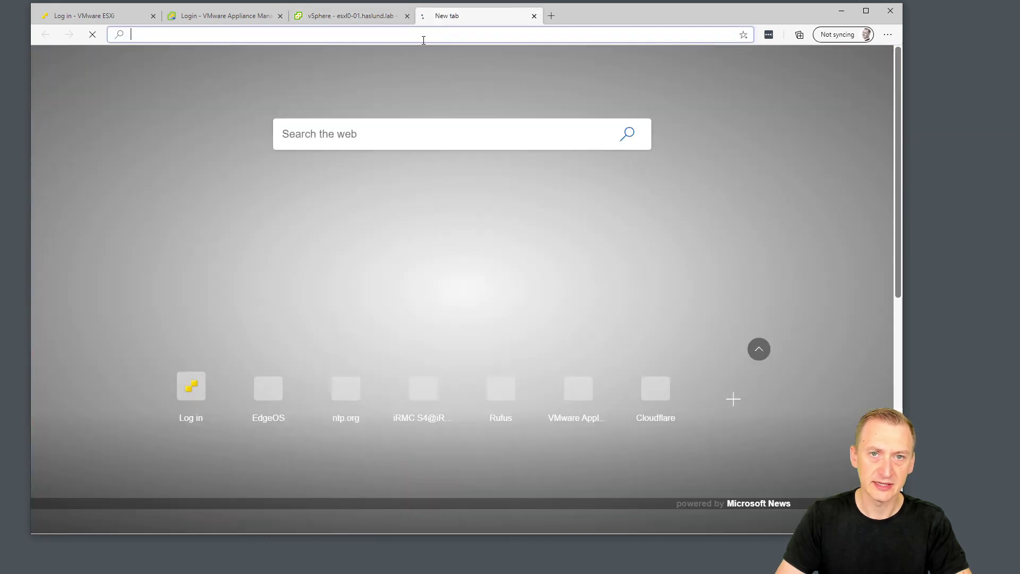
Open the NTP Pool europe.pool.ntp.org zone page and select 0.europe.pool.ntp.org.
{"action": "type", "text": "www."}
{"action": "type", "text": "n"}
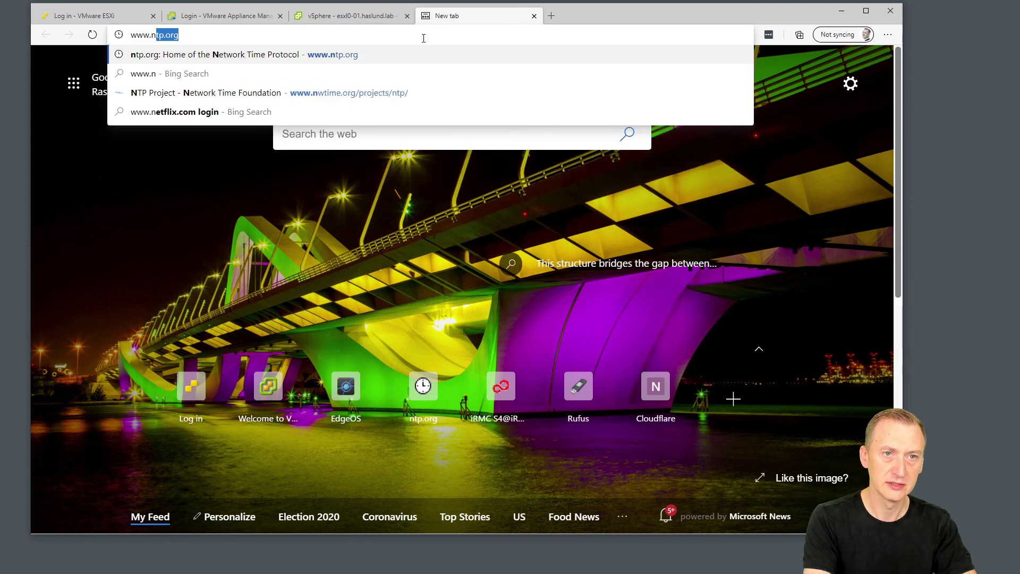
{"action": "key", "text": "ctrl+a"}
{"action": "type", "text": "support"}
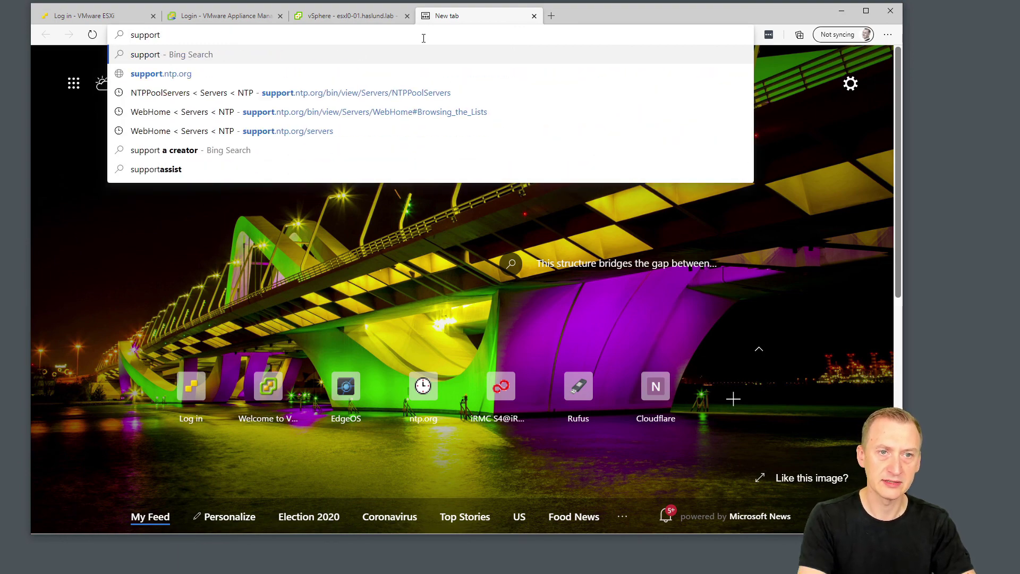
{"action": "key", "text": "Down"}
{"action": "key", "text": "Down"}
{"action": "key", "text": "Return"}
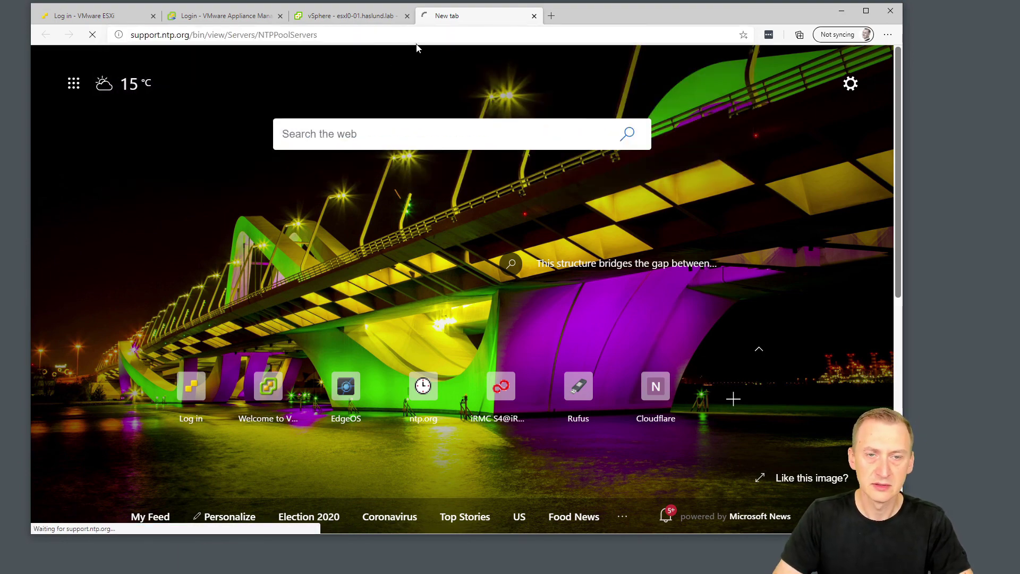
{"action": "scroll", "coordinate": [290, 277], "scroll_direction": "down", "scroll_amount": 5}
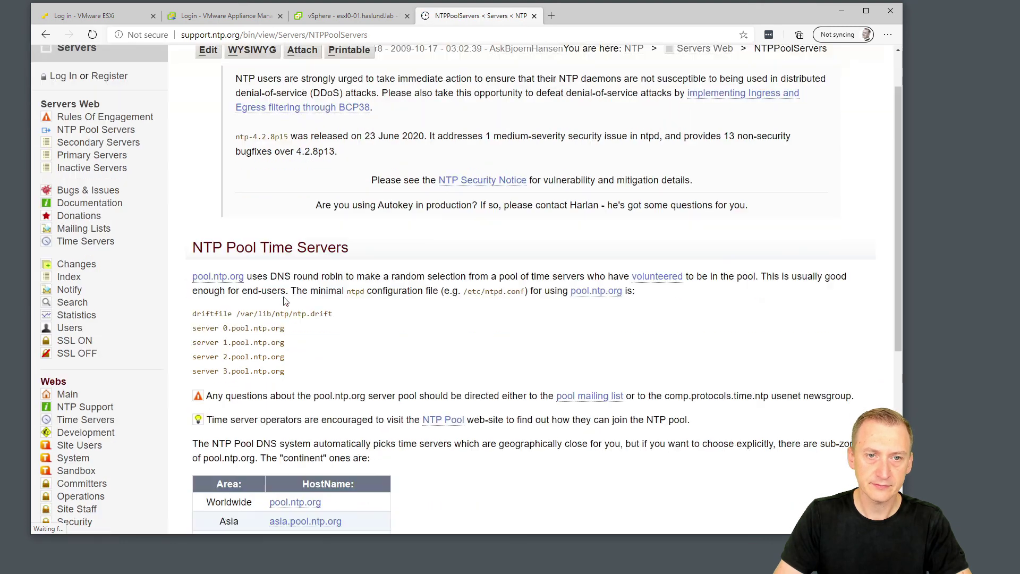
{"action": "left_click", "coordinate": [304, 313]}
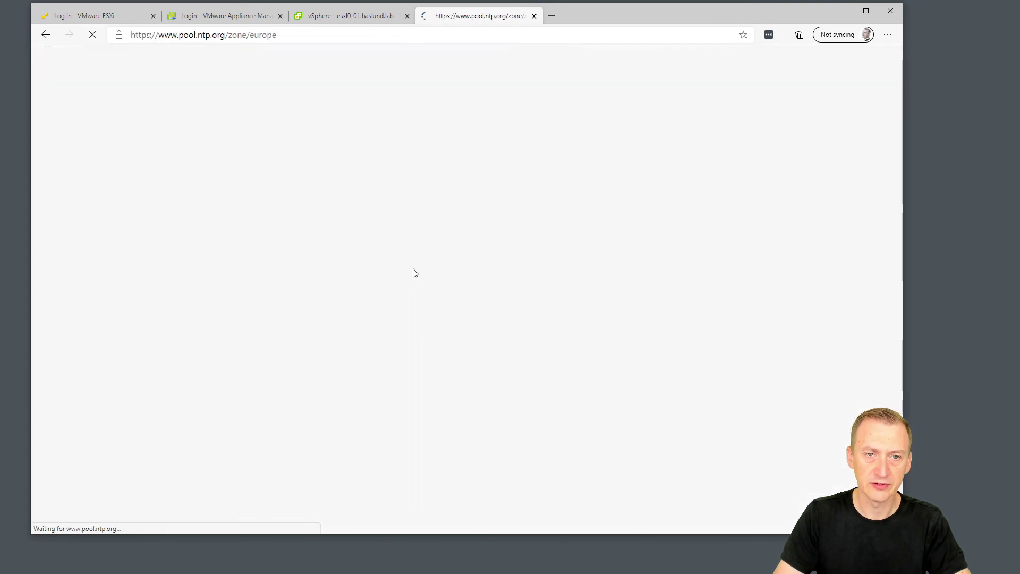
{"action": "left_click_drag", "start_coordinate": [418, 176], "coordinate": [294, 174]}
{"action": "key", "text": "ctrl+c"}
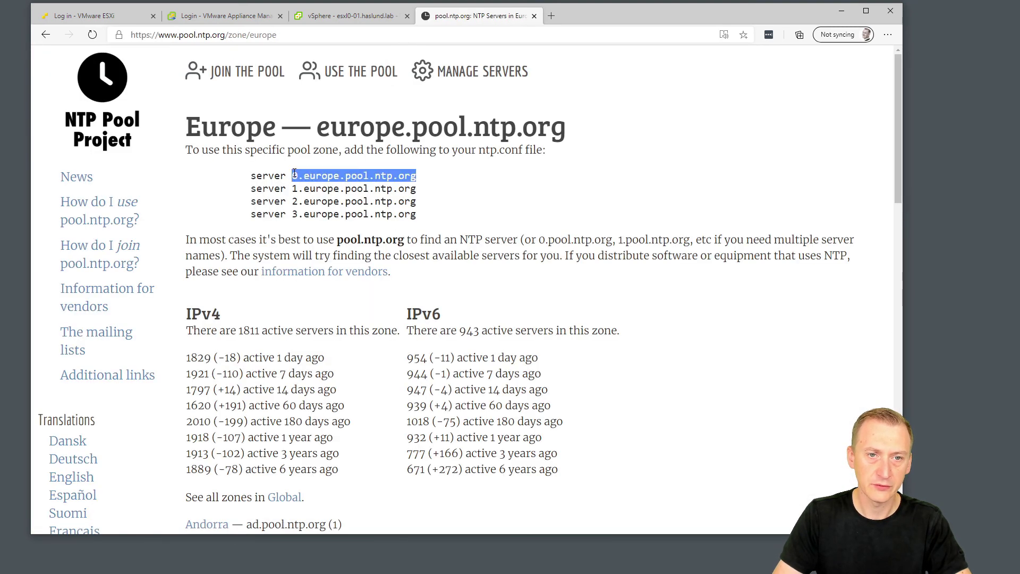
Enter 0.europe.pool.ntp.org and 1.europe.pool.ntp.org into the NTP Servers field, comma-separated.
{"action": "left_click", "coordinate": [324, 17]}
{"action": "left_click", "coordinate": [467, 260]}
{"action": "key", "text": "ctrl+v"}
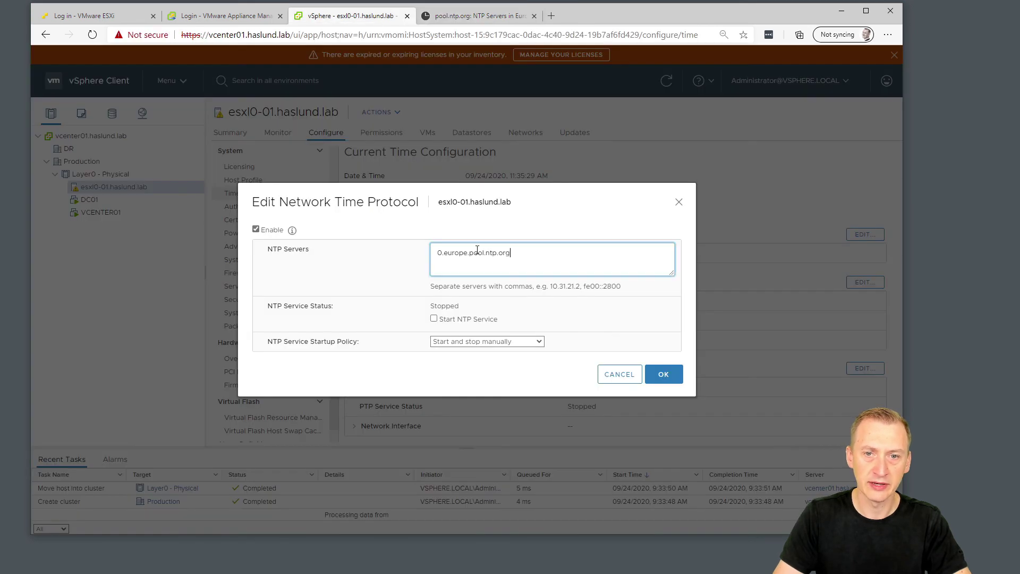
{"action": "type", "text": ","}
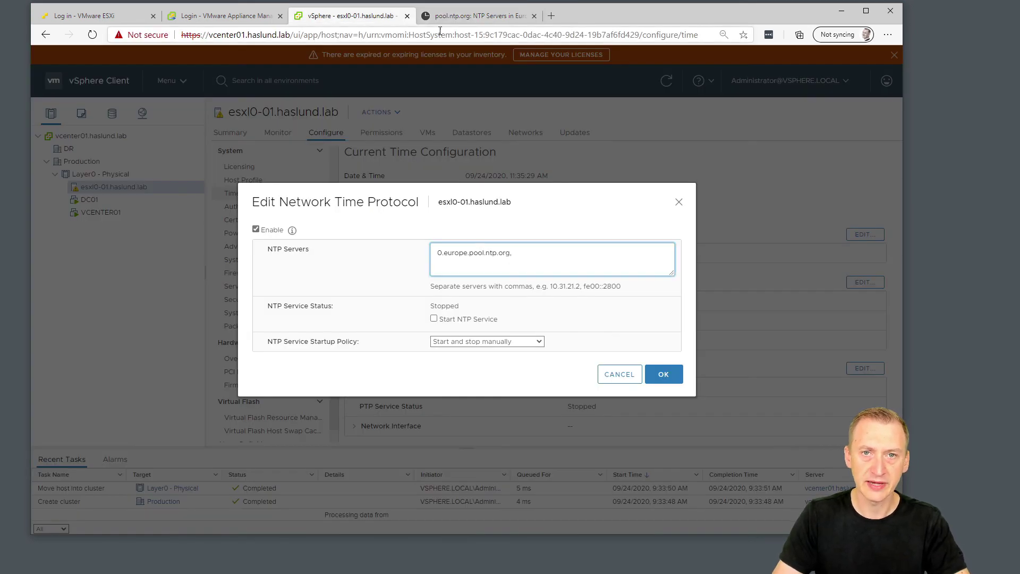
{"action": "left_click", "coordinate": [453, 19]}
{"action": "left_click_drag", "start_coordinate": [418, 189], "coordinate": [293, 192]}
{"action": "key", "text": "ctrl+c"}
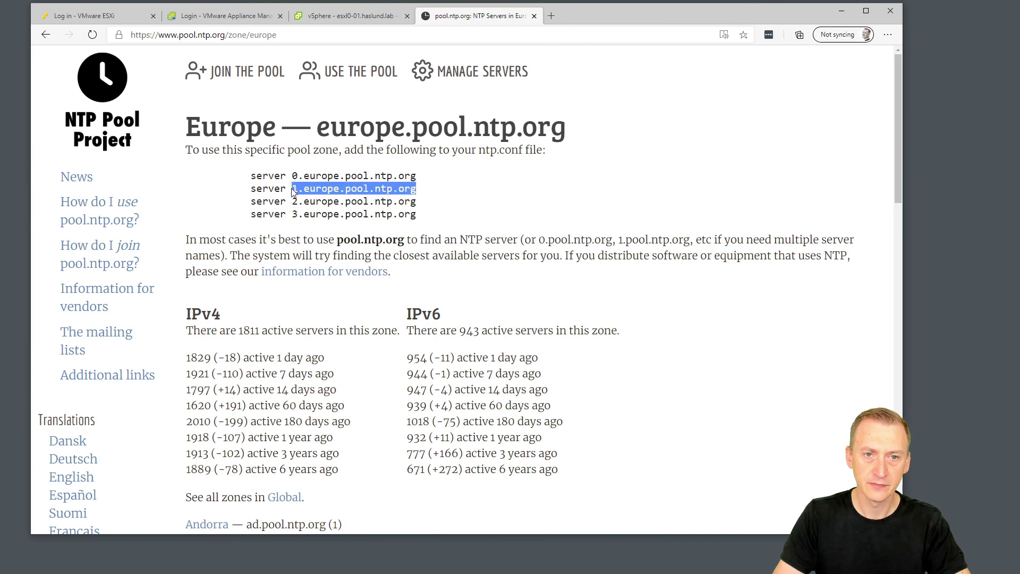
{"action": "left_click", "coordinate": [340, 16]}
{"action": "key", "text": "ctrl+v"}
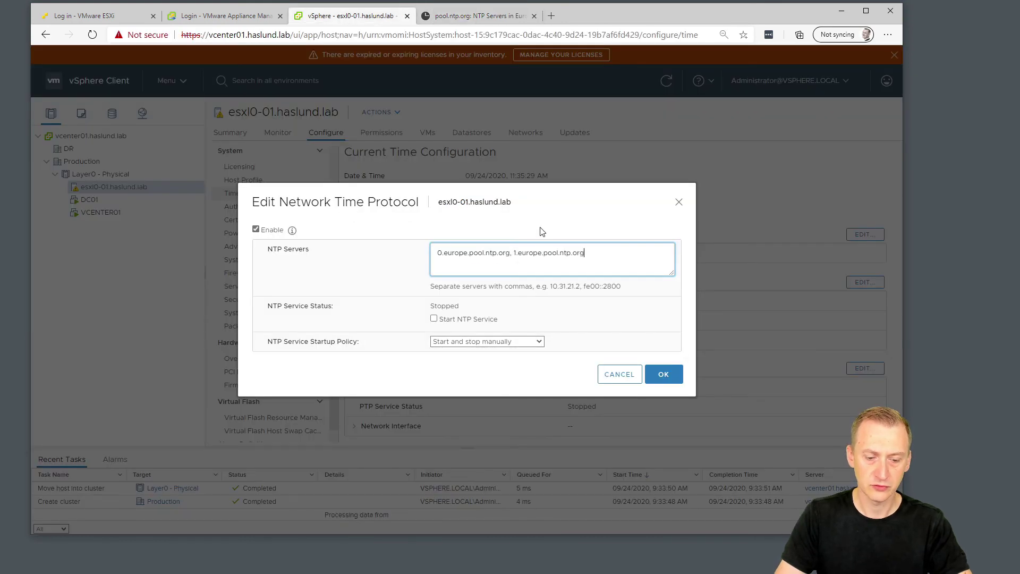
Add 2.europe.pool.ntp.org and 3.europe.pool.ntp.org to the NTP server list.
{"action": "left_click", "coordinate": [489, 17]}
{"action": "left_click_drag", "start_coordinate": [417, 206], "coordinate": [292, 203]}
{"action": "key", "text": "ctrl+c"}
{"action": "left_click", "coordinate": [348, 16]}
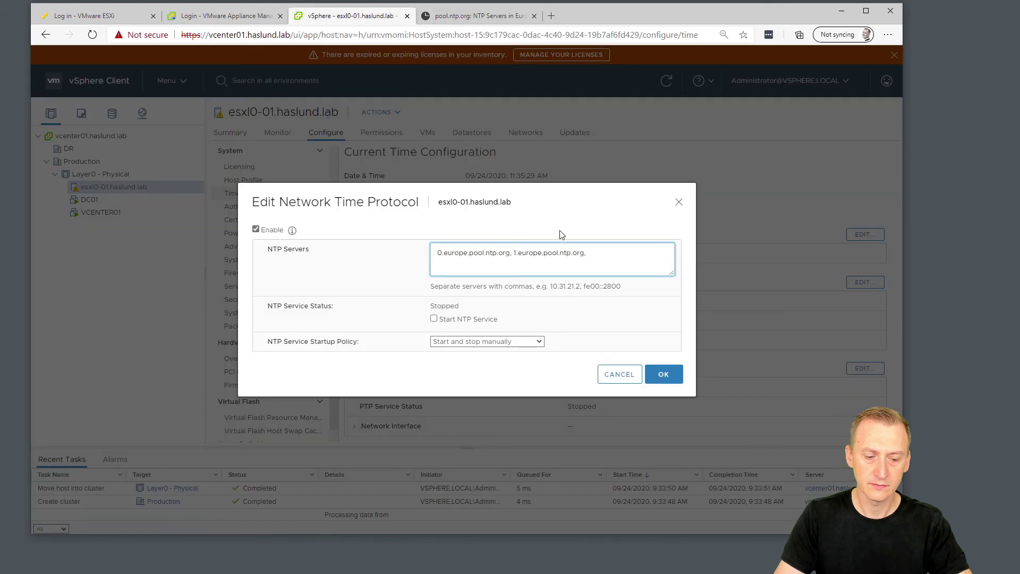
{"action": "left_click", "coordinate": [587, 246]}
{"action": "key", "text": "ctrl+v"}
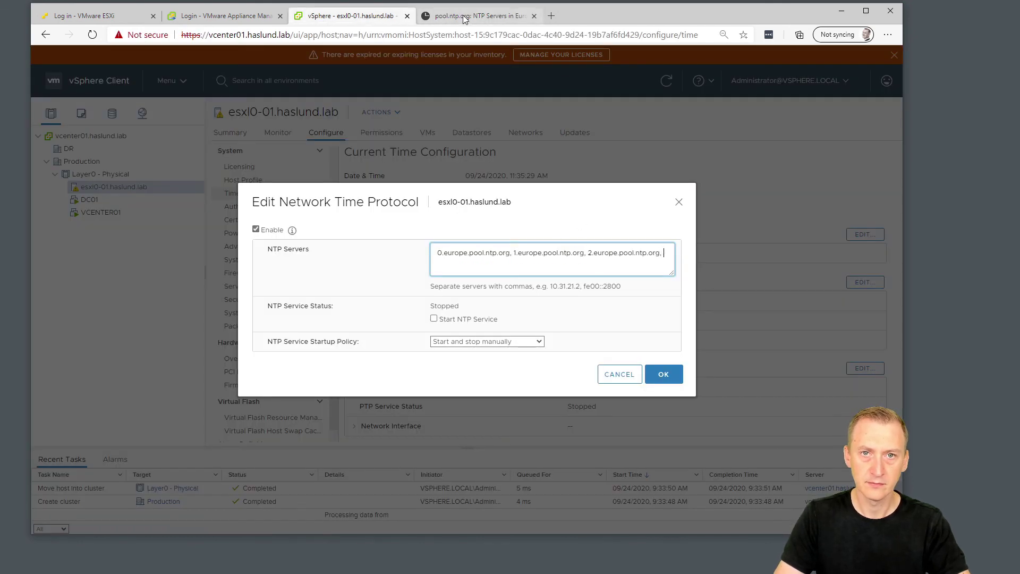
{"action": "left_click", "coordinate": [478, 16]}
{"action": "left_click_drag", "start_coordinate": [417, 215], "coordinate": [295, 217]}
{"action": "key", "text": "ctrl+c"}
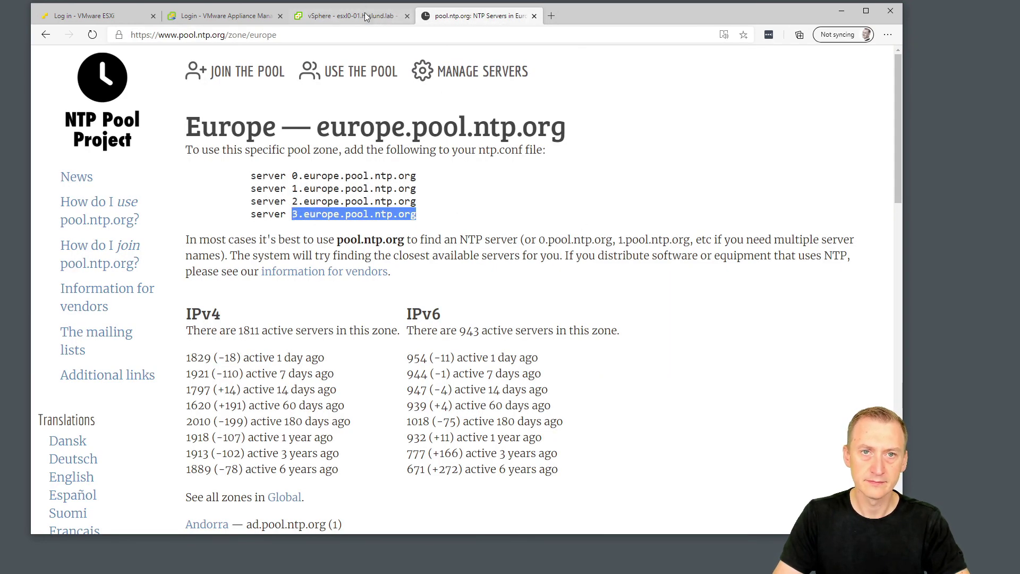
{"action": "left_click", "coordinate": [348, 16]}
{"action": "key", "text": "ctrl+v"}
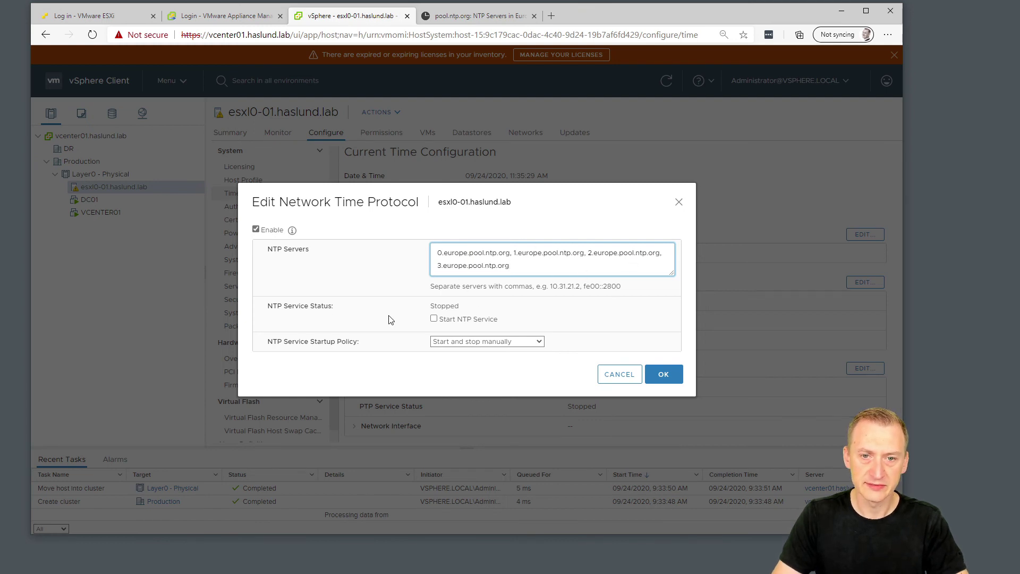
Tick Start NTP Service, set startup policy to Start and stop with host, and apply.
{"action": "left_click_drag", "start_coordinate": [271, 307], "coordinate": [342, 309]}
{"action": "left_click", "coordinate": [318, 305]}
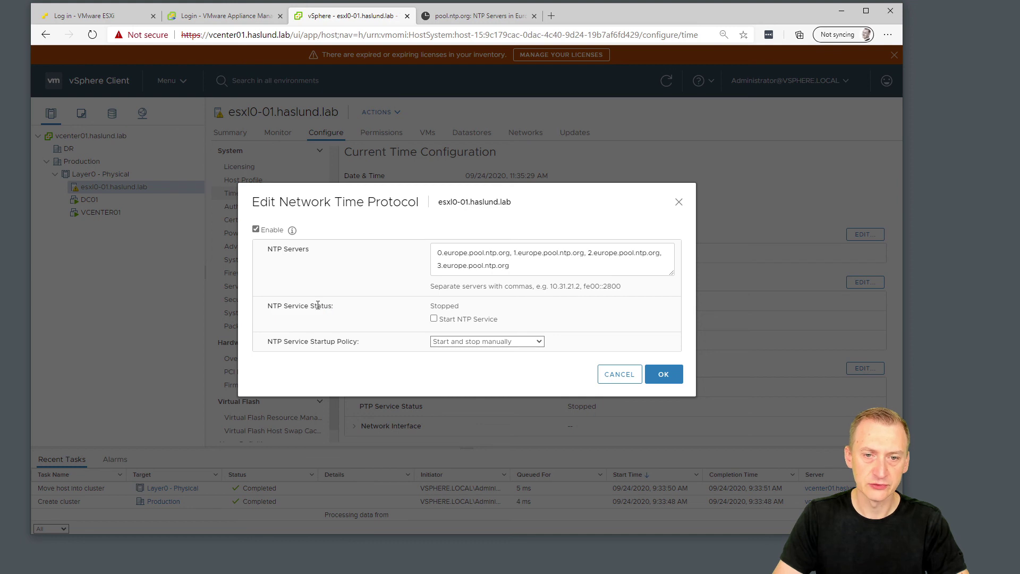
{"action": "left_click", "coordinate": [434, 319]}
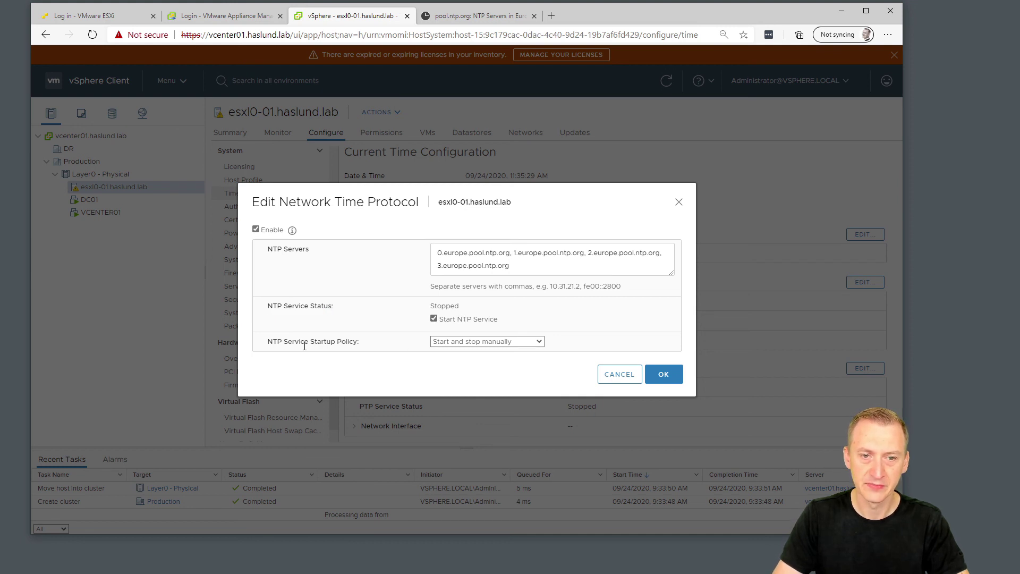
{"action": "left_click_drag", "start_coordinate": [293, 341], "coordinate": [374, 344]}
{"action": "left_click", "coordinate": [375, 344]}
{"action": "left_click", "coordinate": [477, 345]}
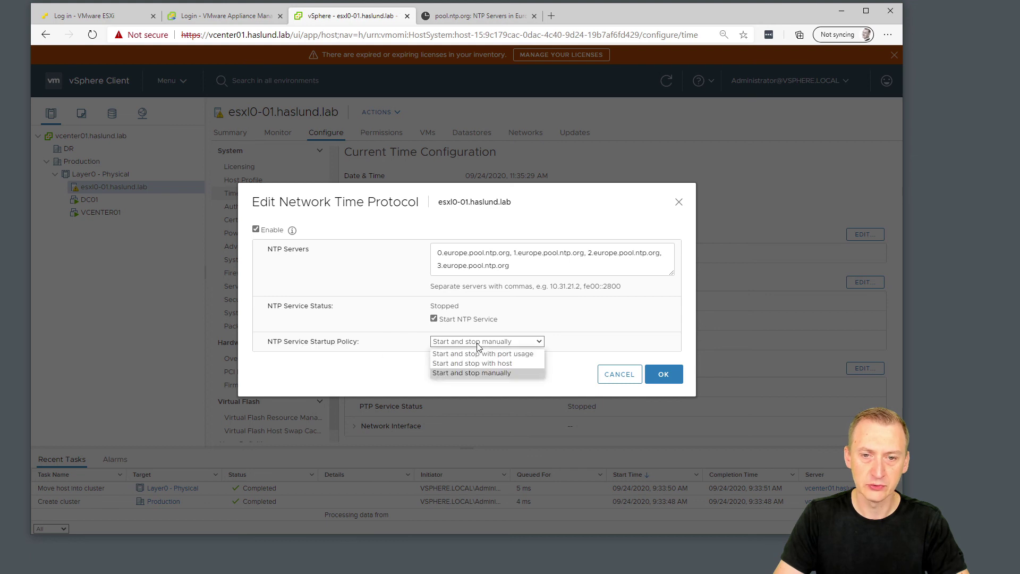
{"action": "left_click", "coordinate": [513, 365]}
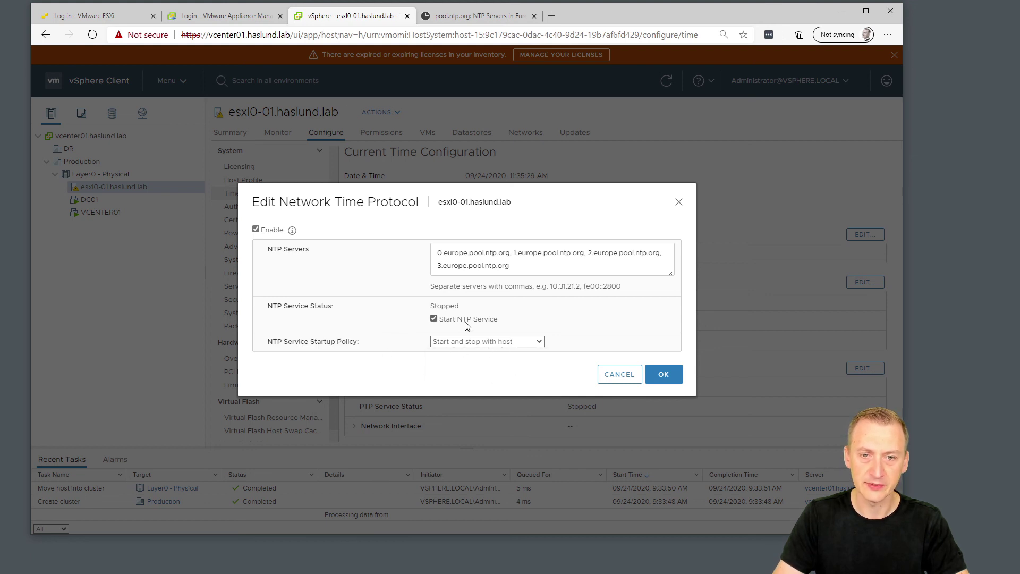
{"action": "left_click", "coordinate": [664, 376]}
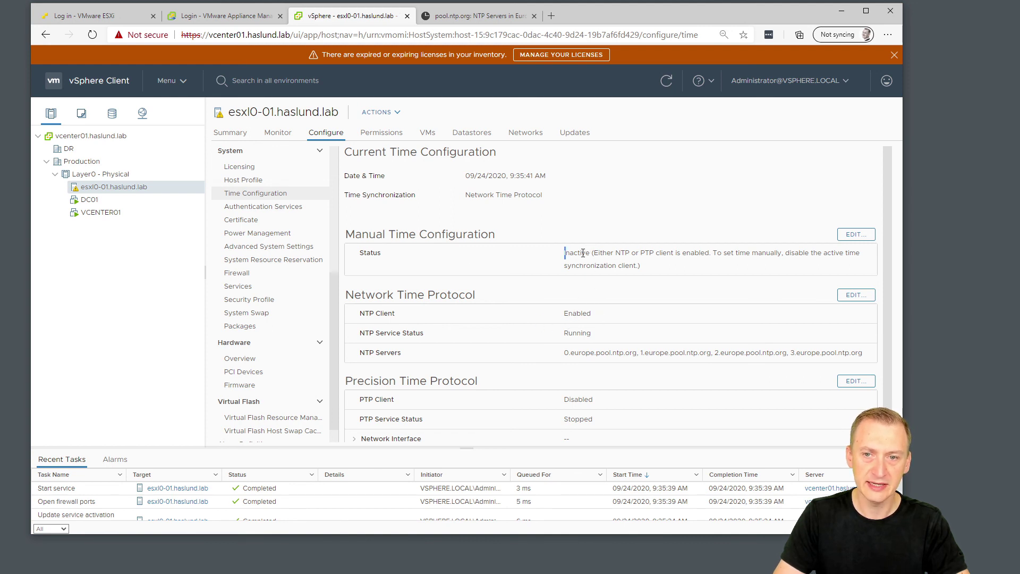
Check that Manual Time Configuration now reads Inactive with NTP running.
{"action": "left_click_drag", "start_coordinate": [583, 252], "coordinate": [708, 253]}
{"action": "left_click", "coordinate": [626, 251]}
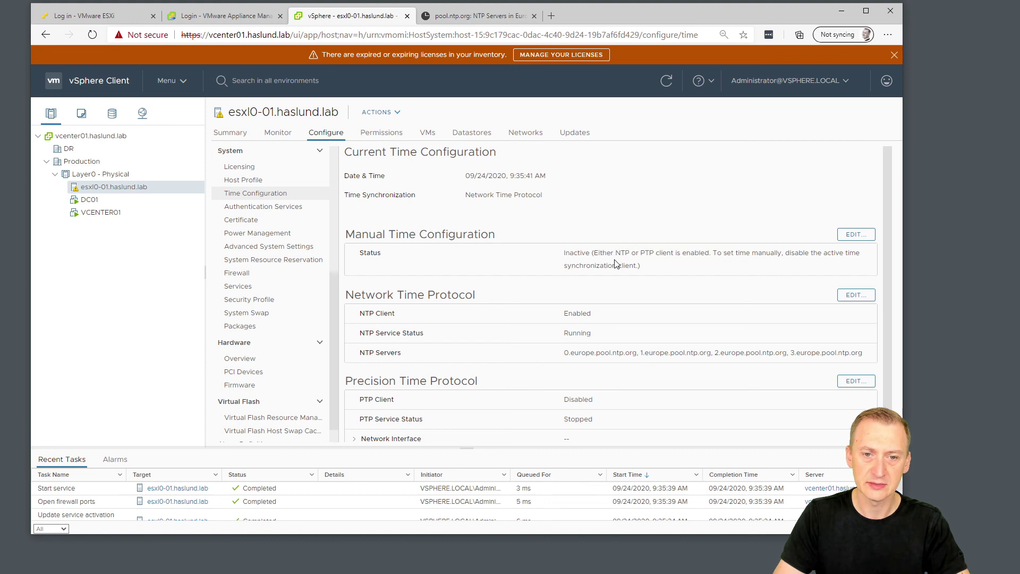
{"action": "double_click", "coordinate": [631, 253]}
{"action": "left_click", "coordinate": [627, 254]}
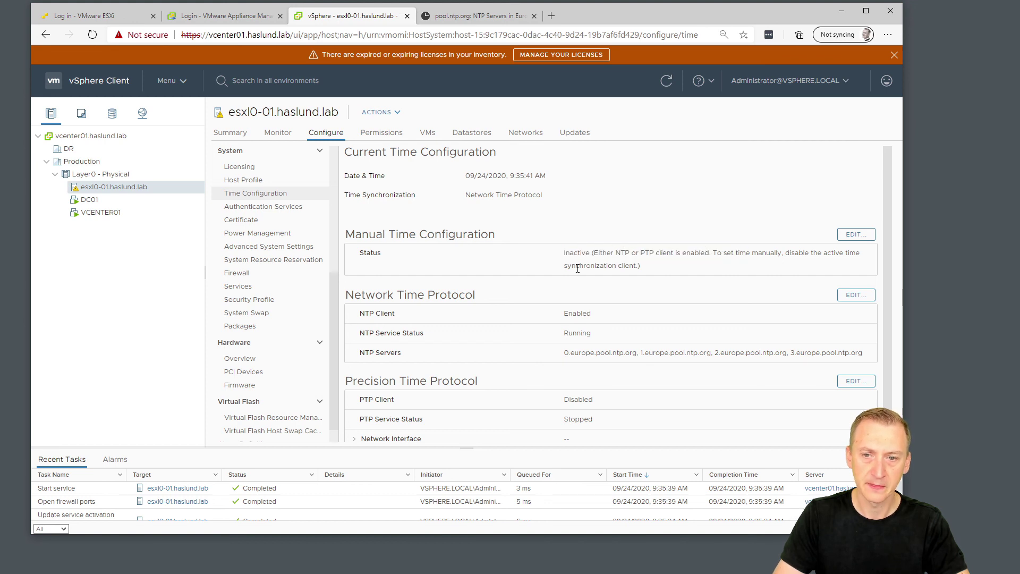
Open Layer0 - Physical and view its Cluster basics settings without changing them.
{"action": "left_click", "coordinate": [106, 175]}
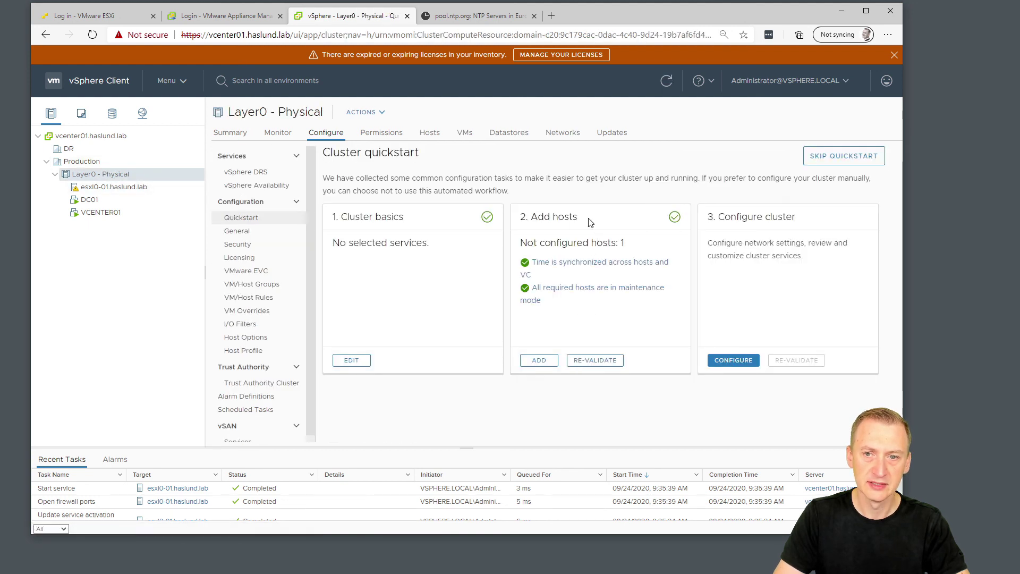
{"action": "left_click", "coordinate": [353, 361]}
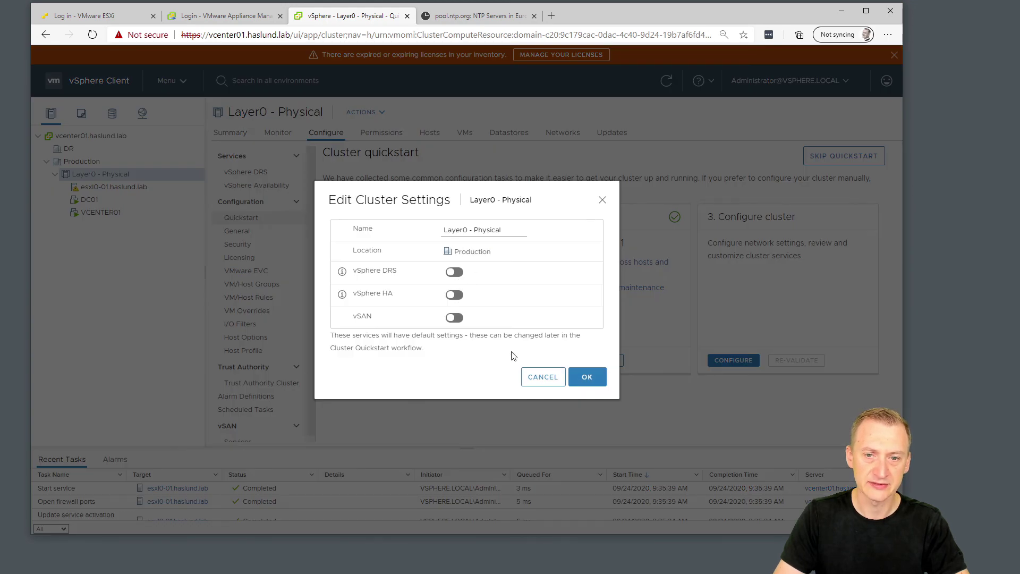
{"action": "left_click", "coordinate": [533, 377]}
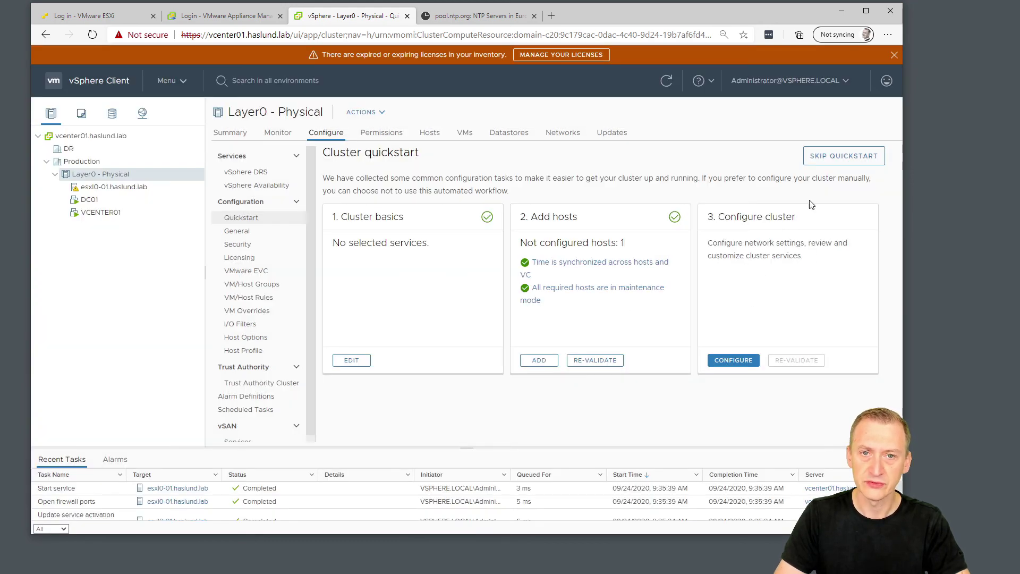
Skip the Layer0 - Physical quickstart, confirm with Continue, and collapse the cluster in the tree.
{"action": "left_click", "coordinate": [835, 157]}
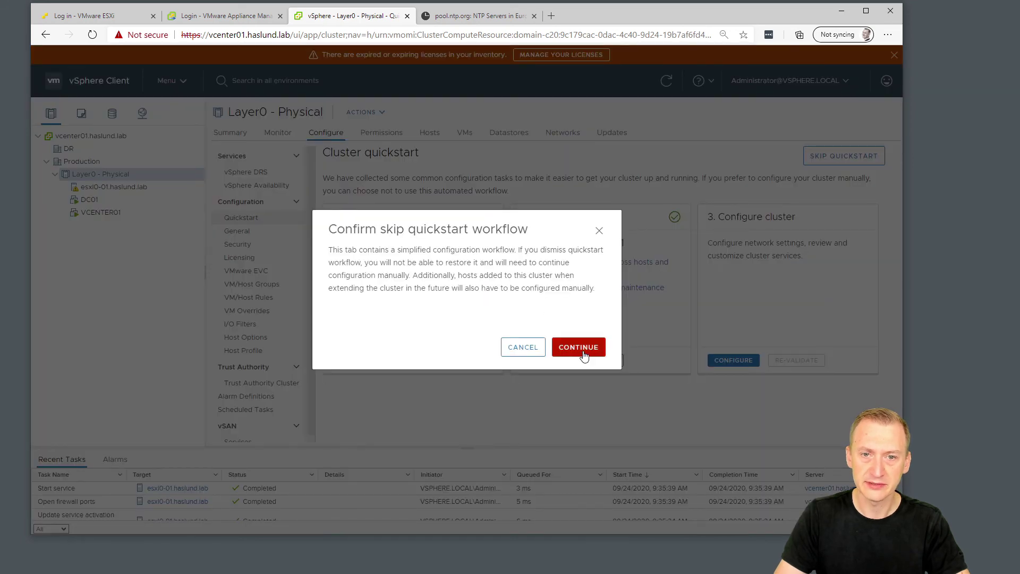
{"action": "left_click", "coordinate": [579, 348]}
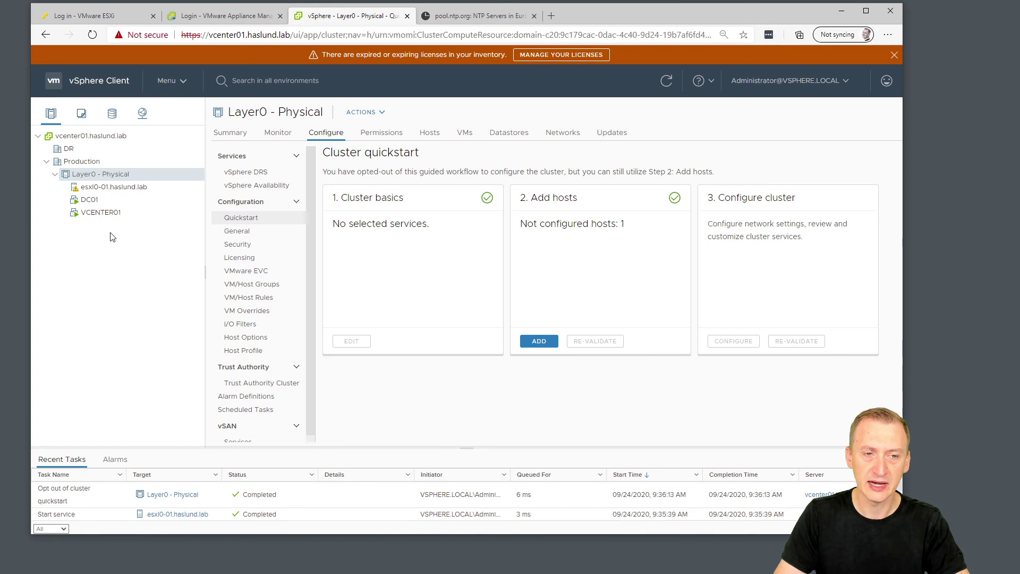
{"action": "left_click", "coordinate": [54, 177]}
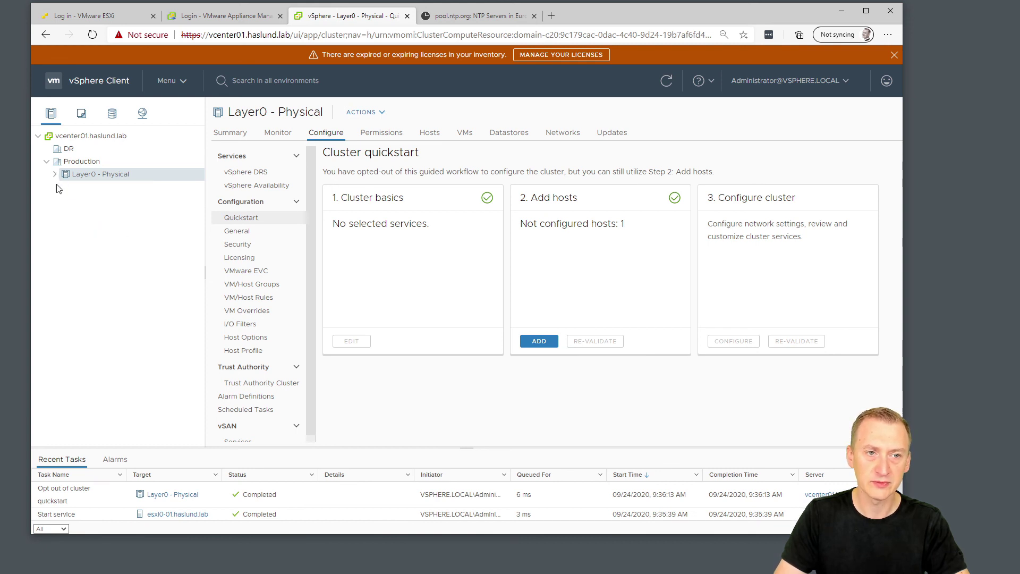